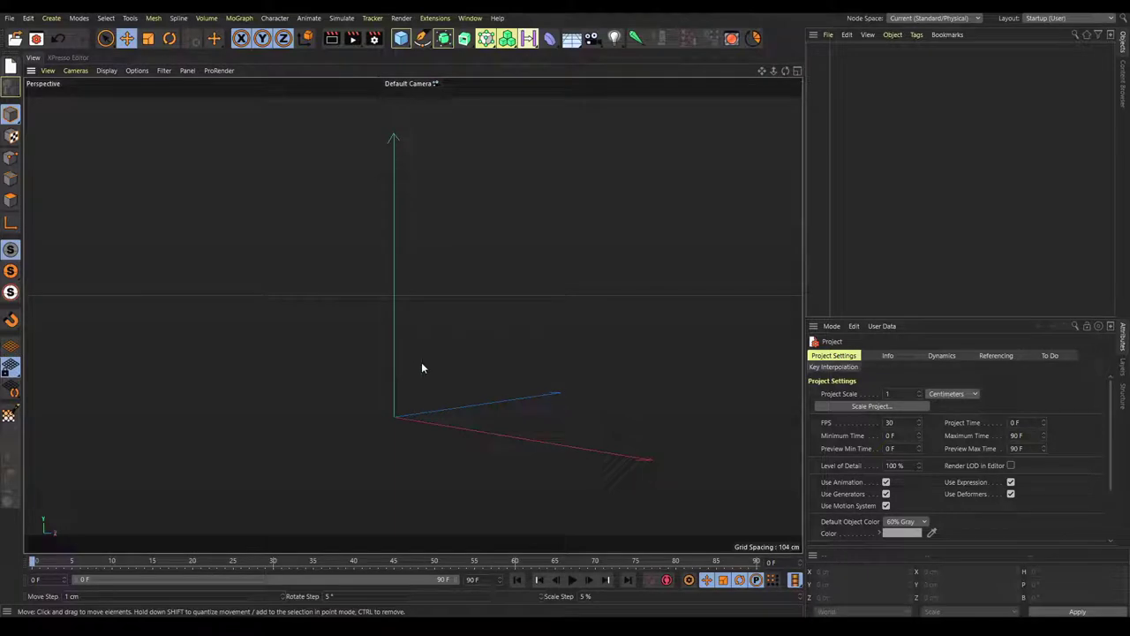
{"action": "mouse_move", "coordinate": [381, 398]}
{"action": "left_mouse_down", "text": "alt"}
{"action": "mouse_move", "coordinate": [397, 415]}
{"action": "mouse_move", "coordinate": [385, 402]}
{"action": "left_mouse_up", "text": "alt"}
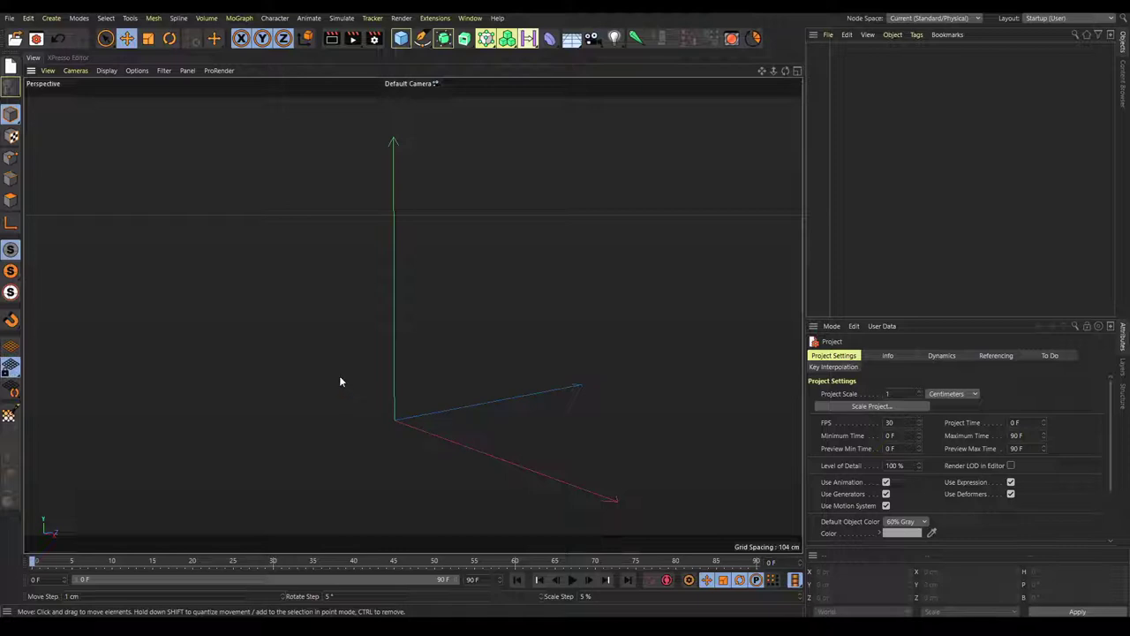
{"action": "left_click_drag", "start_coordinate": [399, 407], "coordinate": [345, 430], "text": "alt"}
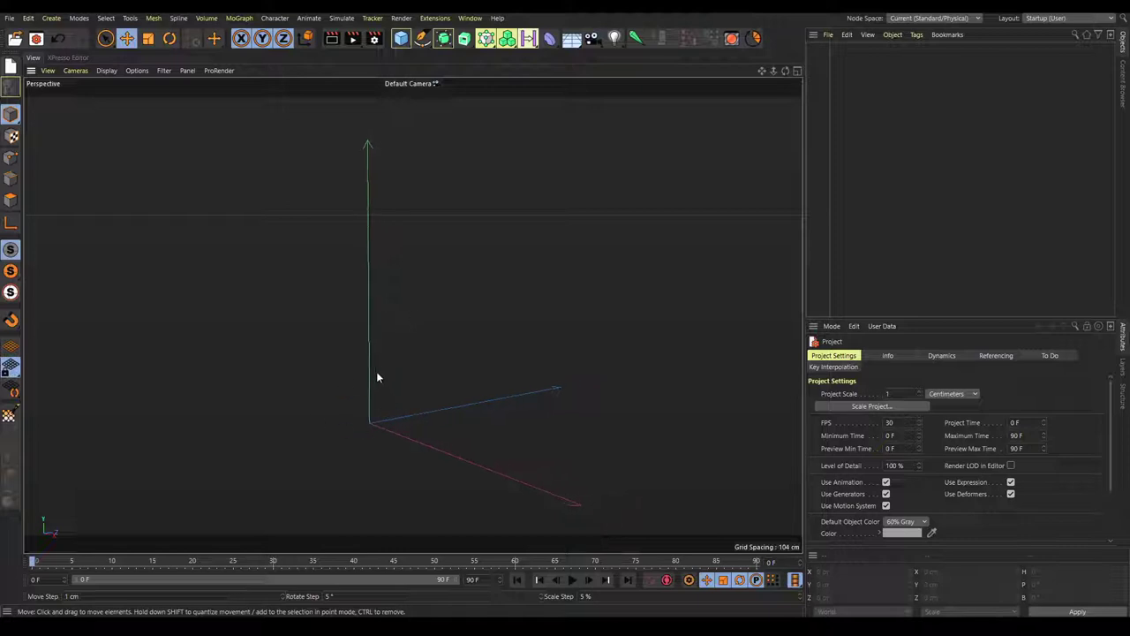
{"action": "mouse_move", "coordinate": [377, 378]}
{"action": "left_mouse_down", "text": "alt"}
{"action": "mouse_move", "coordinate": [411, 315]}
{"action": "mouse_move", "coordinate": [331, 391]}
{"action": "mouse_move", "coordinate": [372, 393]}
{"action": "left_mouse_up", "text": "alt"}
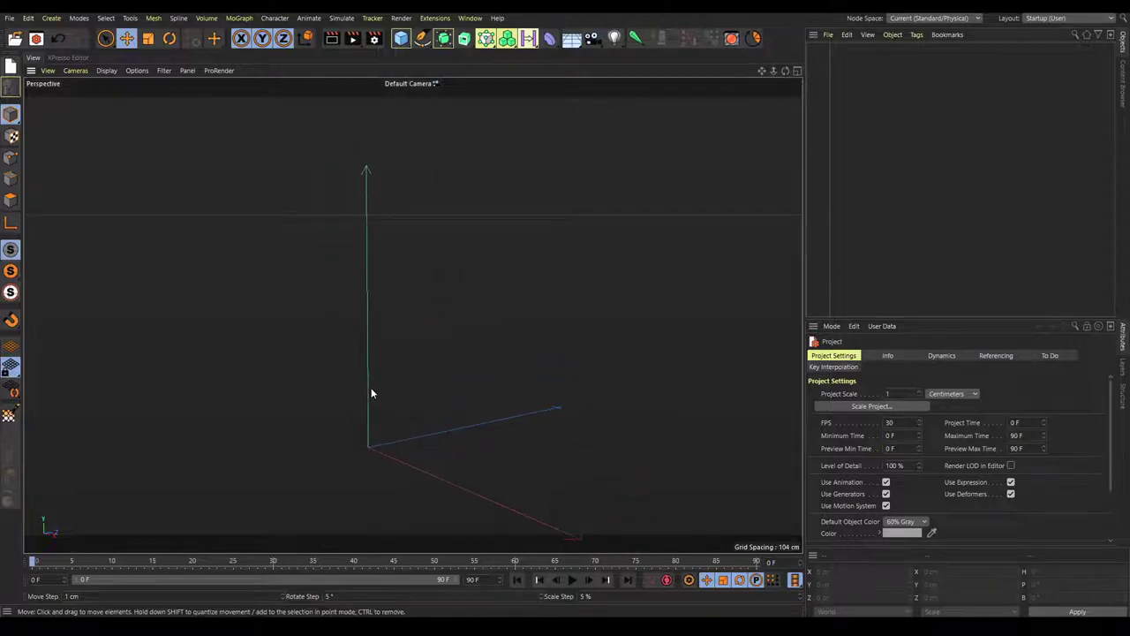
{"action": "left_click_drag", "start_coordinate": [453, 417], "coordinate": [424, 361], "text": "alt"}
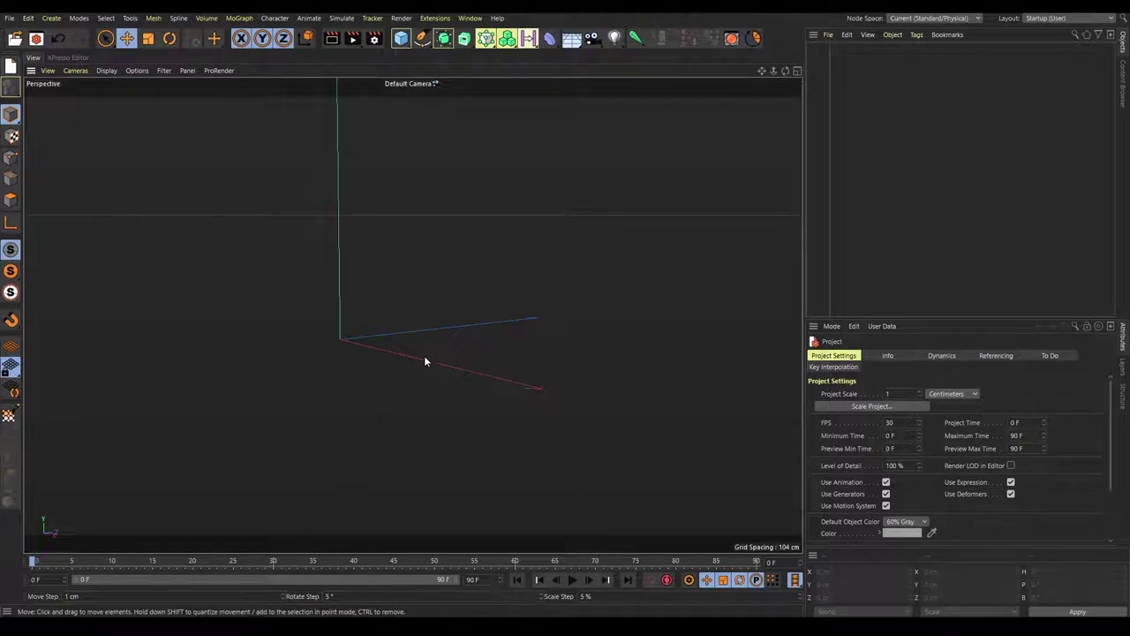
{"action": "left_click", "coordinate": [402, 38]}
{"action": "left_click_drag", "start_coordinate": [404, 179], "coordinate": [706, 389], "text": "alt"}
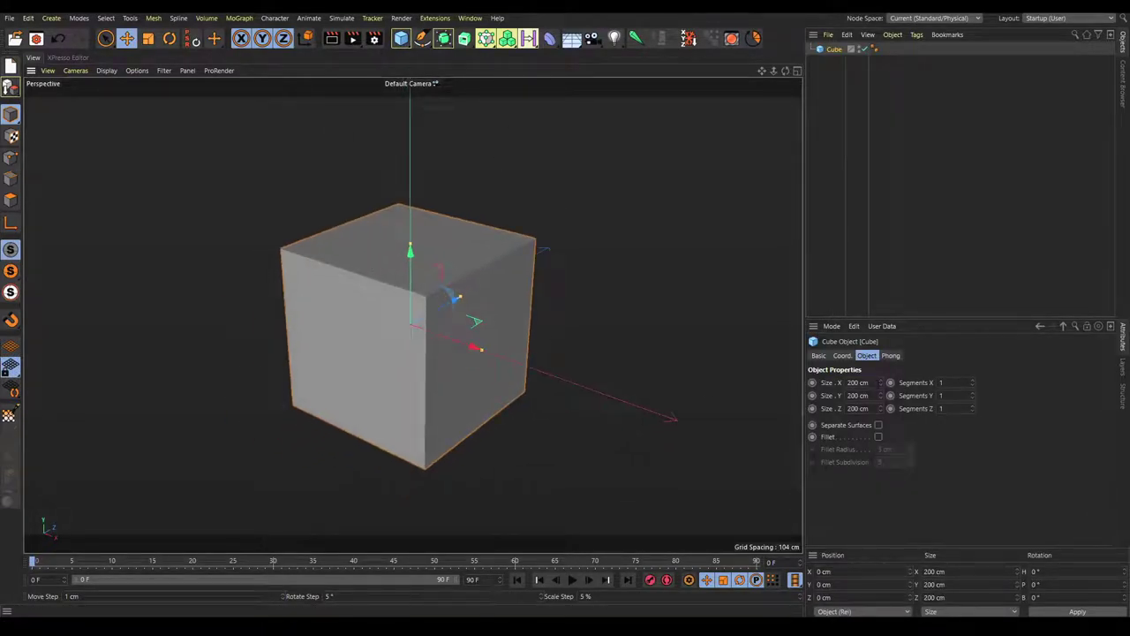
{"action": "left_click_drag", "start_coordinate": [870, 382], "coordinate": [846, 383]}
{"action": "left_click", "coordinate": [855, 395]}
{"action": "key", "text": "Tab"}
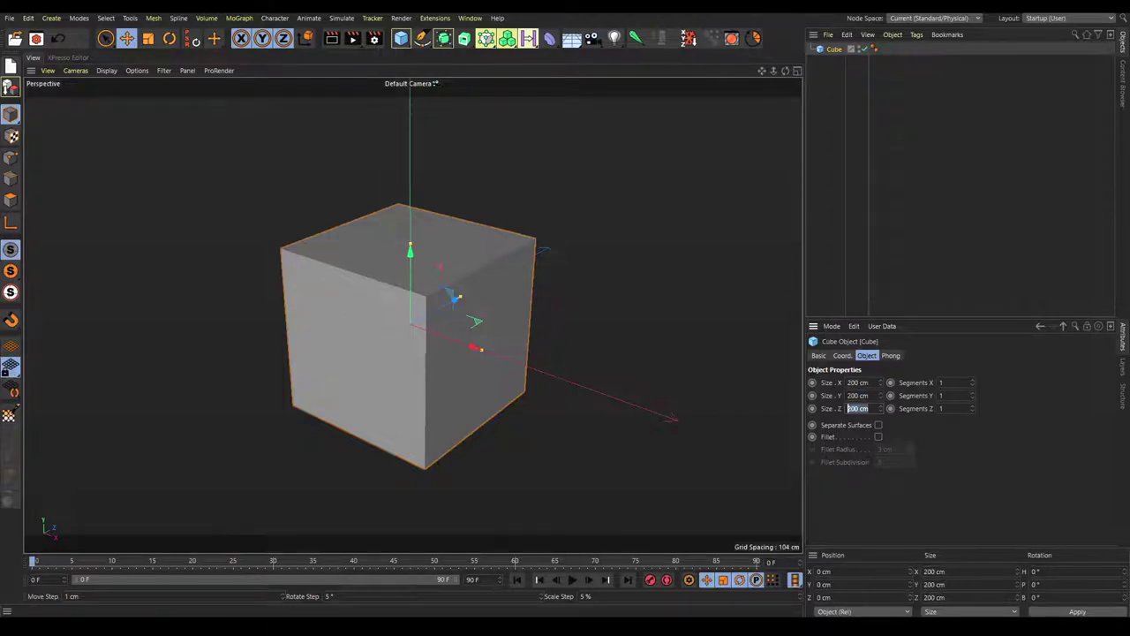
{"action": "key", "text": "Tab"}
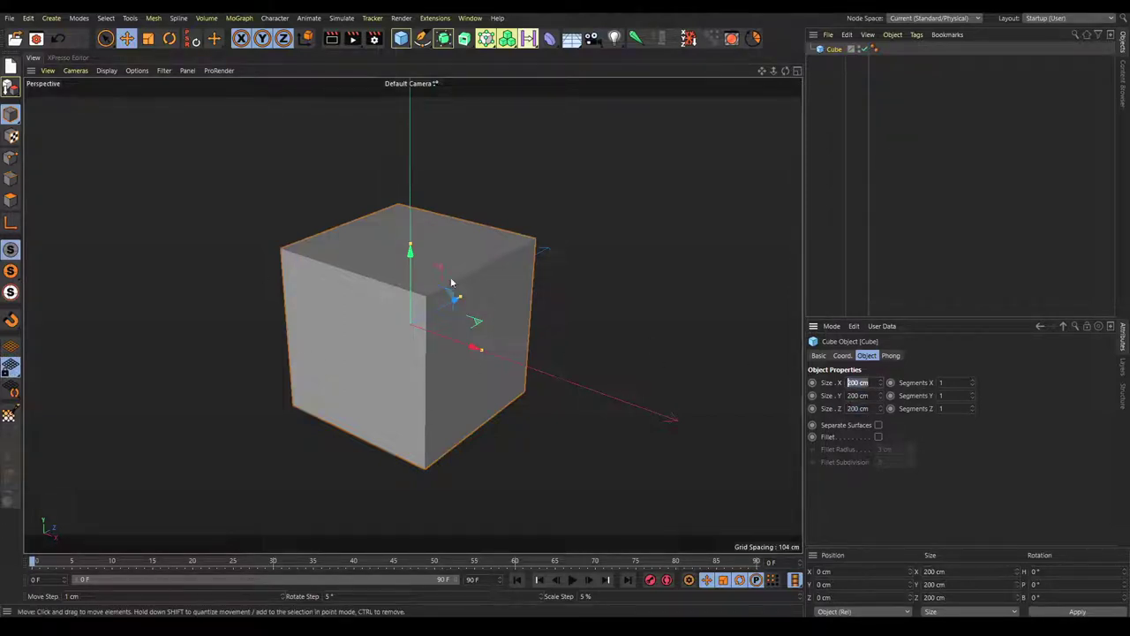
{"action": "type", "text": "0"}
{"action": "key", "text": "Return"}
{"action": "key", "text": "Delete"}
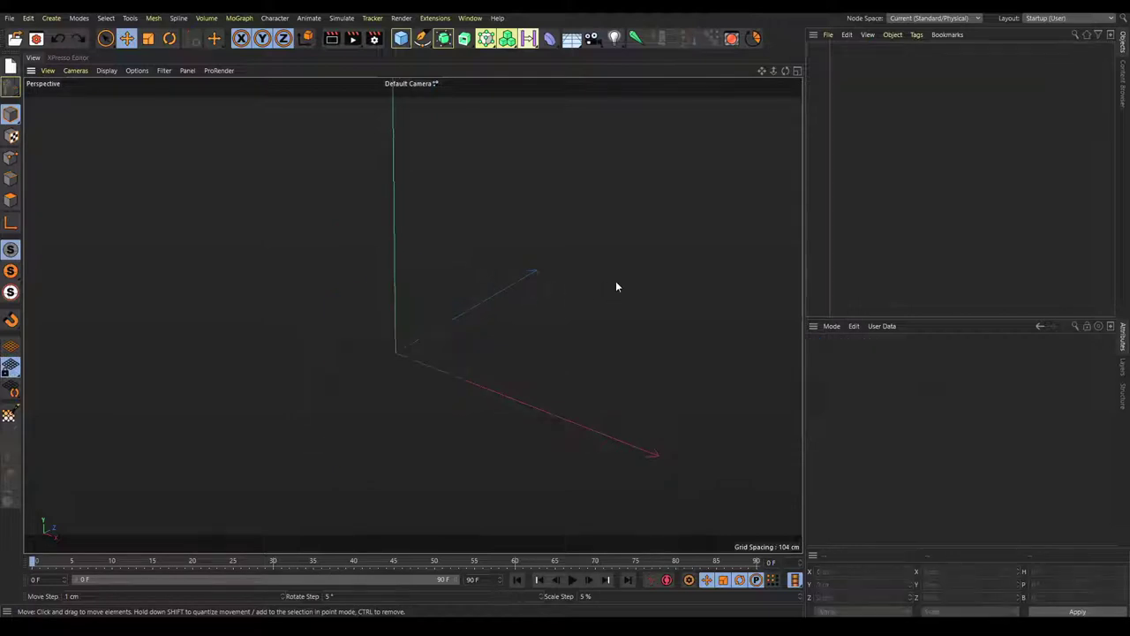
- Add a cube primitive and size it 25 cm in X, 75 cm in Y and 25 cm in Z
{"action": "left_click", "coordinate": [401, 38]}
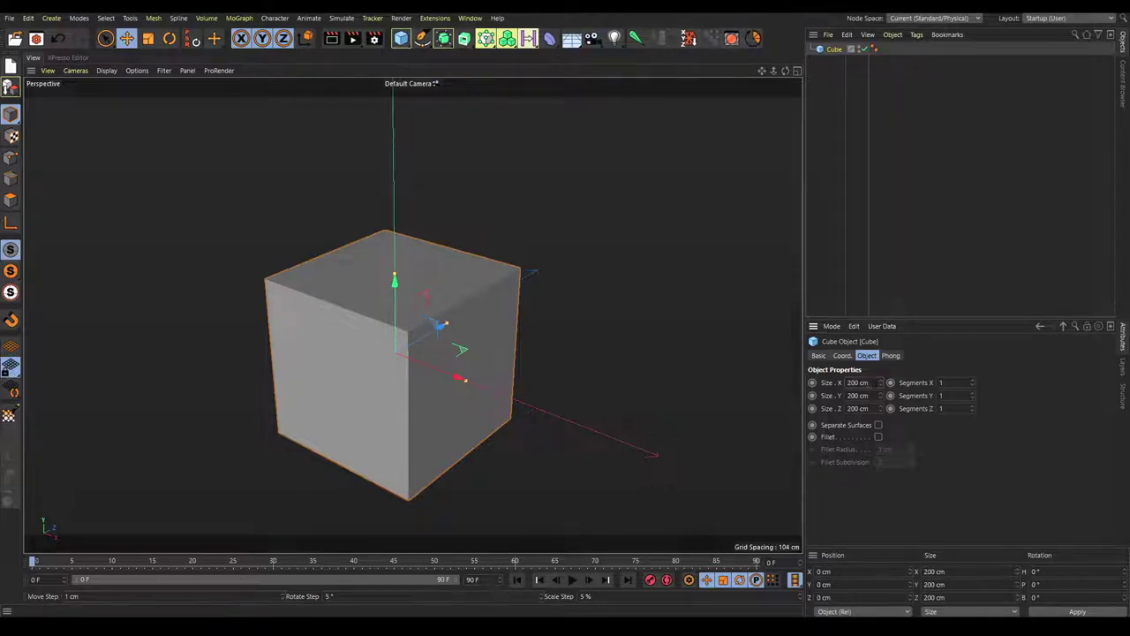
{"action": "left_click_drag", "start_coordinate": [876, 383], "coordinate": [818, 387]}
{"action": "type", "text": "25"}
{"action": "key", "text": "Tab"}
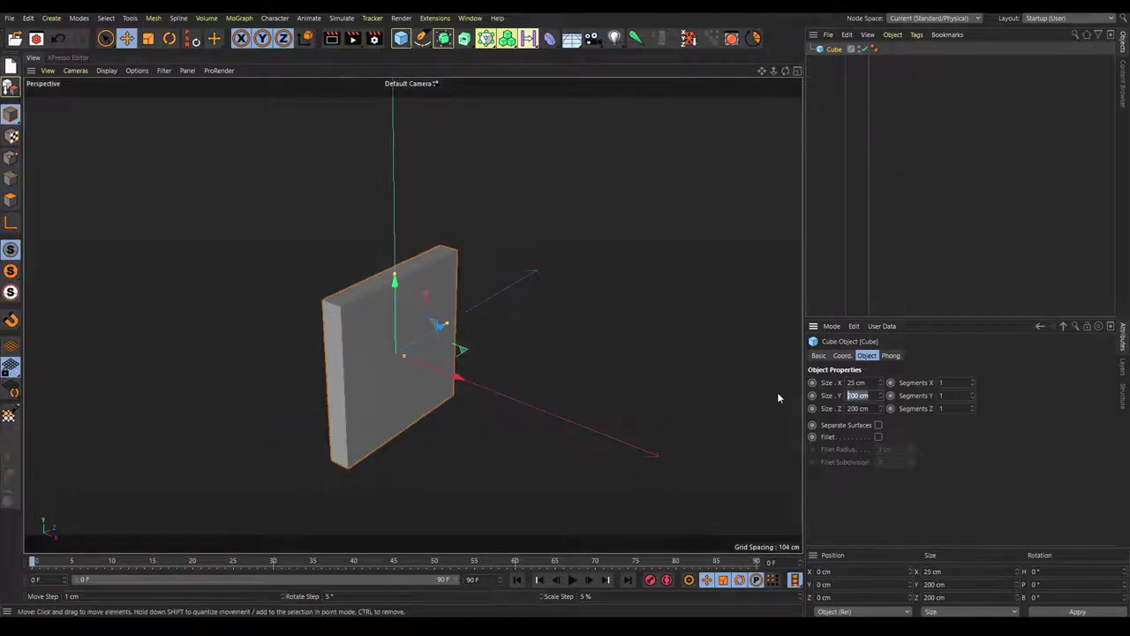
{"action": "type", "text": "75"}
{"action": "key", "text": "Tab"}
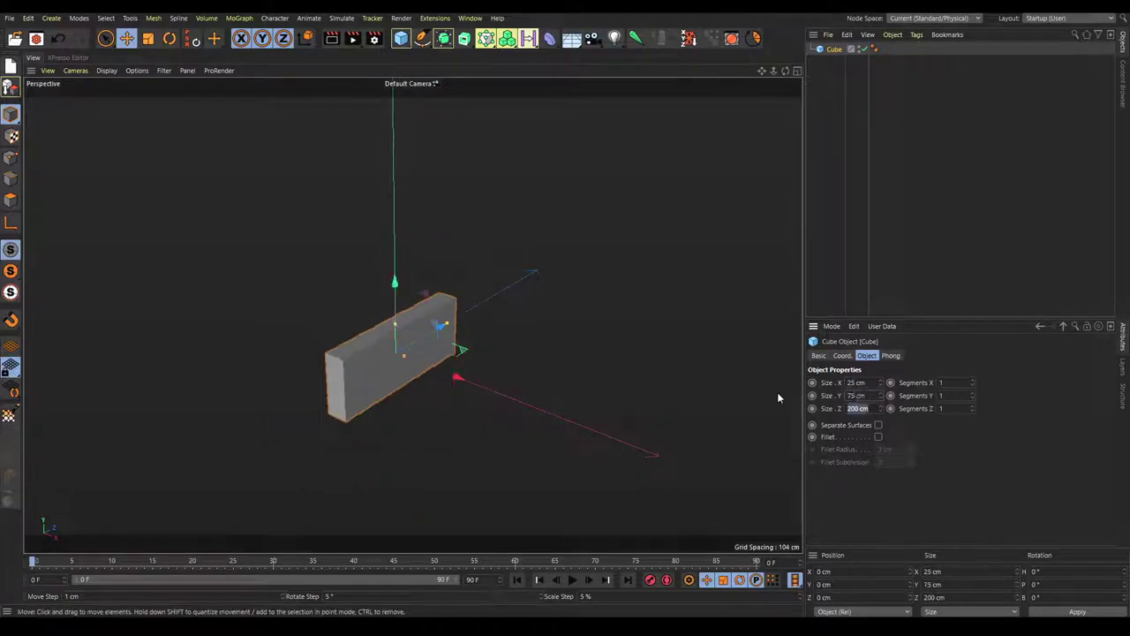
{"action": "type", "text": "25"}
{"action": "key", "text": "Return"}
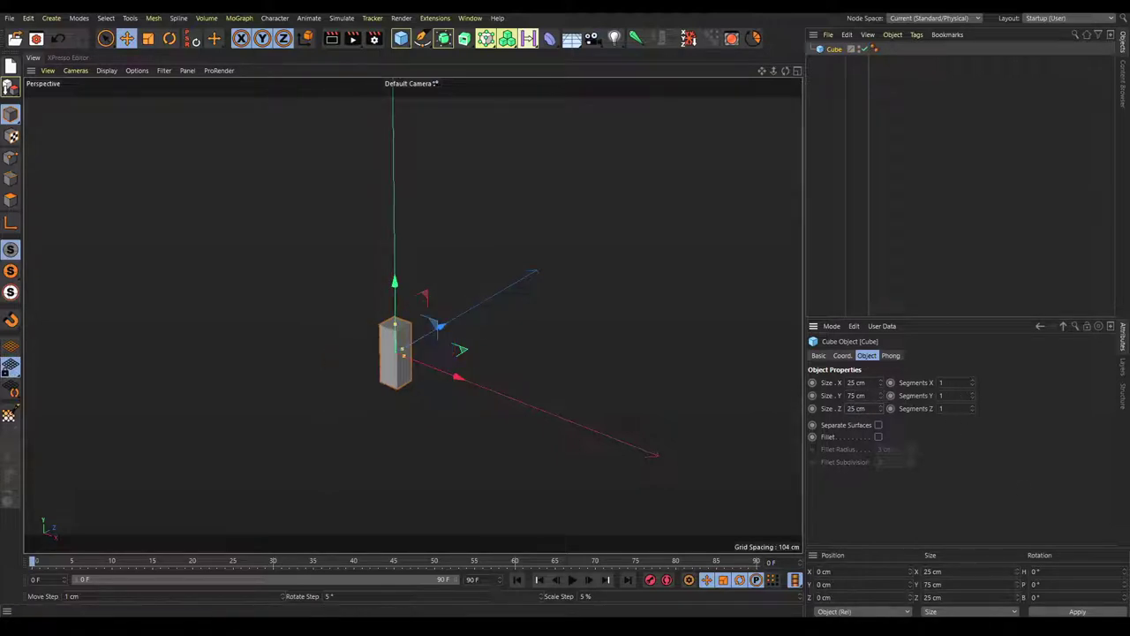
- Give the cube 4 X, 12 Y and 4 Z segments and show its mesh lines in the perspective view
{"action": "key", "text": "Tab"}
{"action": "type", "text": "412"}
{"action": "key", "text": "Tab"}
{"action": "type", "text": "4"}
{"action": "scroll", "coordinate": [412, 323], "scroll_direction": "up", "scroll_amount": 5}
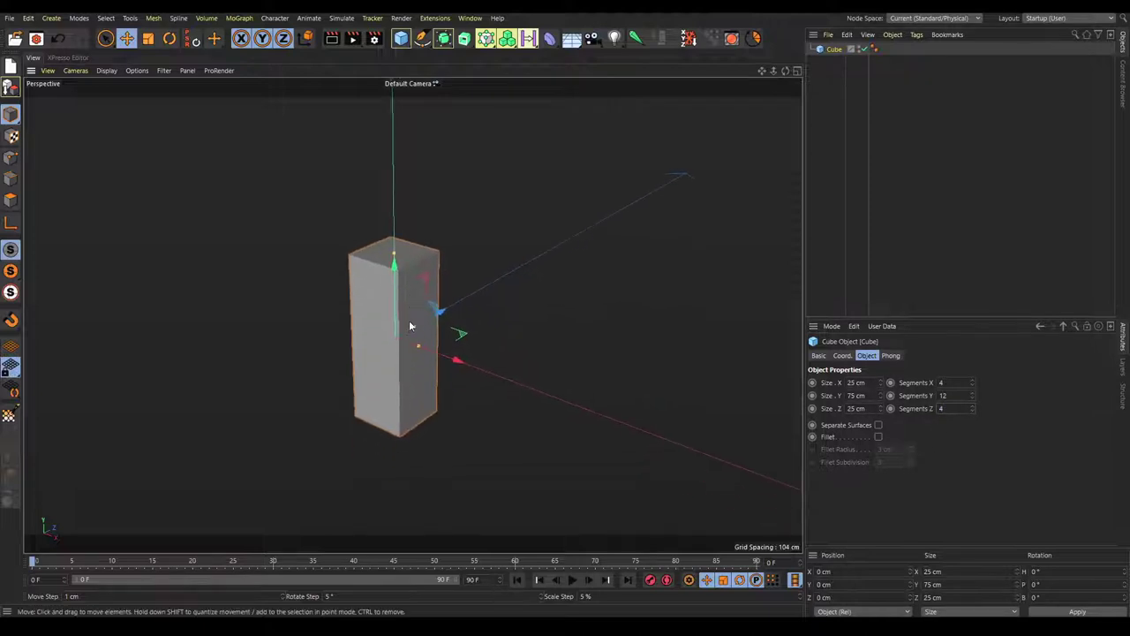
{"action": "key", "text": "n"}
{"action": "key", "text": "b"}
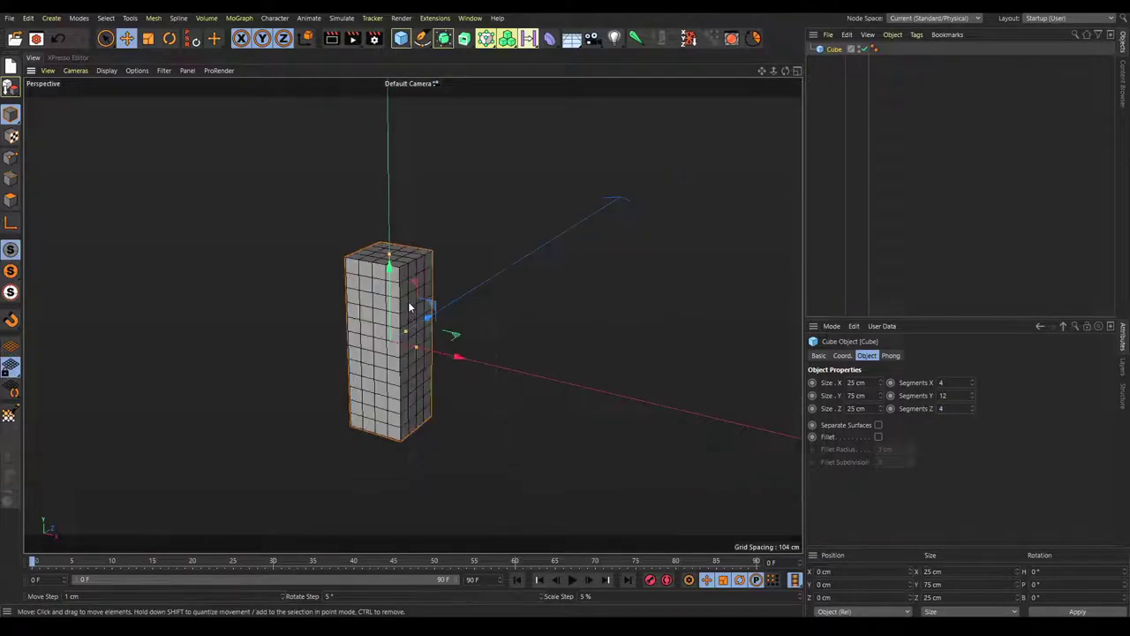
{"action": "left_click_drag", "start_coordinate": [409, 305], "coordinate": [301, 209], "text": "alt"}
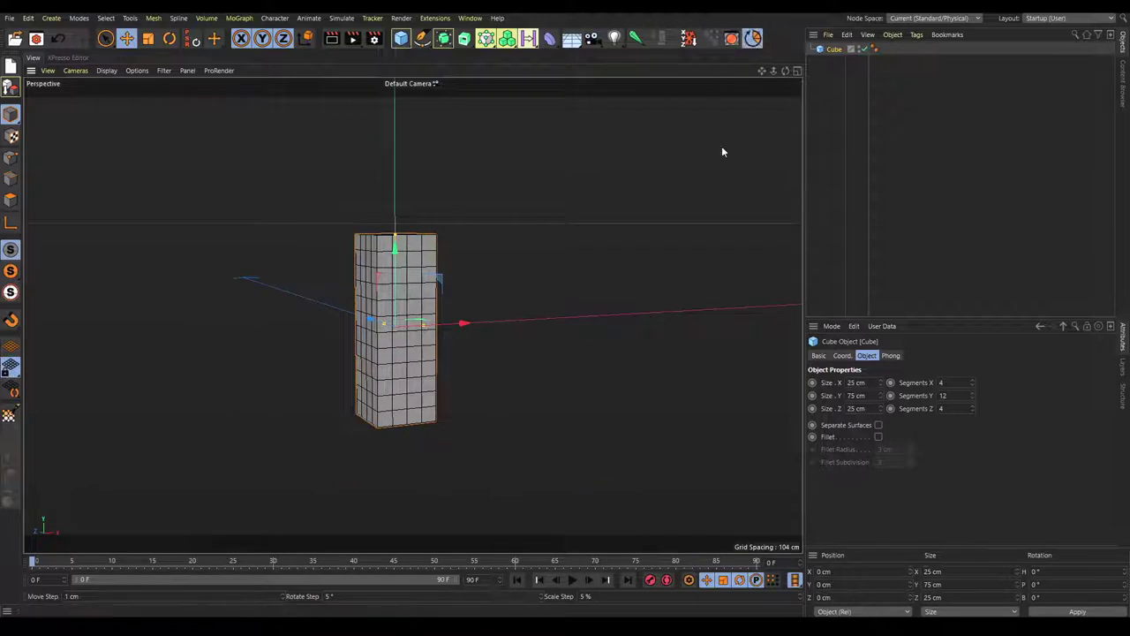
- Set the quantized Move Step to 3.125 cm
{"action": "double_click", "coordinate": [71, 596]}
{"action": "type", "text": "3.125"}
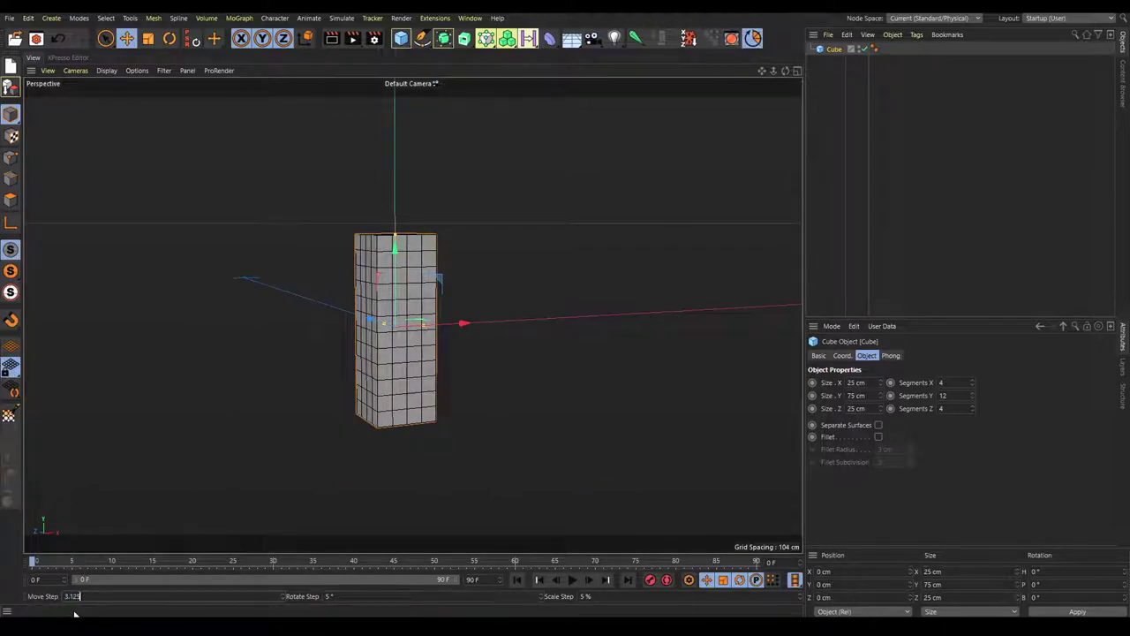
{"action": "key", "text": "Return"}
{"action": "key", "text": "Return"}
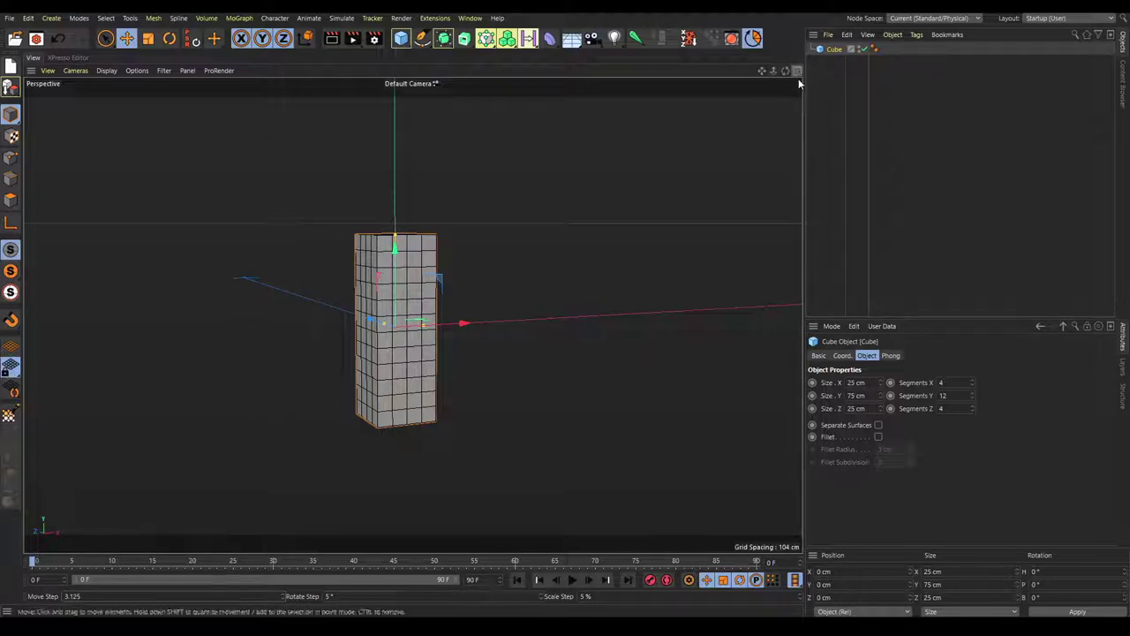
- In the Front view, raise the cube to Y 37.5 cm so that its base rests on the X axis
{"action": "middle_click", "coordinate": [527, 144]}
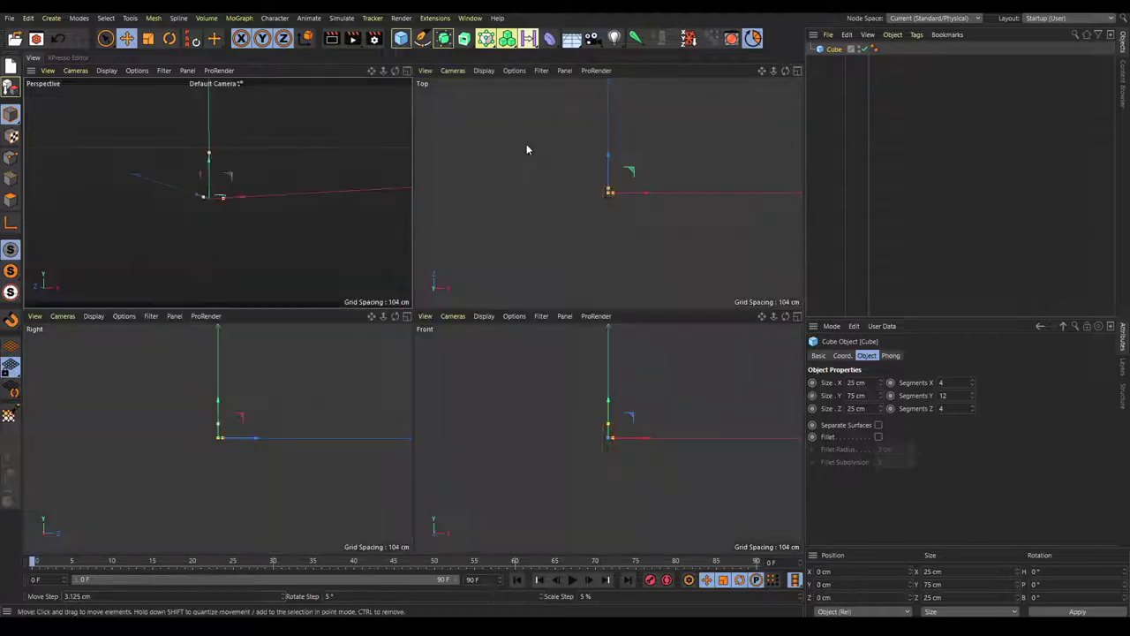
{"action": "middle_click", "coordinate": [451, 350]}
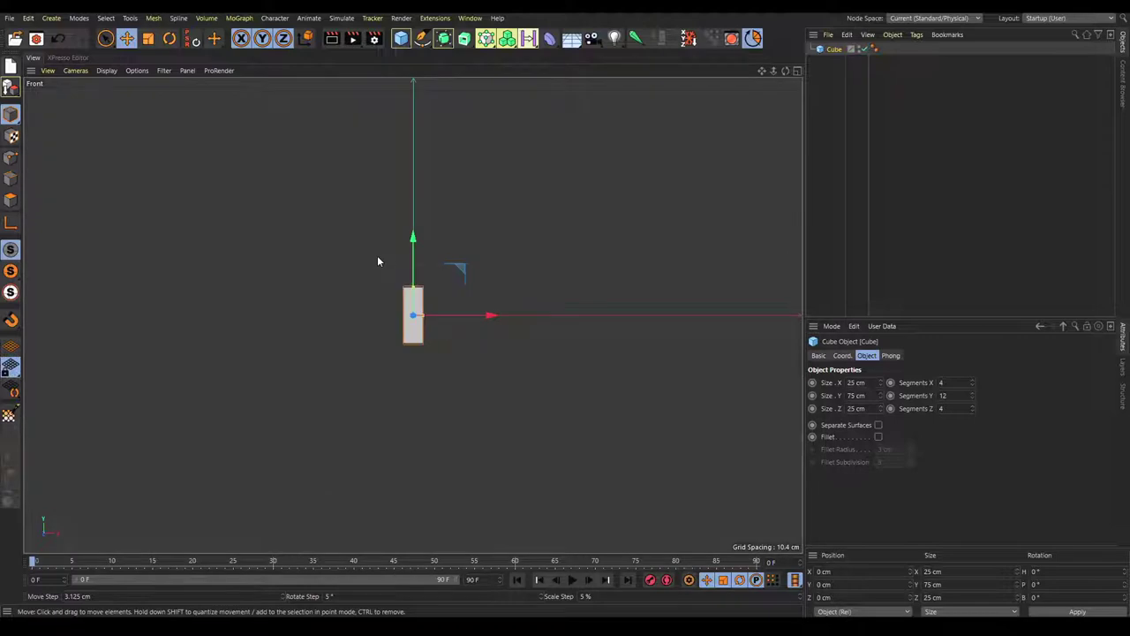
{"action": "scroll", "coordinate": [417, 305], "scroll_direction": "up", "scroll_amount": 5}
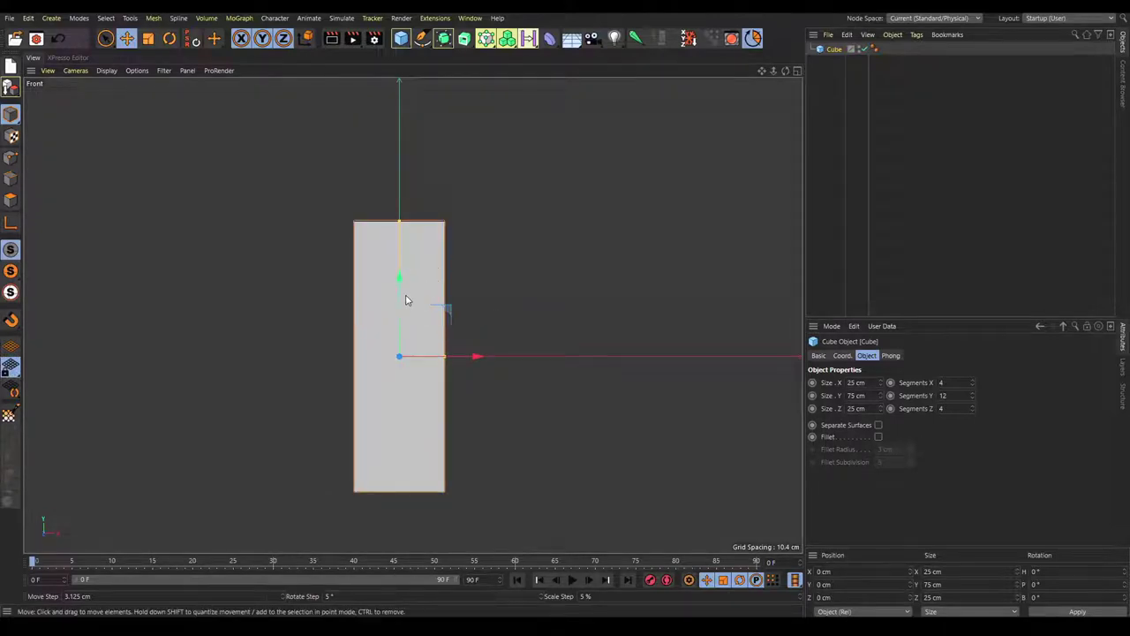
{"action": "middle_click_drag", "start_coordinate": [393, 365], "coordinate": [386, 337], "text": "alt"}
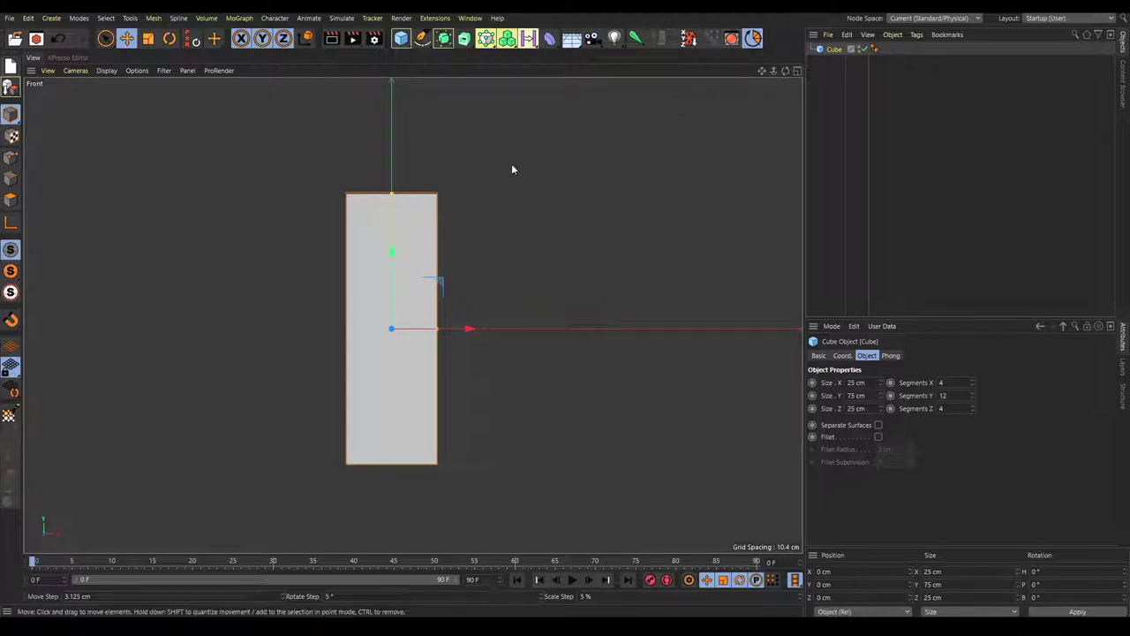
{"action": "left_click_drag", "start_coordinate": [392, 257], "coordinate": [386, 121]}
{"action": "middle_click_drag", "start_coordinate": [247, 245], "coordinate": [249, 332], "text": "alt"}
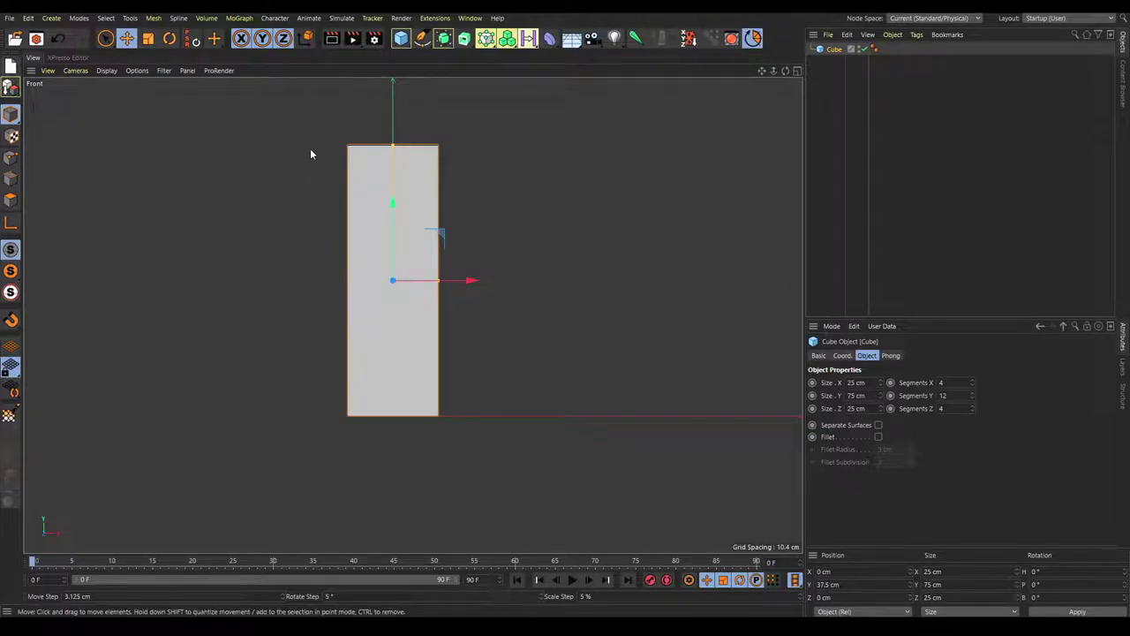
- Convert the parametric cube into an editable polygon object
{"action": "key", "text": "c"}
{"action": "key", "text": "ctrl+z"}
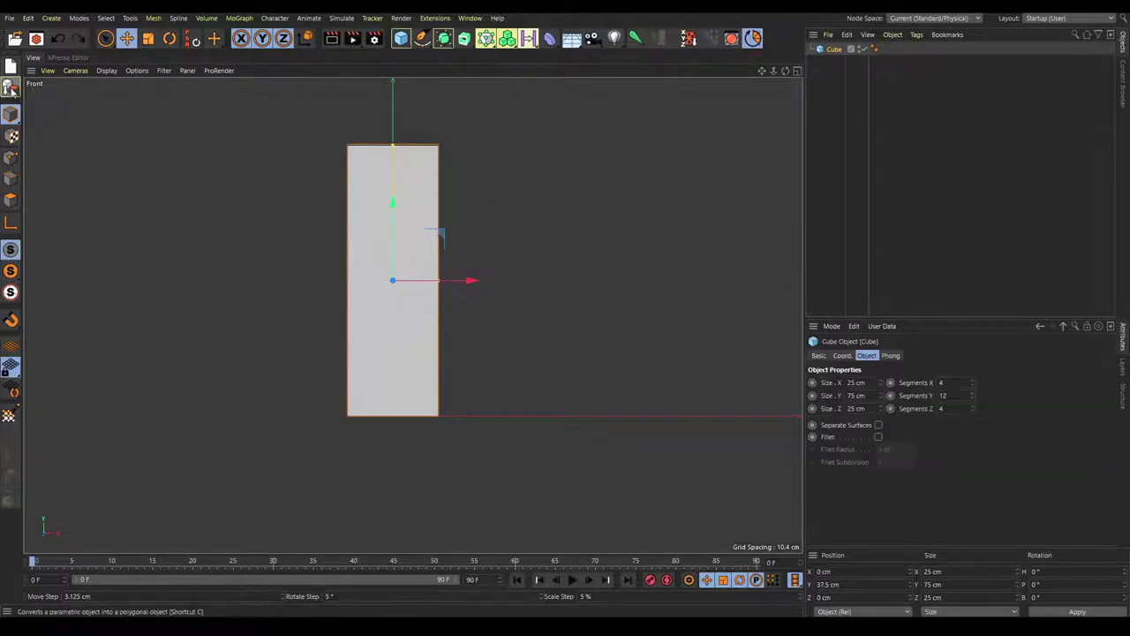
{"action": "left_click", "coordinate": [12, 87]}
{"action": "middle_click_drag", "start_coordinate": [367, 287], "coordinate": [376, 292], "text": "alt"}
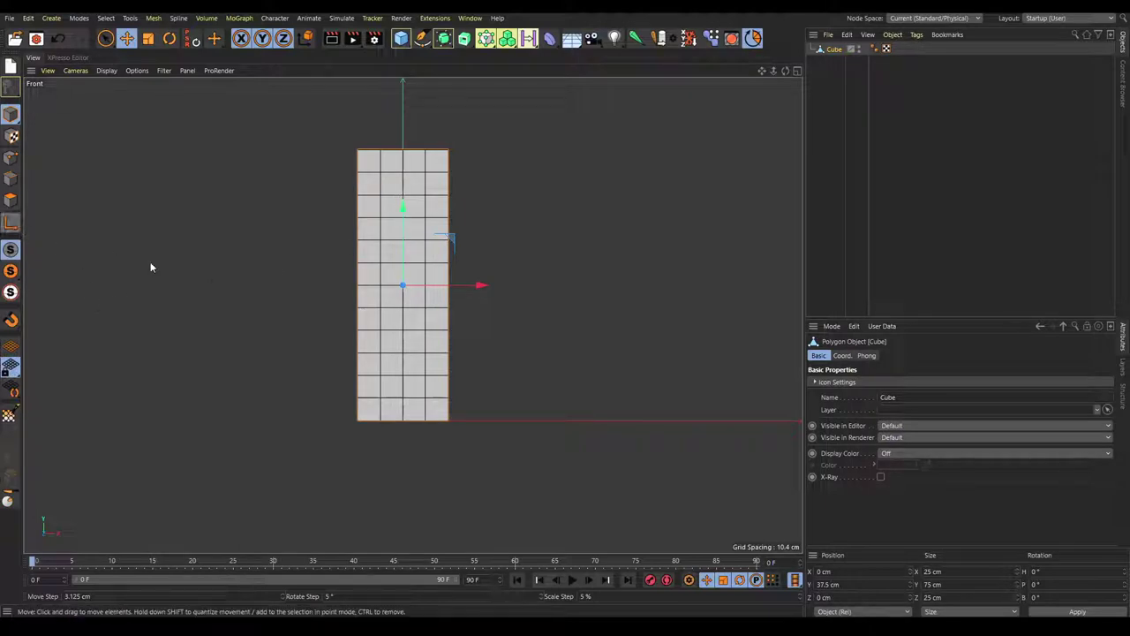
- Move only the cube's axis up to Y 62.5 cm, leaving the mesh in place
{"action": "left_click", "coordinate": [12, 229]}
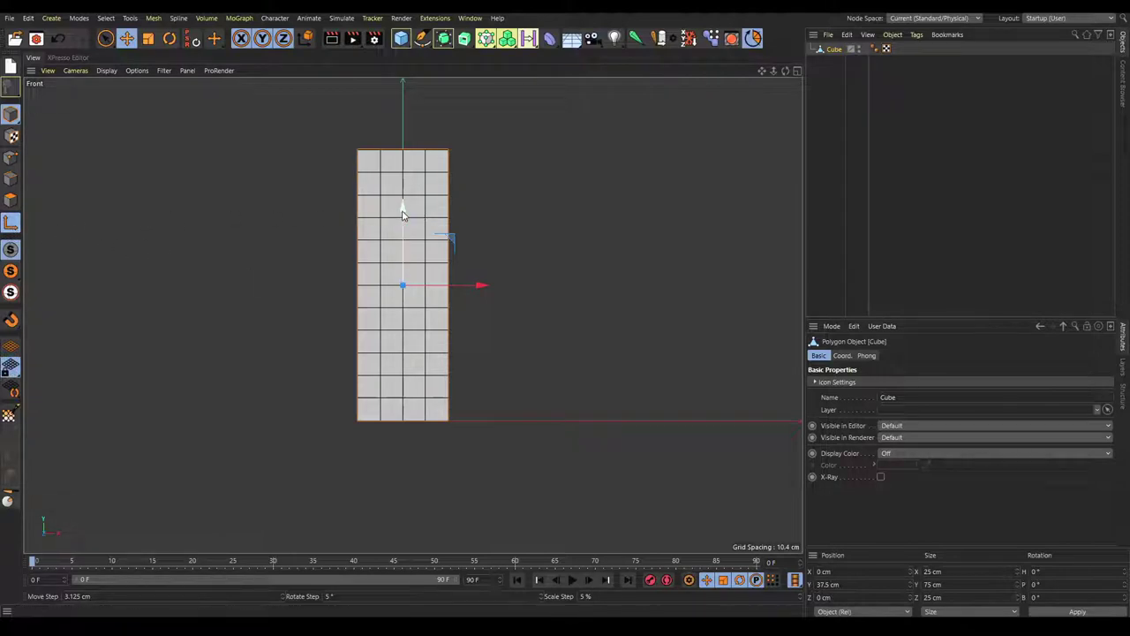
{"action": "left_click_drag", "start_coordinate": [402, 214], "coordinate": [402, 119]}
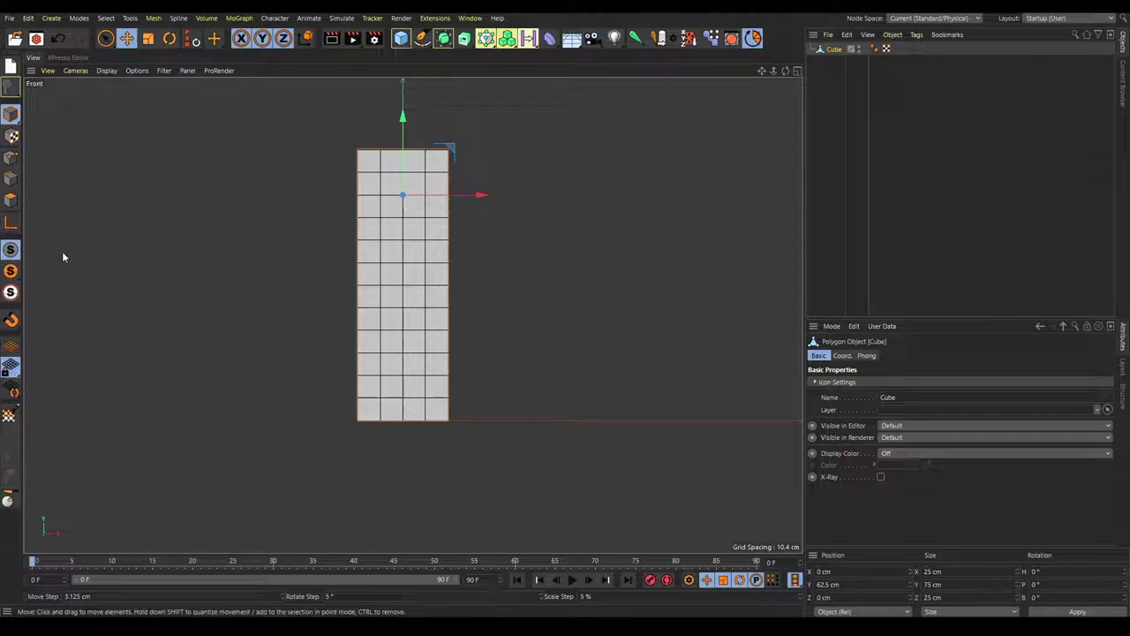
{"action": "scroll", "coordinate": [418, 131], "scroll_direction": "up", "scroll_amount": 1}
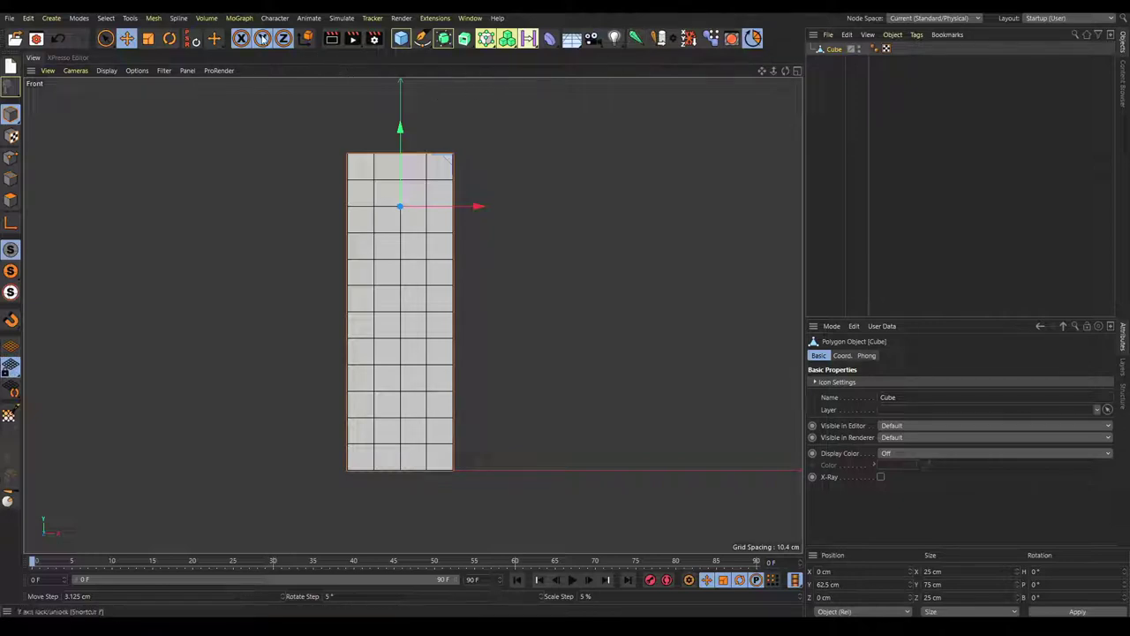
- Add a joint at the cube's base and duplicate it upward to Y 37.5 cm and Y 62.5 cm
{"action": "left_click", "coordinate": [275, 17]}
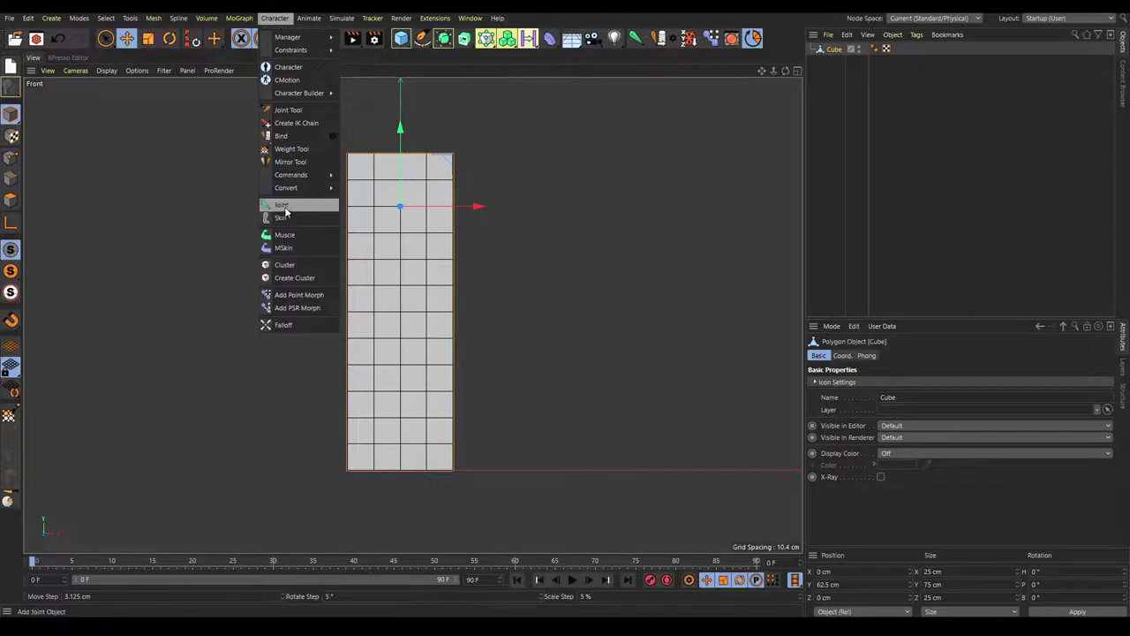
{"action": "left_click", "coordinate": [626, 18]}
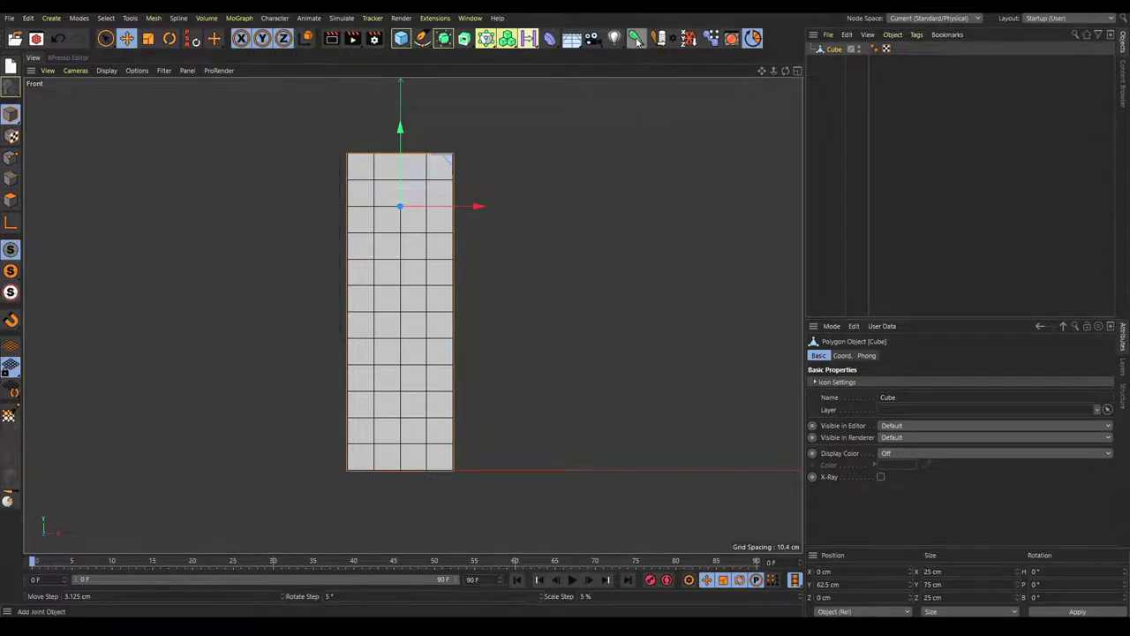
{"action": "left_click", "coordinate": [635, 40]}
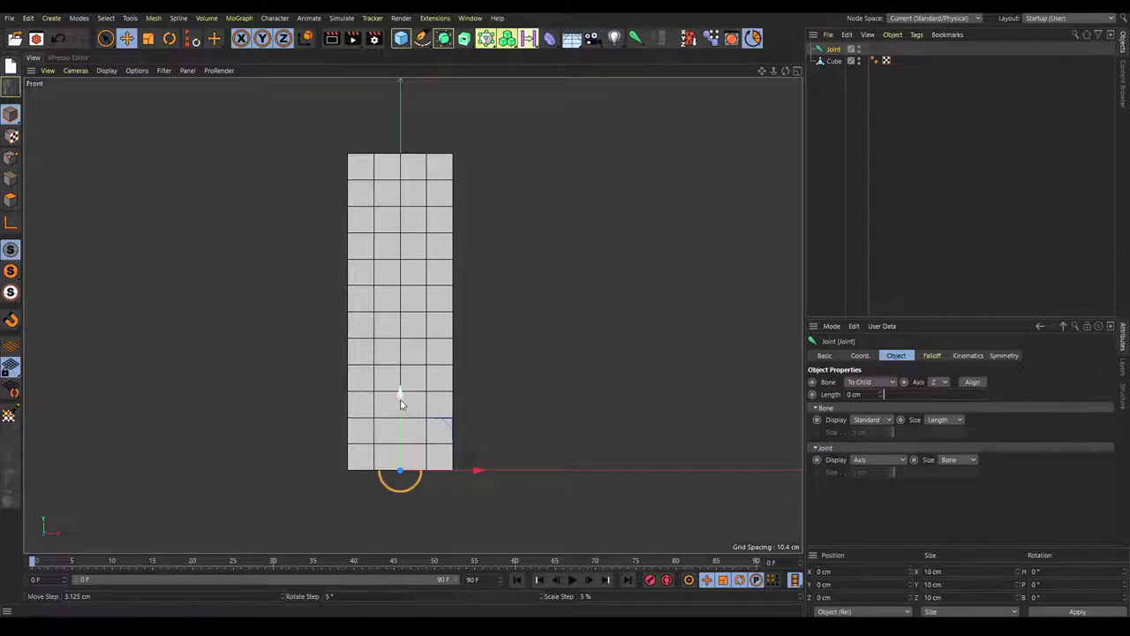
{"action": "left_click_drag", "start_coordinate": [404, 436], "coordinate": [407, 266]}
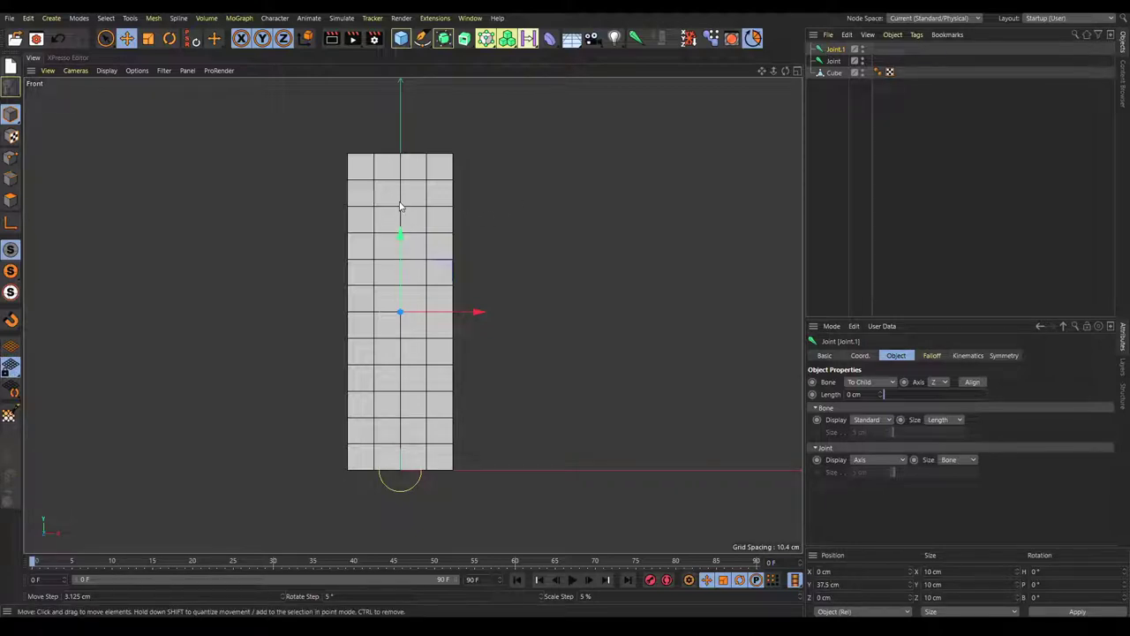
{"action": "left_click_drag", "start_coordinate": [401, 270], "coordinate": [406, 173], "text": "ctrl"}
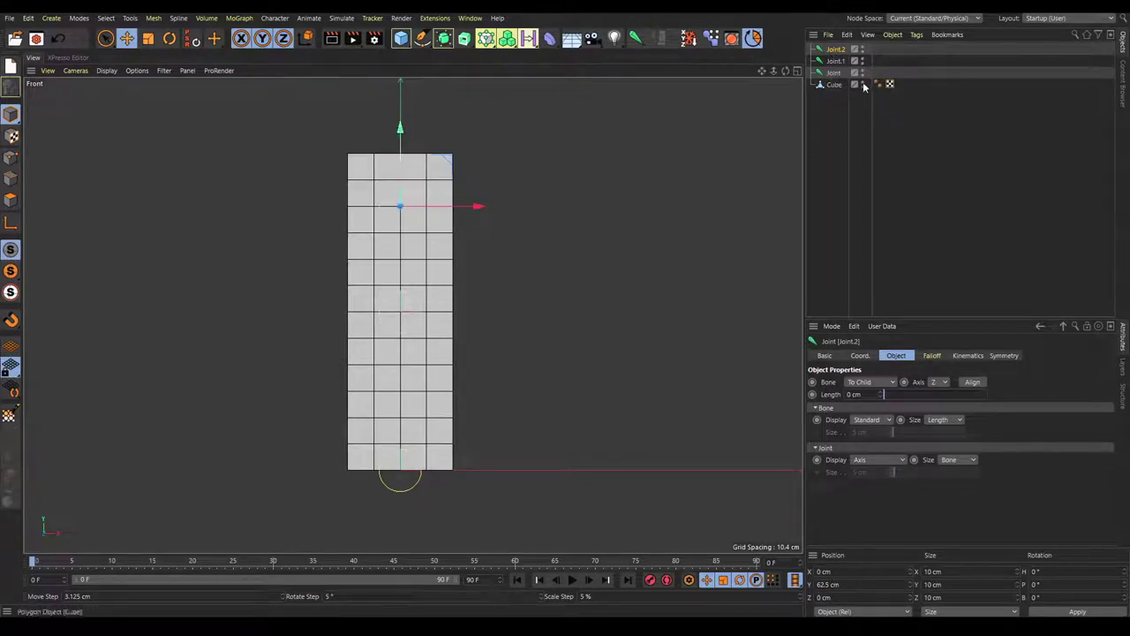
- Nest the base joint under the middle joint and the middle joint under the top one, and select all three joints
{"action": "left_click", "coordinate": [832, 74]}
{"action": "left_click_drag", "start_coordinate": [831, 76], "coordinate": [839, 50]}
{"action": "left_click", "coordinate": [835, 51]}
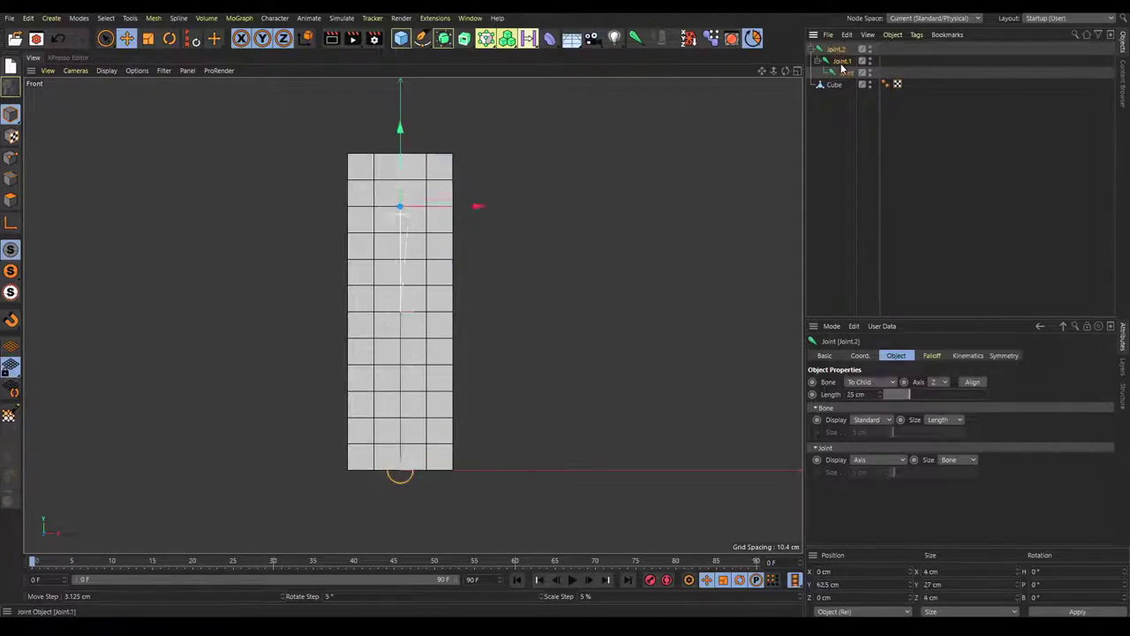
{"action": "left_click", "coordinate": [840, 63]}
{"action": "left_click", "coordinate": [846, 75]}
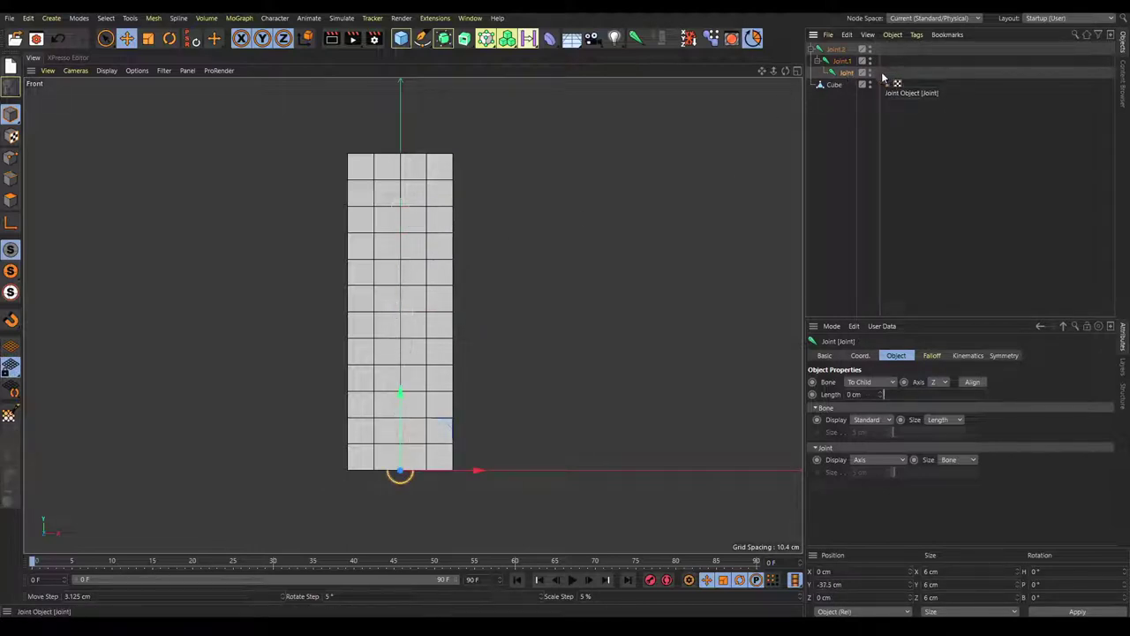
{"action": "left_click_drag", "start_coordinate": [886, 78], "coordinate": [803, 40]}
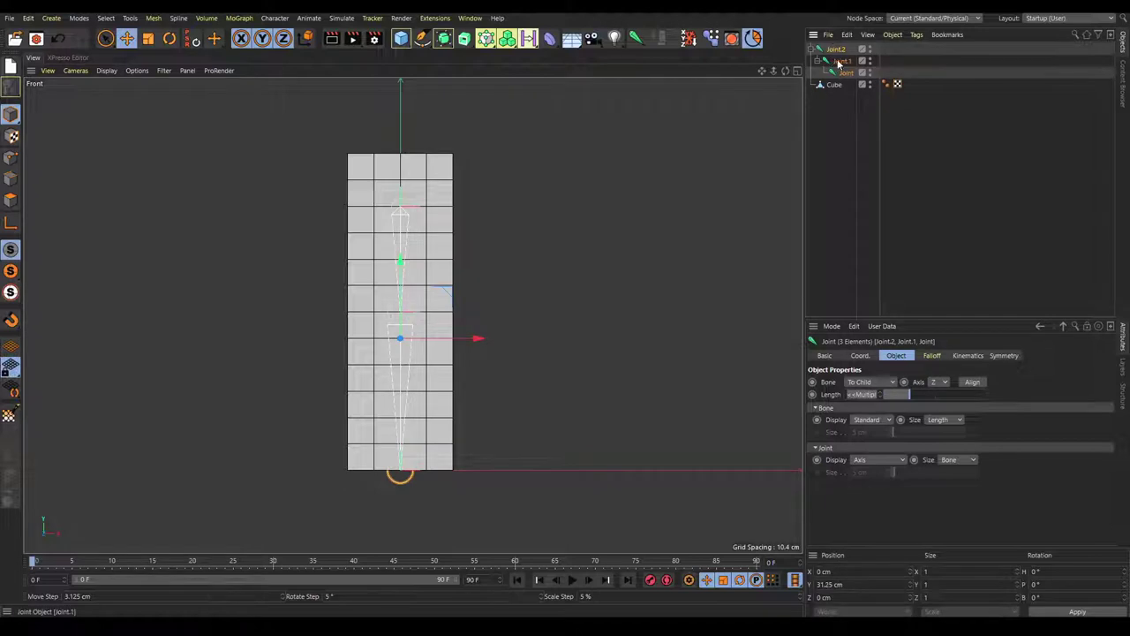
- Set the bone display of all three joints to Line and clear the selection
{"action": "left_click", "coordinate": [865, 422]}
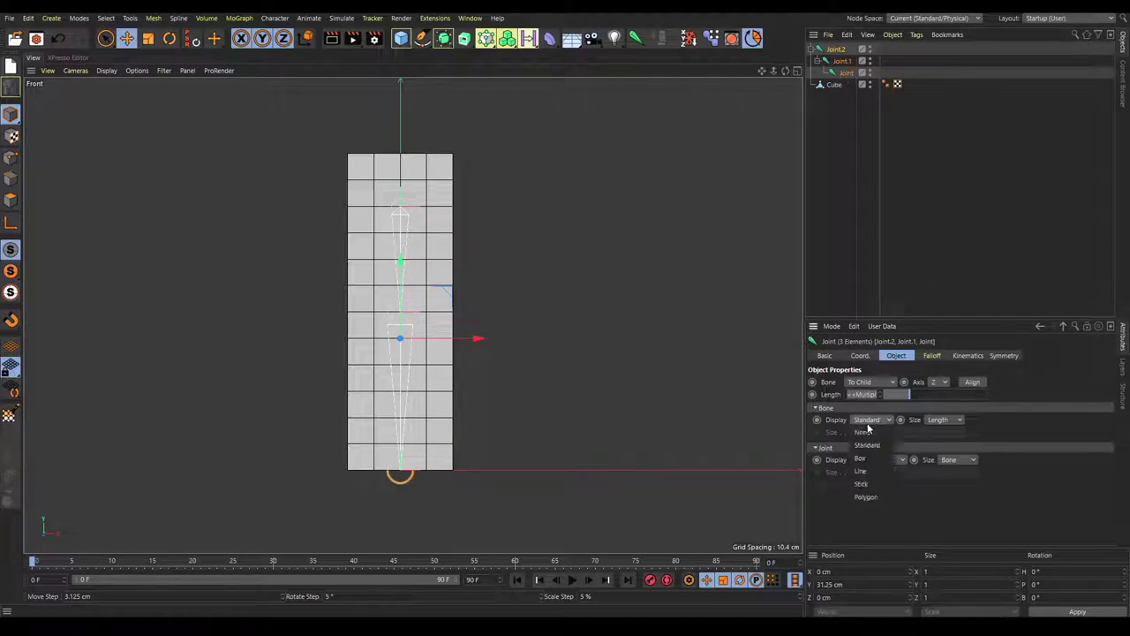
{"action": "left_click", "coordinate": [866, 472]}
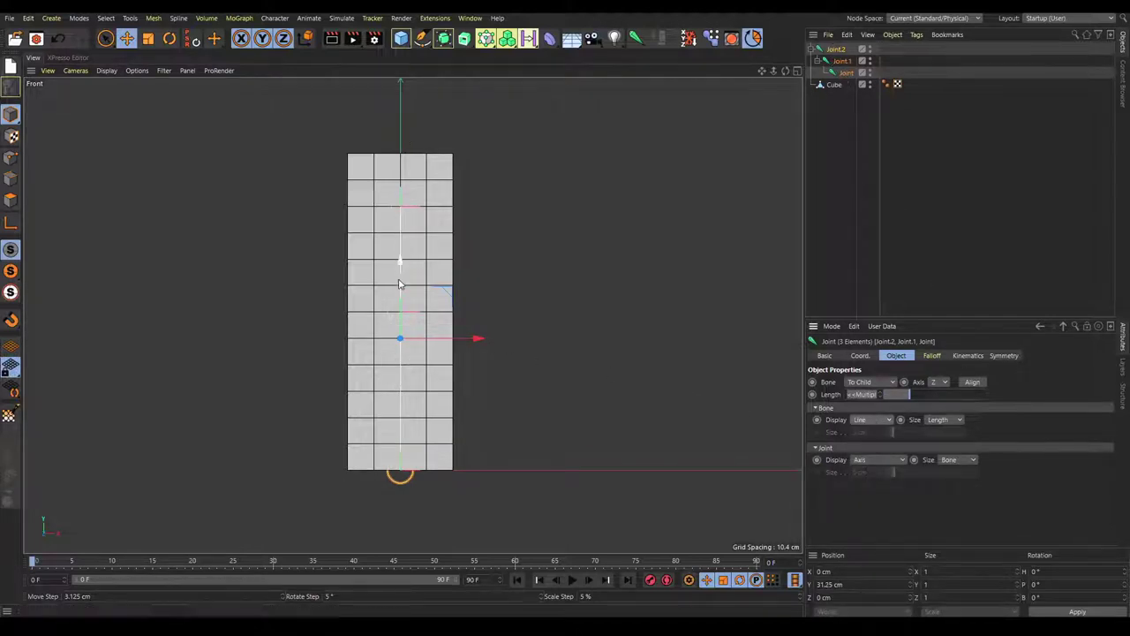
{"action": "left_click", "coordinate": [821, 121]}
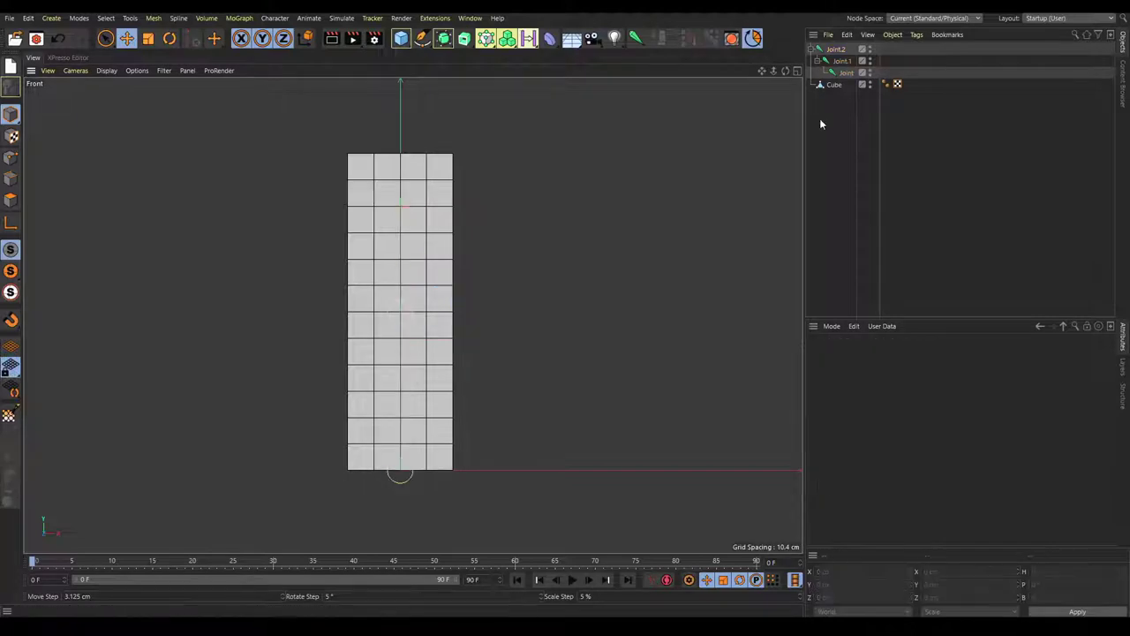
- Rename the joints from the top down as Shoulder, Elbow and Hand, and rename the cube as Arm
{"action": "left_click", "coordinate": [836, 49]}
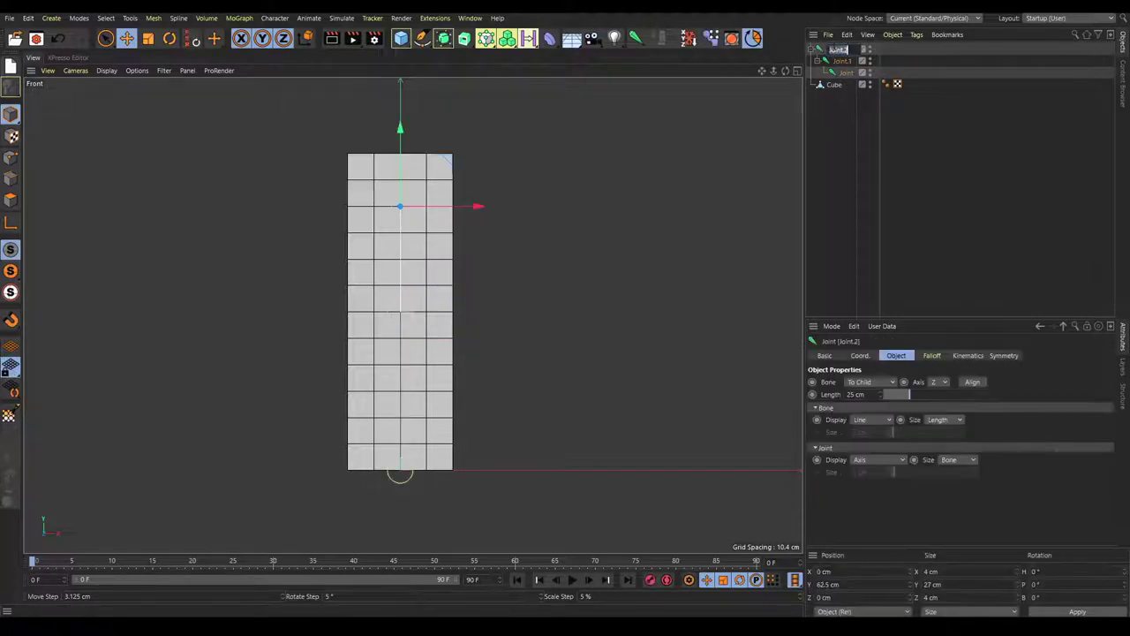
{"action": "type", "text": "Sho"}
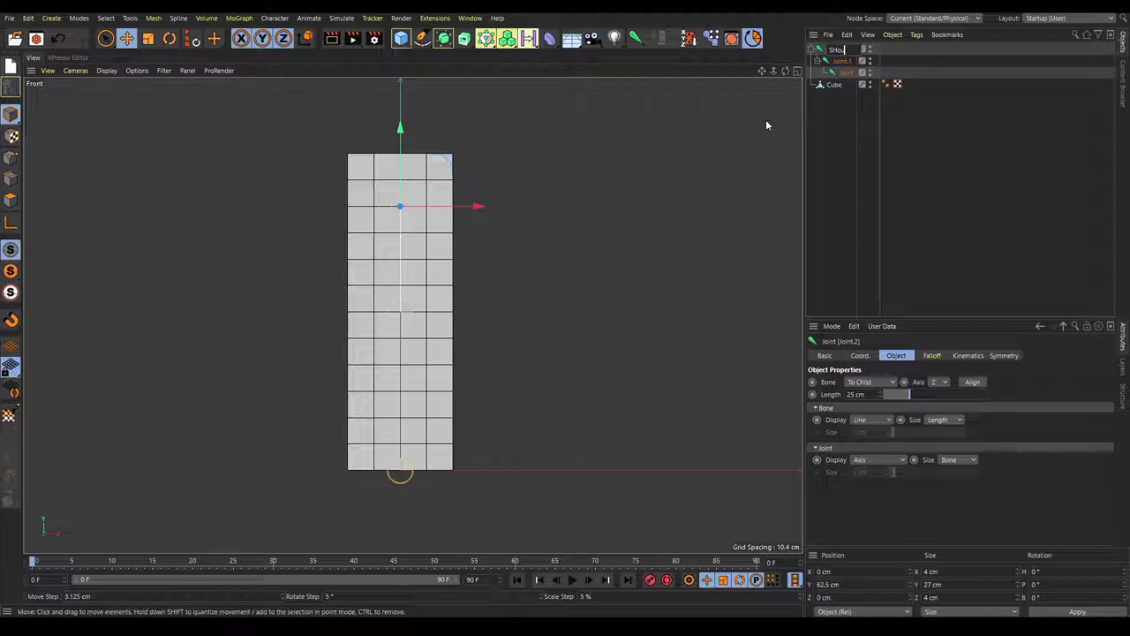
{"action": "type", "text": "ulder"}
{"action": "key", "text": "Return"}
{"action": "key", "text": "Down"}
{"action": "key", "text": "Return"}
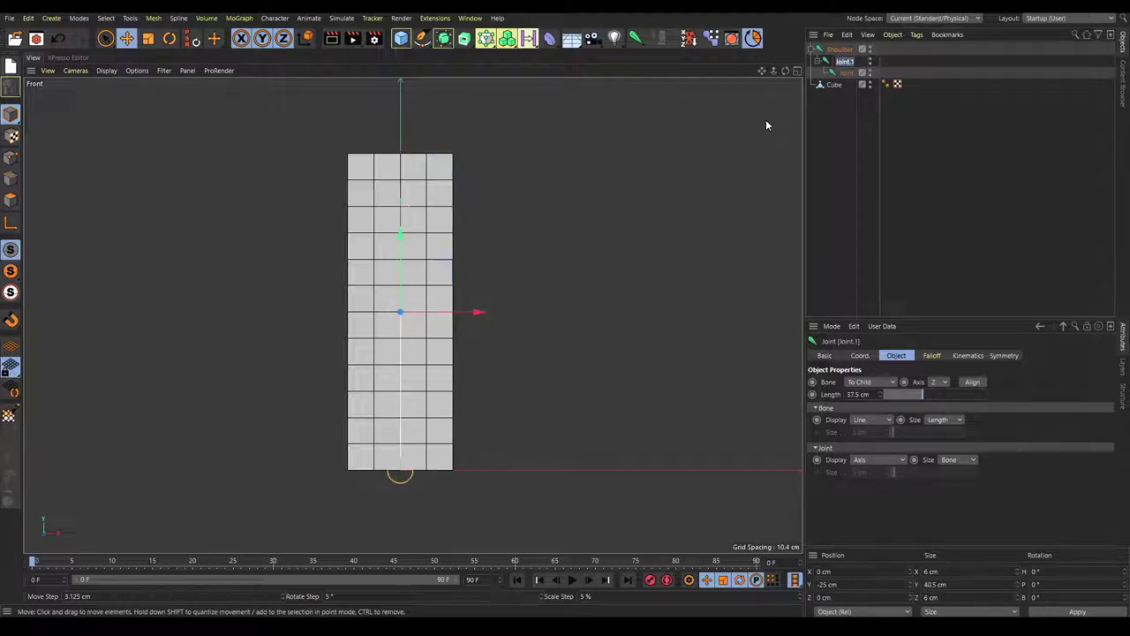
{"action": "type", "text": "Ellbow"}
{"action": "key", "text": "Return"}
{"action": "key", "text": "Down"}
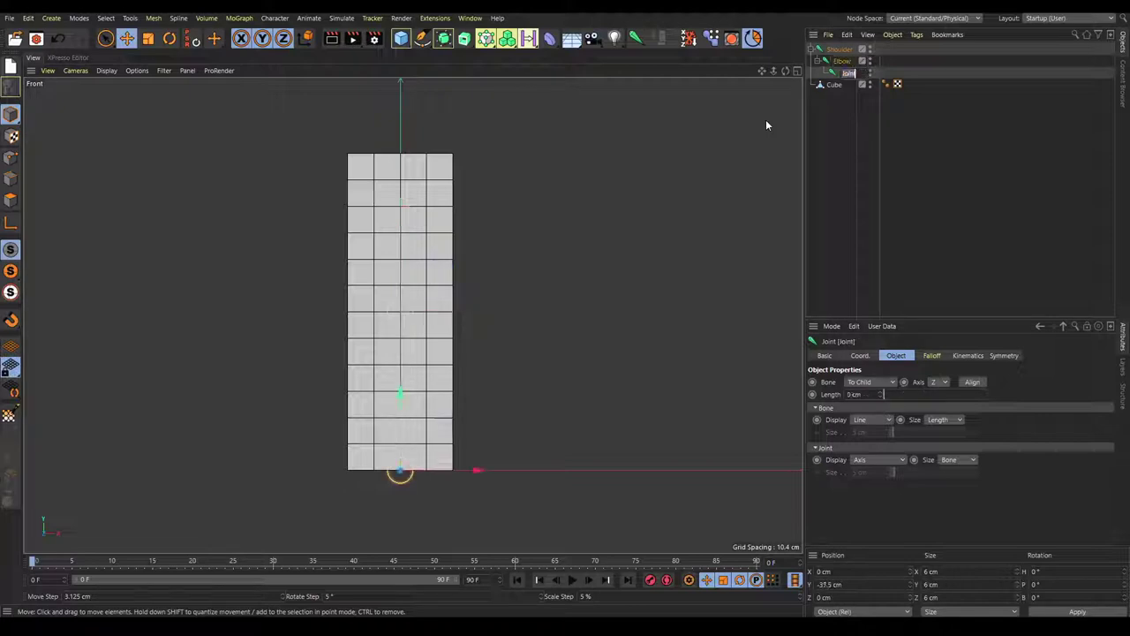
{"action": "key", "text": "Return"}
{"action": "type", "text": "Hand"}
{"action": "key", "text": "Return"}
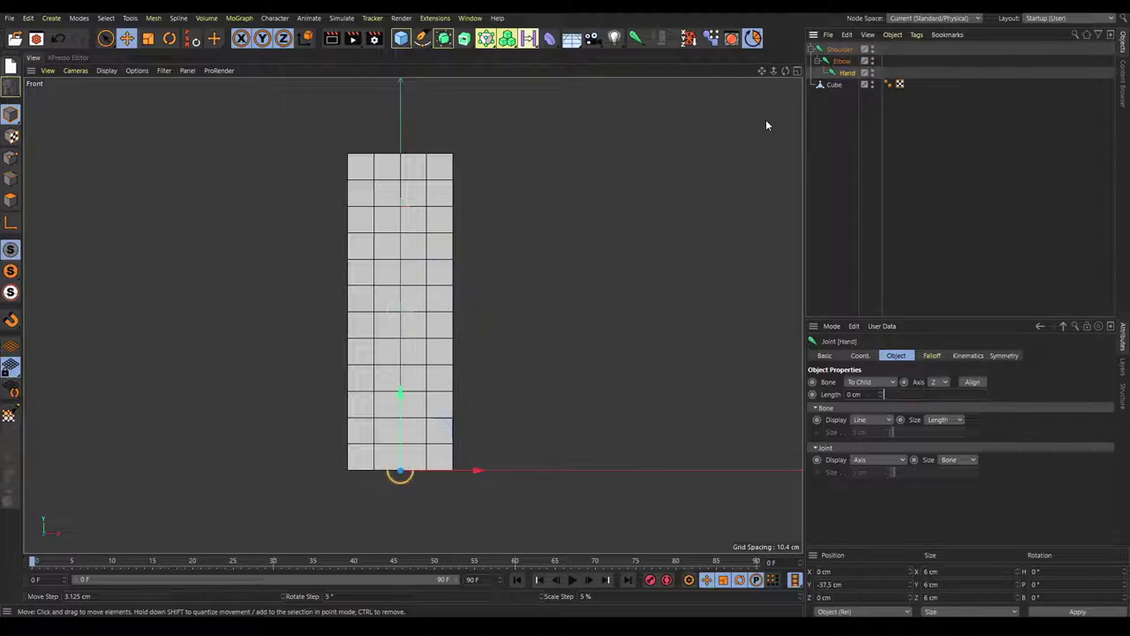
{"action": "left_click", "coordinate": [839, 86]}
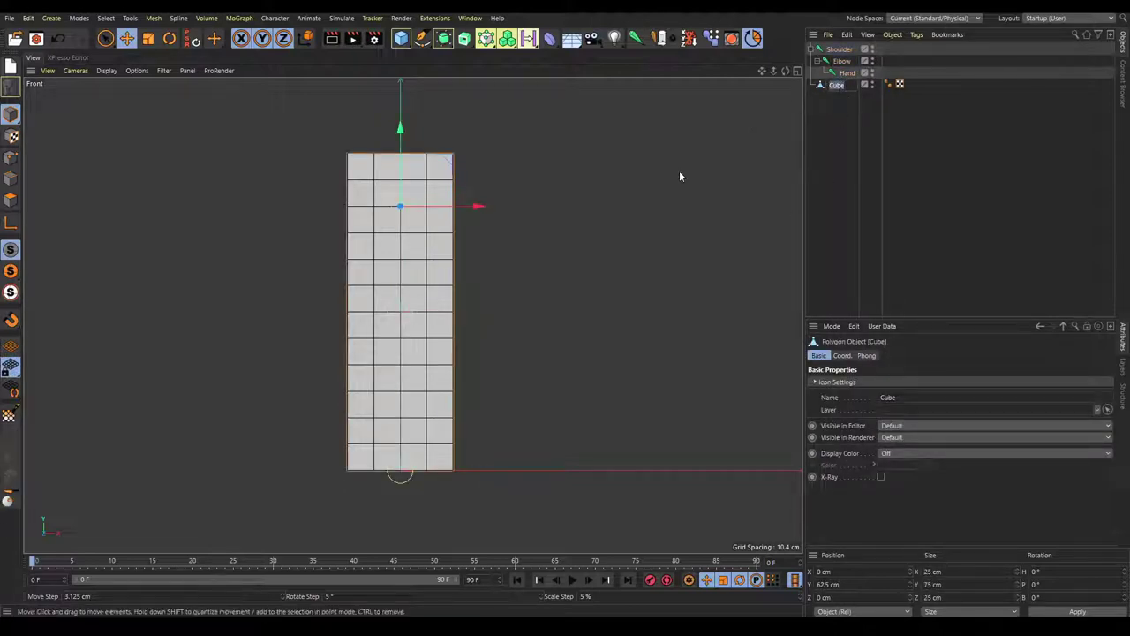
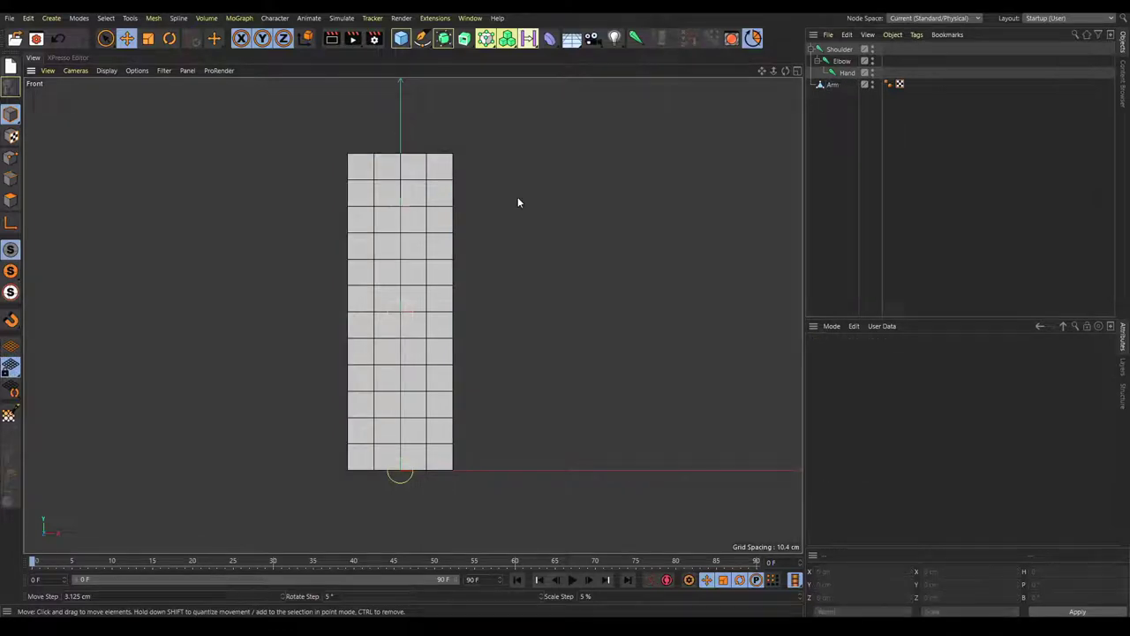
- Switch to the perspective view and examine the arm mesh and its joint chain from several angles
{"action": "middle_click_drag", "start_coordinate": [317, 224], "coordinate": [348, 197], "text": "alt"}
{"action": "middle_click_drag", "start_coordinate": [420, 197], "coordinate": [334, 210], "text": "alt"}
{"action": "middle_click", "coordinate": [544, 210]}
{"action": "middle_click", "coordinate": [300, 178]}
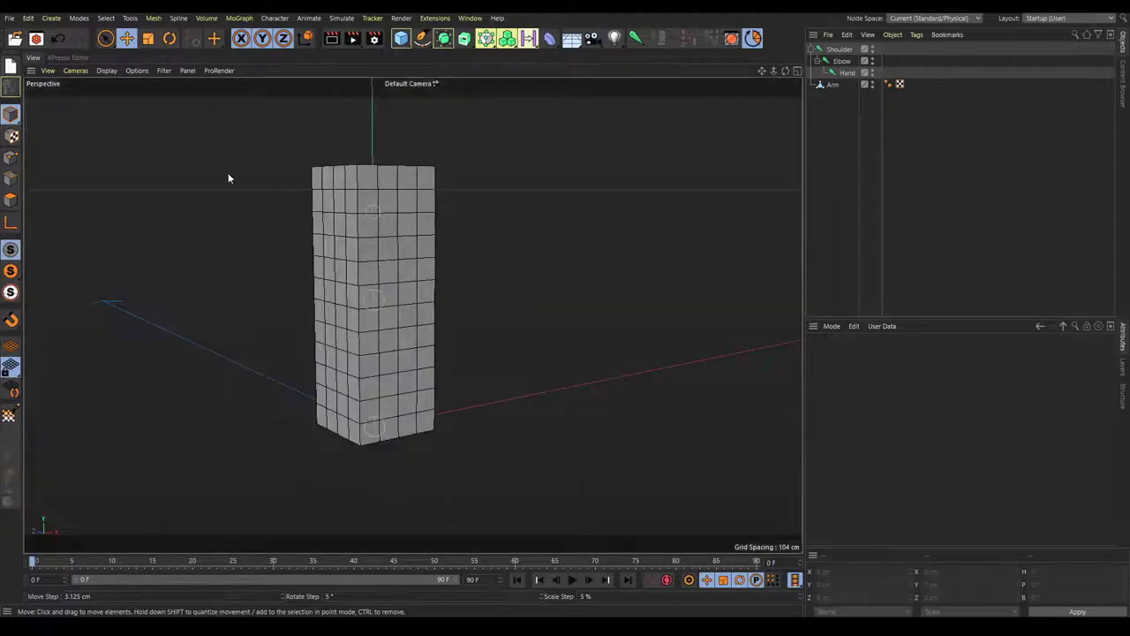
{"action": "left_click_drag", "start_coordinate": [326, 207], "coordinate": [334, 193], "text": "alt"}
{"action": "middle_click", "coordinate": [333, 192]}
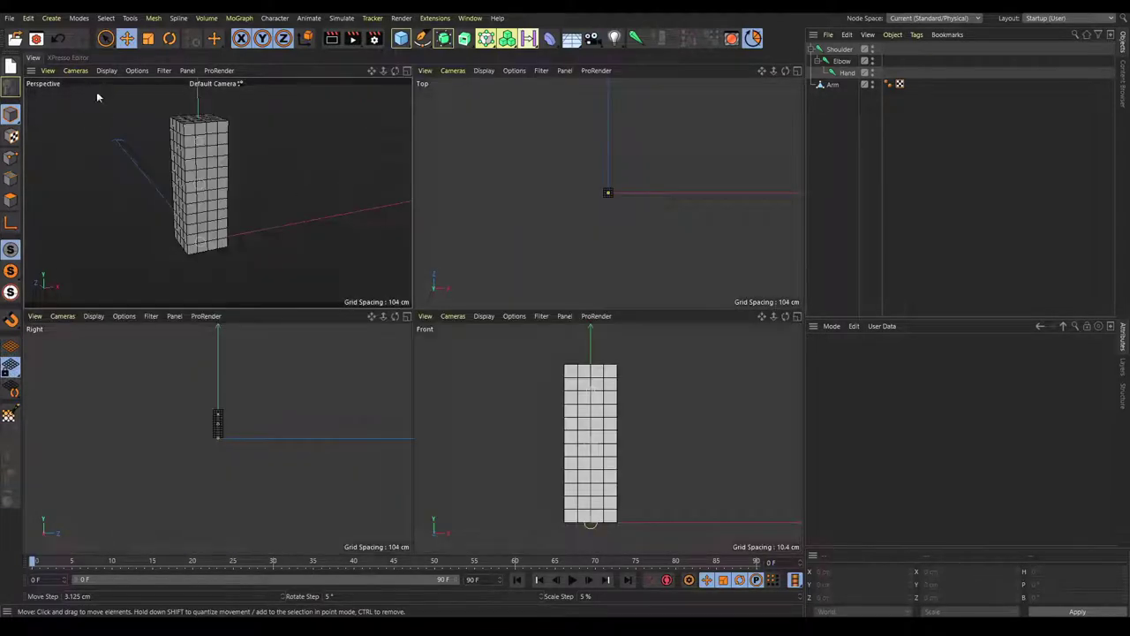
{"action": "middle_click", "coordinate": [171, 159]}
{"action": "left_click_drag", "start_coordinate": [439, 181], "coordinate": [494, 195], "text": "alt"}
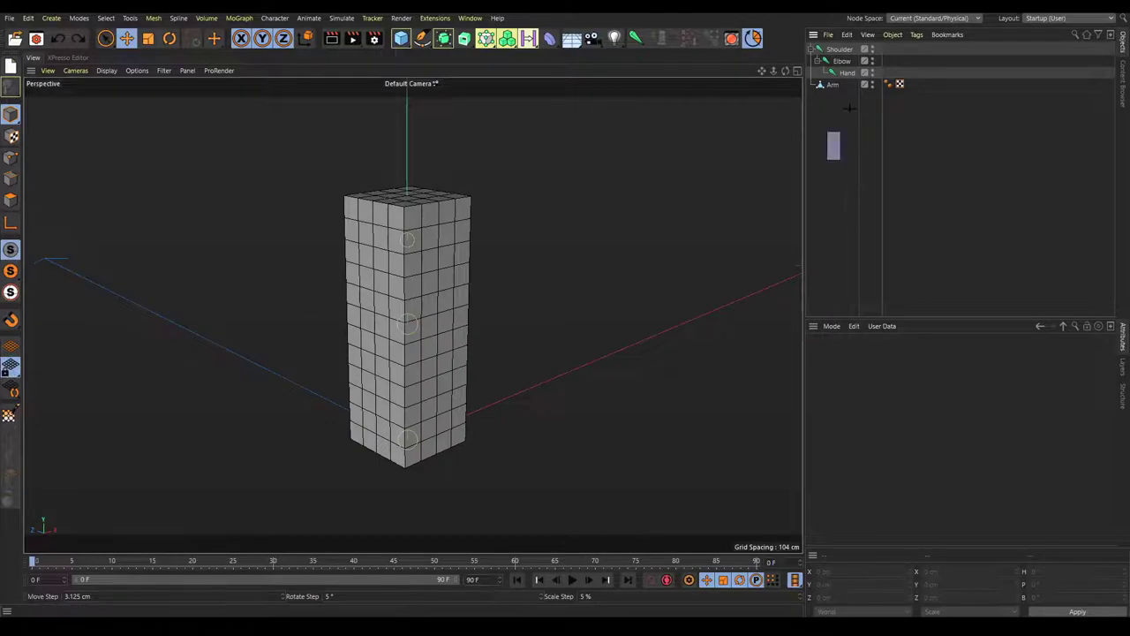
{"action": "left_click_drag", "start_coordinate": [832, 141], "coordinate": [817, 52]}
{"action": "left_click", "coordinate": [822, 121]}
{"action": "left_click_drag", "start_coordinate": [461, 205], "coordinate": [399, 169], "text": "alt"}
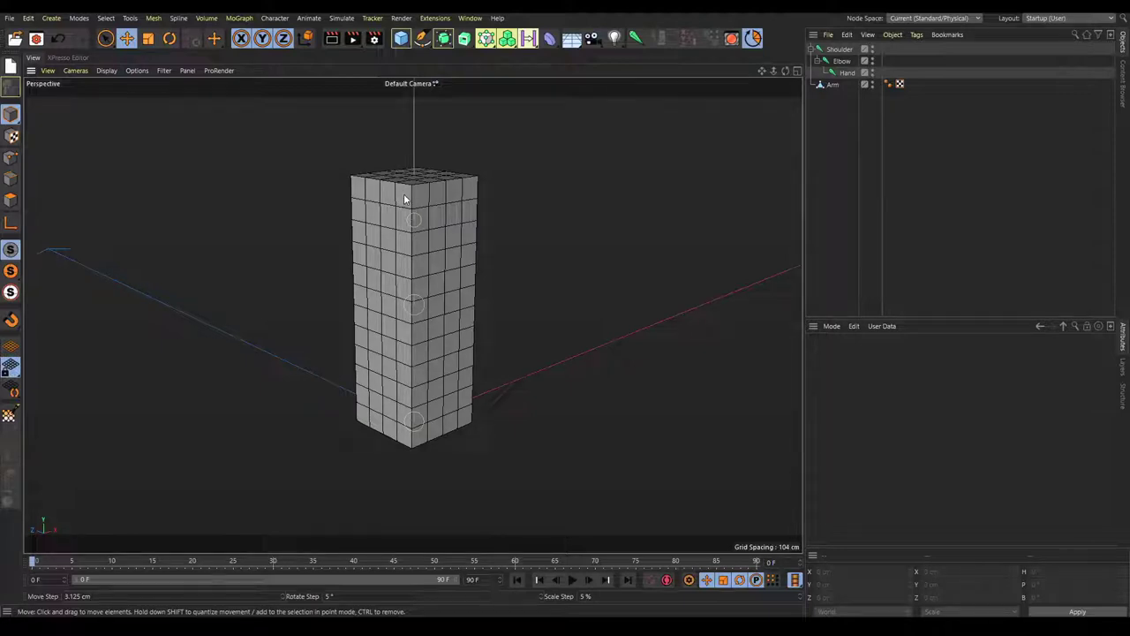
{"action": "left_click_drag", "start_coordinate": [394, 225], "coordinate": [397, 255], "text": "alt"}
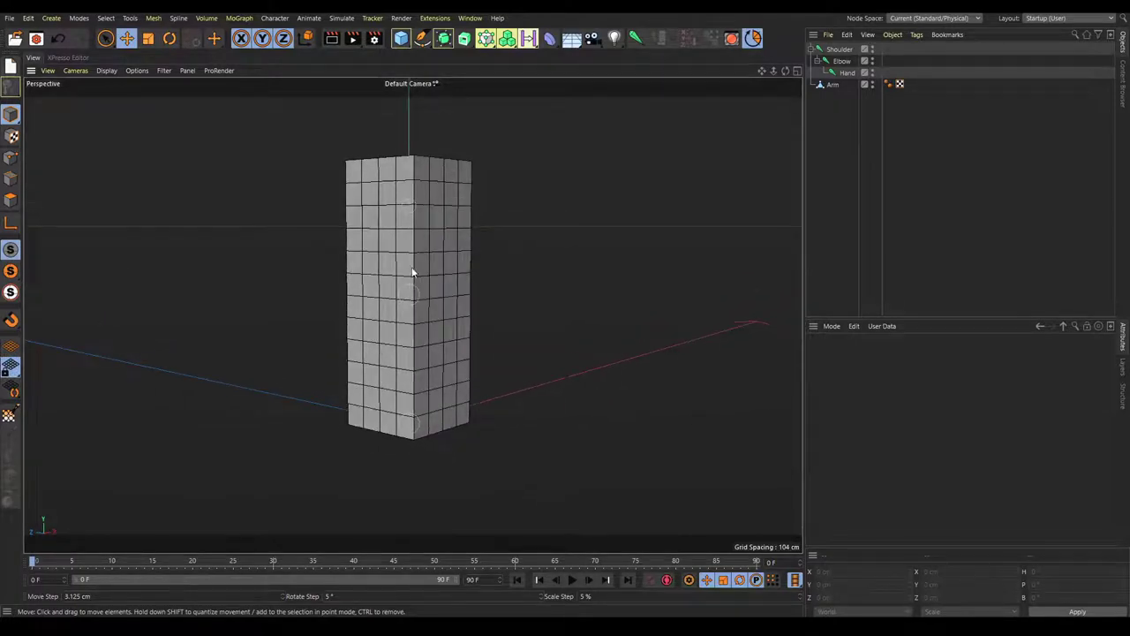
- Add a Bend deformer as a child of the Arm mesh
{"action": "left_click", "coordinate": [433, 244]}
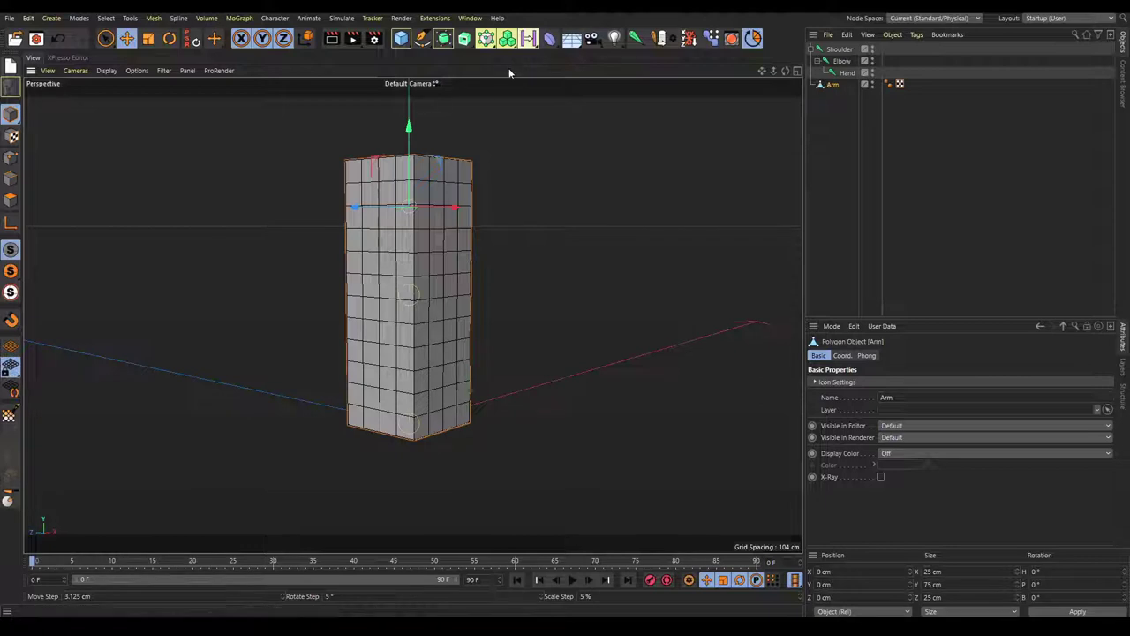
{"action": "left_click", "coordinate": [551, 39], "text": "shift"}
- Try bending the arm directly with the Bend deformer's handle and undo each attempt
{"action": "left_click_drag", "start_coordinate": [526, 247], "coordinate": [272, 190]}
{"action": "key", "text": "ctrl+z"}
{"action": "mouse_move", "coordinate": [418, 168]}
{"action": "left_mouse_down"}
{"action": "mouse_move", "coordinate": [357, 157]}
{"action": "mouse_move", "coordinate": [391, 153]}
{"action": "mouse_move", "coordinate": [434, 177]}
{"action": "mouse_move", "coordinate": [348, 185]}
{"action": "mouse_move", "coordinate": [404, 182]}
{"action": "left_mouse_up"}
{"action": "key", "text": "ctrl+z"}
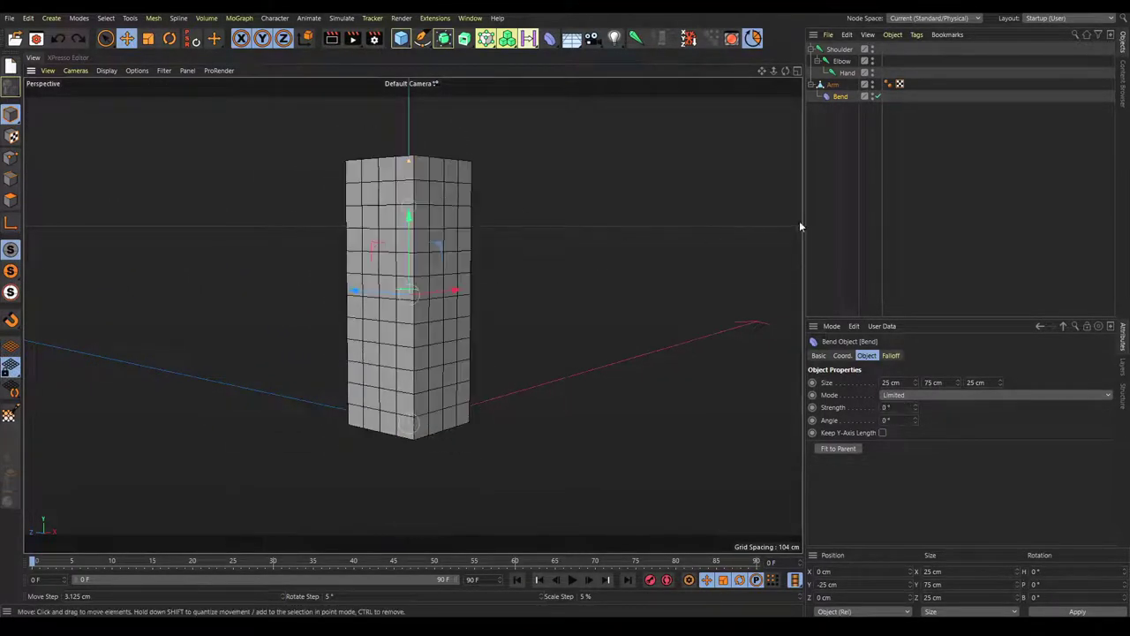
- Set the Bend deformer's Y size to 0 cm and its angle to -90°, with Keep Y-Axis Length enabled
{"action": "left_click", "coordinate": [836, 97]}
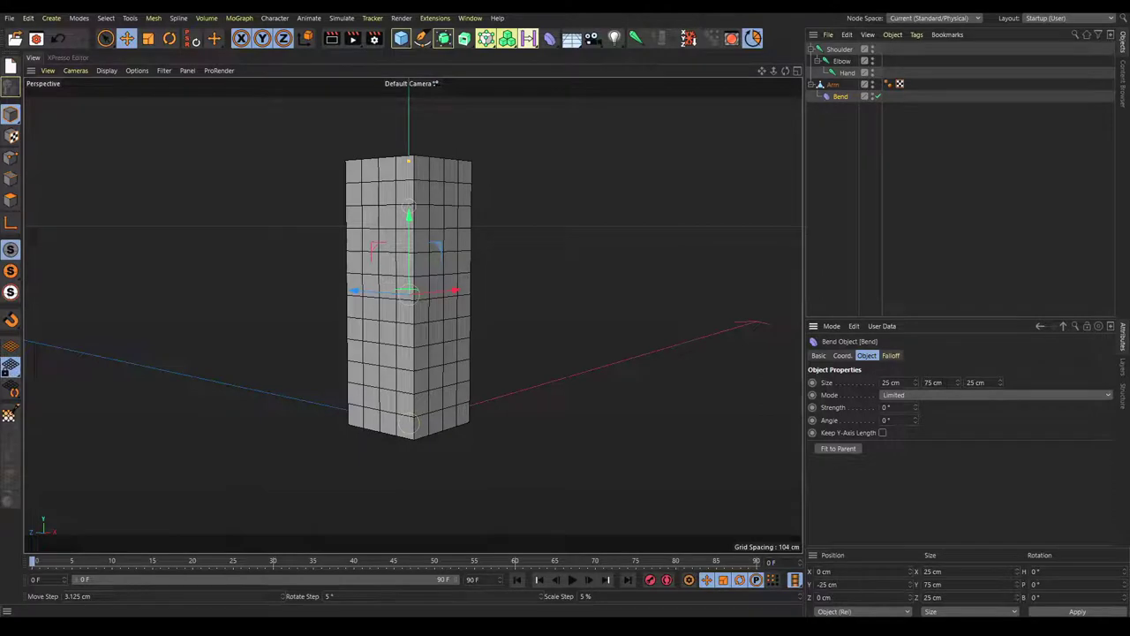
{"action": "left_click_drag", "start_coordinate": [942, 382], "coordinate": [922, 388]}
{"action": "type", "text": "0"}
{"action": "key", "text": "Return"}
{"action": "left_click_drag", "start_coordinate": [900, 420], "coordinate": [831, 418]}
{"action": "type", "text": "-90"}
{"action": "key", "text": "Return"}
- Rotate the Bend deformer 180° in bank so that it bends the lower half of the arm
{"action": "key", "text": "r"}
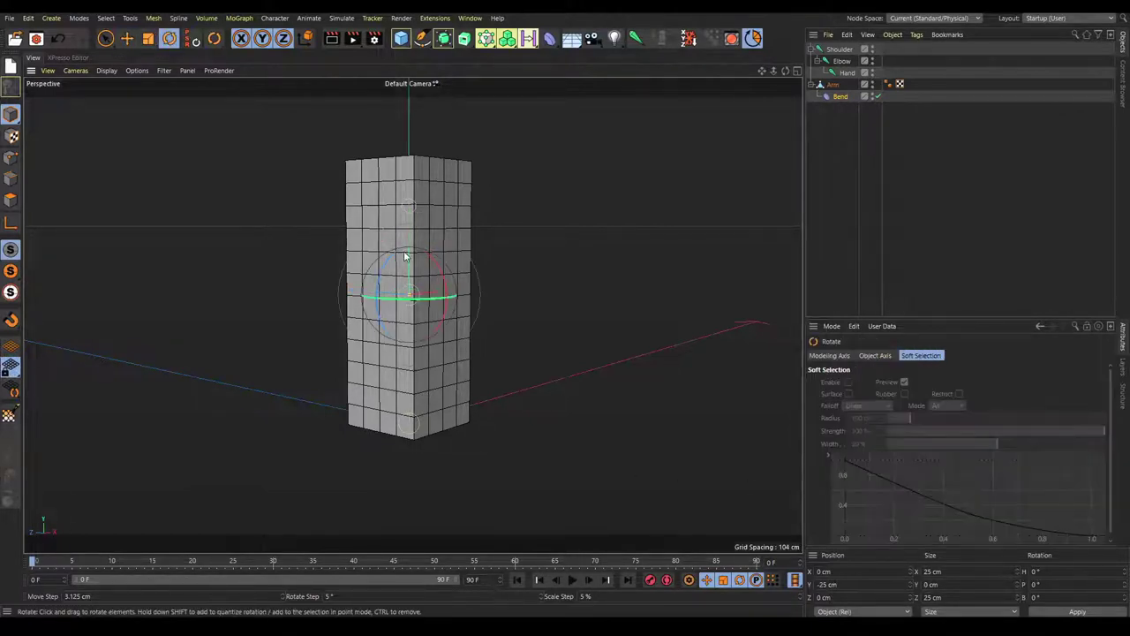
{"action": "left_click_drag", "start_coordinate": [499, 227], "coordinate": [405, 248], "text": "alt"}
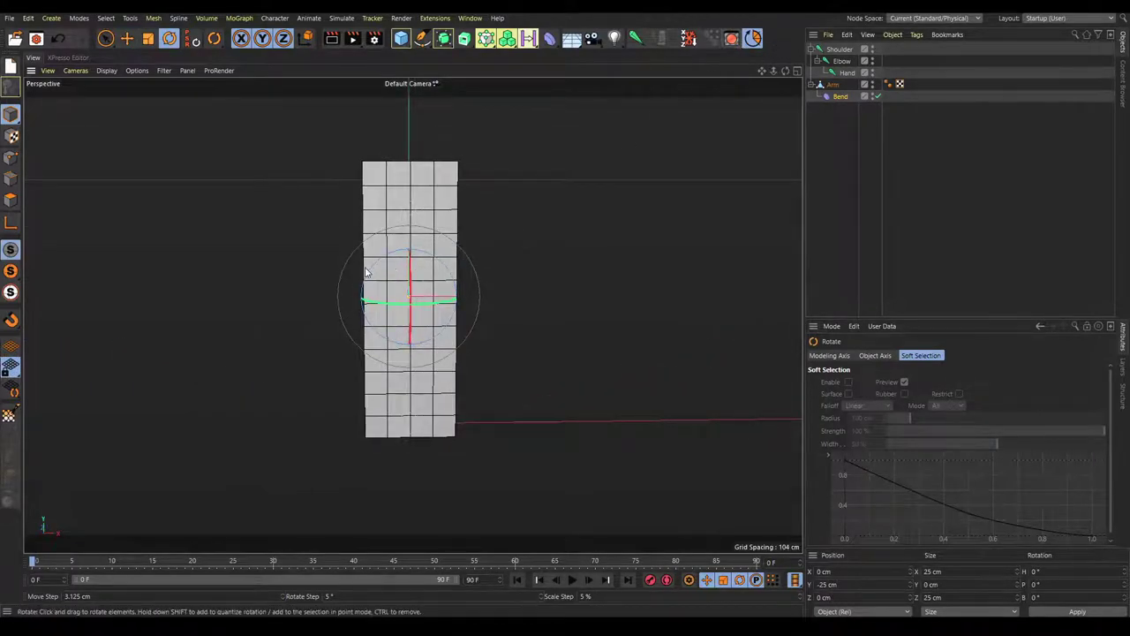
{"action": "left_click_drag", "start_coordinate": [369, 274], "coordinate": [469, 339]}
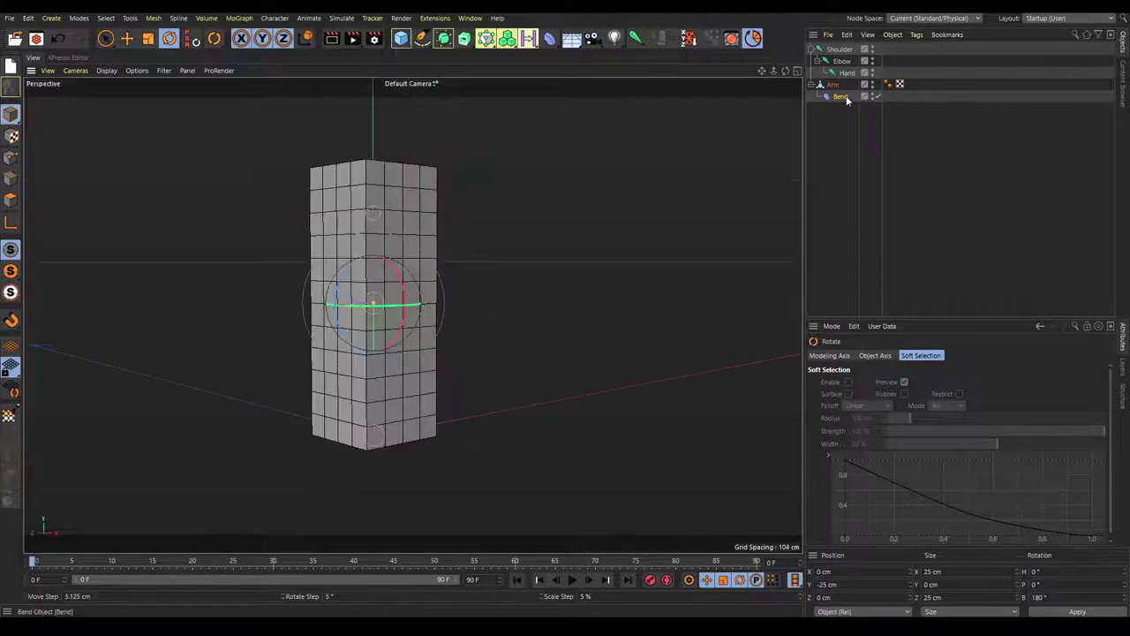
- Test the Bend deformer by raising its strength to 91° and inspect the folded elbow
{"action": "left_click", "coordinate": [840, 96]}
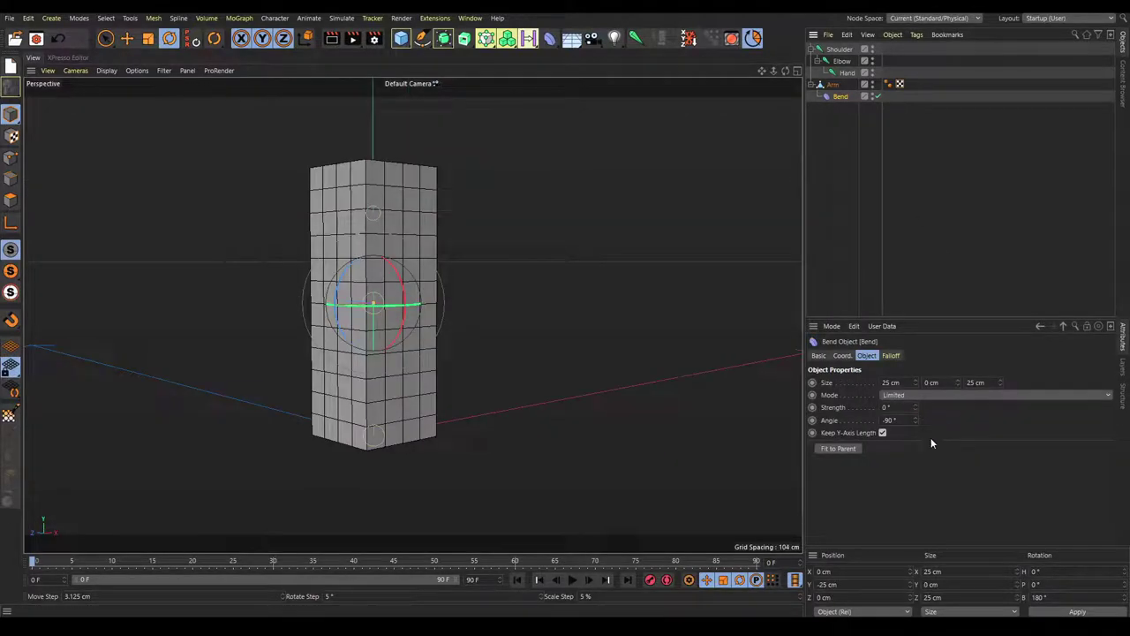
{"action": "left_click_drag", "start_coordinate": [915, 407], "coordinate": [915, 349]}
{"action": "left_click_drag", "start_coordinate": [676, 391], "coordinate": [496, 345], "text": "alt"}
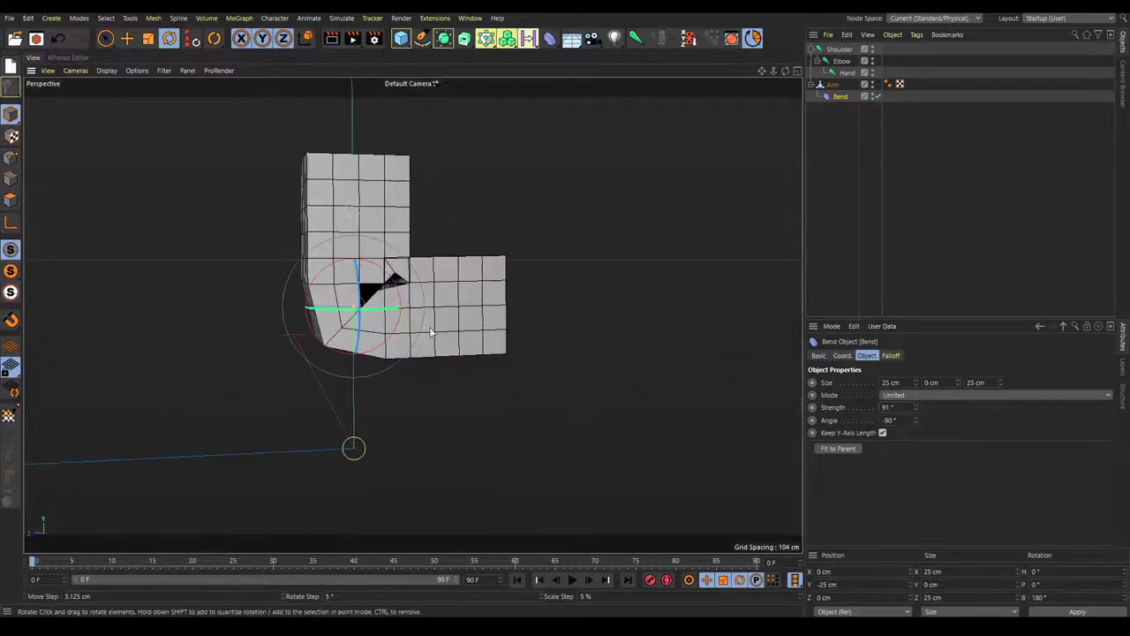
{"action": "left_click_drag", "start_coordinate": [372, 335], "coordinate": [458, 319], "text": "alt"}
- Try a Y size of 25 cm on the Bend deformer, and undo the size and strength tests
{"action": "left_click_drag", "start_coordinate": [941, 383], "coordinate": [865, 419]}
{"action": "type", "text": "25"}
{"action": "key", "text": "Return"}
{"action": "left_click_drag", "start_coordinate": [474, 311], "coordinate": [360, 279], "text": "alt"}
{"action": "left_click_drag", "start_coordinate": [916, 411], "coordinate": [916, 411]}
{"action": "key", "text": "ctrl+z"}
{"action": "key", "text": "ctrl+z"}
{"action": "key", "text": "ctrl+z"}
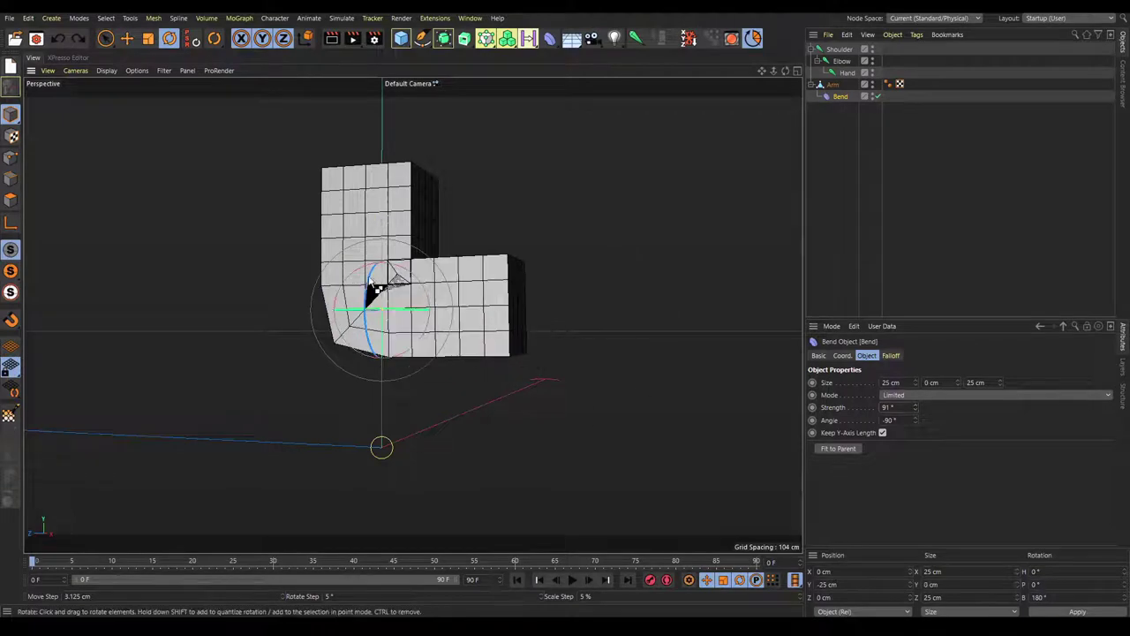
- Add an FFD deformer as a child of the Arm mesh
{"action": "left_click_drag", "start_coordinate": [439, 259], "coordinate": [386, 279], "text": "alt"}
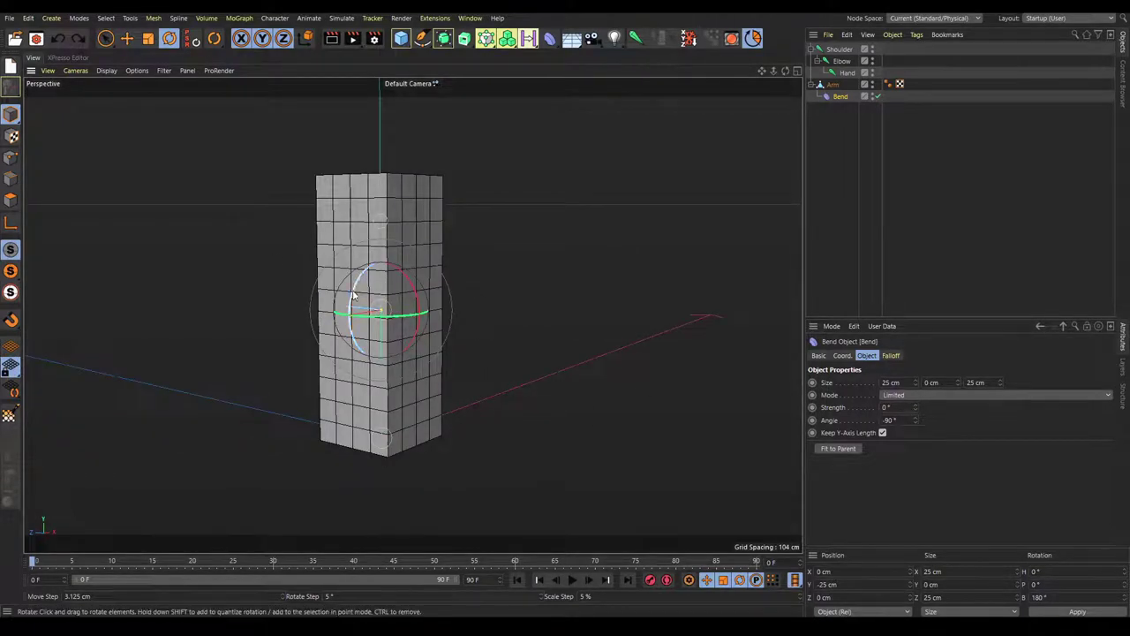
{"action": "middle_click_drag", "start_coordinate": [356, 294], "coordinate": [387, 278], "text": "alt"}
{"action": "left_click", "coordinate": [618, 199]}
{"action": "left_click", "coordinate": [434, 212]}
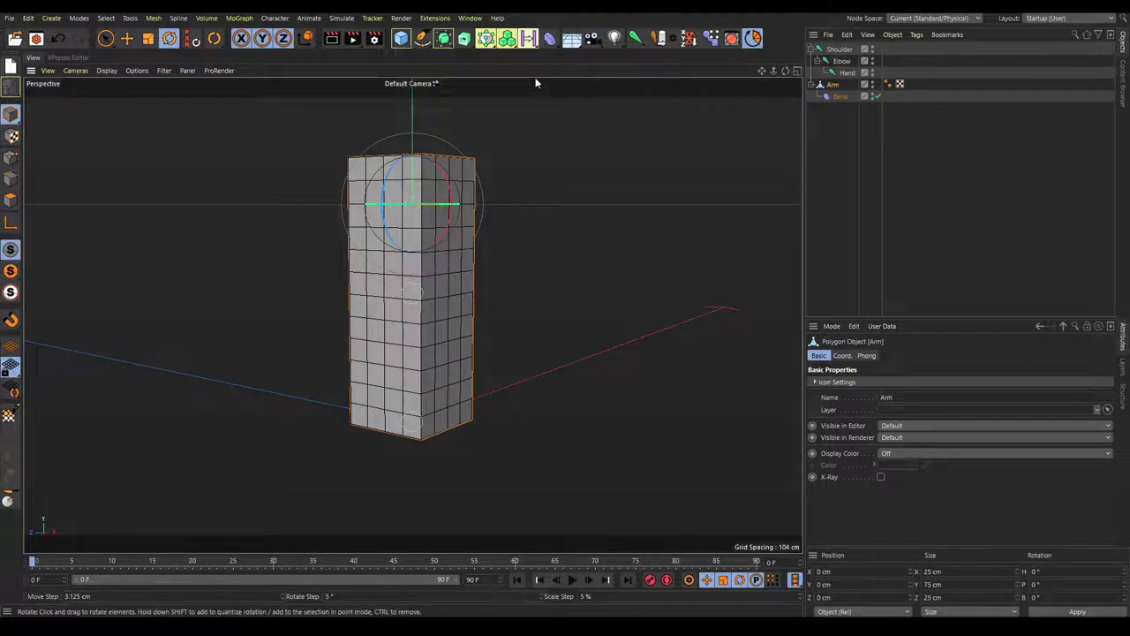
{"action": "left_click", "coordinate": [551, 41]}
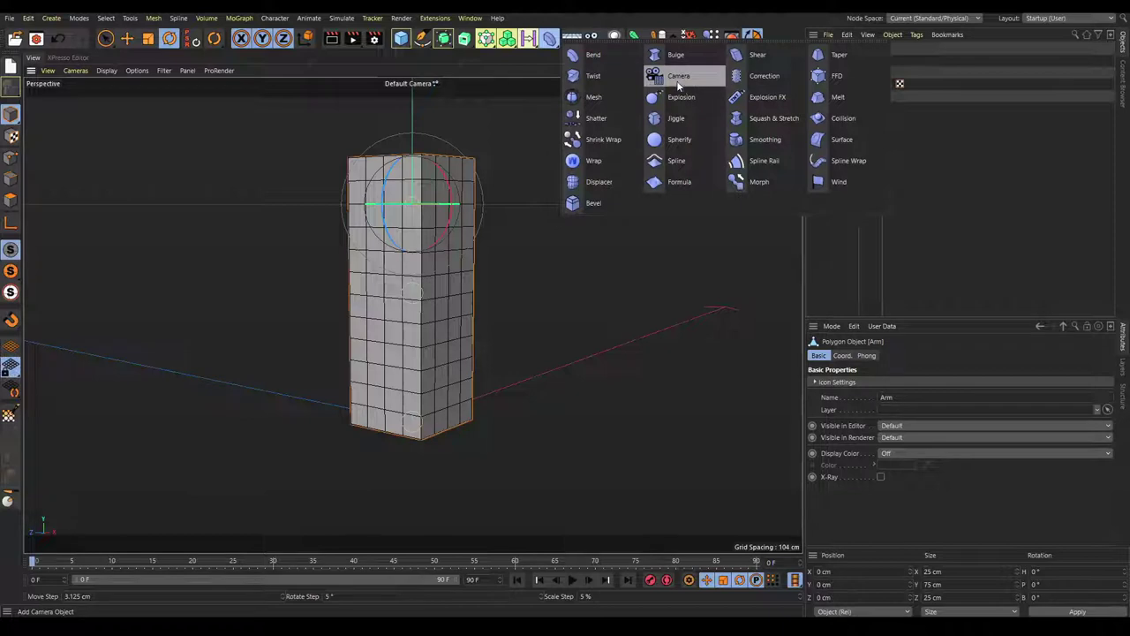
{"action": "left_click", "coordinate": [830, 77], "text": "shift"}
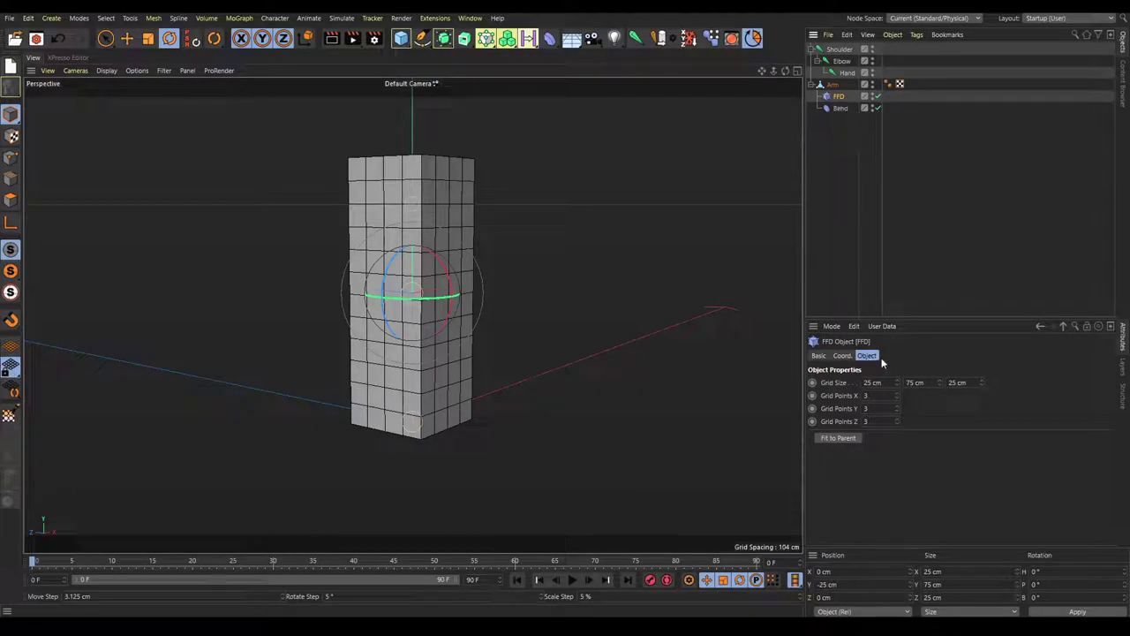
- Set the FFD grid size to 34.2 cm in X, 12.6 cm in Y and 34.2 cm in Z
{"action": "left_click", "coordinate": [915, 383]}
{"action": "left_click_drag", "start_coordinate": [969, 382], "coordinate": [835, 385]}
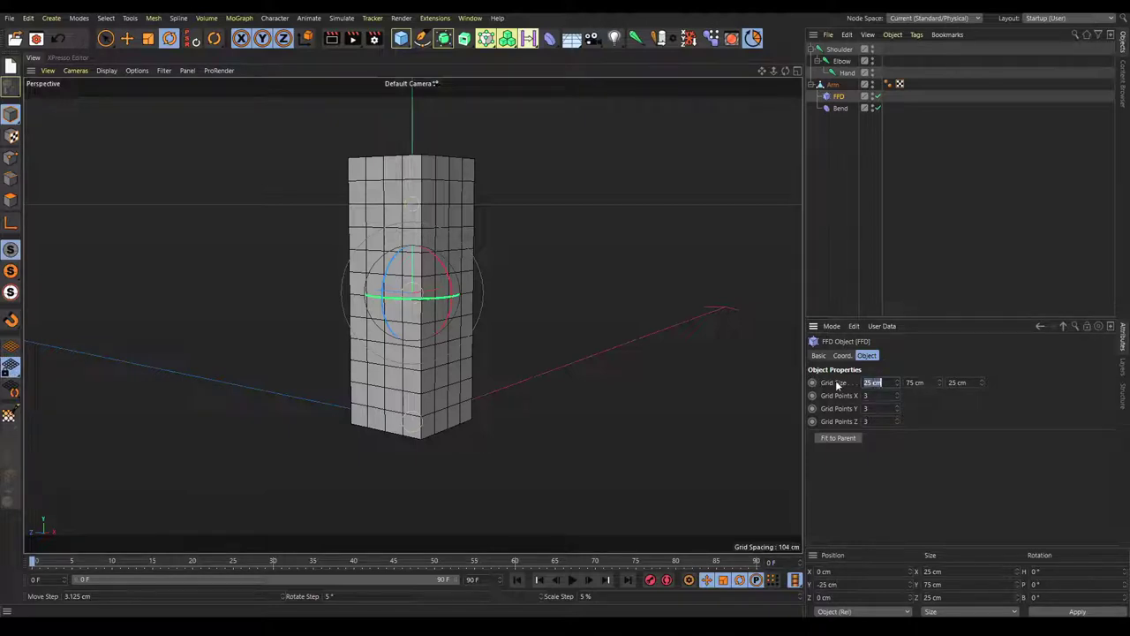
{"action": "type", "text": "34.2"}
{"action": "key", "text": "Tab"}
{"action": "key", "text": "BackSpace"}
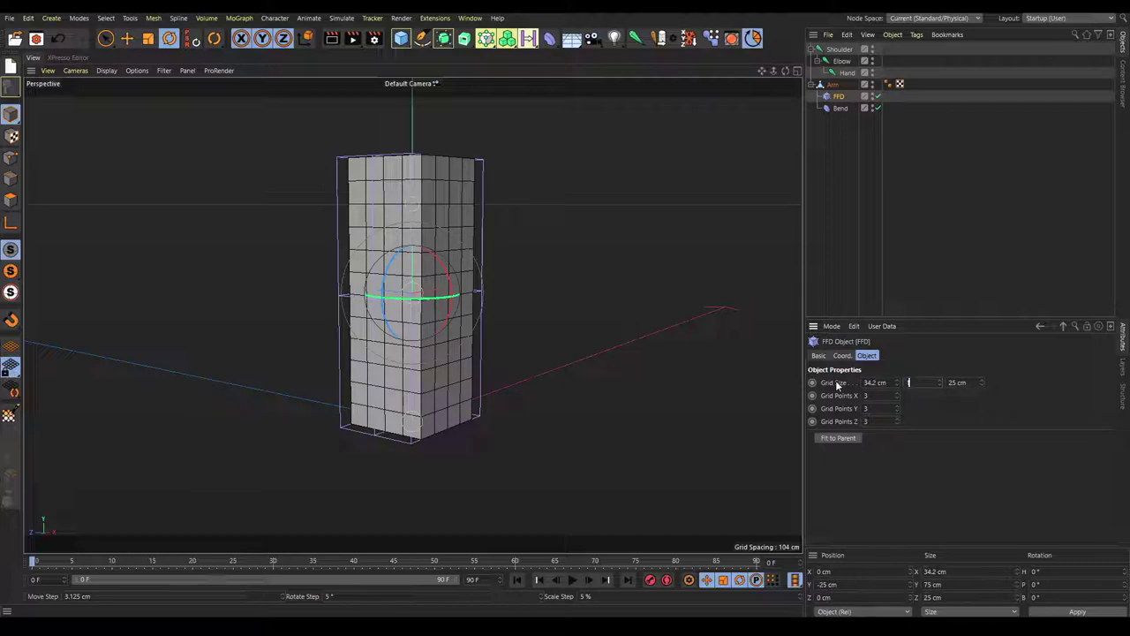
{"action": "type", "text": "12.6"}
{"action": "key", "text": "Tab"}
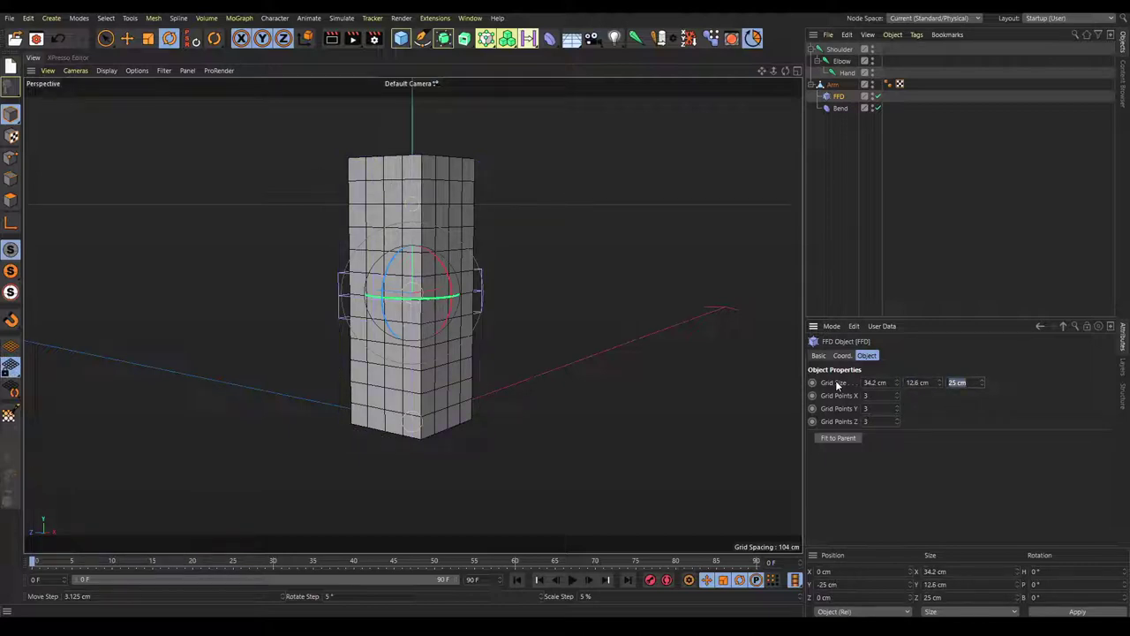
{"action": "type", "text": "34.2"}
{"action": "key", "text": "Return"}
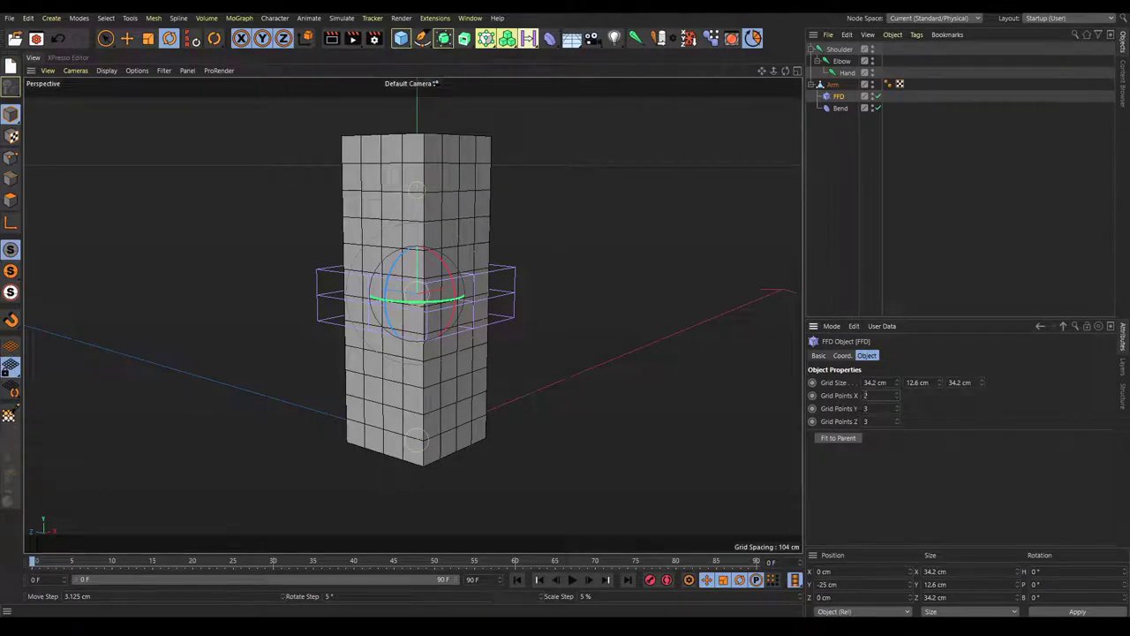
- Reduce the FFD grid points to 2 in X and 2 in Z, and inspect the lattice around the elbow
{"action": "left_click_drag", "start_coordinate": [867, 421], "coordinate": [826, 425]}
{"action": "type", "text": "2"}
{"action": "left_click", "coordinate": [530, 257]}
{"action": "left_click_drag", "start_coordinate": [530, 257], "coordinate": [420, 358], "text": "alt"}
{"action": "key", "text": "ctrl+a"}
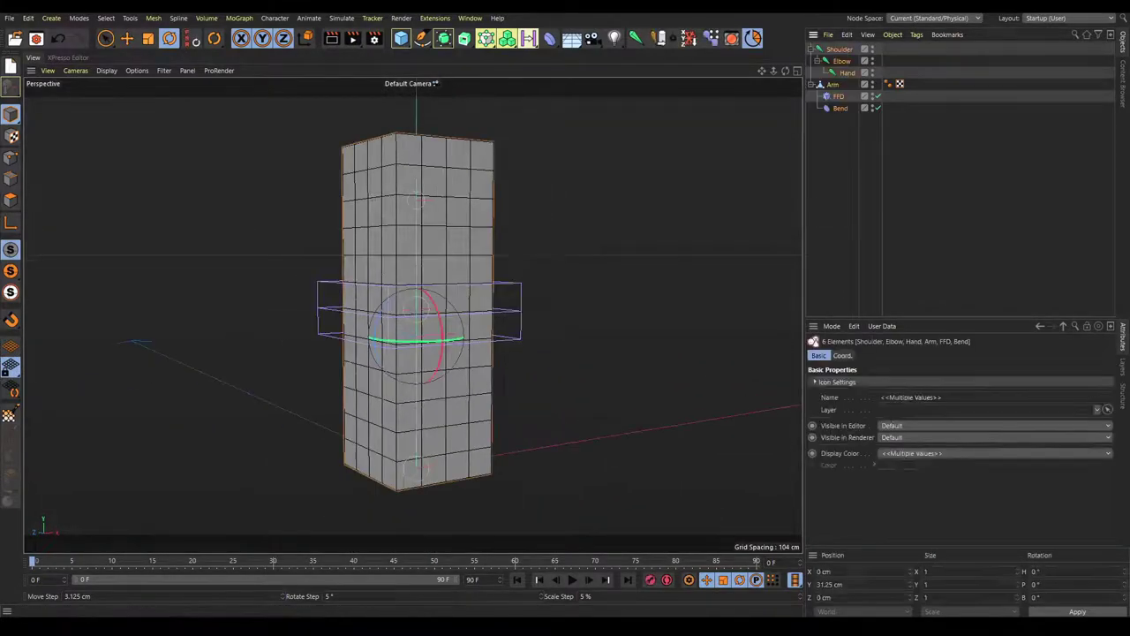
{"action": "left_click", "coordinate": [830, 134]}
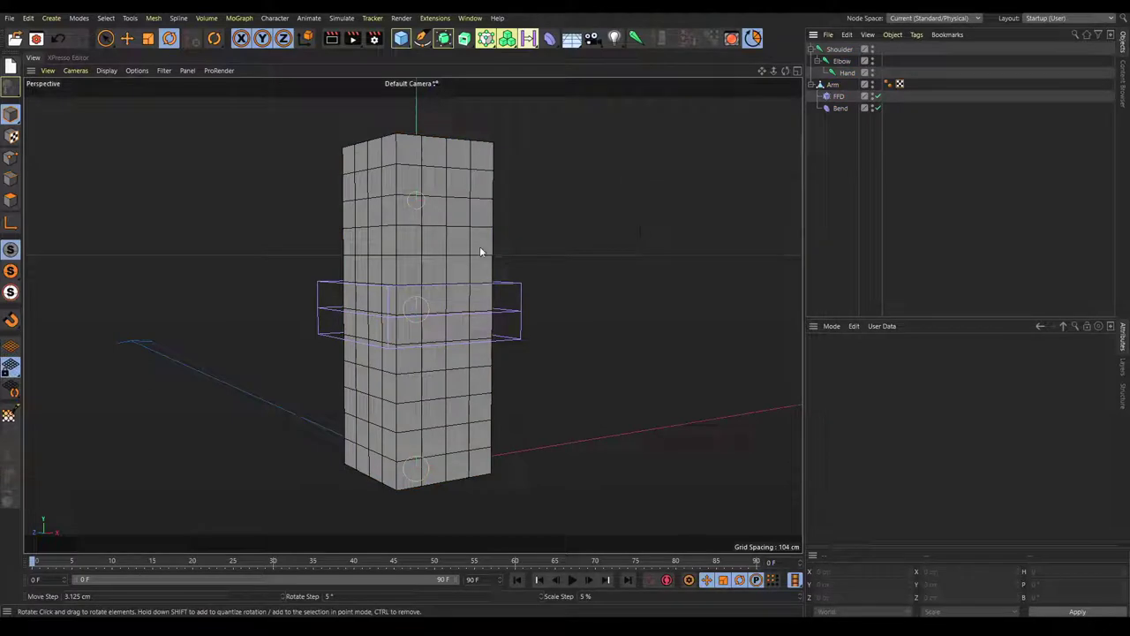
{"action": "middle_click_drag", "start_coordinate": [426, 285], "coordinate": [453, 261], "text": "alt"}
{"action": "left_click_drag", "start_coordinate": [537, 263], "coordinate": [539, 290], "text": "alt"}
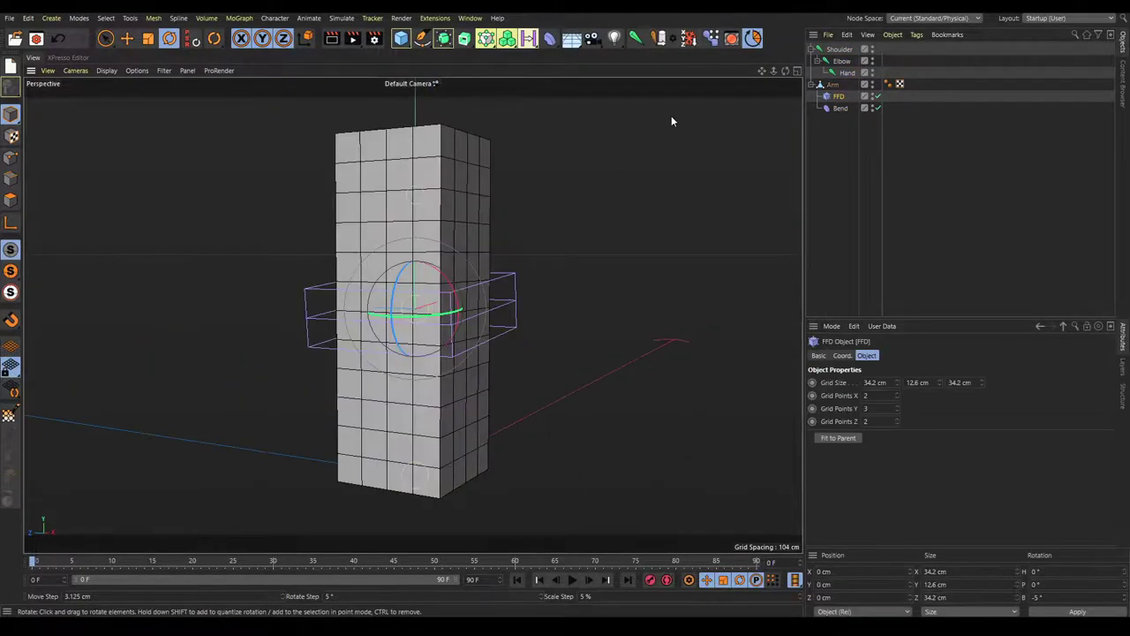
- Undo the FFD's last rotation, and look up the Add Point Morph command by filtering the command list for "point m"
{"action": "key", "text": "ctrl+z"}
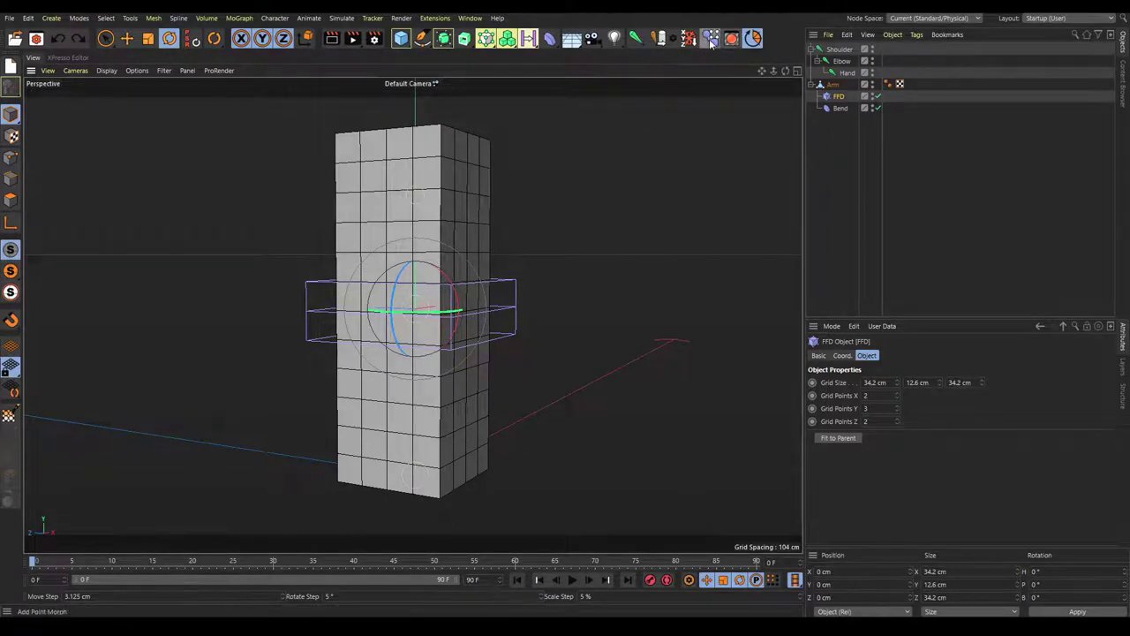
{"action": "key", "text": "shift+F12"}
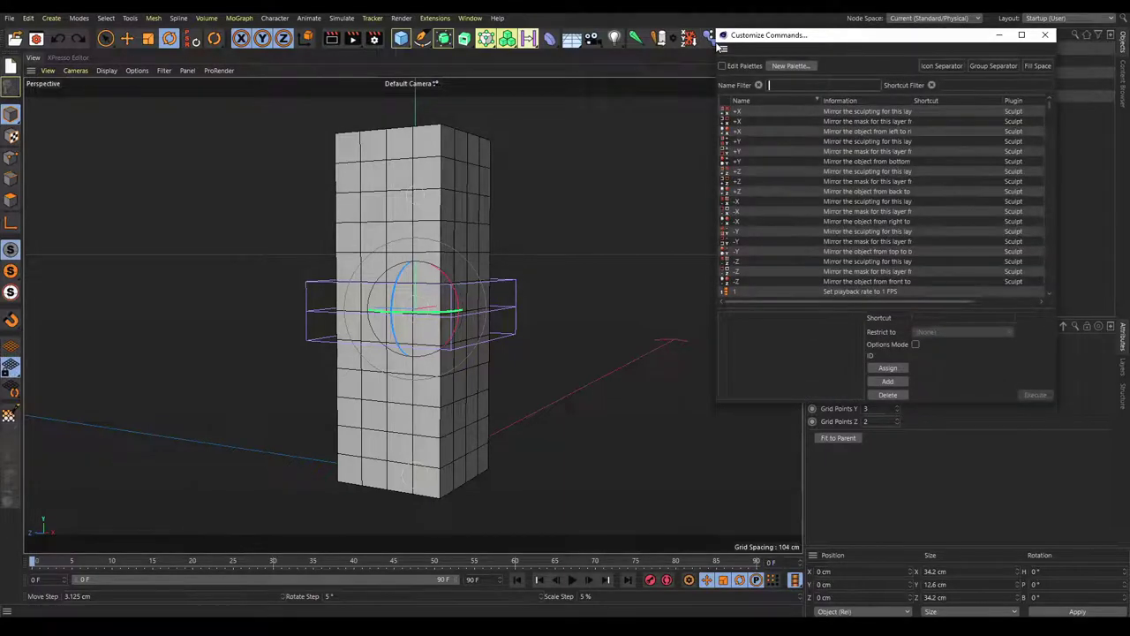
{"action": "left_click_drag", "start_coordinate": [757, 41], "coordinate": [398, 84]}
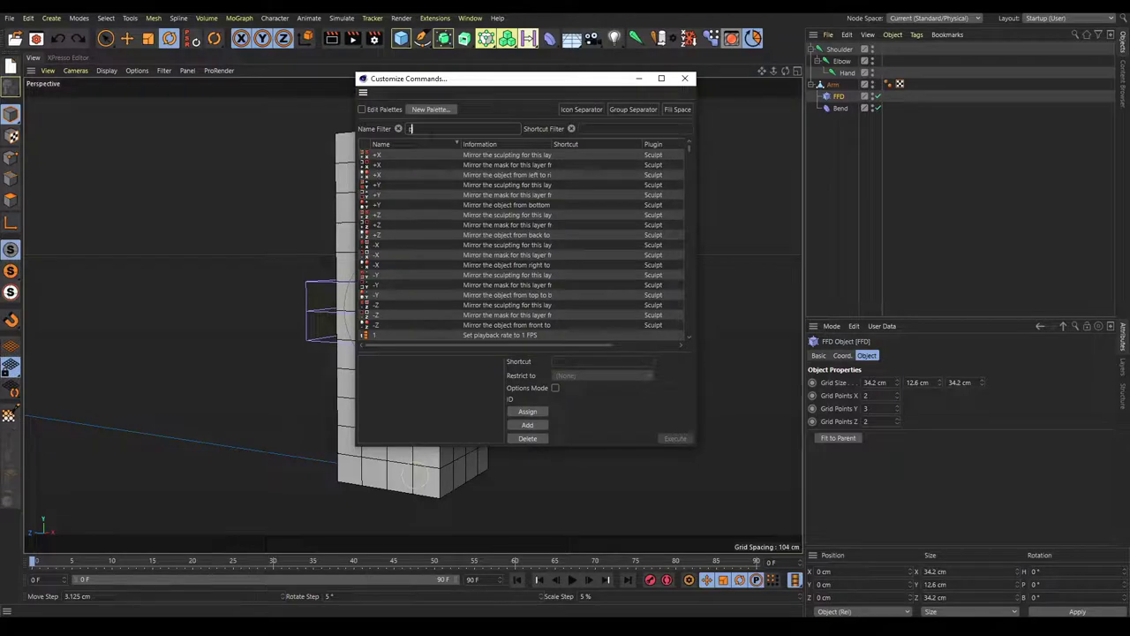
{"action": "type", "text": "point m"}
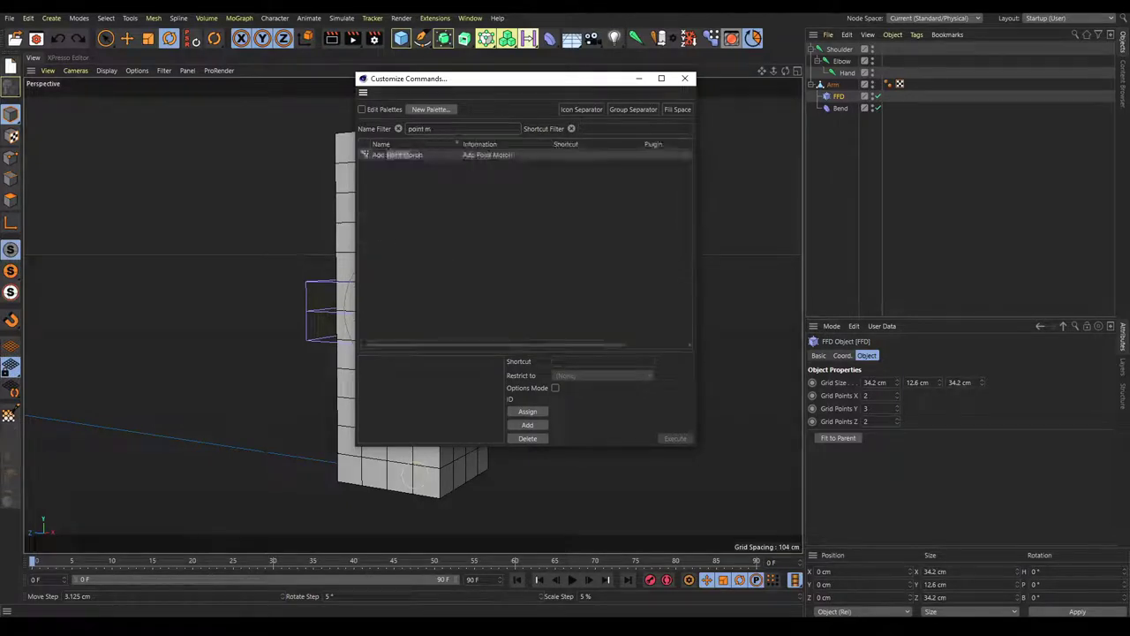
{"action": "left_click", "coordinate": [404, 157]}
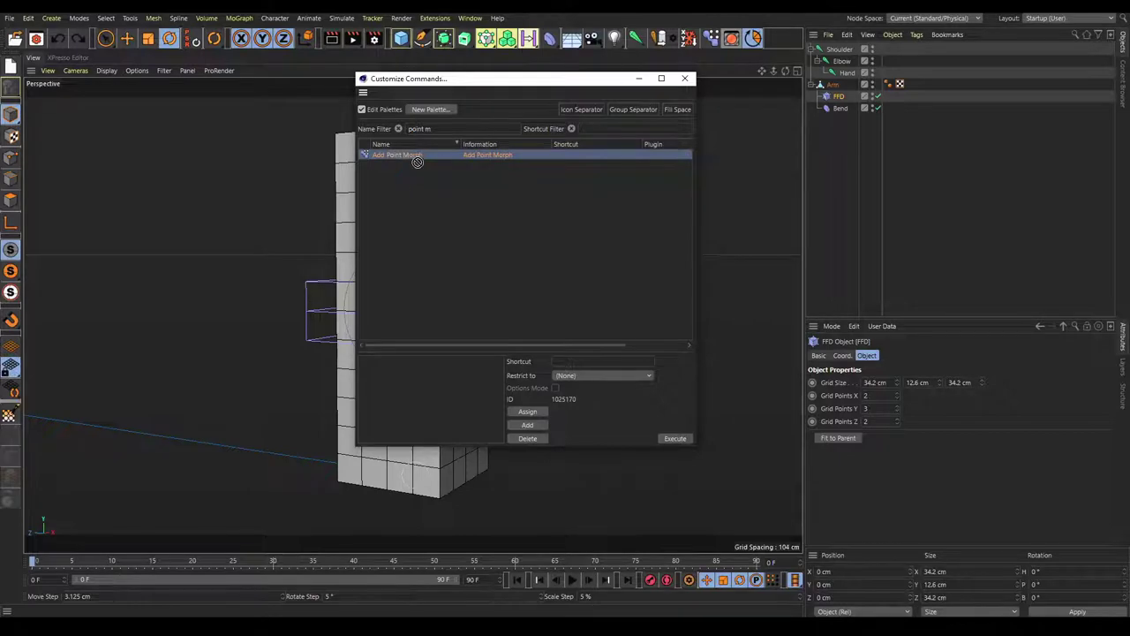
{"action": "left_click", "coordinate": [660, 77]}
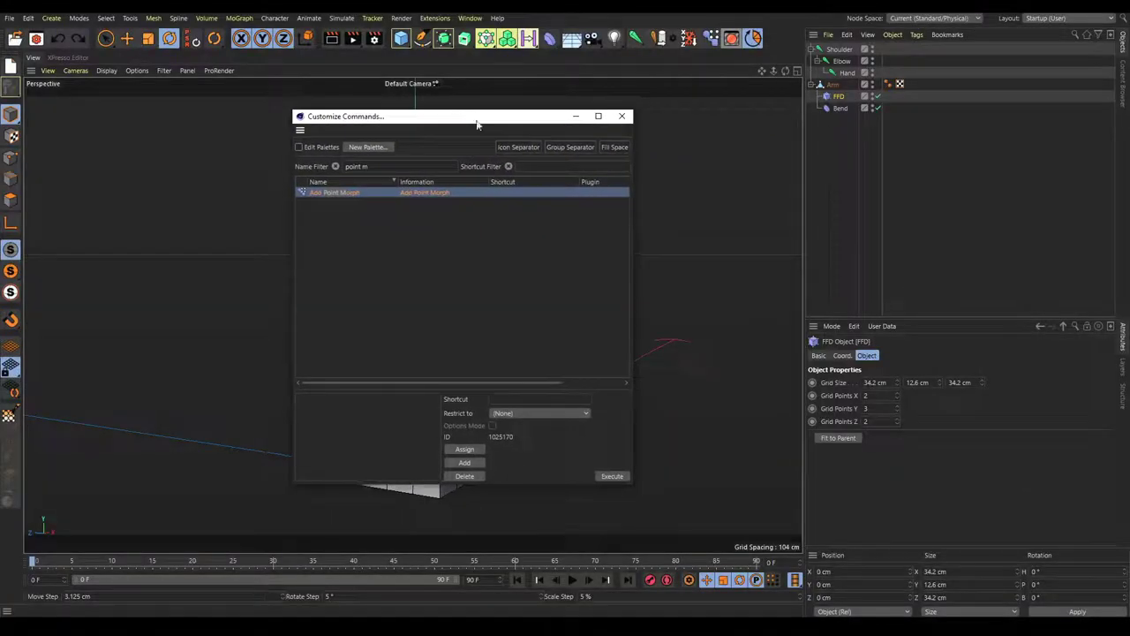
- Add a point-based Pose Morph to the FFD and name its first pose "bend 1"
{"action": "left_click", "coordinate": [711, 38]}
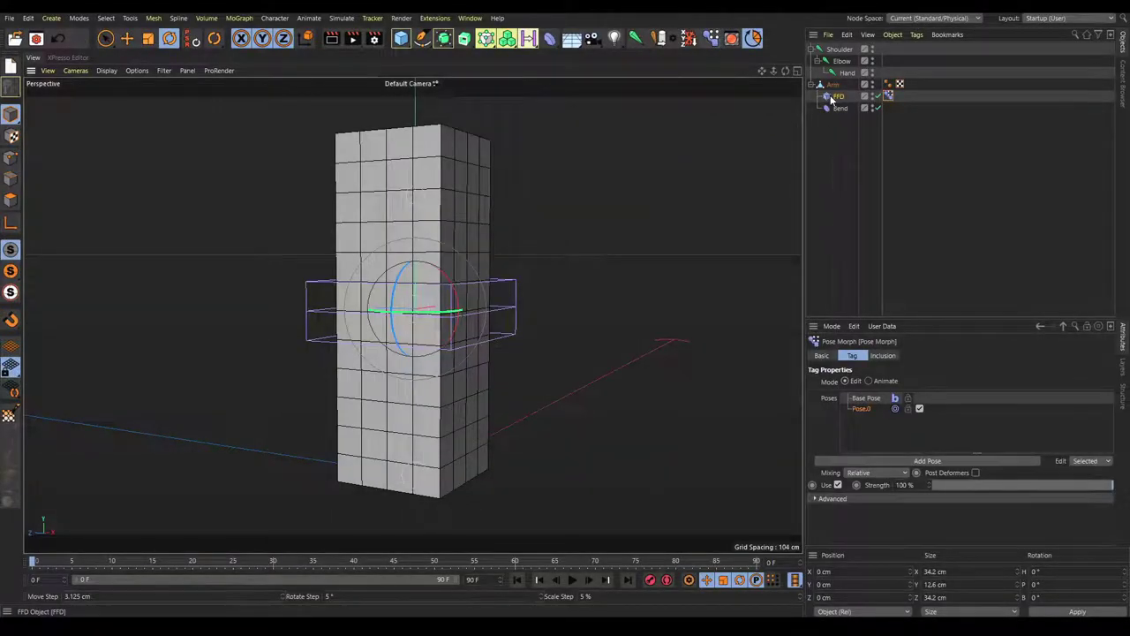
{"action": "double_click", "coordinate": [856, 409]}
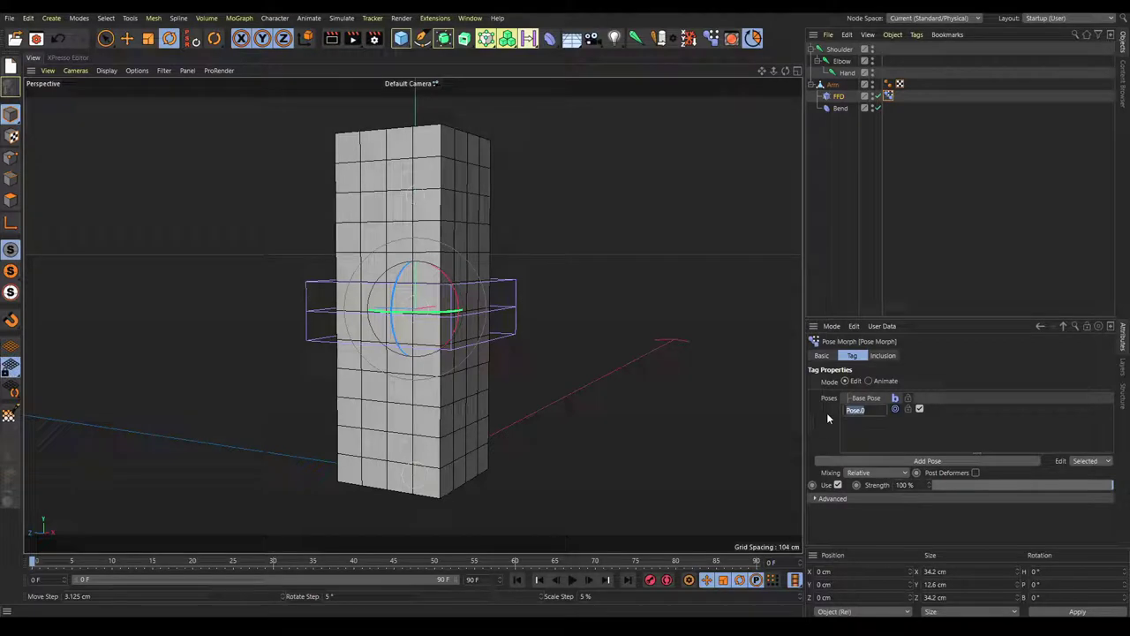
{"action": "type", "text": "bend 1"}
{"action": "key", "text": "Return"}
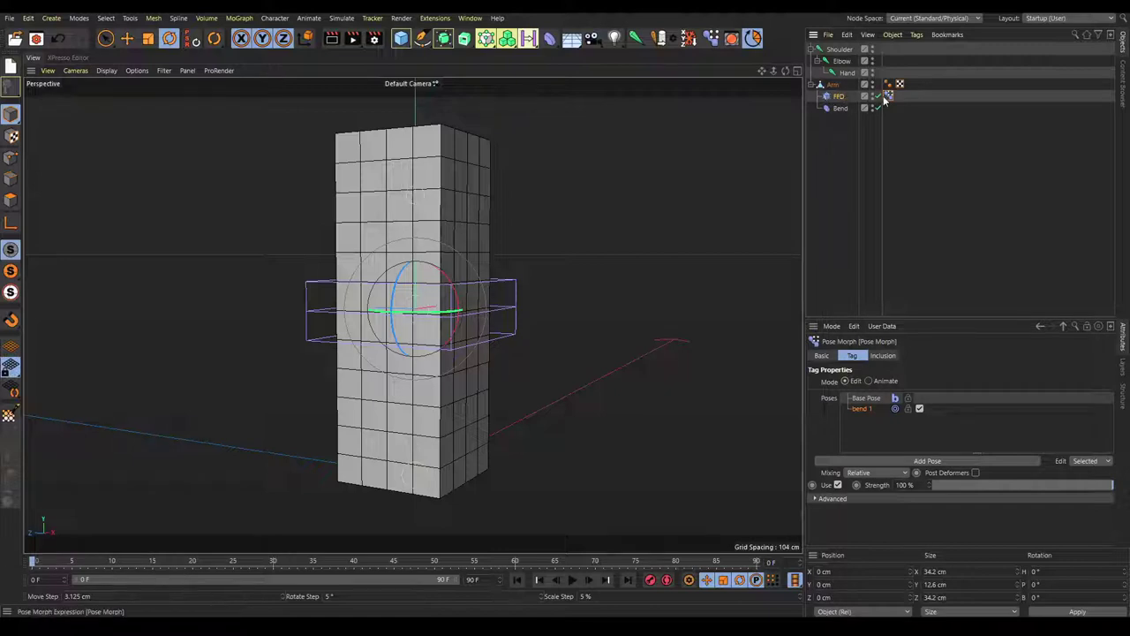
{"action": "left_click", "coordinate": [838, 97]}
{"action": "left_click", "coordinate": [926, 180]}
{"action": "left_click", "coordinate": [841, 97]}
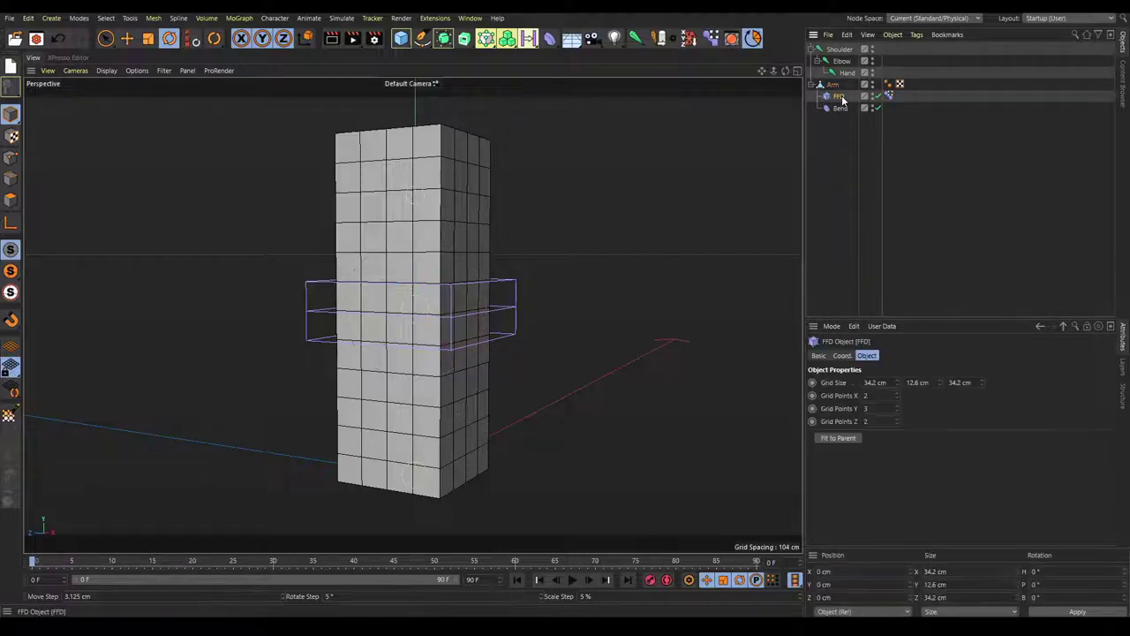
{"action": "left_click", "coordinate": [889, 96]}
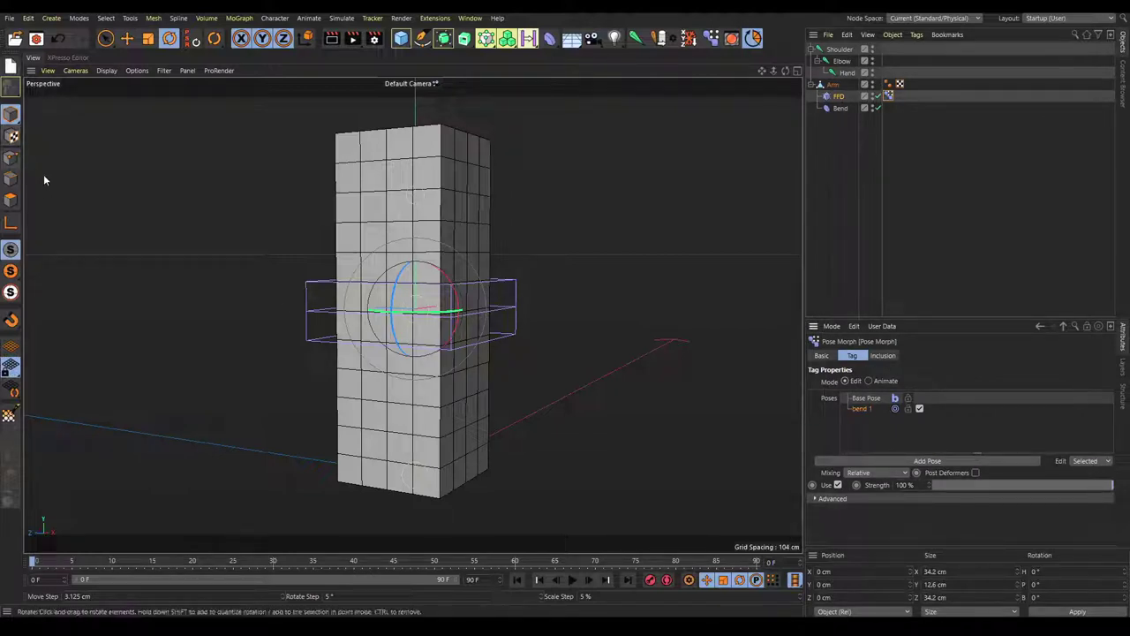
- For the bend 1 pose, raise the two upper FFD points on the negative Z side by 6.25 cm
{"action": "left_click", "coordinate": [9, 159]}
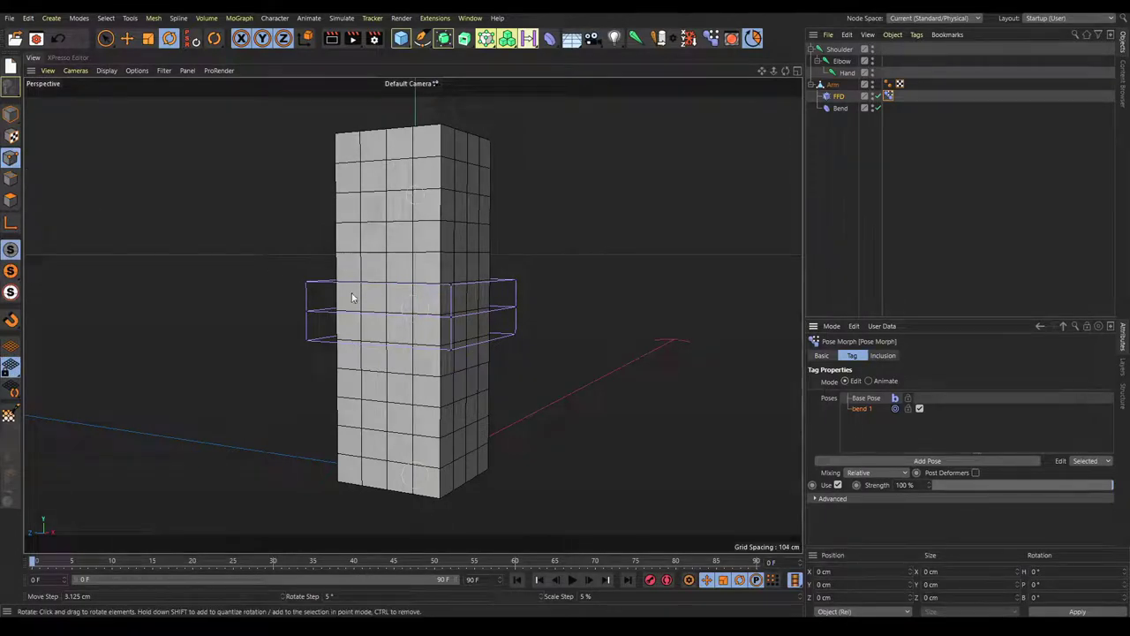
{"action": "left_click_drag", "start_coordinate": [432, 297], "coordinate": [415, 315], "text": "alt"}
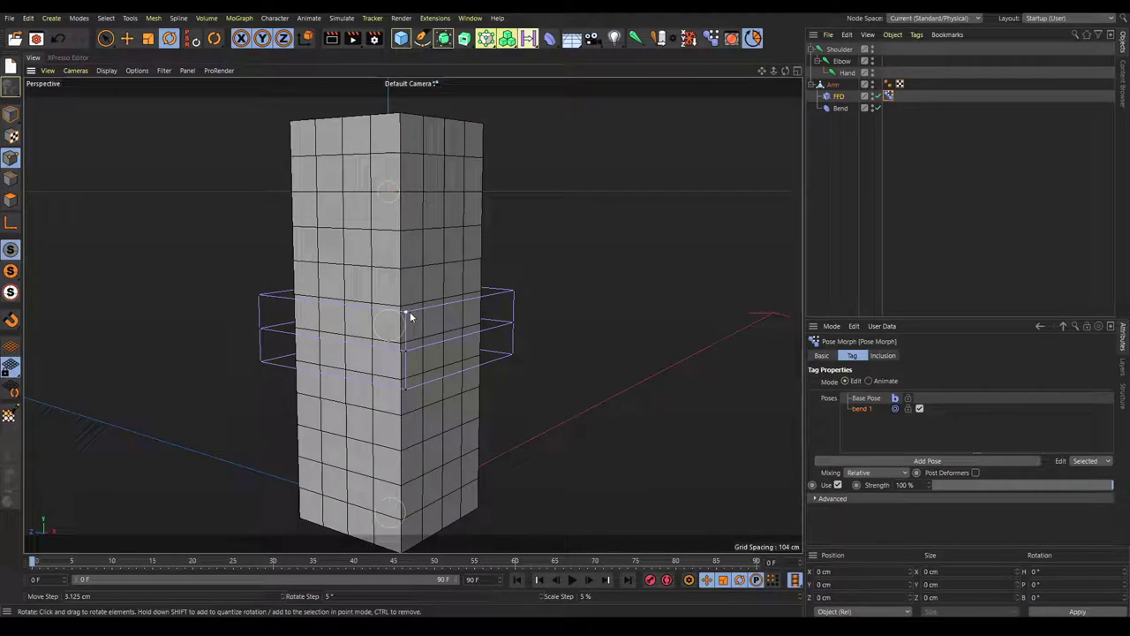
{"action": "left_click", "coordinate": [405, 312]}
{"action": "left_click", "coordinate": [513, 292], "text": "shift"}
{"action": "key", "text": "e"}
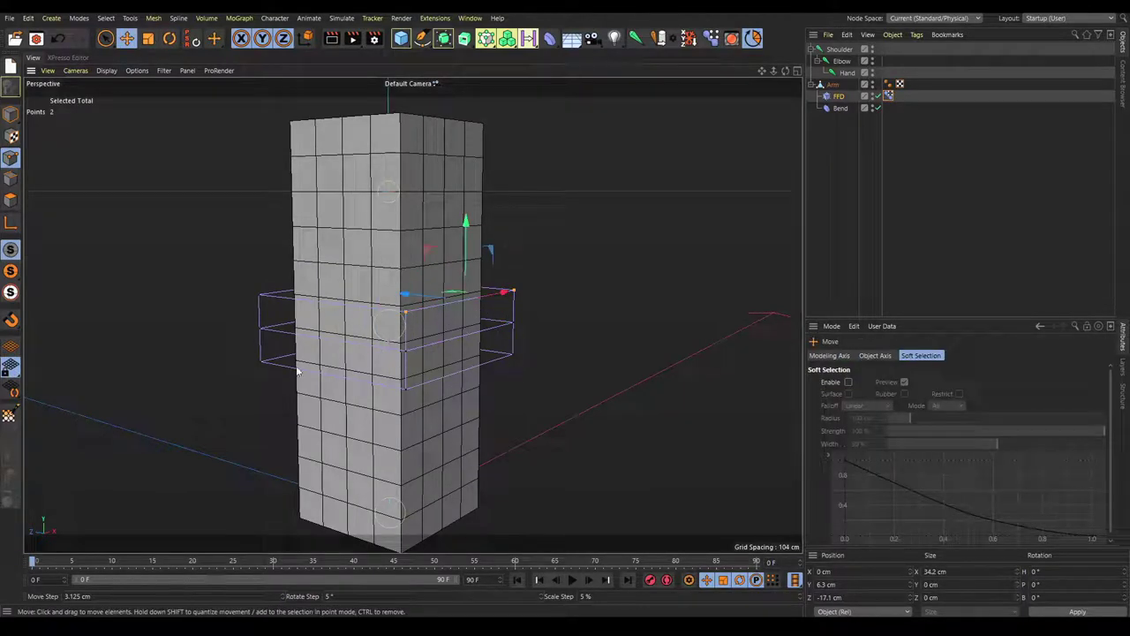
{"action": "left_click_drag", "start_coordinate": [378, 369], "coordinate": [89, 485], "text": "alt"}
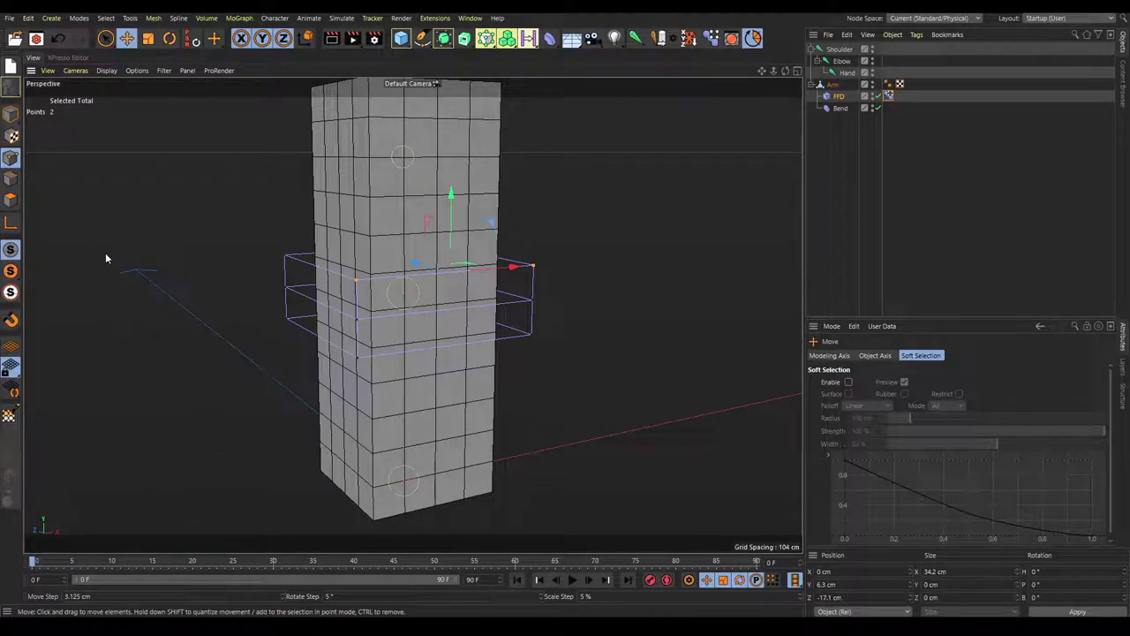
{"action": "left_click_drag", "start_coordinate": [243, 312], "coordinate": [229, 265], "text": "alt"}
{"action": "left_click_drag", "start_coordinate": [419, 216], "coordinate": [369, 274], "text": "alt"}
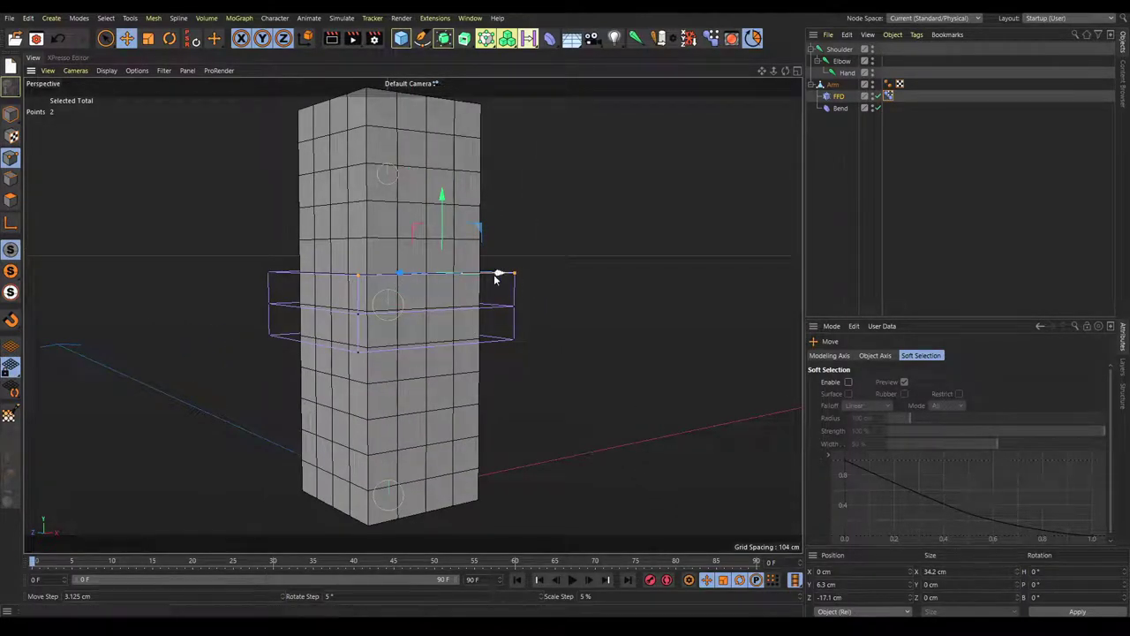
{"action": "left_click_drag", "start_coordinate": [443, 238], "coordinate": [443, 205]}
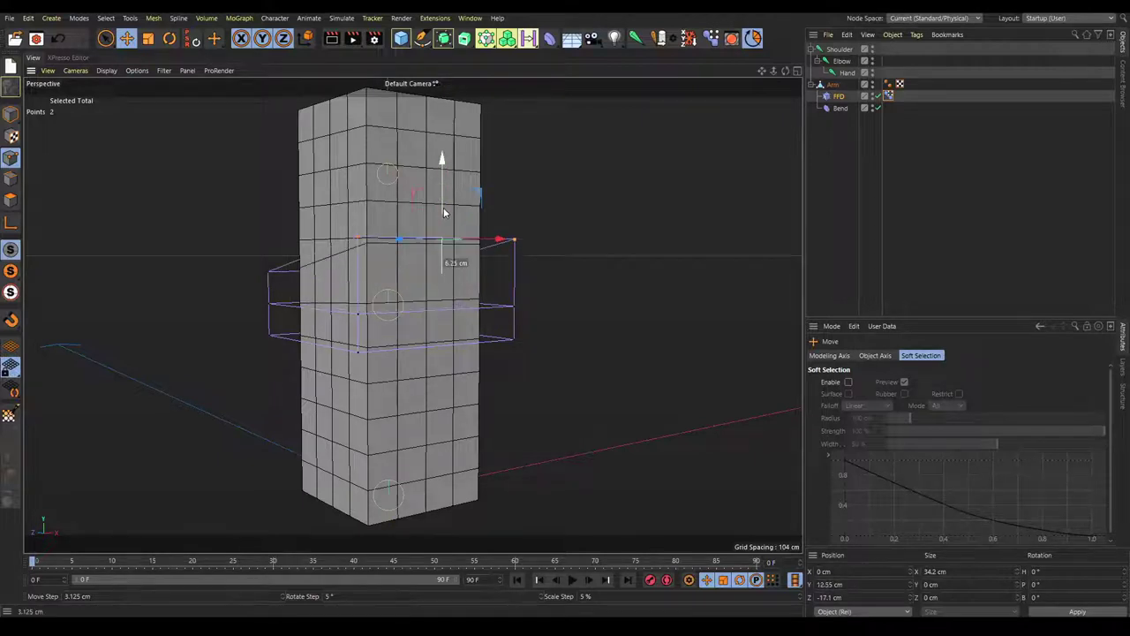
- Lower the two bottom FFD points on the negative Z side by 6.25 cm
{"action": "left_click", "coordinate": [359, 350]}
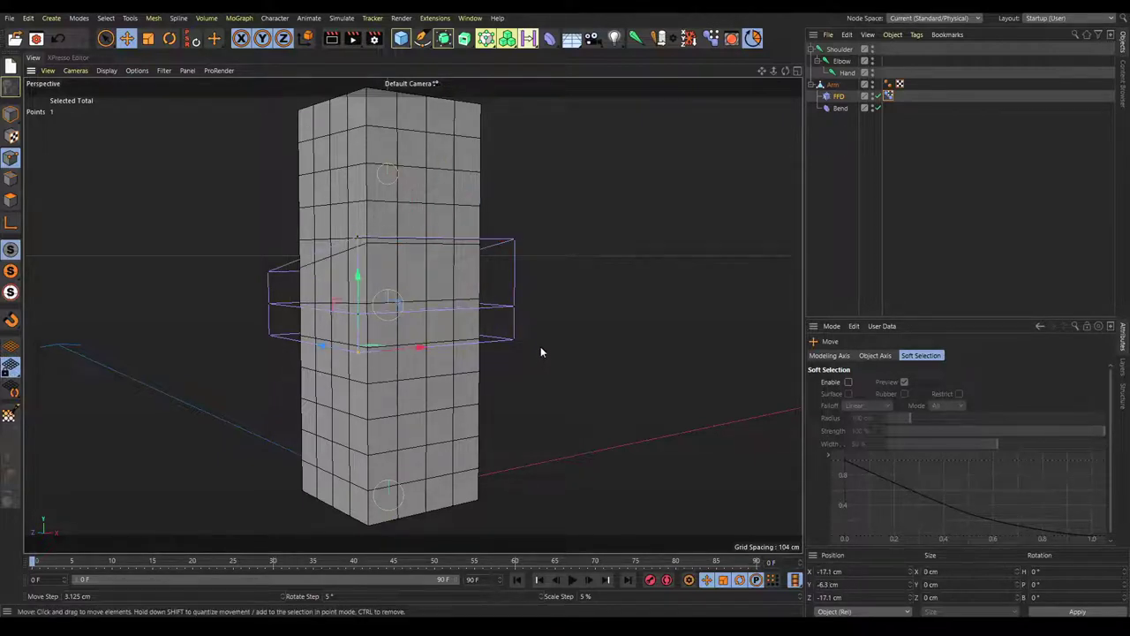
{"action": "left_click", "coordinate": [514, 341], "text": "shift"}
{"action": "left_click_drag", "start_coordinate": [443, 279], "coordinate": [442, 304]}
- Move the upper and lower FFD point pairs on the positive Z side about 6.25 cm each to the lattice's middle row
{"action": "left_click_drag", "start_coordinate": [211, 303], "coordinate": [414, 291], "text": "alt"}
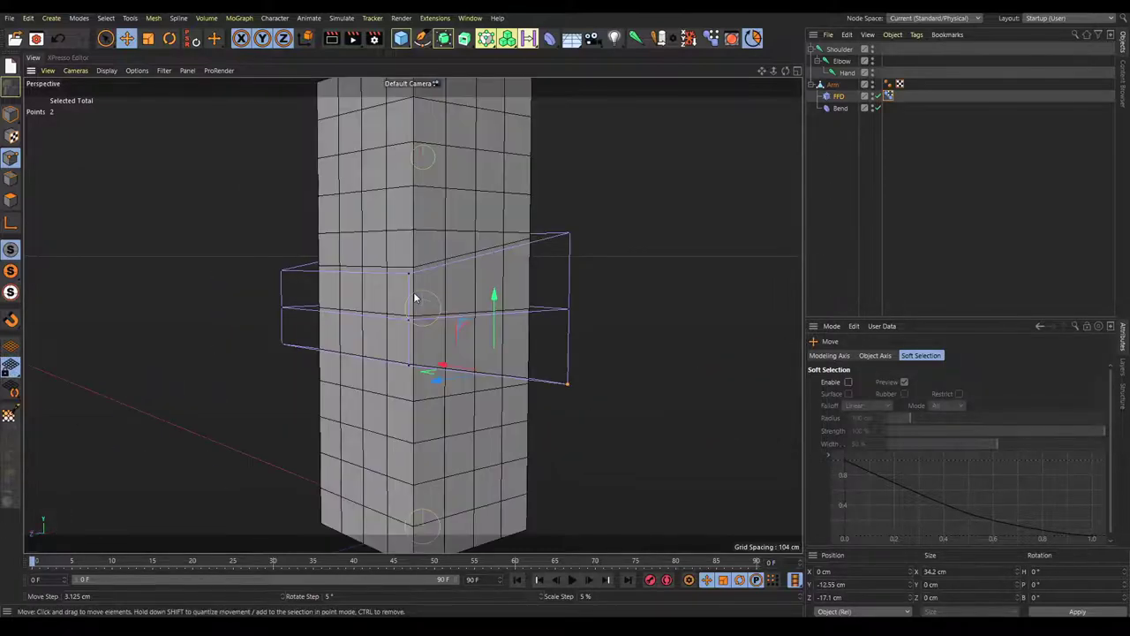
{"action": "left_click", "coordinate": [409, 274]}
{"action": "left_click", "coordinate": [281, 271], "text": "shift"}
{"action": "left_click_drag", "start_coordinate": [339, 206], "coordinate": [343, 244]}
{"action": "left_click", "coordinate": [410, 367]}
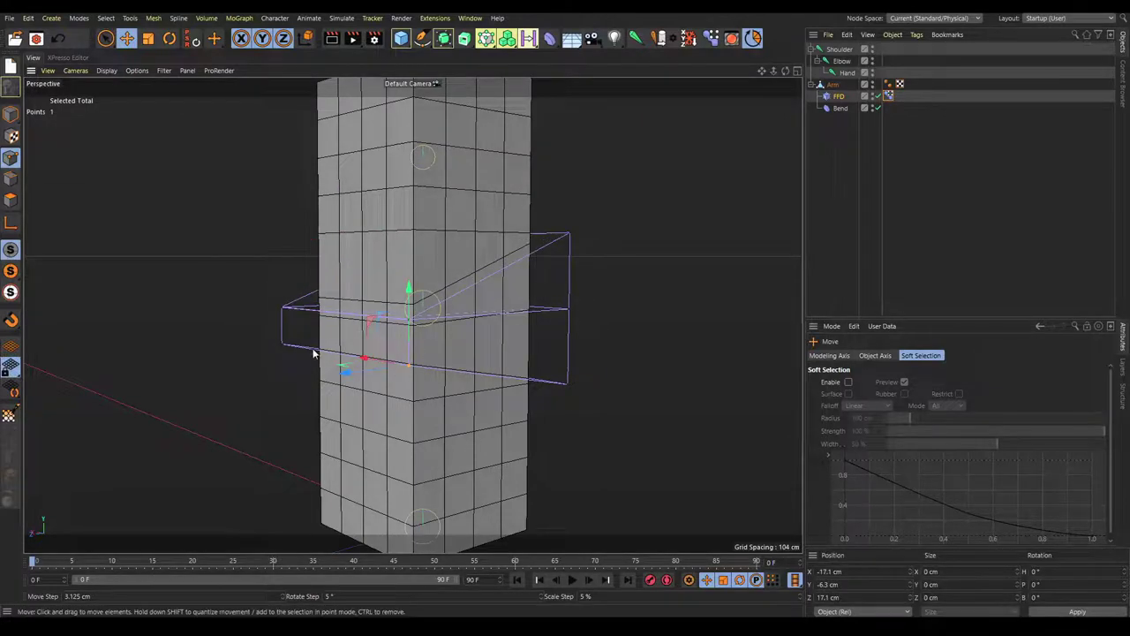
{"action": "left_click", "coordinate": [283, 345]}
{"action": "left_click_drag", "start_coordinate": [337, 273], "coordinate": [339, 257]}
{"action": "mouse_move", "coordinate": [601, 304]}
{"action": "left_mouse_down", "text": "alt"}
{"action": "mouse_move", "coordinate": [477, 303]}
{"action": "mouse_move", "coordinate": [542, 291]}
{"action": "mouse_move", "coordinate": [597, 298]}
{"action": "left_mouse_up", "text": "alt"}
{"action": "scroll", "coordinate": [597, 298], "scroll_direction": "down", "scroll_amount": 2}
{"action": "middle_click_drag", "start_coordinate": [597, 298], "coordinate": [457, 305], "text": "alt"}
{"action": "left_click_drag", "start_coordinate": [456, 306], "coordinate": [477, 306], "text": "alt"}
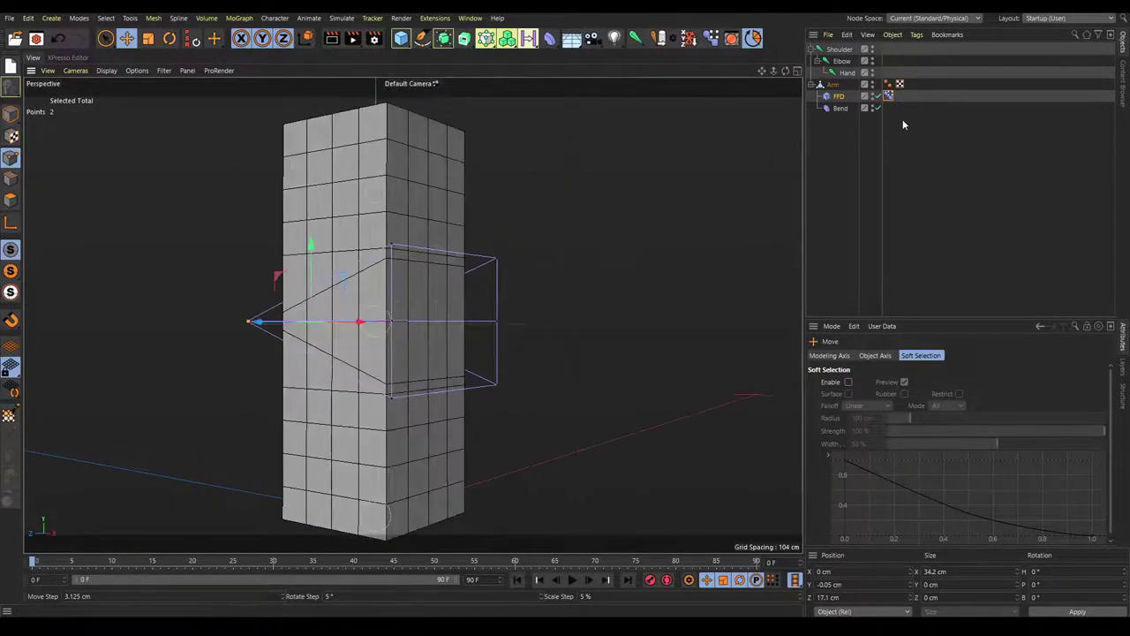
- Add a second pose to the FFD's Pose Morph and name it "bend 2"
{"action": "left_click", "coordinate": [889, 96]}
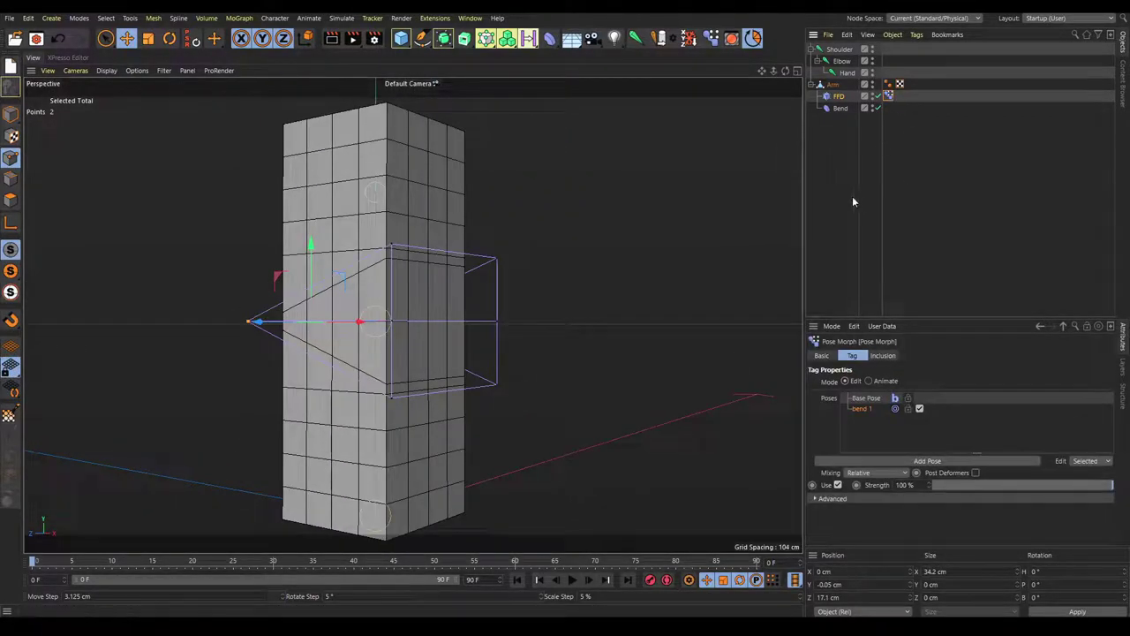
{"action": "left_click", "coordinate": [845, 458]}
{"action": "double_click", "coordinate": [854, 420]}
{"action": "type", "text": "bend 2"}
{"action": "key", "text": "Return"}
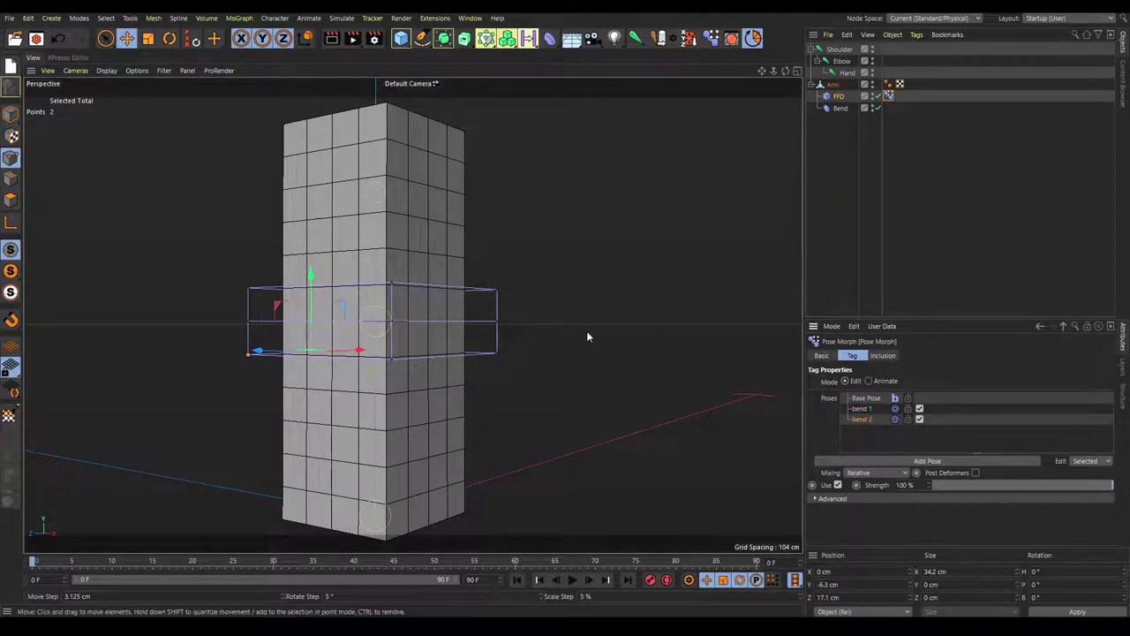
- For the bend 2 pose, pull the two middle-row FFD points on the negative Z side outward along Z
{"action": "left_click_drag", "start_coordinate": [391, 323], "coordinate": [465, 306], "text": "alt"}
{"action": "left_click", "coordinate": [378, 337]}
{"action": "left_click", "coordinate": [500, 302], "text": "shift"}
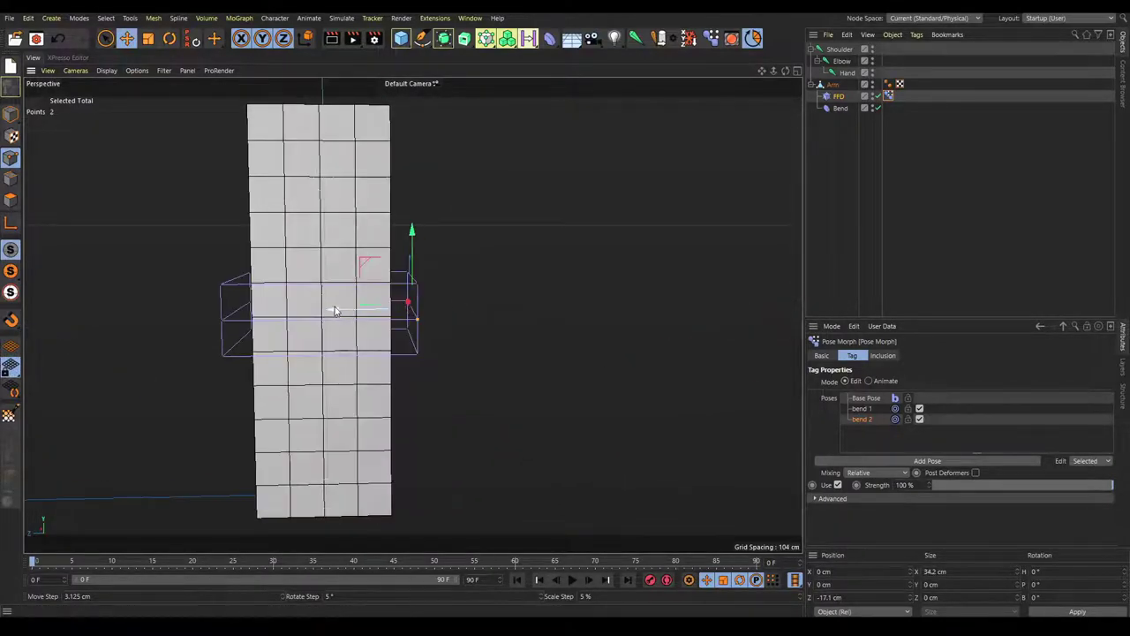
{"action": "left_click_drag", "start_coordinate": [341, 312], "coordinate": [220, 323]}
- Pull the two middle-row FFD points on the positive Z side outward by 25 cm along Z
{"action": "left_click", "coordinate": [215, 323]}
{"action": "left_click", "coordinate": [220, 322]}
{"action": "left_click", "coordinate": [159, 314], "text": "shift"}
{"action": "middle_click_drag", "start_coordinate": [168, 319], "coordinate": [407, 349], "text": "alt"}
{"action": "left_click_drag", "start_coordinate": [358, 346], "coordinate": [255, 348]}
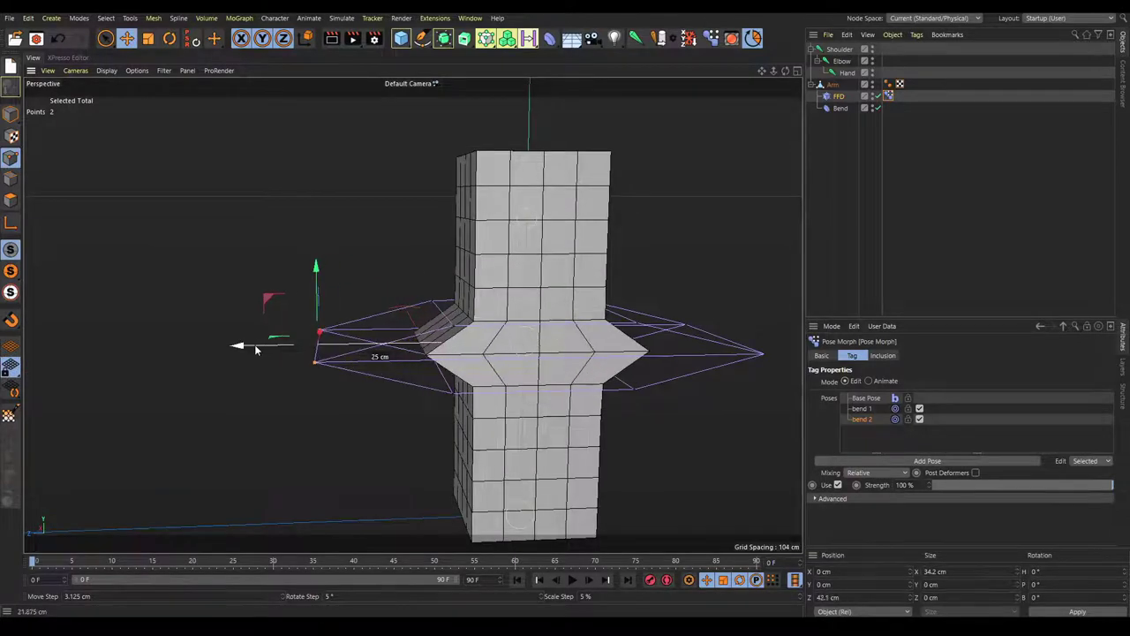
{"action": "middle_click_drag", "start_coordinate": [491, 354], "coordinate": [329, 320], "text": "alt"}
{"action": "left_click_drag", "start_coordinate": [369, 315], "coordinate": [308, 313], "text": "alt"}
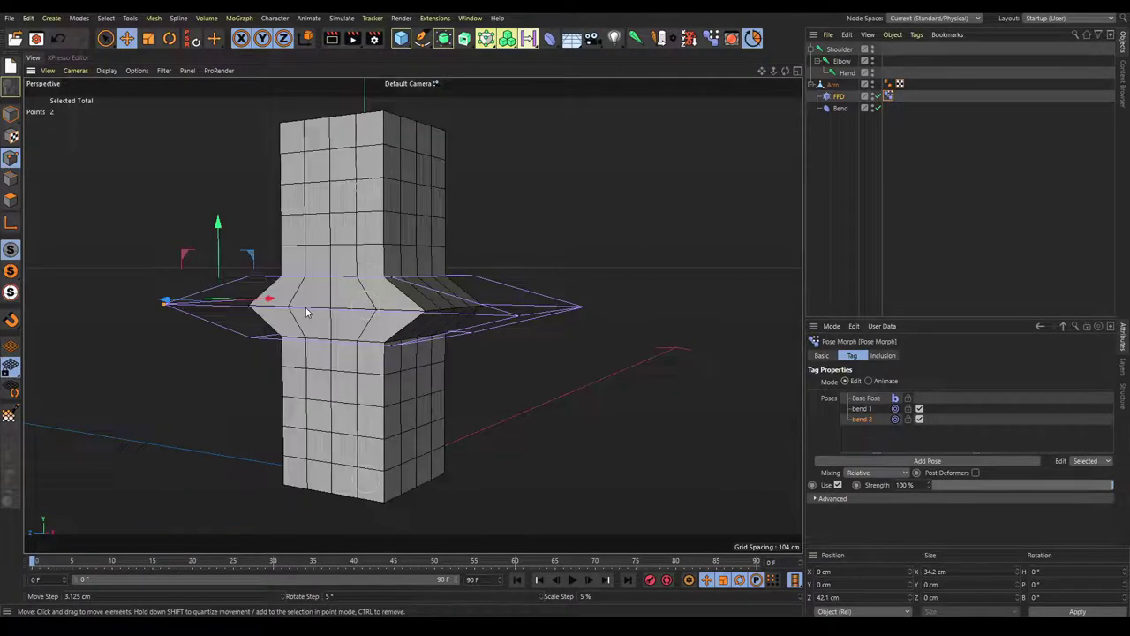
- Switch the FFD's Pose Morph to Animate mode and try out the pose strengths, leaving bend 1 and bend 2 at 0 %
{"action": "left_click", "coordinate": [839, 159]}
{"action": "left_click", "coordinate": [887, 96]}
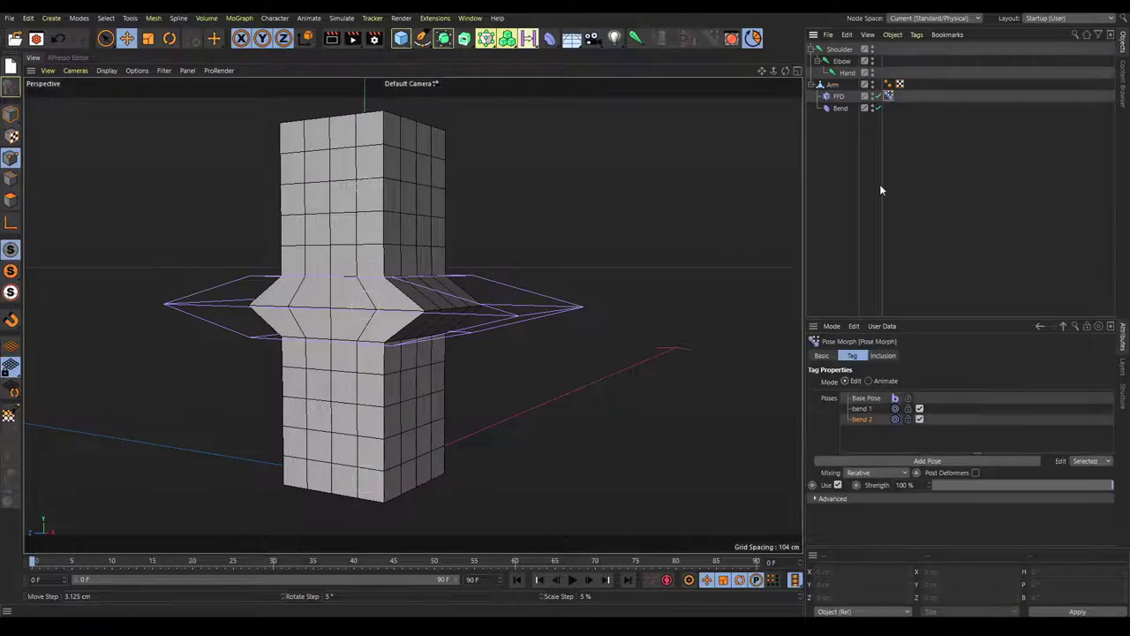
{"action": "left_click", "coordinate": [867, 381]}
{"action": "left_click_drag", "start_coordinate": [960, 429], "coordinate": [909, 441]}
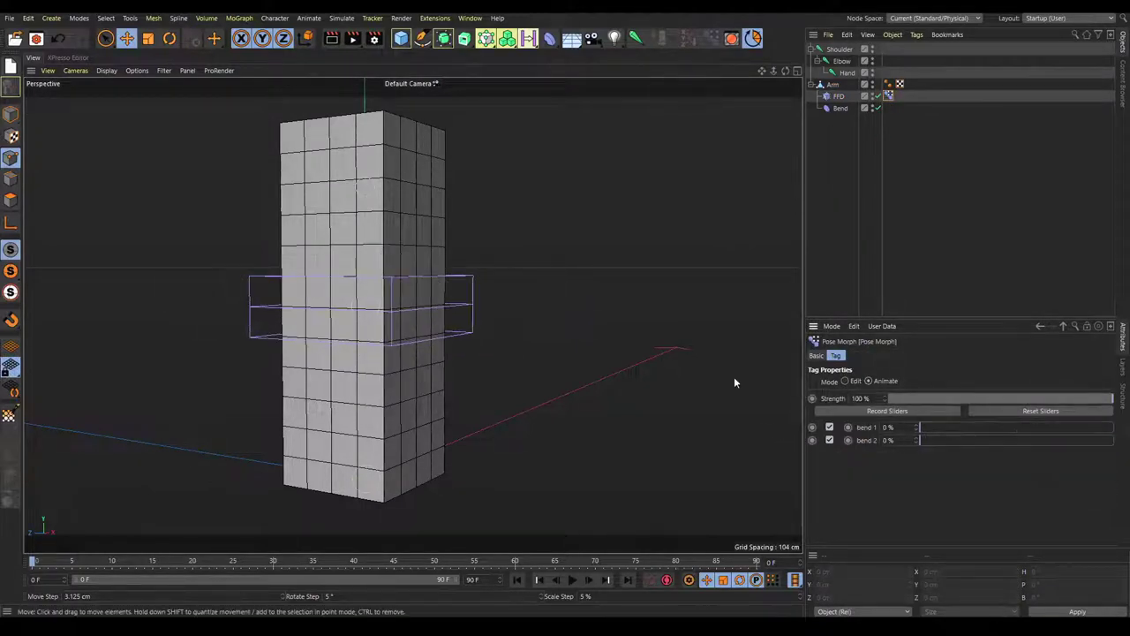
{"action": "middle_click_drag", "start_coordinate": [682, 288], "coordinate": [656, 292], "text": "alt"}
{"action": "left_click_drag", "start_coordinate": [656, 293], "coordinate": [653, 321], "text": "alt"}
{"action": "middle_click_drag", "start_coordinate": [654, 320], "coordinate": [688, 185], "text": "alt"}
{"action": "left_click", "coordinate": [688, 188]}
{"action": "left_click_drag", "start_coordinate": [689, 187], "coordinate": [613, 206], "text": "alt"}
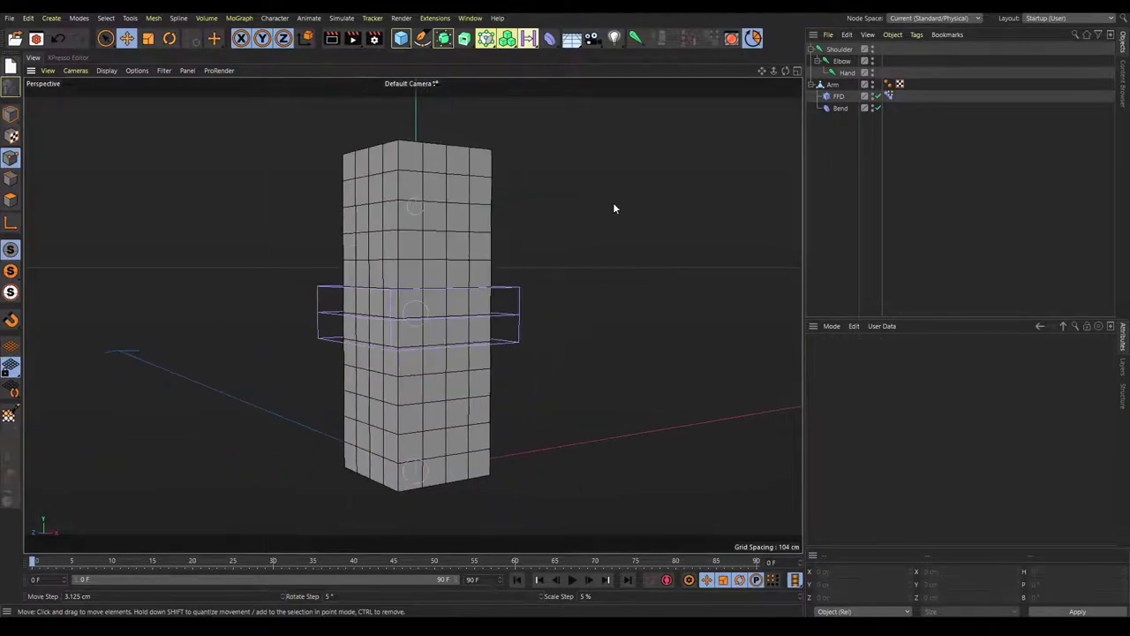
- Add an XPresso tag to the Arm mesh
{"action": "left_click", "coordinate": [828, 86]}
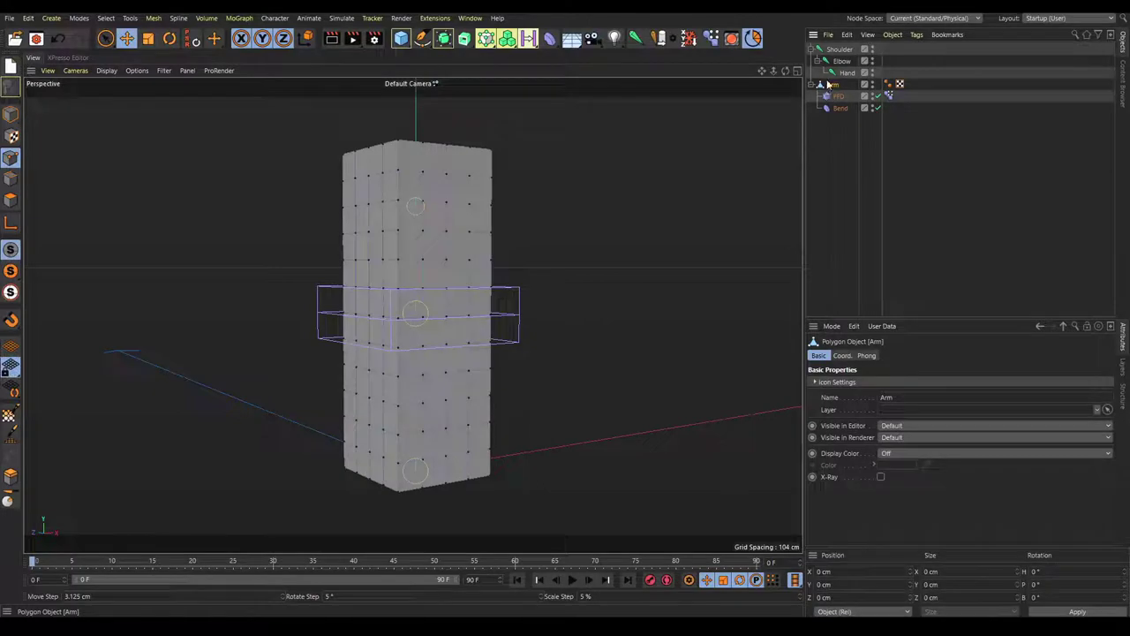
{"action": "right_click", "coordinate": [827, 86]}
{"action": "mouse_move", "coordinate": [842, 92]}
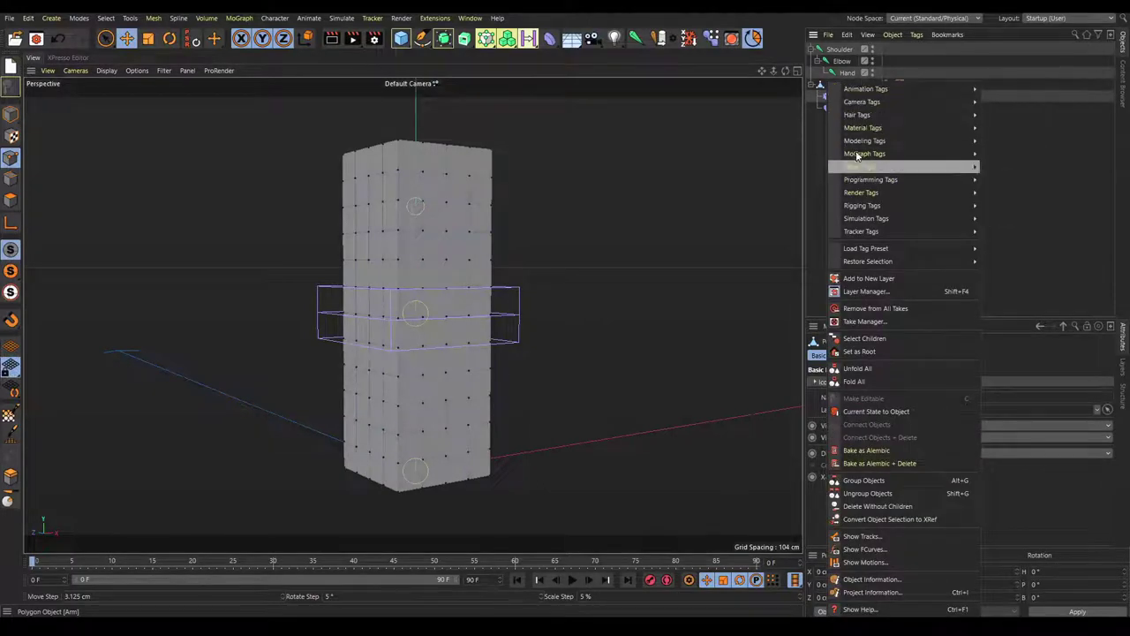
{"action": "mouse_move", "coordinate": [861, 183]}
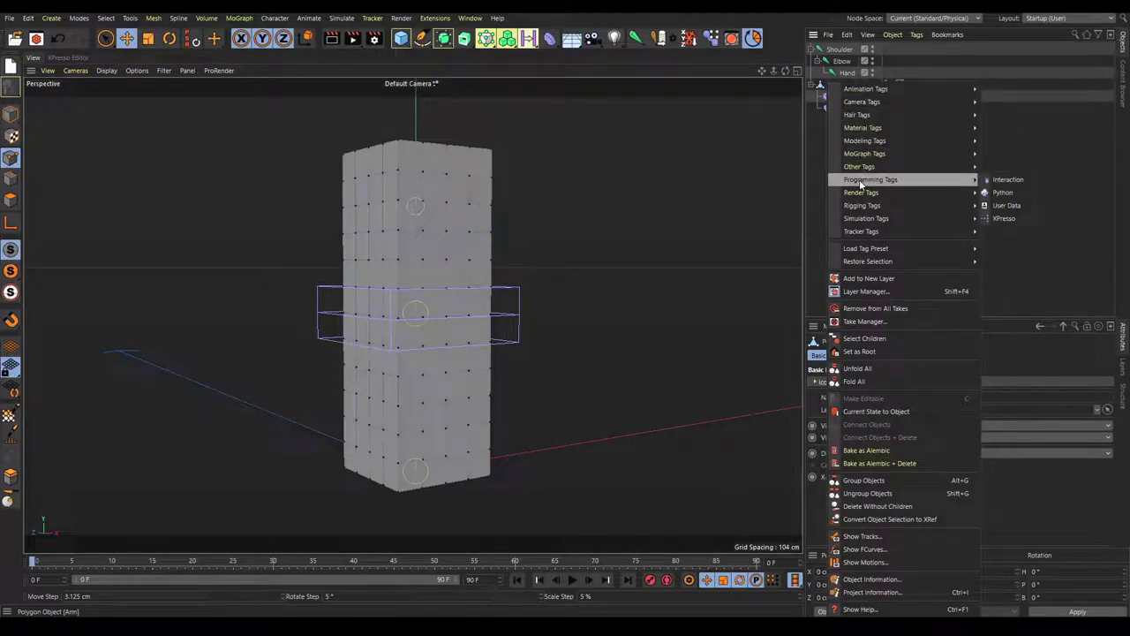
{"action": "left_click", "coordinate": [997, 218]}
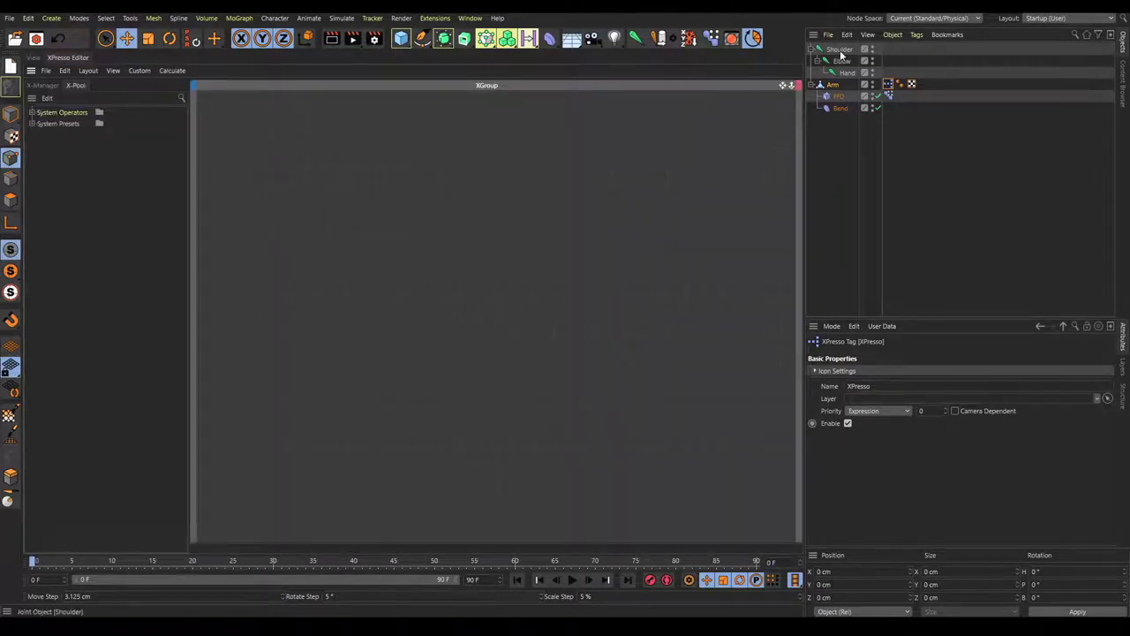
- Add the Shoulder joint and the Arm mesh as nodes in the XPresso graph, and place them side by side
{"action": "left_click_drag", "start_coordinate": [841, 53], "coordinate": [394, 175]}
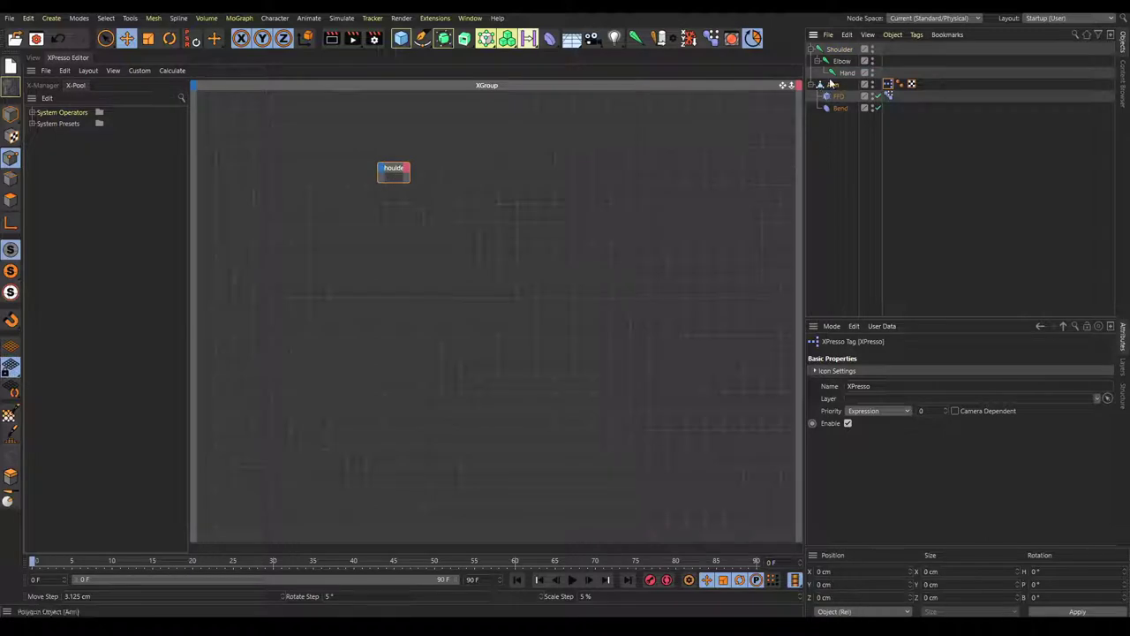
{"action": "left_click_drag", "start_coordinate": [468, 176], "coordinate": [486, 225]}
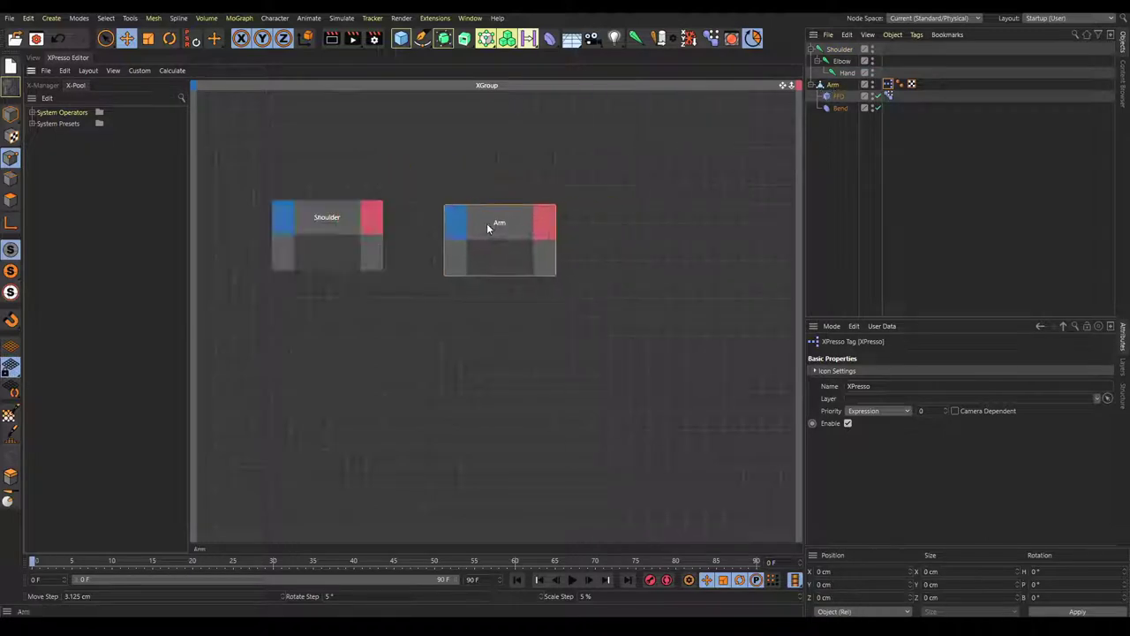
- Give the Shoulder node a Global Matrix output and connect it to a Global Matrix input on the Arm node
{"action": "left_click_drag", "start_coordinate": [323, 220], "coordinate": [338, 218]}
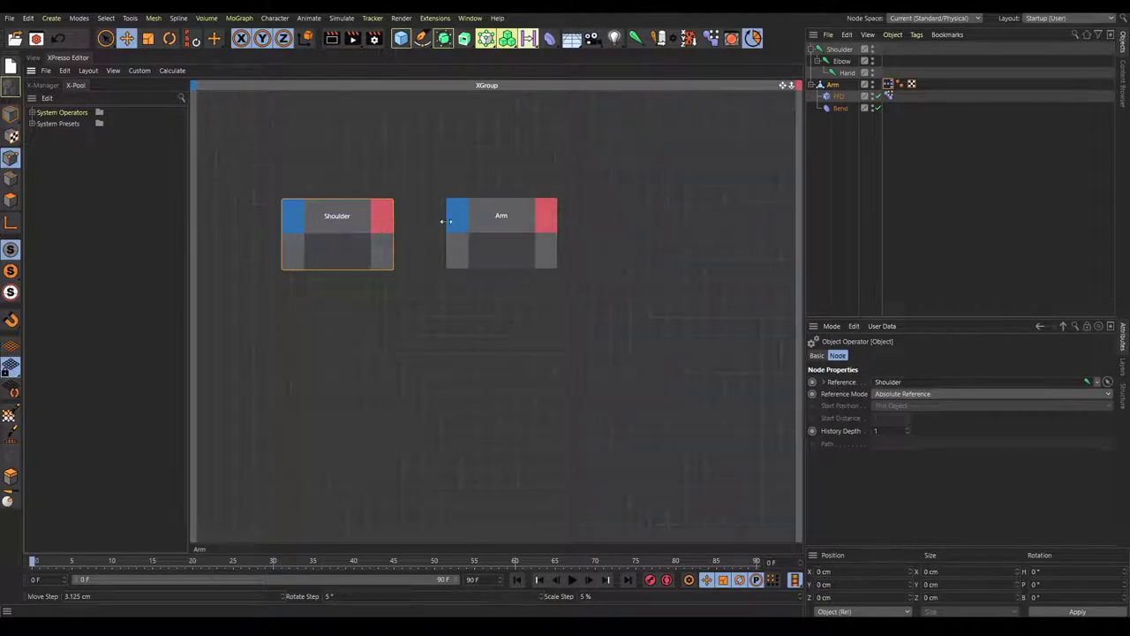
{"action": "left_click", "coordinate": [383, 223]}
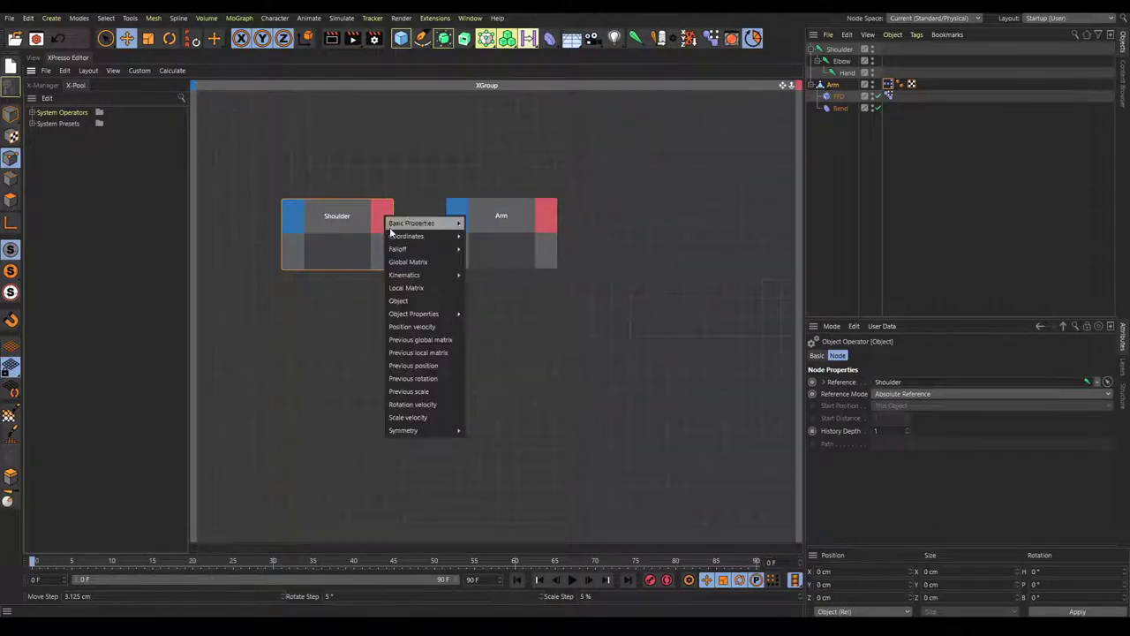
{"action": "left_click", "coordinate": [393, 261]}
{"action": "left_click_drag", "start_coordinate": [391, 251], "coordinate": [473, 256]}
{"action": "left_click", "coordinate": [474, 254]}
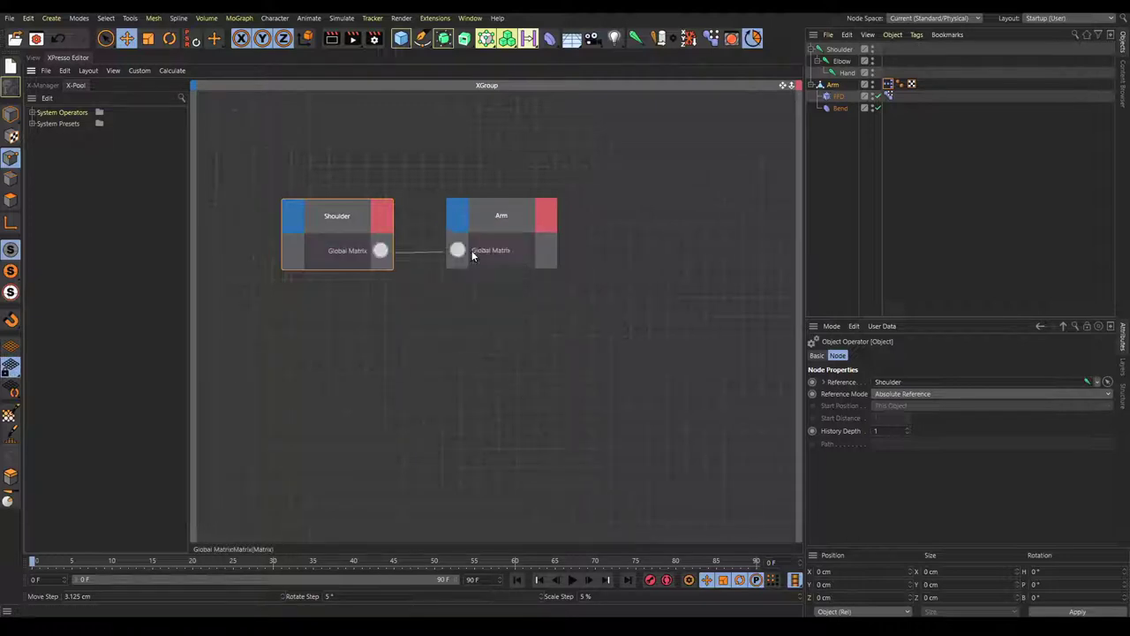
{"action": "middle_click_drag", "start_coordinate": [432, 212], "coordinate": [511, 190]}
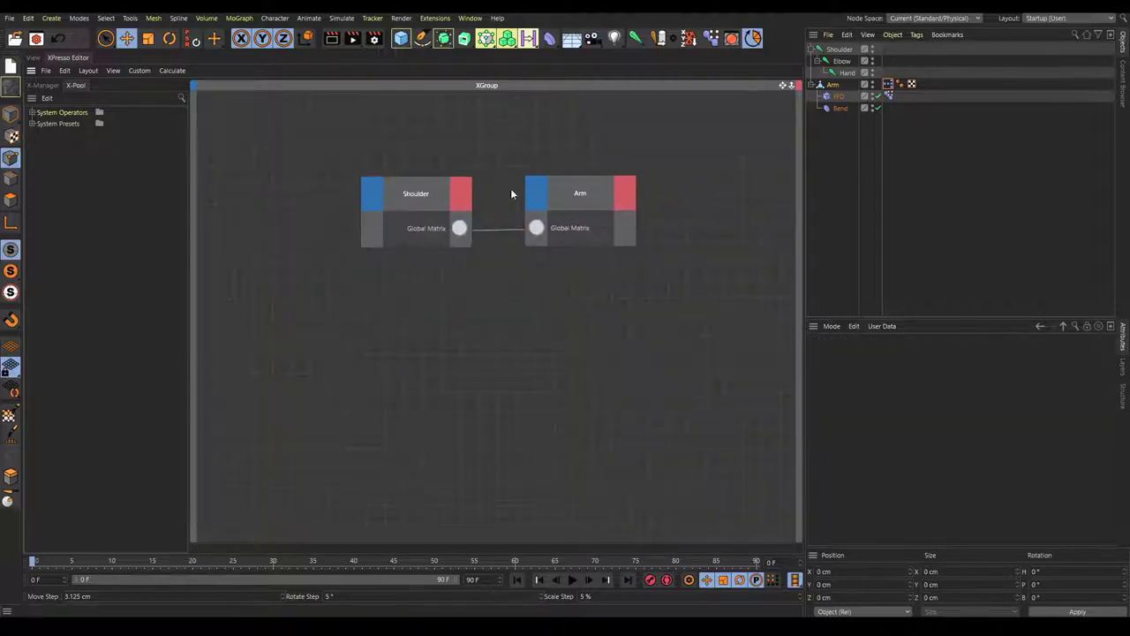
- Test the Arm's link to the Shoulder joint in Model mode by moving the joint, undoing the move, and rotating it
{"action": "left_click", "coordinate": [33, 58]}
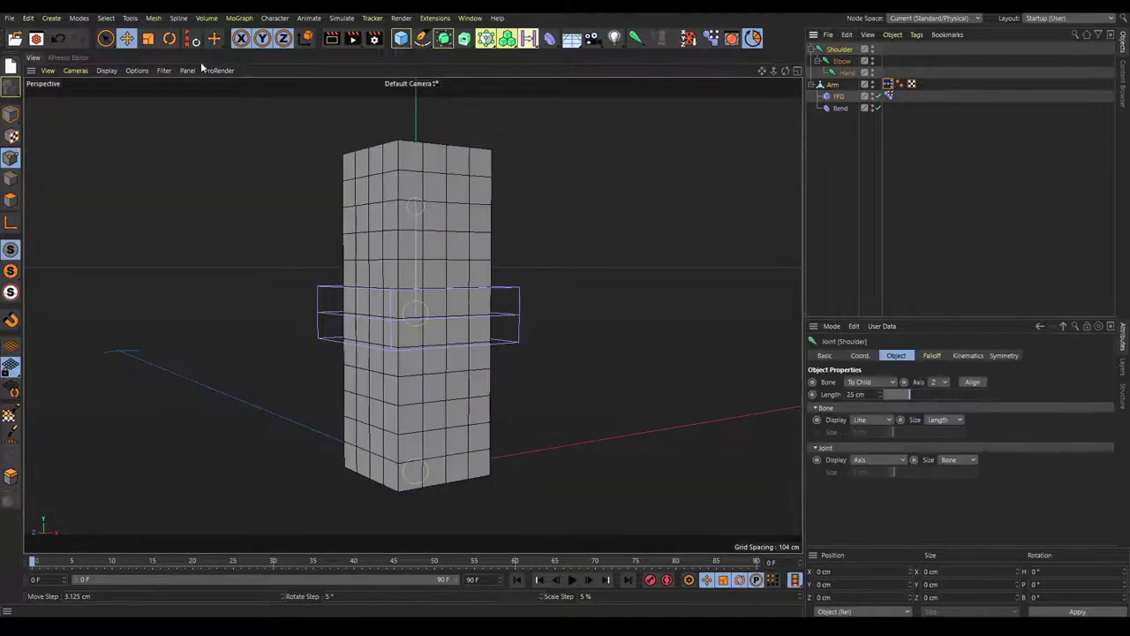
{"action": "left_click", "coordinate": [12, 113]}
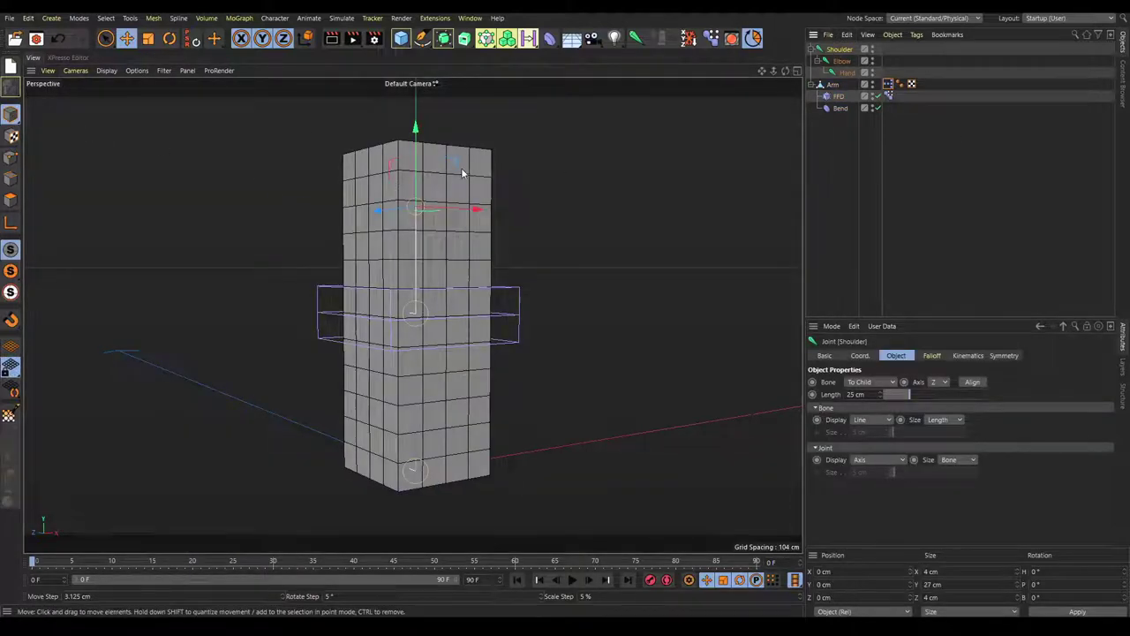
{"action": "left_click_drag", "start_coordinate": [439, 181], "coordinate": [287, 192]}
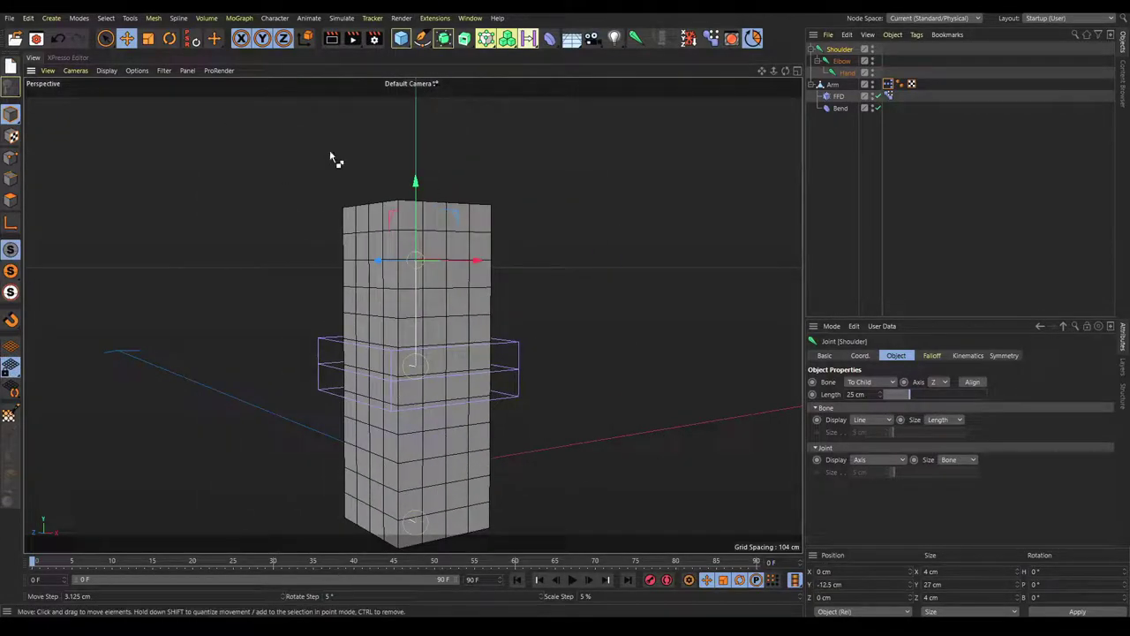
{"action": "key", "text": "ctrl+z"}
{"action": "key", "text": "r"}
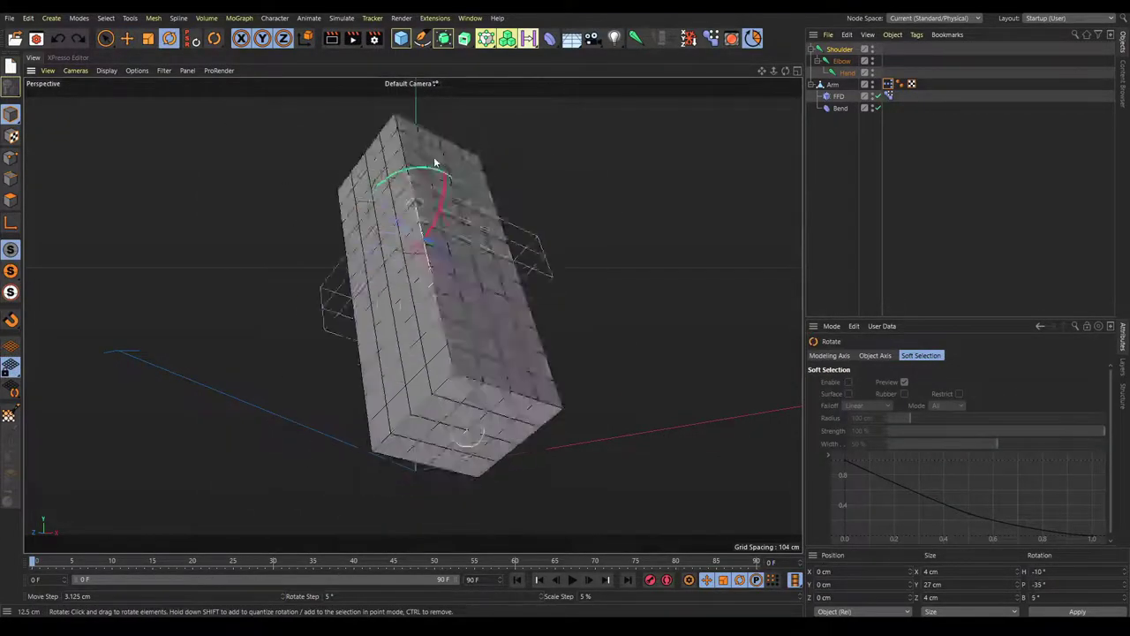
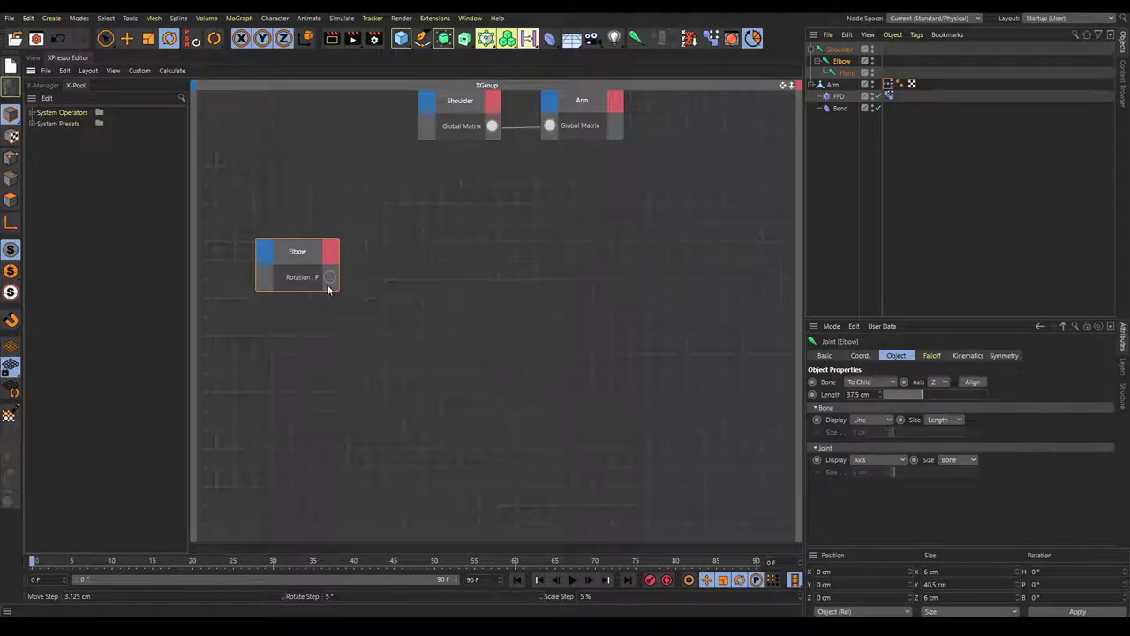
- Add the Bend deformer as an XPresso node with a Strength input driven by the Elbow's Rotation . P, placed below the Elbow node
{"action": "left_click", "coordinate": [839, 96]}
{"action": "left_click", "coordinate": [842, 108]}
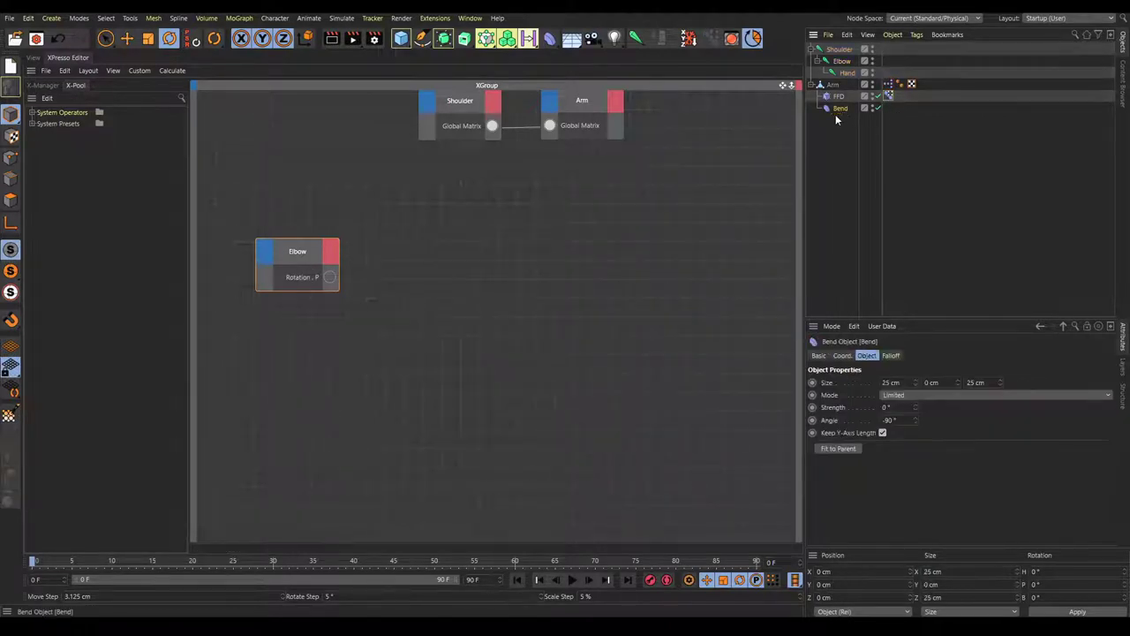
{"action": "left_click_drag", "start_coordinate": [441, 324], "coordinate": [403, 331]}
{"action": "left_click", "coordinate": [385, 329]}
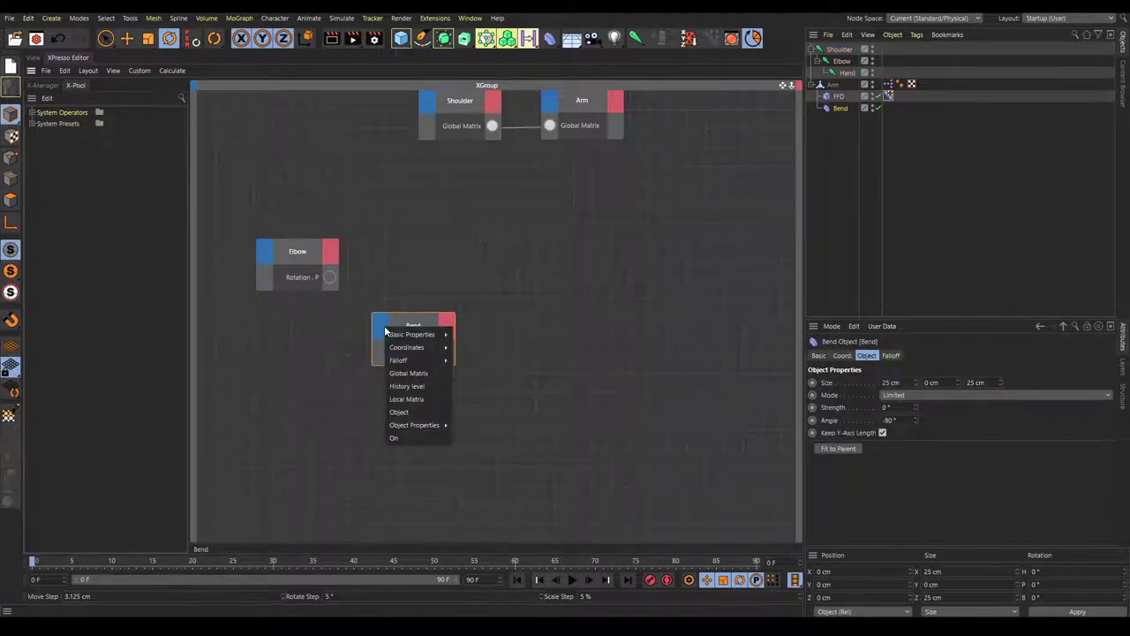
{"action": "mouse_move", "coordinate": [411, 427]}
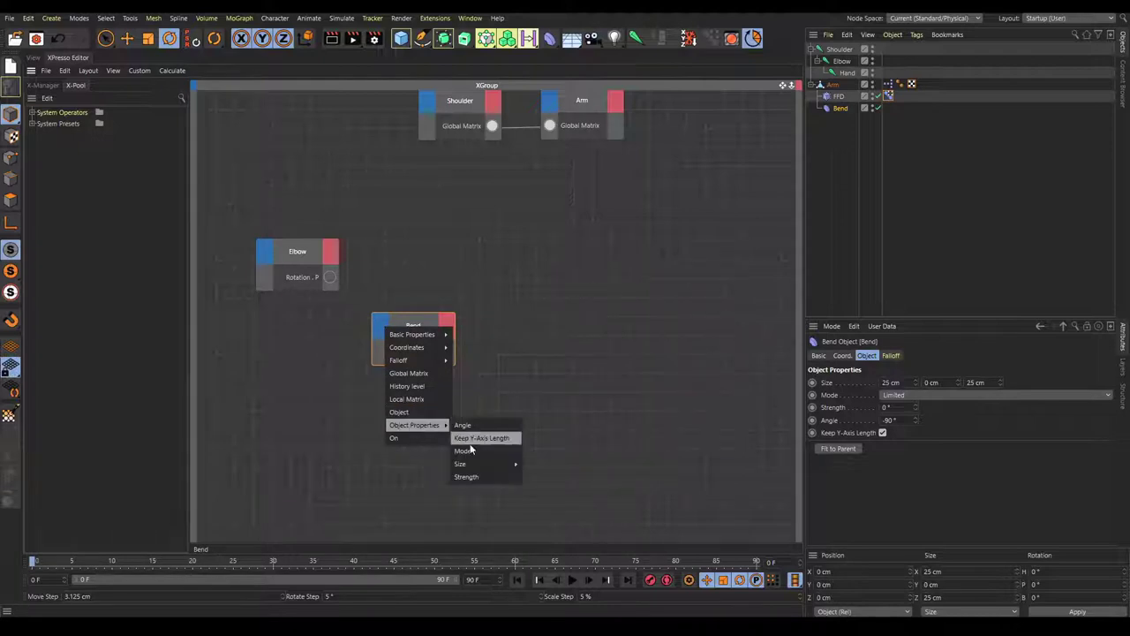
{"action": "left_click", "coordinate": [463, 478]}
{"action": "left_click_drag", "start_coordinate": [379, 351], "coordinate": [347, 325]}
{"action": "left_click_drag", "start_coordinate": [335, 281], "coordinate": [330, 277]}
{"action": "left_click_drag", "start_coordinate": [412, 327], "coordinate": [414, 417]}
- Add the FFD's Pose Morph tag as a node with bend 1 Strength and bend 2 Strength inputs, placed well clear of the Elbow node
{"action": "left_click", "coordinate": [889, 99]}
{"action": "left_click_drag", "start_coordinate": [609, 228], "coordinate": [529, 256]}
{"action": "left_click", "coordinate": [496, 249]}
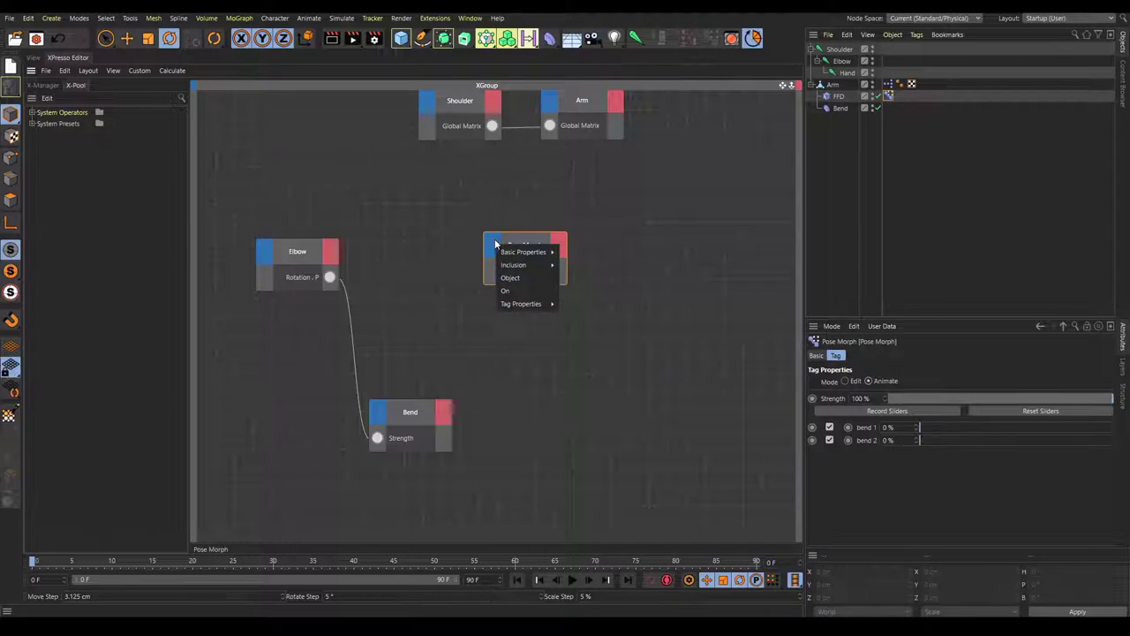
{"action": "mouse_move", "coordinate": [520, 303]}
{"action": "left_click", "coordinate": [583, 328]}
{"action": "left_click", "coordinate": [493, 252]}
{"action": "left_click", "coordinate": [585, 360]}
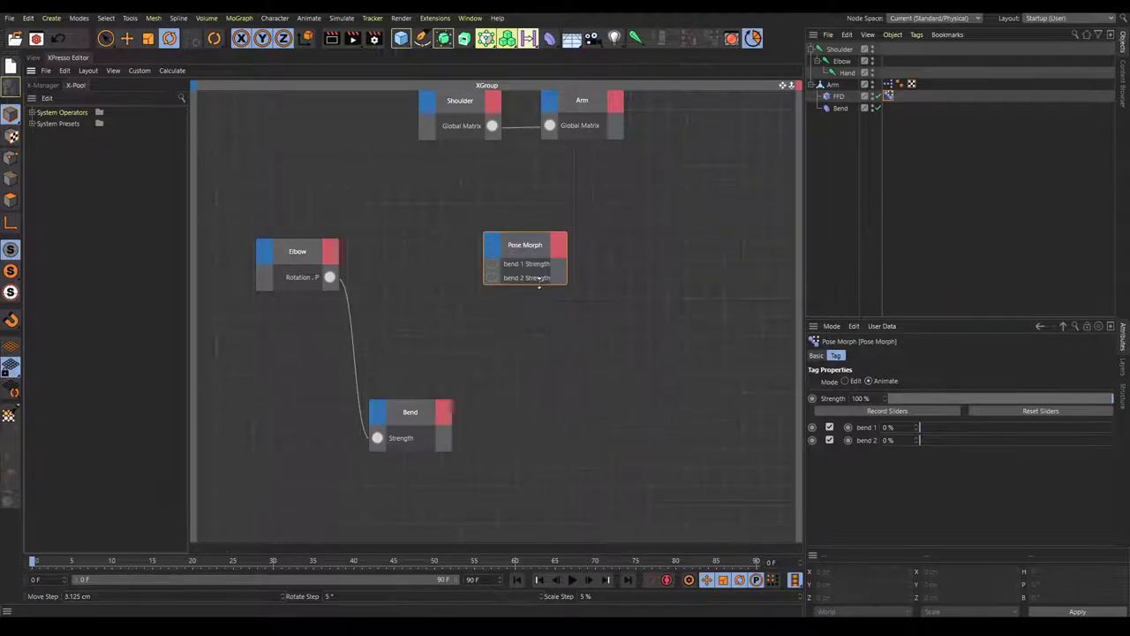
{"action": "left_click", "coordinate": [528, 245]}
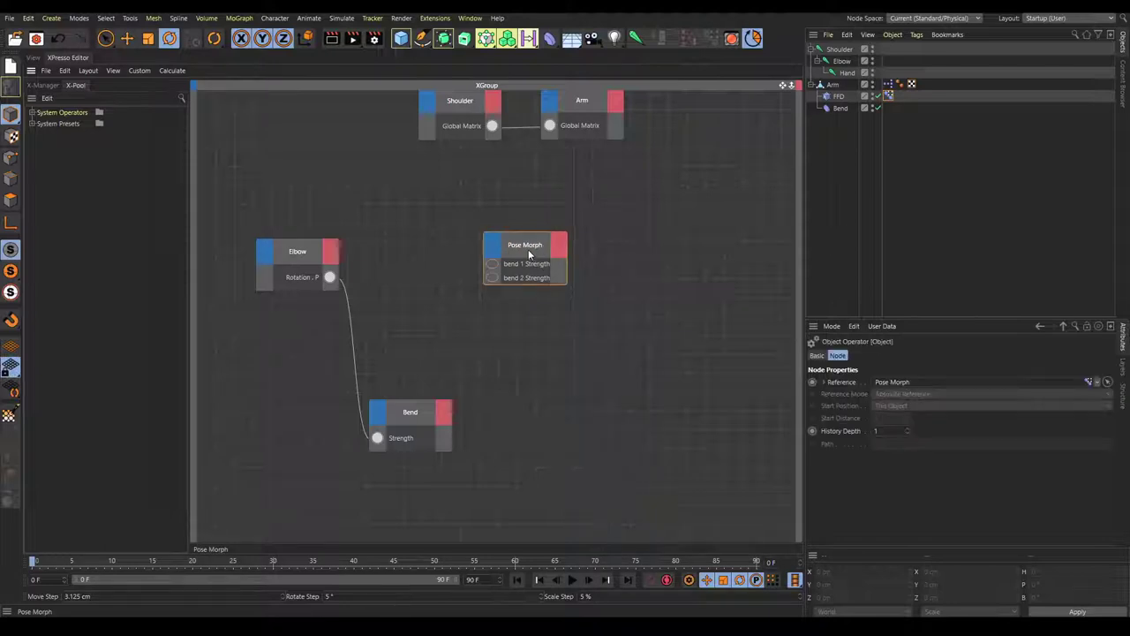
{"action": "double_click", "coordinate": [527, 247]}
{"action": "left_click_drag", "start_coordinate": [527, 247], "coordinate": [667, 234]}
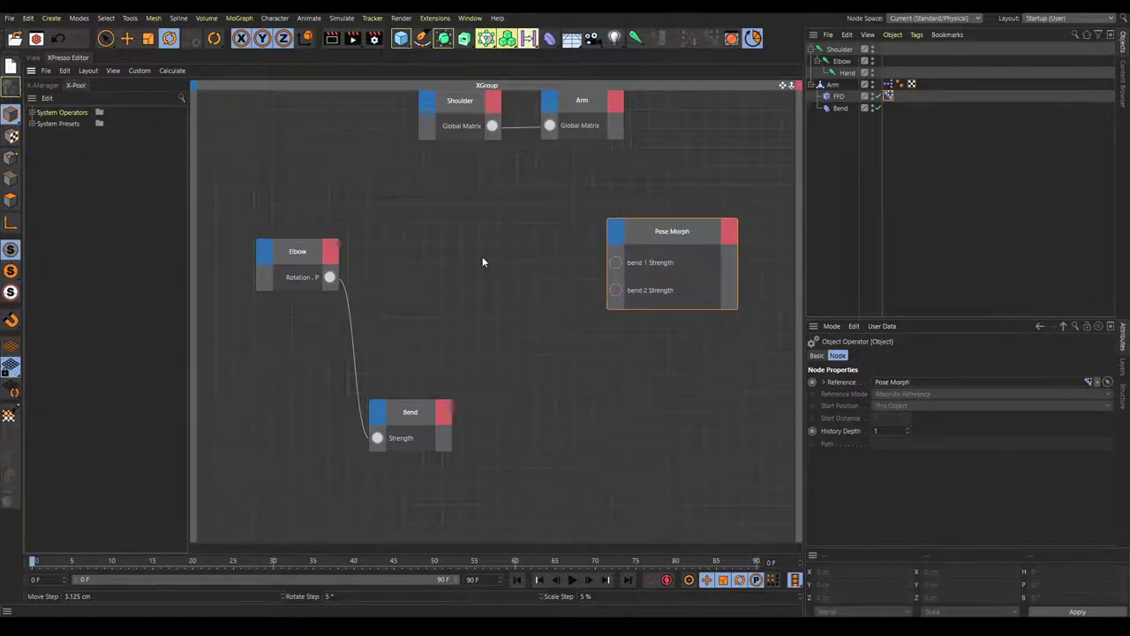
- Add a Range Mapper node between the Elbow and Pose Morph nodes
{"action": "left_click", "coordinate": [460, 255]}
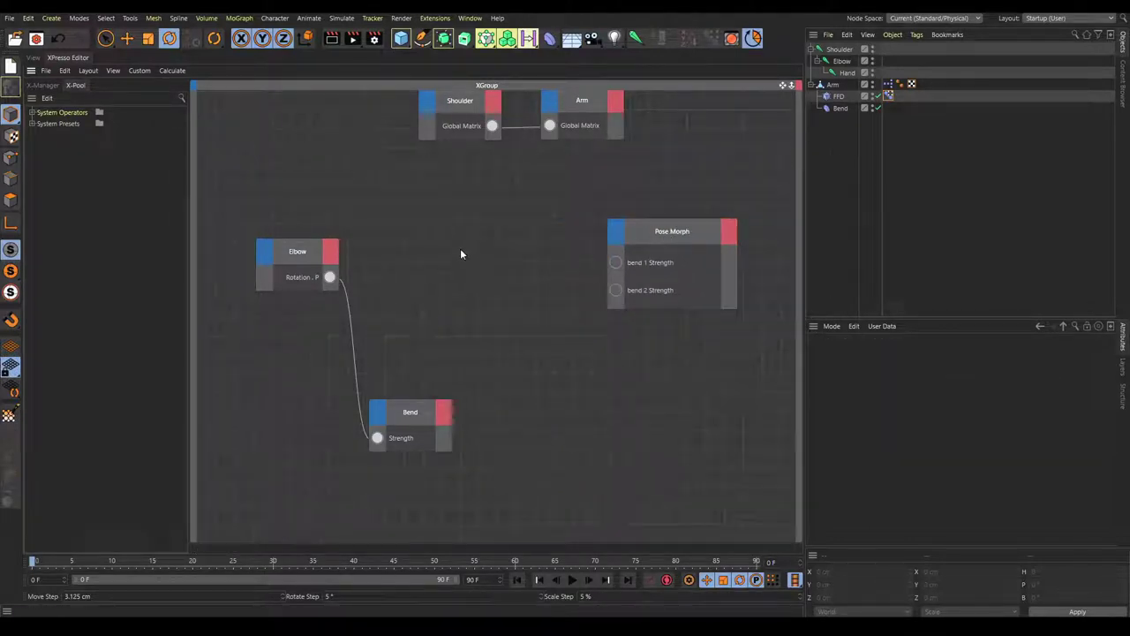
{"action": "right_click", "coordinate": [372, 246]}
{"action": "mouse_move", "coordinate": [398, 252]}
{"action": "mouse_move", "coordinate": [501, 254]}
{"action": "mouse_move", "coordinate": [526, 292]}
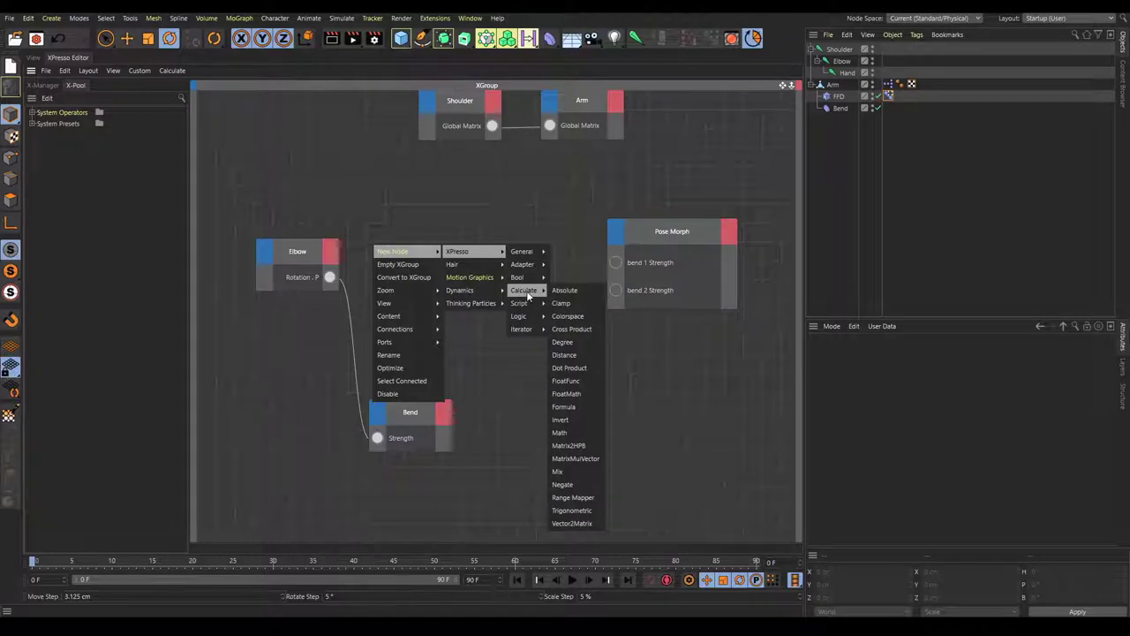
{"action": "left_click", "coordinate": [397, 229]}
{"action": "right_click", "coordinate": [380, 233]}
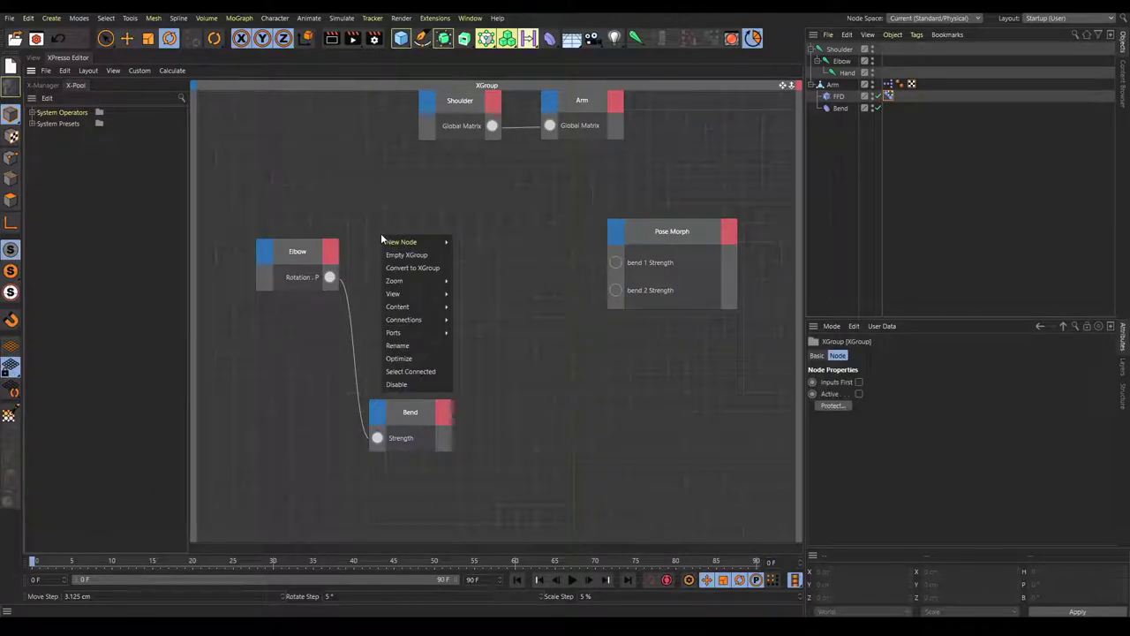
{"action": "mouse_move", "coordinate": [402, 241]}
{"action": "mouse_move", "coordinate": [465, 242]}
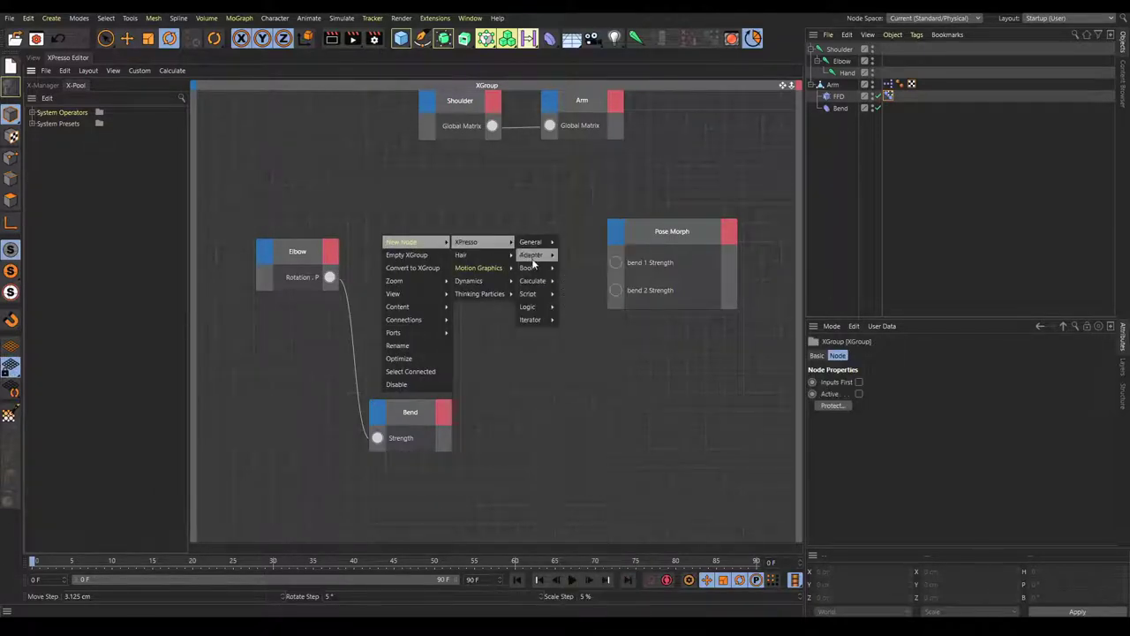
{"action": "mouse_move", "coordinate": [534, 281]}
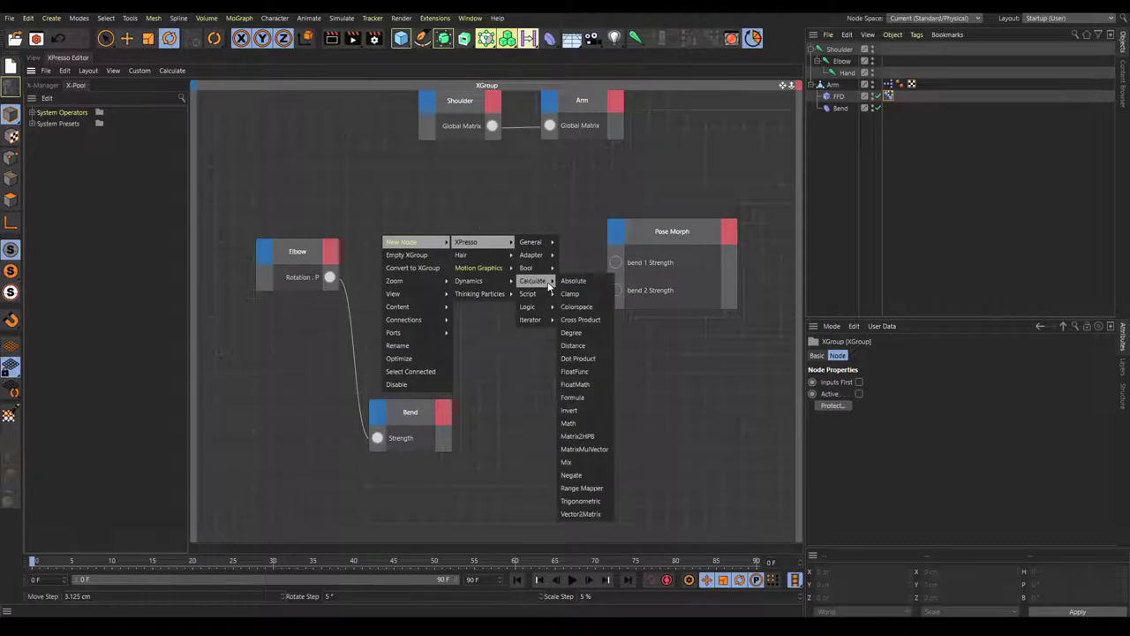
{"action": "left_click", "coordinate": [581, 488]}
{"action": "left_click_drag", "start_coordinate": [385, 216], "coordinate": [455, 227]}
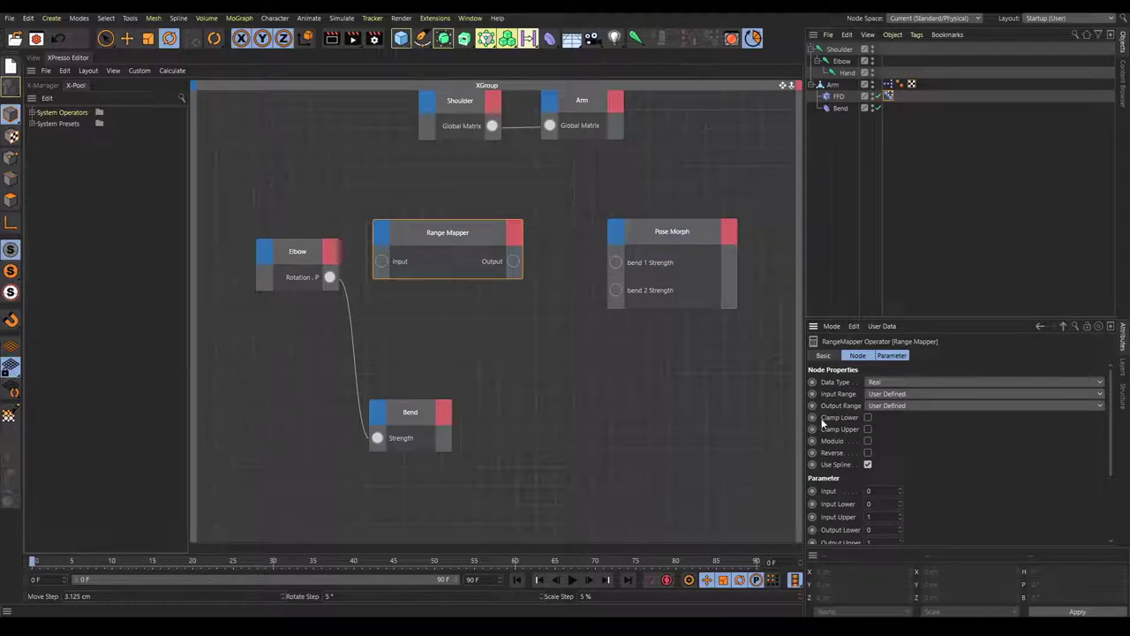
- Set the Range Mapper's Input Range to Degree, Output Range to Percent and Input Upper to -90°
{"action": "left_click", "coordinate": [895, 394]}
{"action": "left_click", "coordinate": [894, 400]}
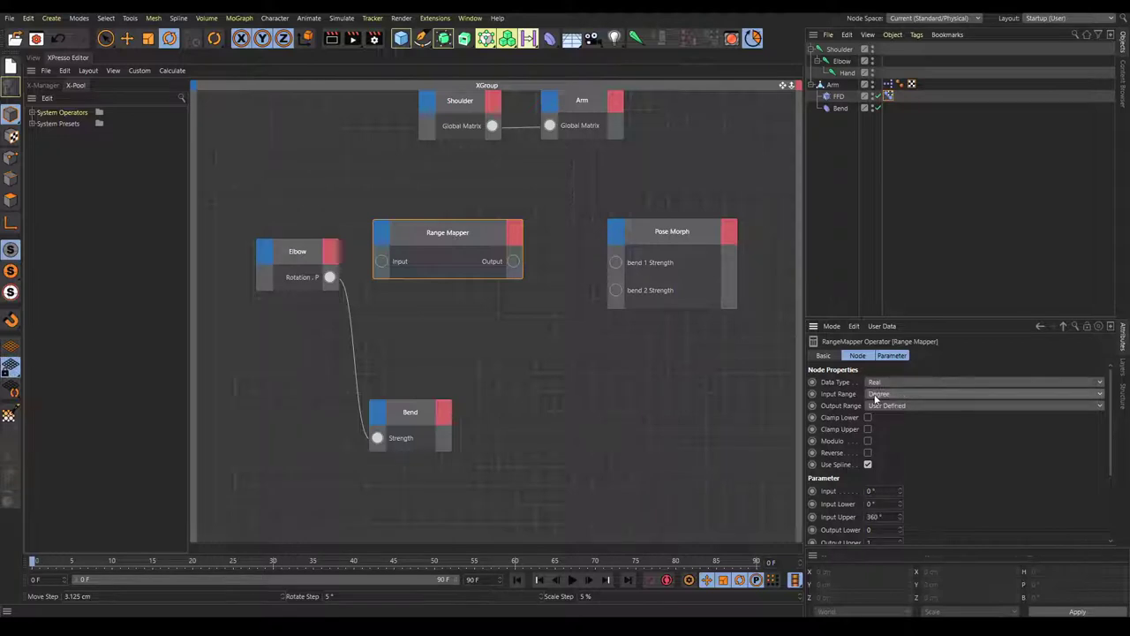
{"action": "left_click", "coordinate": [892, 406]}
{"action": "left_click", "coordinate": [882, 455]}
{"action": "scroll", "coordinate": [825, 409], "scroll_direction": "down", "scroll_amount": 3}
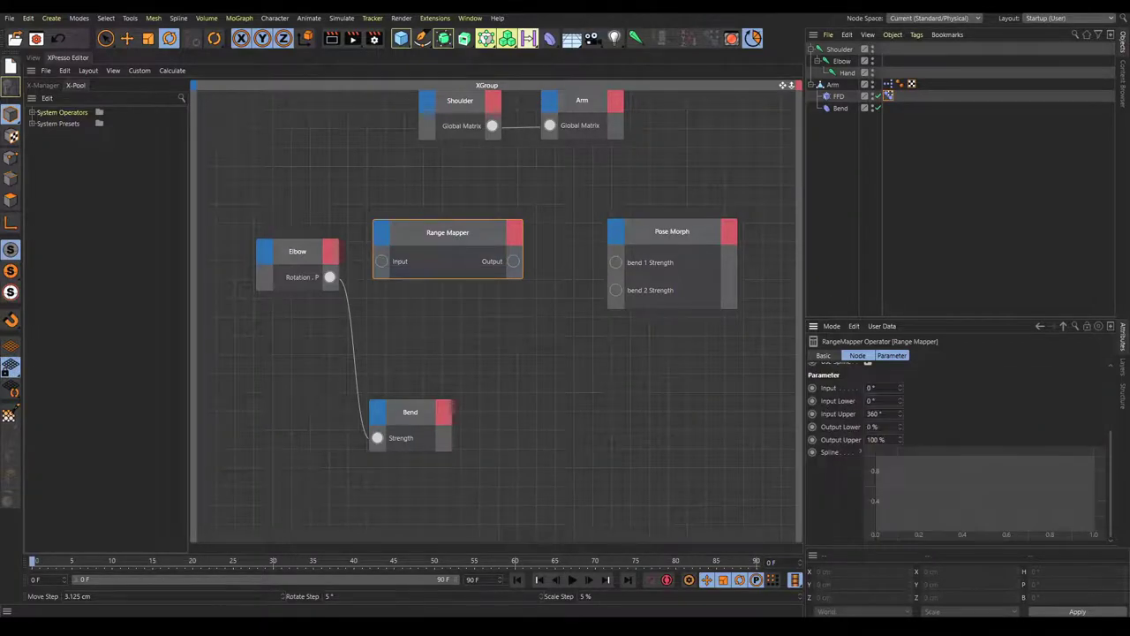
{"action": "double_click", "coordinate": [875, 413]}
{"action": "type", "text": "-90"}
{"action": "double_click", "coordinate": [874, 439]}
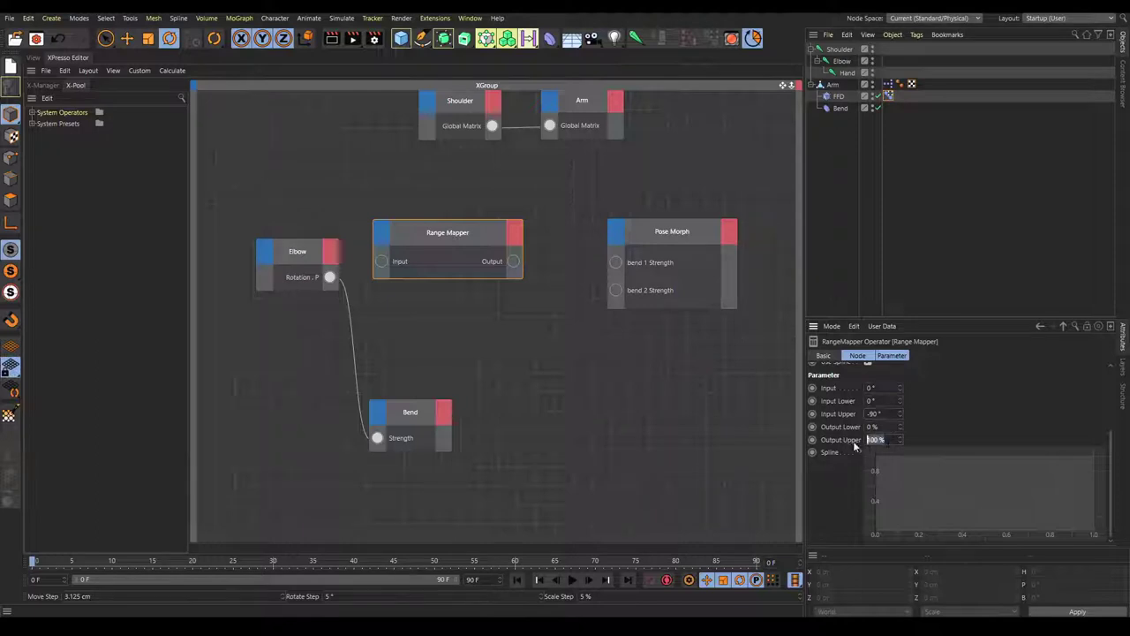
- Duplicate the Range Mapper below the original and set the copy's Output Upper to 43 %
{"action": "left_click_drag", "start_coordinate": [436, 237], "coordinate": [463, 268]}
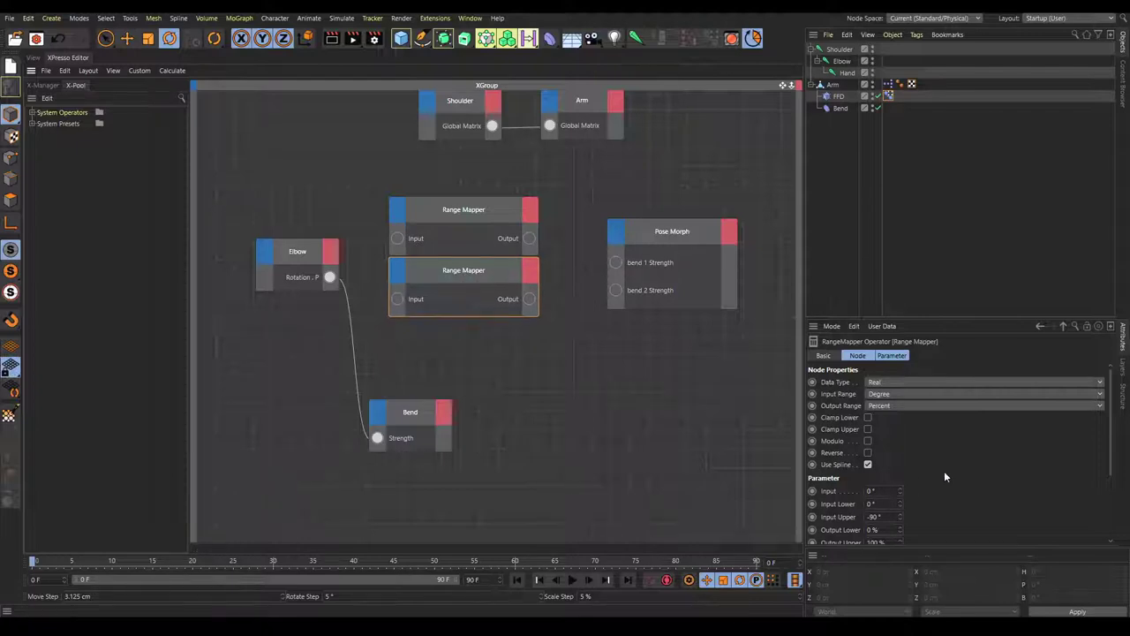
{"action": "scroll", "coordinate": [938, 455], "scroll_direction": "down", "scroll_amount": 3}
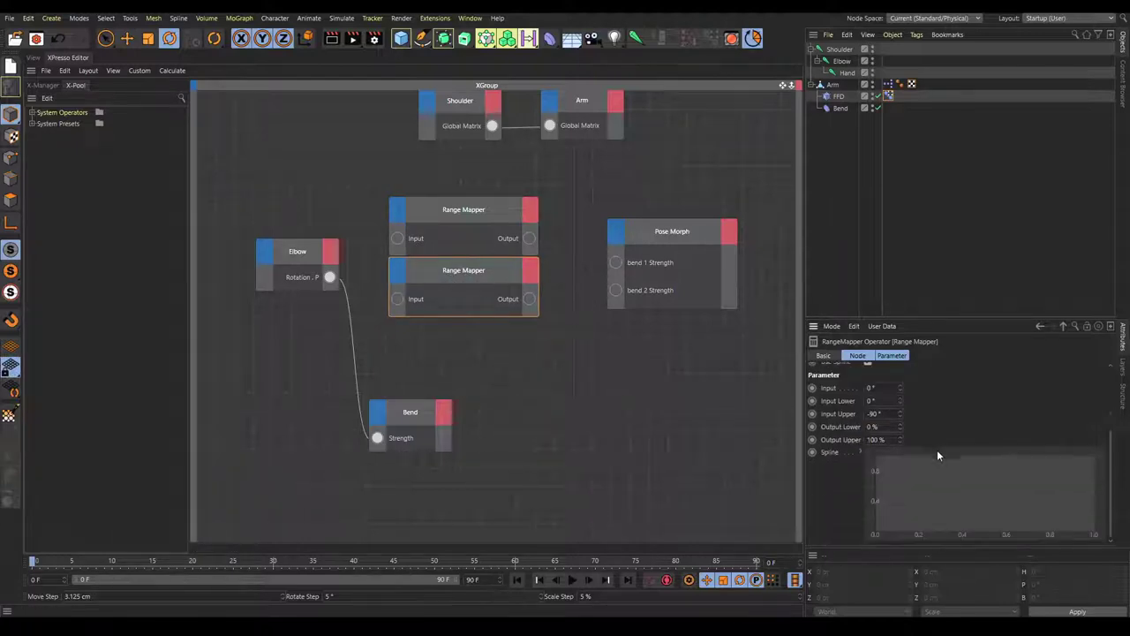
{"action": "left_click_drag", "start_coordinate": [886, 439], "coordinate": [811, 440]}
{"action": "type", "text": "45"}
- Connect the Elbow's Rotation . P to both Range Mappers, and their outputs to bend 1 Strength and bend 2 Strength respectively
{"action": "left_click_drag", "start_coordinate": [401, 300], "coordinate": [330, 276]}
{"action": "left_click_drag", "start_coordinate": [330, 277], "coordinate": [397, 239]}
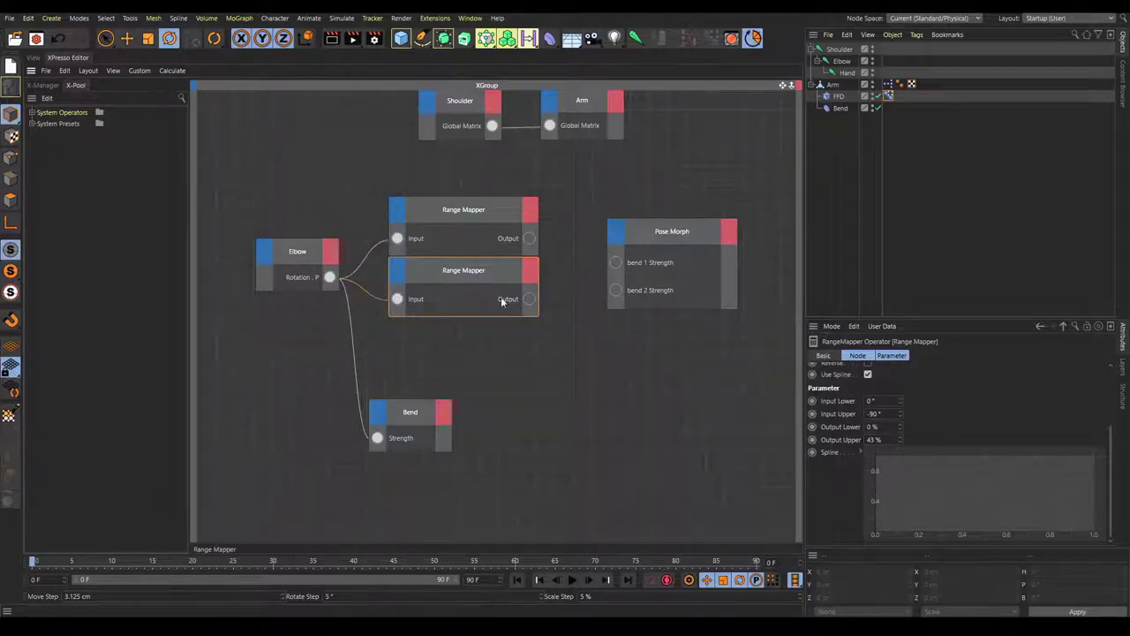
{"action": "left_click_drag", "start_coordinate": [528, 303], "coordinate": [529, 239]}
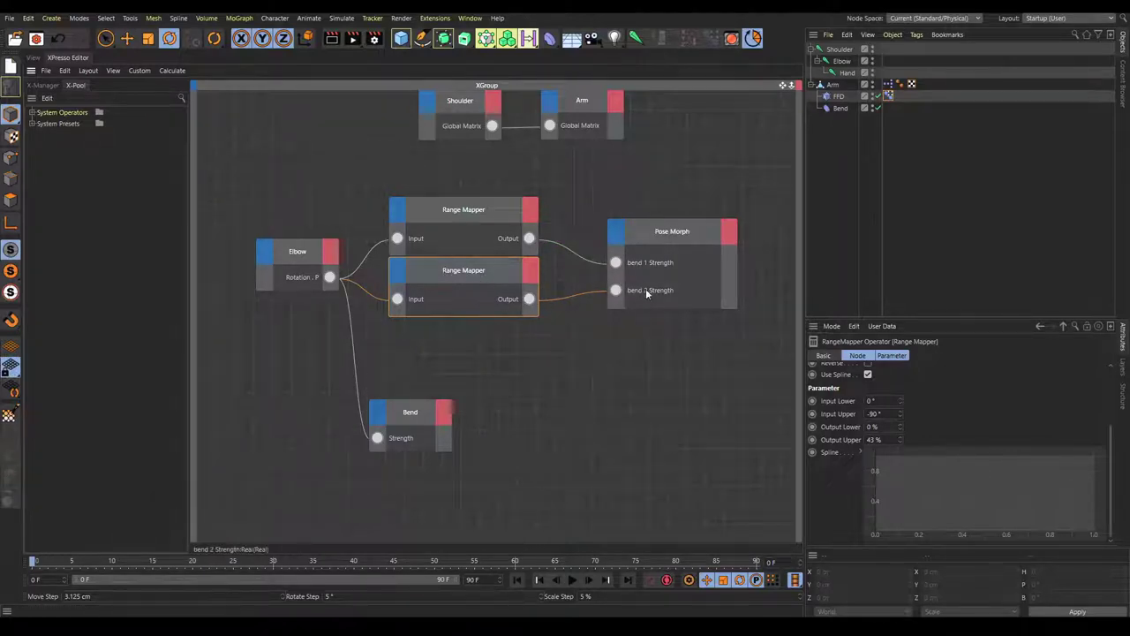
- Rotate the Elbow joint in the perspective view to a pitch of -90° to test the rig
{"action": "left_click", "coordinate": [321, 221]}
{"action": "scroll", "coordinate": [321, 221], "scroll_direction": "down", "scroll_amount": 3}
{"action": "scroll", "coordinate": [319, 154], "scroll_direction": "up", "scroll_amount": 3}
{"action": "middle_click_drag", "start_coordinate": [299, 100], "coordinate": [277, 114], "text": "alt"}
{"action": "middle_click_drag", "start_coordinate": [383, 223], "coordinate": [363, 212]}
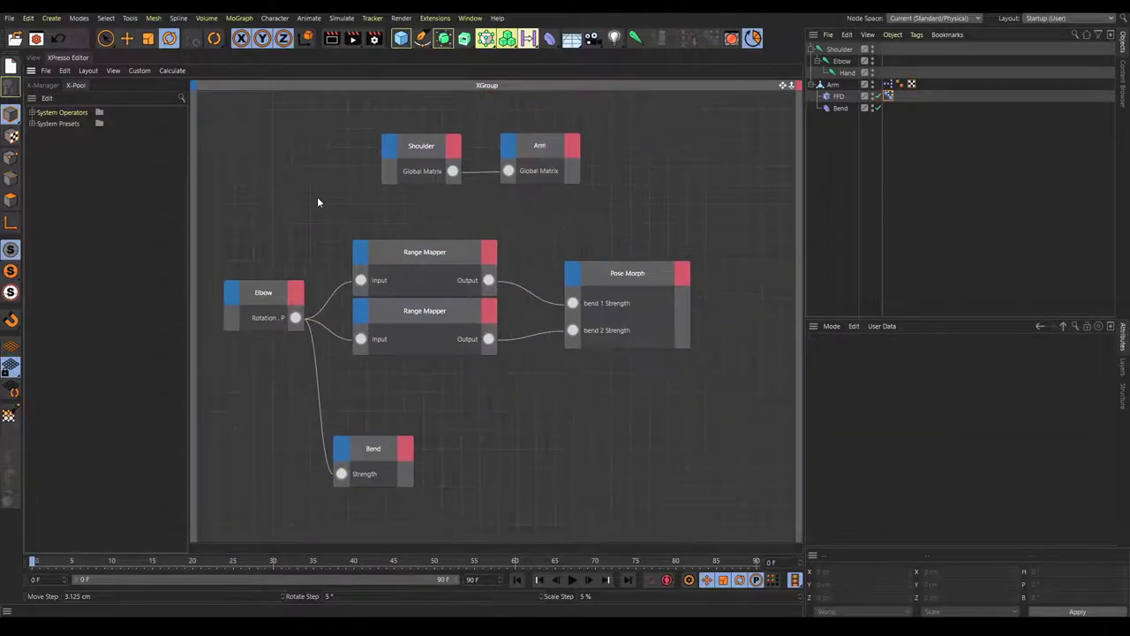
{"action": "left_click", "coordinate": [38, 57]}
{"action": "left_click_drag", "start_coordinate": [192, 174], "coordinate": [507, 182], "text": "alt"}
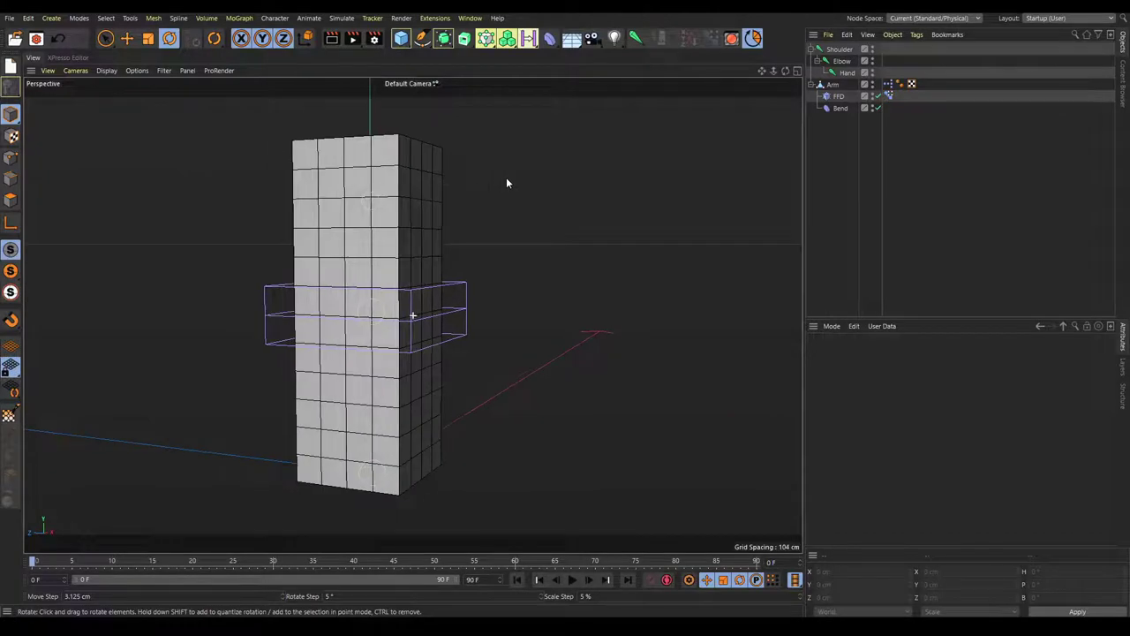
{"action": "left_click", "coordinate": [841, 61]}
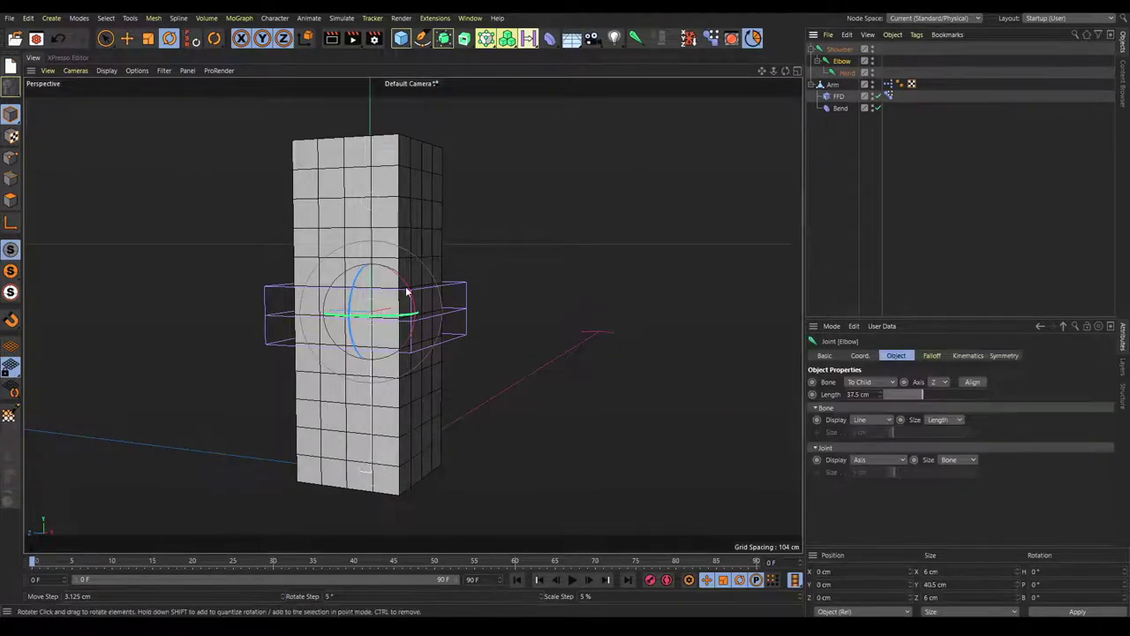
{"action": "left_click_drag", "start_coordinate": [409, 290], "coordinate": [433, 268]}
- Set the Bend deformer's Angle to 90°
{"action": "left_click", "coordinate": [837, 108]}
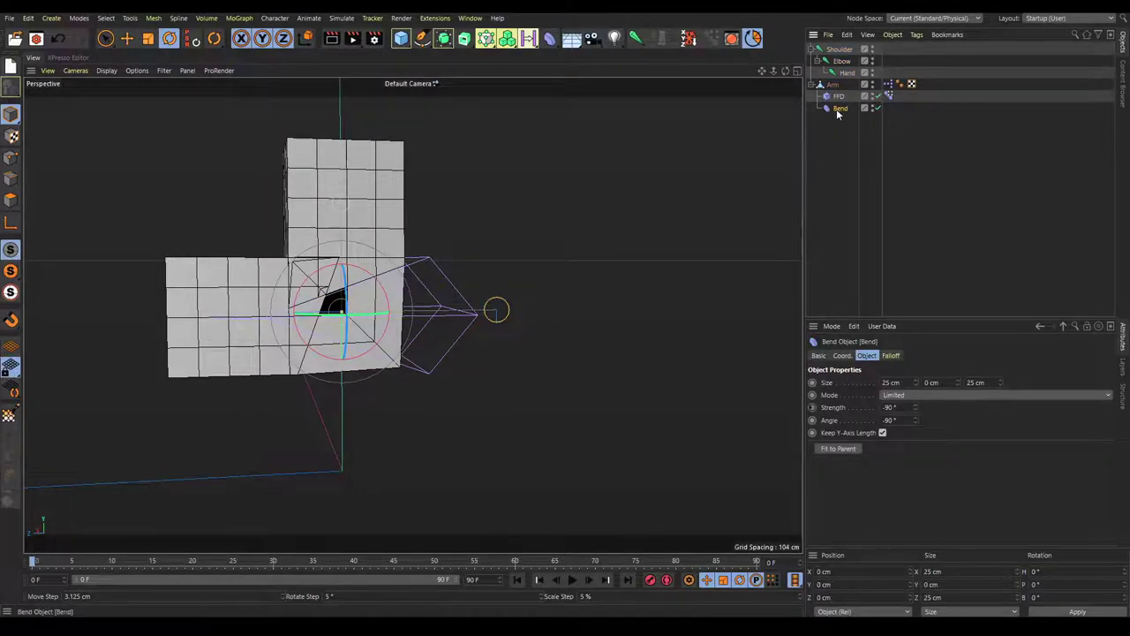
{"action": "left_click", "coordinate": [894, 420]}
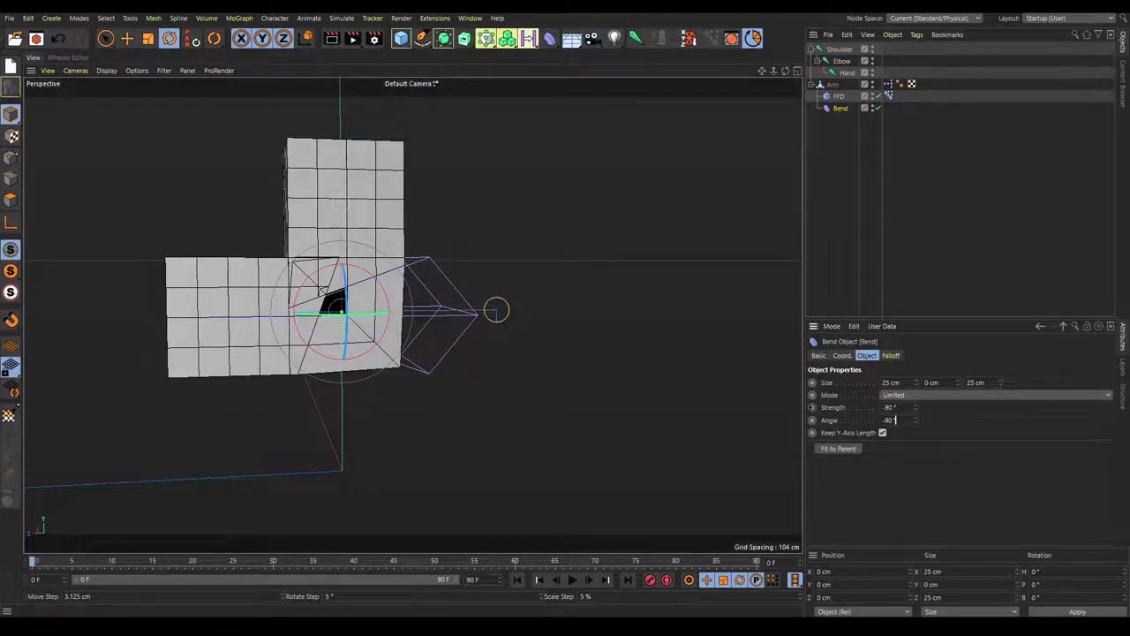
{"action": "key", "text": "Return"}
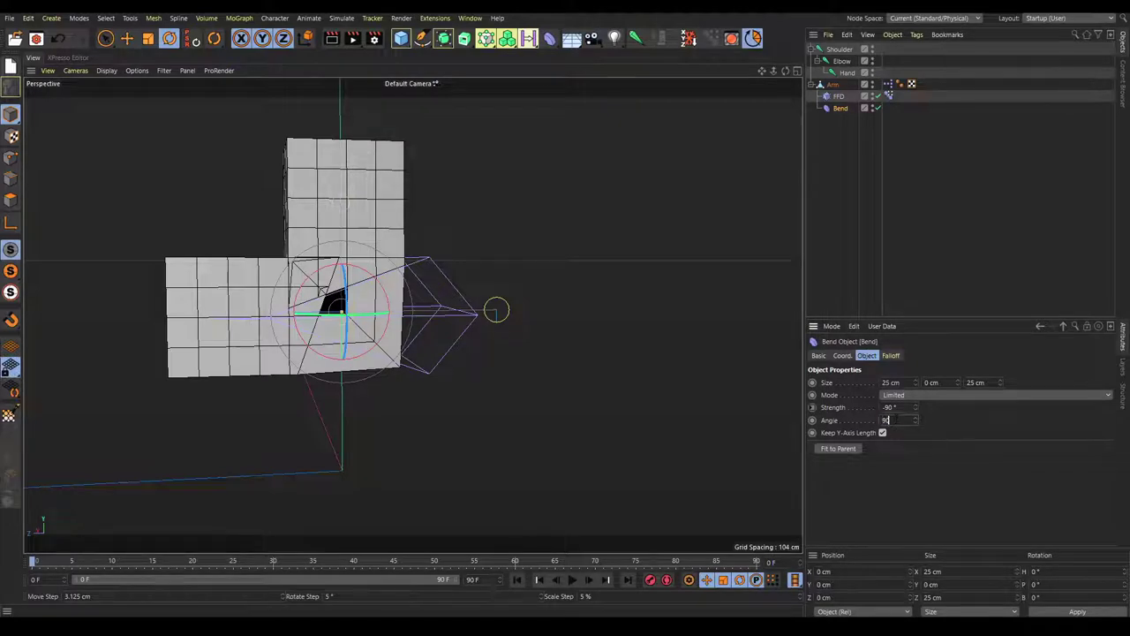
- Confirm the Bend deformer's 90° angle and rotate the Elbow joint to a pitch of -55°
{"action": "key", "text": "Return"}
{"action": "left_click_drag", "start_coordinate": [277, 253], "coordinate": [344, 239], "text": "alt"}
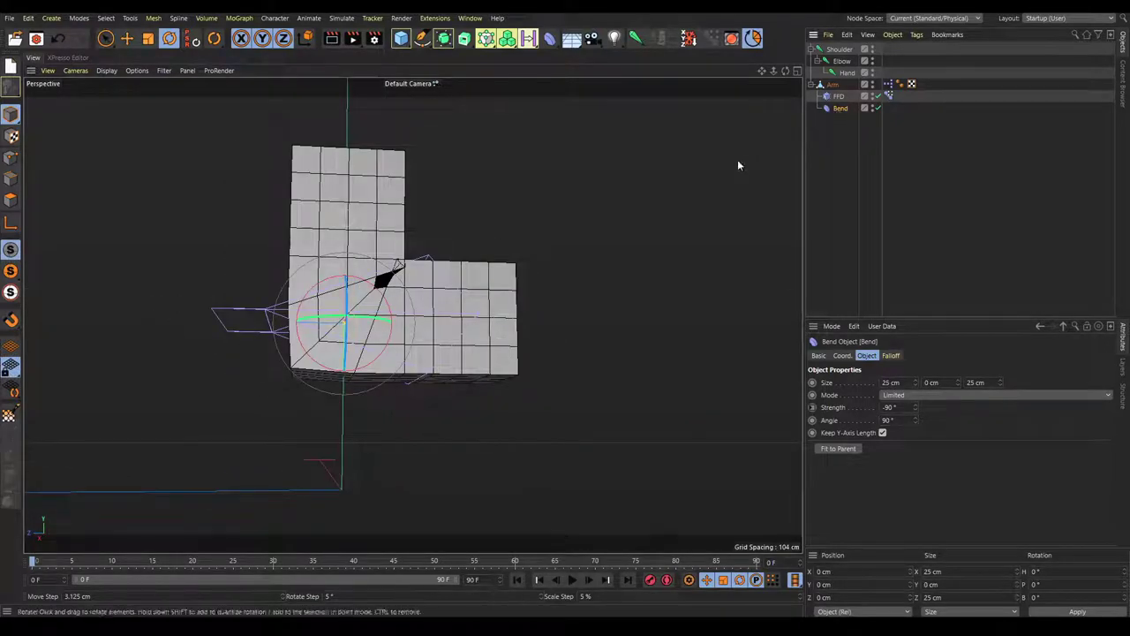
{"action": "left_click", "coordinate": [843, 63]}
{"action": "left_click_drag", "start_coordinate": [493, 246], "coordinate": [438, 323], "text": "alt"}
{"action": "left_click_drag", "start_coordinate": [402, 294], "coordinate": [373, 297]}
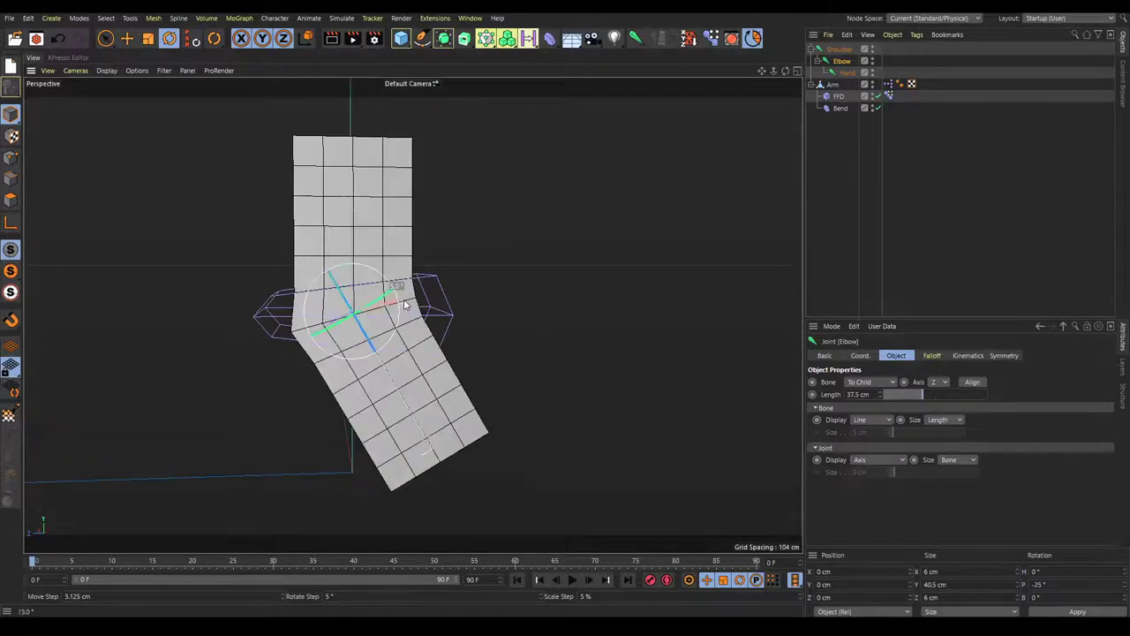
- Examine the elbow's inner crease and outer corner up close at the partial bend
{"action": "scroll", "coordinate": [369, 315], "scroll_direction": "up", "scroll_amount": 3}
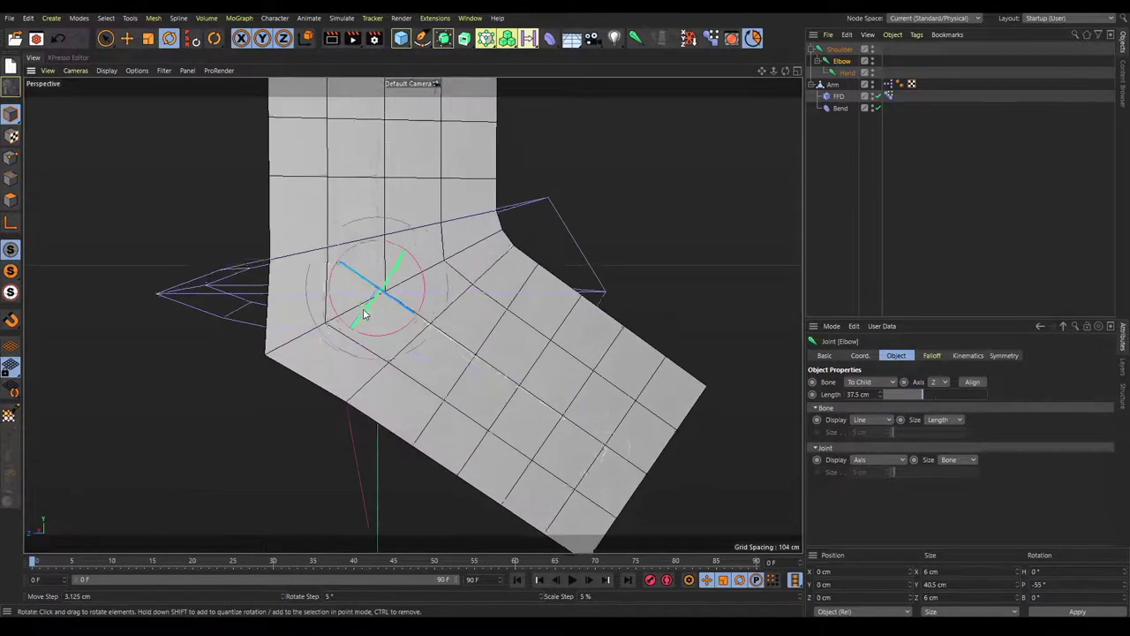
{"action": "middle_click_drag", "start_coordinate": [369, 315], "coordinate": [426, 281], "text": "alt"}
{"action": "right_click_drag", "start_coordinate": [316, 314], "coordinate": [344, 282], "text": "alt"}
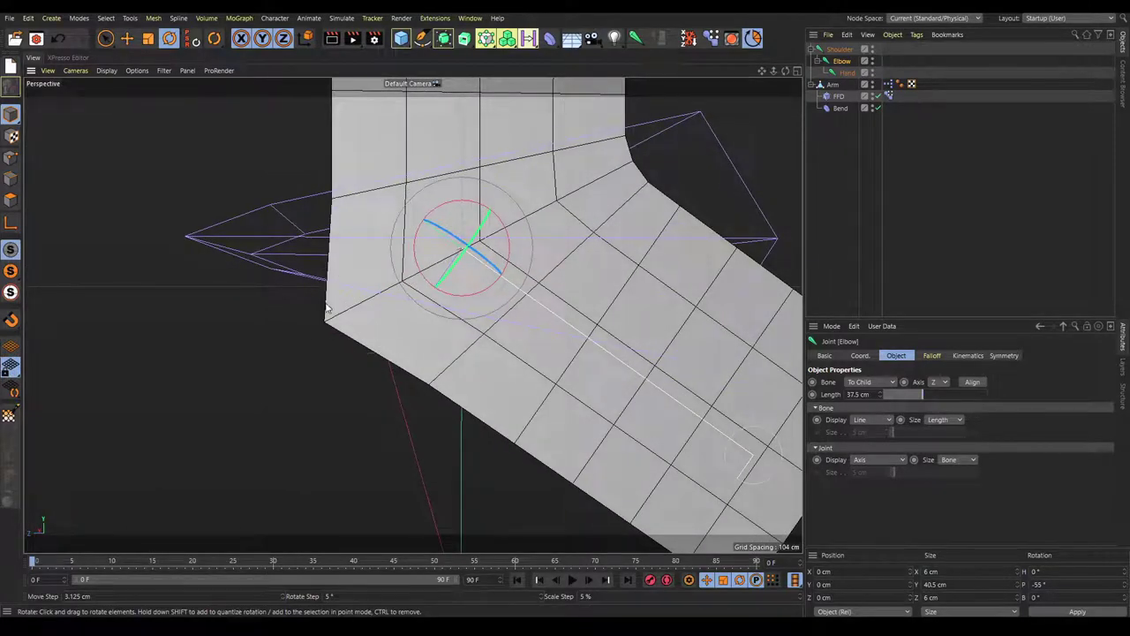
{"action": "middle_click_drag", "start_coordinate": [557, 190], "coordinate": [378, 259], "text": "alt"}
{"action": "right_click_drag", "start_coordinate": [424, 269], "coordinate": [459, 259], "text": "alt"}
{"action": "left_click_drag", "start_coordinate": [459, 260], "coordinate": [450, 202], "text": "alt"}
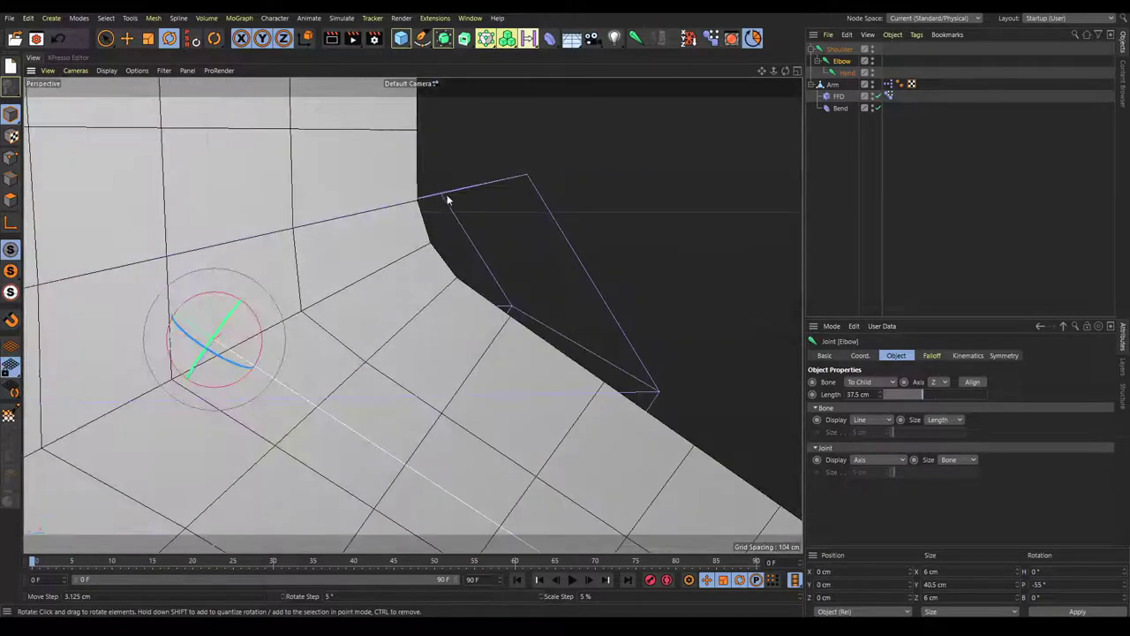
{"action": "right_click_drag", "start_coordinate": [437, 226], "coordinate": [394, 257], "text": "alt"}
{"action": "middle_click_drag", "start_coordinate": [394, 256], "coordinate": [427, 235], "text": "alt"}
{"action": "right_click_drag", "start_coordinate": [427, 235], "coordinate": [412, 245], "text": "alt"}
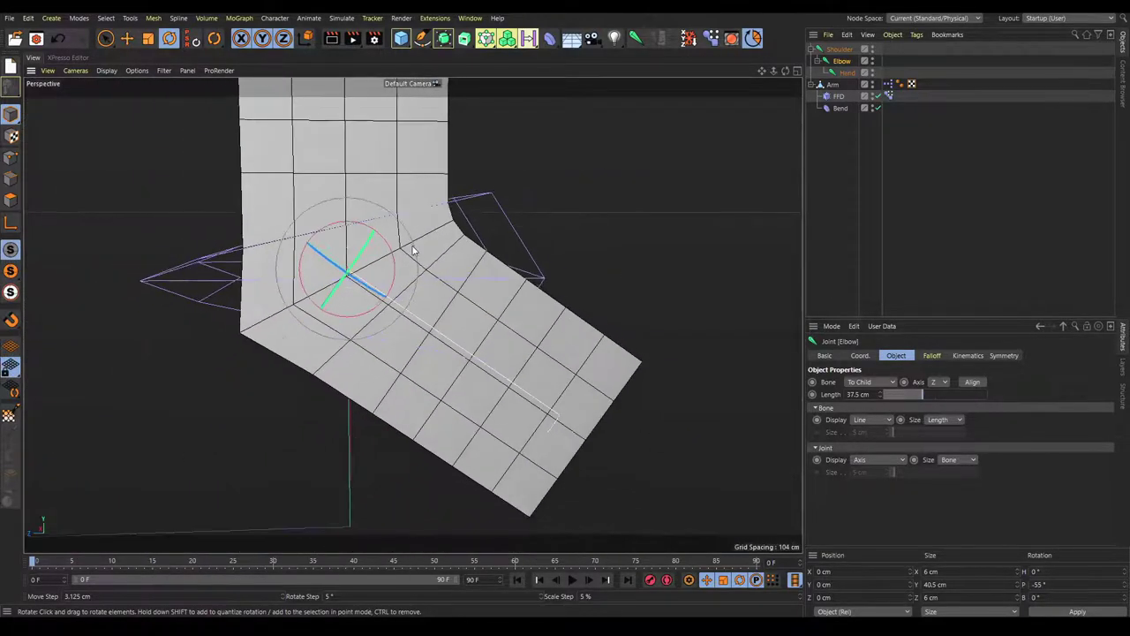
{"action": "middle_click_drag", "start_coordinate": [429, 240], "coordinate": [431, 252], "text": "alt"}
- In the XPresso setup, draw a rising spline from 0 to 1 for the Range Mapper feeding bend 2 Strength
{"action": "left_click", "coordinate": [54, 56]}
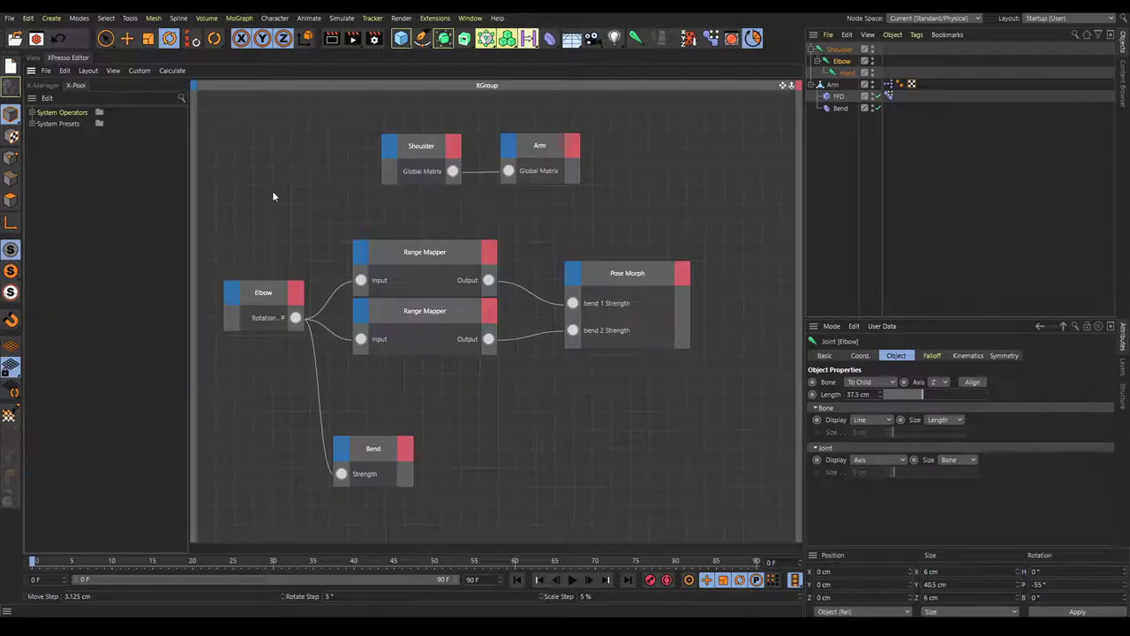
{"action": "left_click", "coordinate": [275, 193]}
{"action": "middle_click_drag", "start_coordinate": [300, 211], "coordinate": [317, 183], "text": "alt"}
{"action": "left_click", "coordinate": [421, 292]}
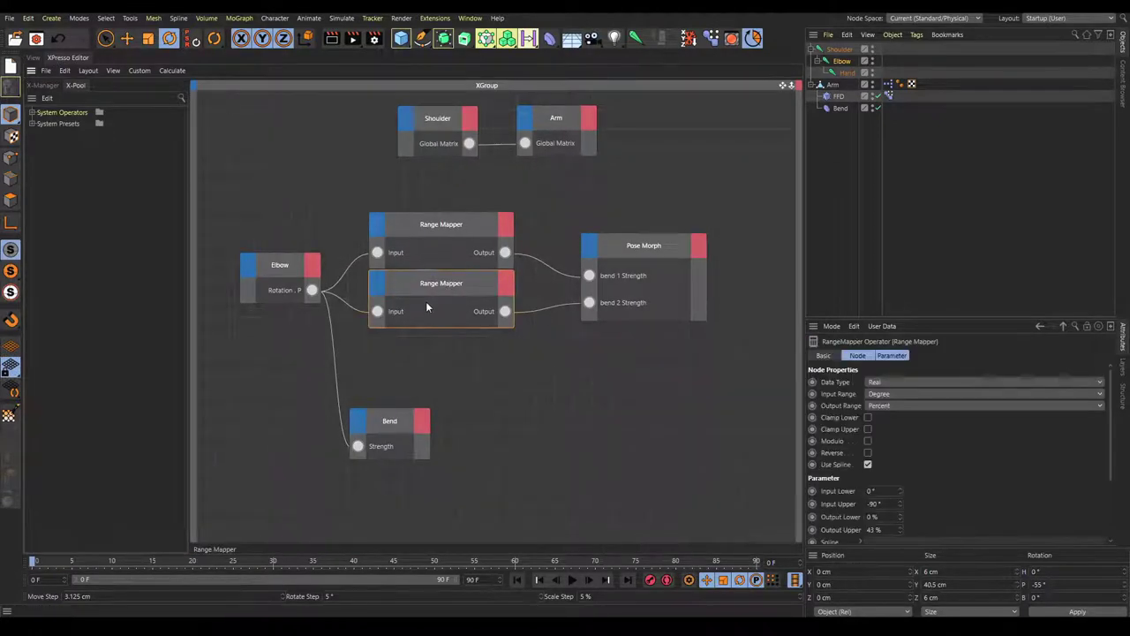
{"action": "scroll", "coordinate": [970, 454], "scroll_direction": "down", "scroll_amount": 3}
{"action": "scroll", "coordinate": [956, 490], "scroll_direction": "up", "scroll_amount": 2}
{"action": "scroll", "coordinate": [955, 490], "scroll_direction": "down", "scroll_amount": 3}
{"action": "scroll", "coordinate": [955, 486], "scroll_direction": "up", "scroll_amount": 3}
{"action": "scroll", "coordinate": [957, 484], "scroll_direction": "down", "scroll_amount": 2}
{"action": "scroll", "coordinate": [949, 484], "scroll_direction": "down", "scroll_amount": 1}
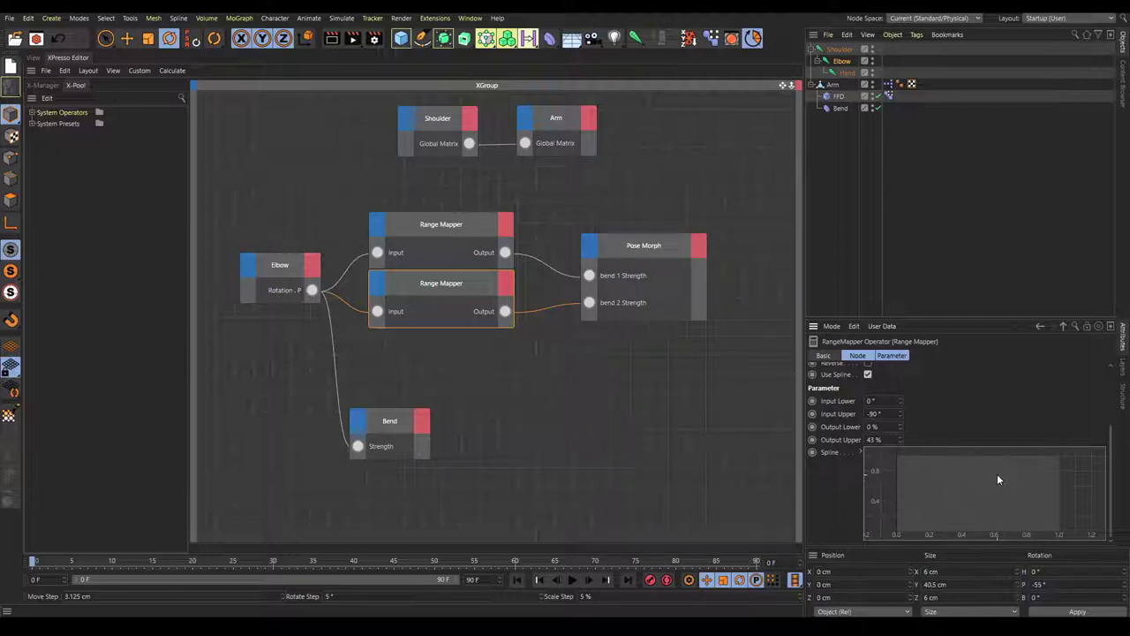
{"action": "left_click_drag", "start_coordinate": [924, 505], "coordinate": [1073, 454], "text": "ctrl"}
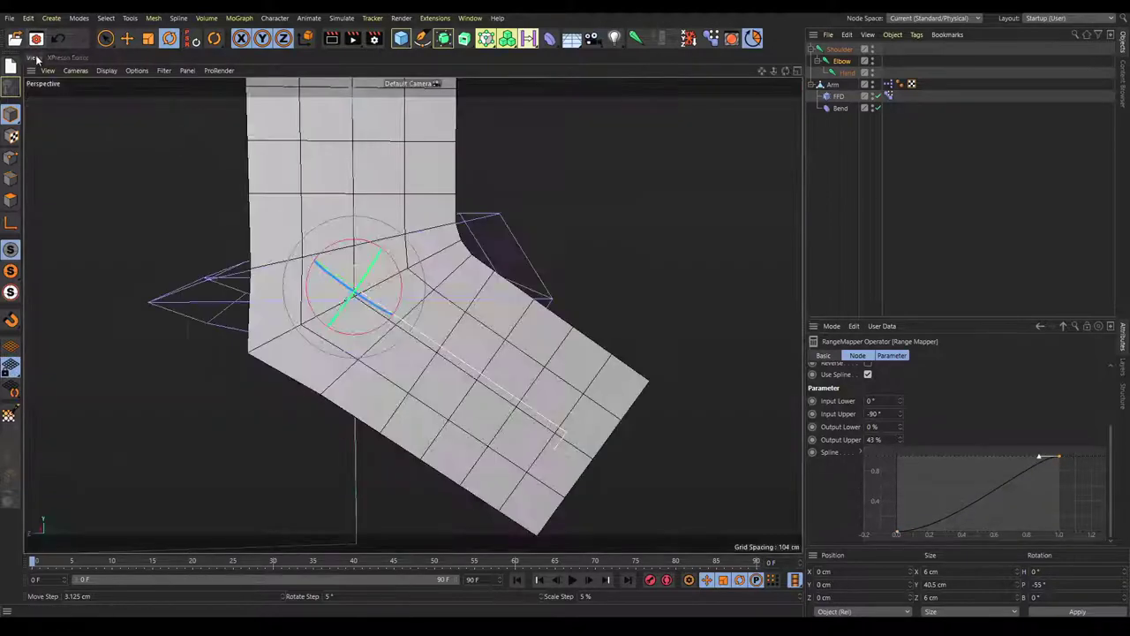
- Lower the tangent of the Range Mapper spline's end point while testing the Elbow joint at a pitch of -25°
{"action": "left_click", "coordinate": [33, 58]}
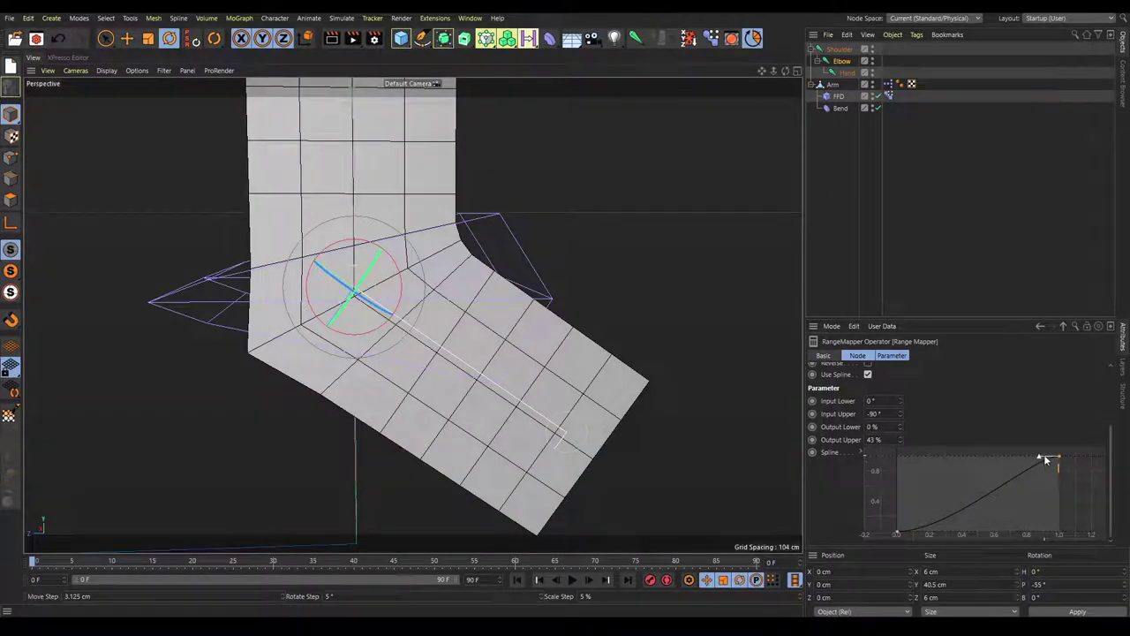
{"action": "mouse_move", "coordinate": [1039, 459]}
{"action": "left_mouse_down"}
{"action": "mouse_move", "coordinate": [1047, 469]}
{"action": "mouse_move", "coordinate": [1035, 489]}
{"action": "mouse_move", "coordinate": [1006, 479]}
{"action": "mouse_move", "coordinate": [1021, 509]}
{"action": "mouse_move", "coordinate": [992, 457]}
{"action": "mouse_move", "coordinate": [962, 500]}
{"action": "mouse_move", "coordinate": [1029, 493]}
{"action": "mouse_move", "coordinate": [974, 445]}
{"action": "mouse_move", "coordinate": [991, 502]}
{"action": "mouse_move", "coordinate": [1027, 444]}
{"action": "mouse_move", "coordinate": [943, 469]}
{"action": "mouse_move", "coordinate": [978, 494]}
{"action": "mouse_move", "coordinate": [1001, 467]}
{"action": "mouse_move", "coordinate": [1034, 470]}
{"action": "left_mouse_up"}
{"action": "left_click_drag", "start_coordinate": [400, 284], "coordinate": [517, 353]}
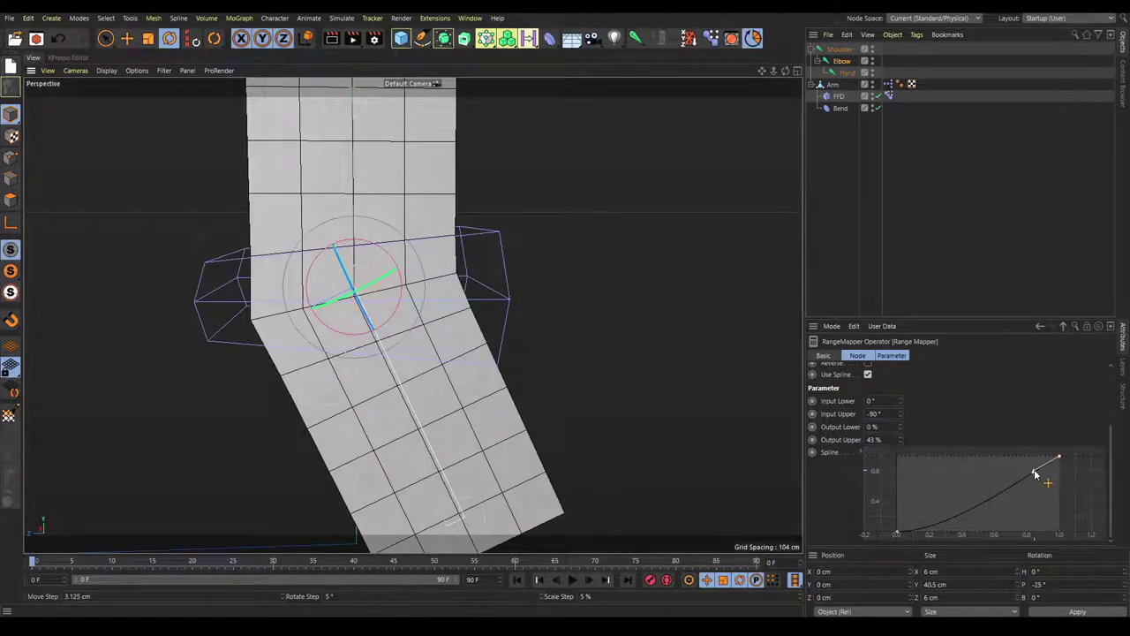
{"action": "left_click_drag", "start_coordinate": [1031, 470], "coordinate": [1033, 482]}
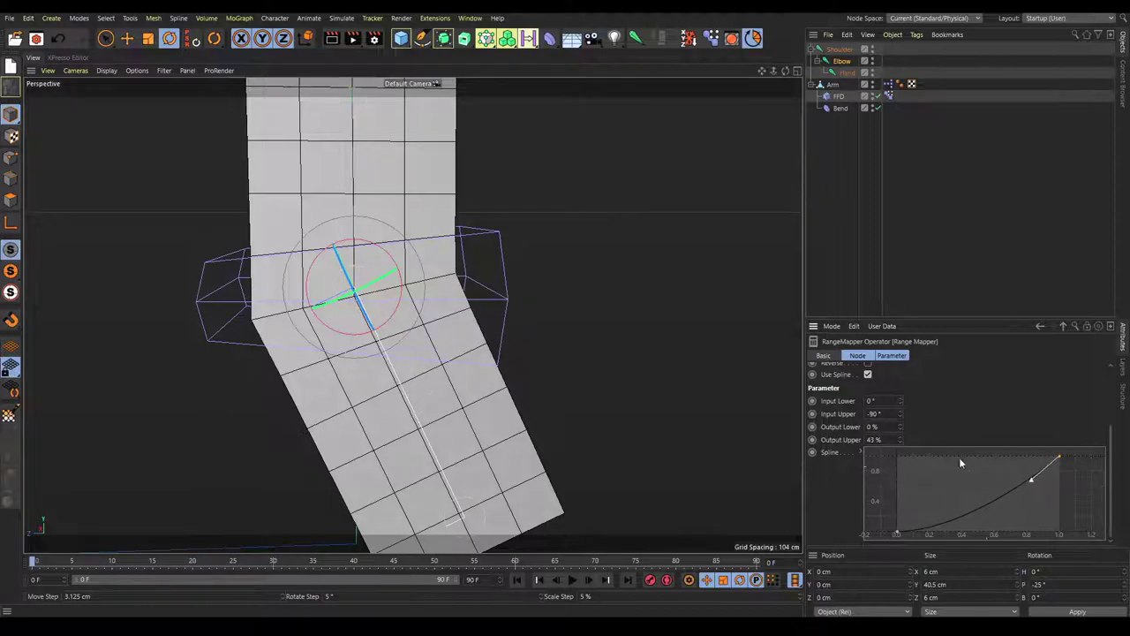
- Rotate the Elbow joint to -65° and adjust the spline's end tangent while watching the inner elbow crease up close
{"action": "left_click_drag", "start_coordinate": [401, 302], "coordinate": [411, 254]}
{"action": "right_click_drag", "start_coordinate": [463, 217], "coordinate": [491, 258], "text": "alt"}
{"action": "left_click_drag", "start_coordinate": [491, 258], "coordinate": [469, 242], "text": "alt"}
{"action": "middle_click_drag", "start_coordinate": [470, 242], "coordinate": [499, 286], "text": "alt"}
{"action": "left_click_drag", "start_coordinate": [499, 285], "coordinate": [518, 293], "text": "alt"}
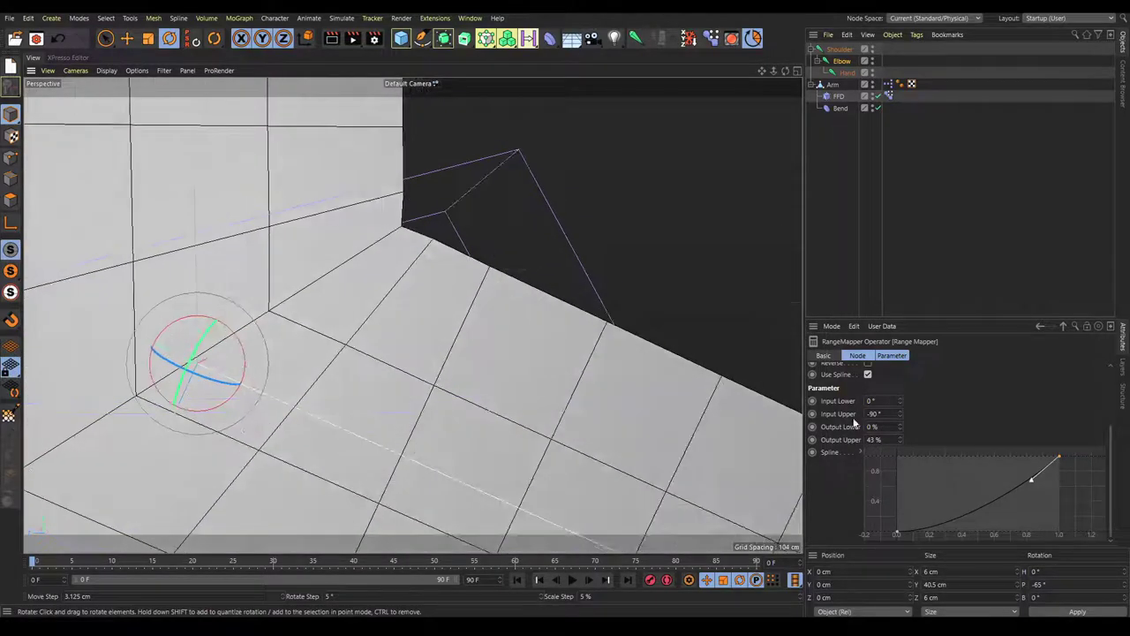
{"action": "mouse_move", "coordinate": [1035, 484]}
{"action": "left_mouse_down"}
{"action": "mouse_move", "coordinate": [1022, 462]}
{"action": "mouse_move", "coordinate": [1023, 478]}
{"action": "left_mouse_up"}
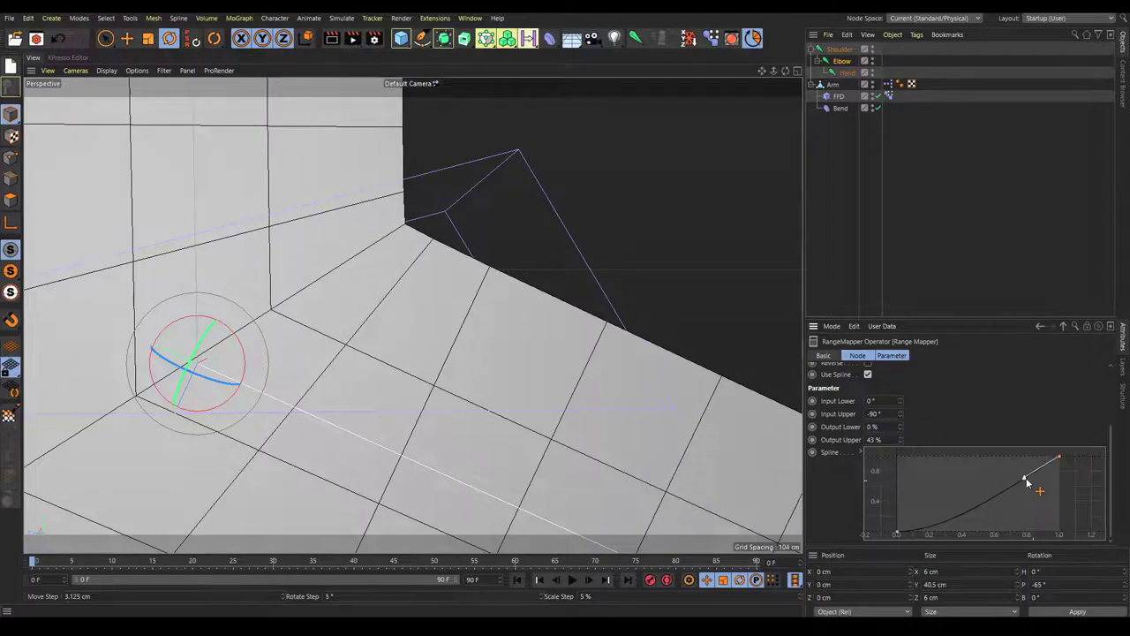
- Check the elbow deformation at a pitch of -15° and at a stronger bend, with the spline's start point selected
{"action": "scroll", "coordinate": [419, 325], "scroll_direction": "down", "scroll_amount": 3}
{"action": "left_click_drag", "start_coordinate": [398, 315], "coordinate": [389, 348]}
{"action": "middle_click_drag", "start_coordinate": [389, 349], "coordinate": [432, 273], "text": "alt"}
{"action": "left_click", "coordinate": [897, 530]}
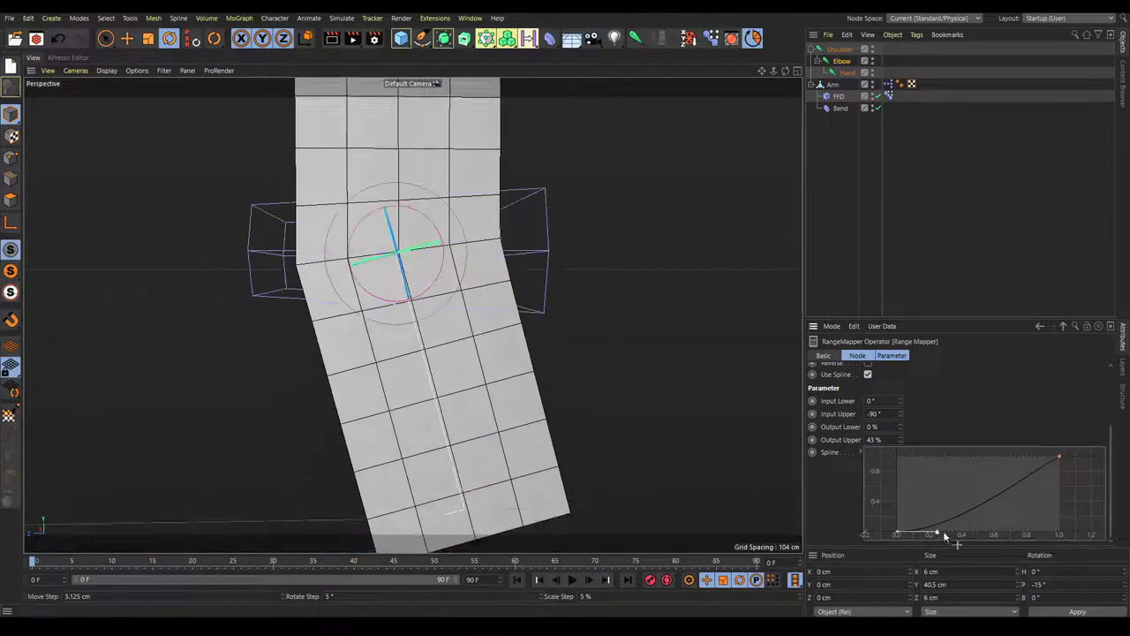
{"action": "left_click_drag", "start_coordinate": [444, 261], "coordinate": [435, 218]}
{"action": "right_click_drag", "start_coordinate": [506, 180], "coordinate": [622, 112], "text": "alt"}
- Fine-tune the spline's end tangent while rotating the Elbow joint back and forth, ending at a pitch of -90°
{"action": "left_click", "coordinate": [1059, 456]}
{"action": "left_click_drag", "start_coordinate": [1023, 478], "coordinate": [1022, 473]}
{"action": "key", "text": "ctrl+shift+z"}
{"action": "key", "text": "ctrl+shift+z"}
{"action": "mouse_move", "coordinate": [395, 301]}
{"action": "left_mouse_down"}
{"action": "mouse_move", "coordinate": [397, 321]}
{"action": "mouse_move", "coordinate": [391, 280]}
{"action": "left_mouse_up"}
{"action": "scroll", "coordinate": [406, 324], "scroll_direction": "up", "scroll_amount": 2}
{"action": "left_click_drag", "start_coordinate": [1021, 470], "coordinate": [1032, 483]}
{"action": "left_click_drag", "start_coordinate": [409, 325], "coordinate": [410, 308]}
{"action": "left_click_drag", "start_coordinate": [1032, 482], "coordinate": [1016, 472]}
{"action": "left_click_drag", "start_coordinate": [410, 308], "coordinate": [435, 269]}
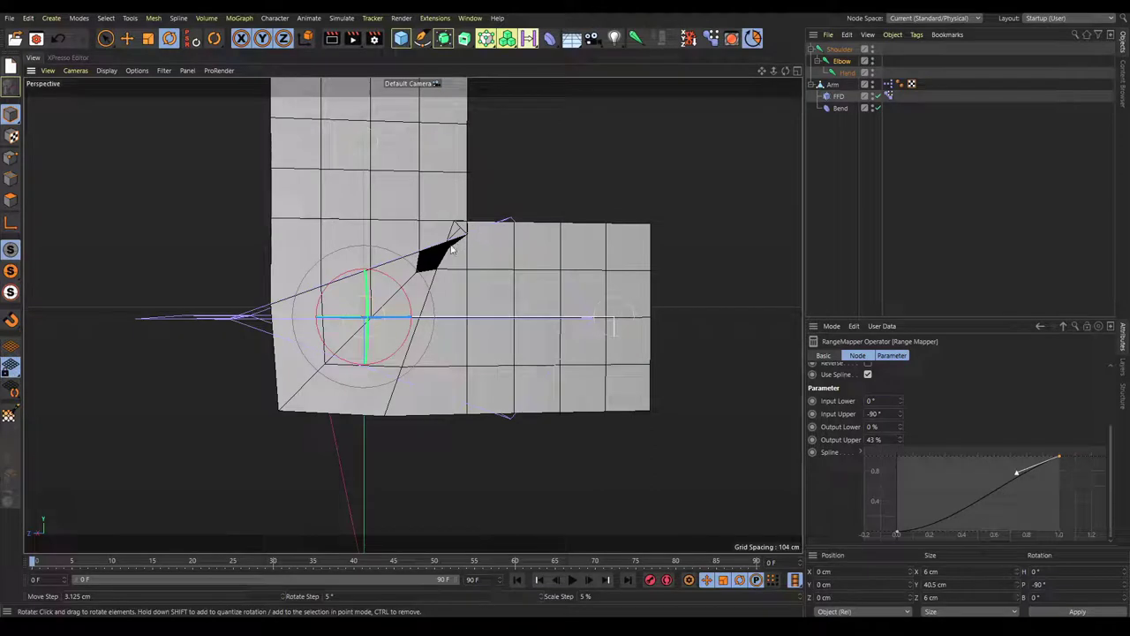
- Render the perspective view to check the fully bent elbow for artefacts, and return to the editor display
{"action": "left_click", "coordinate": [331, 38]}
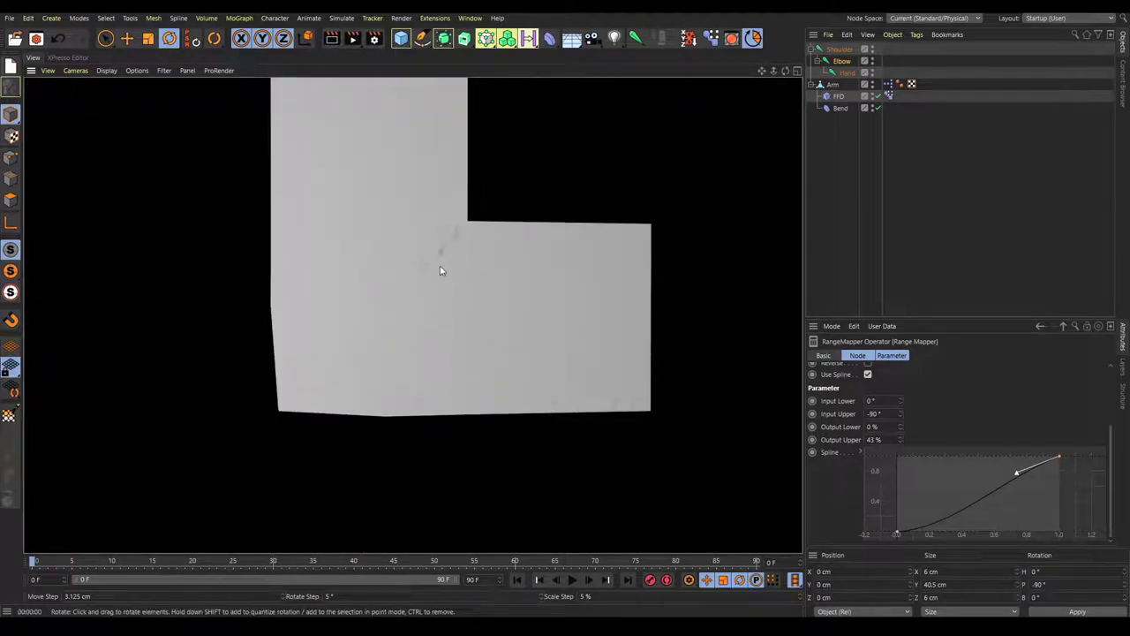
{"action": "left_click", "coordinate": [531, 166]}
{"action": "key", "text": "ctrl+z"}
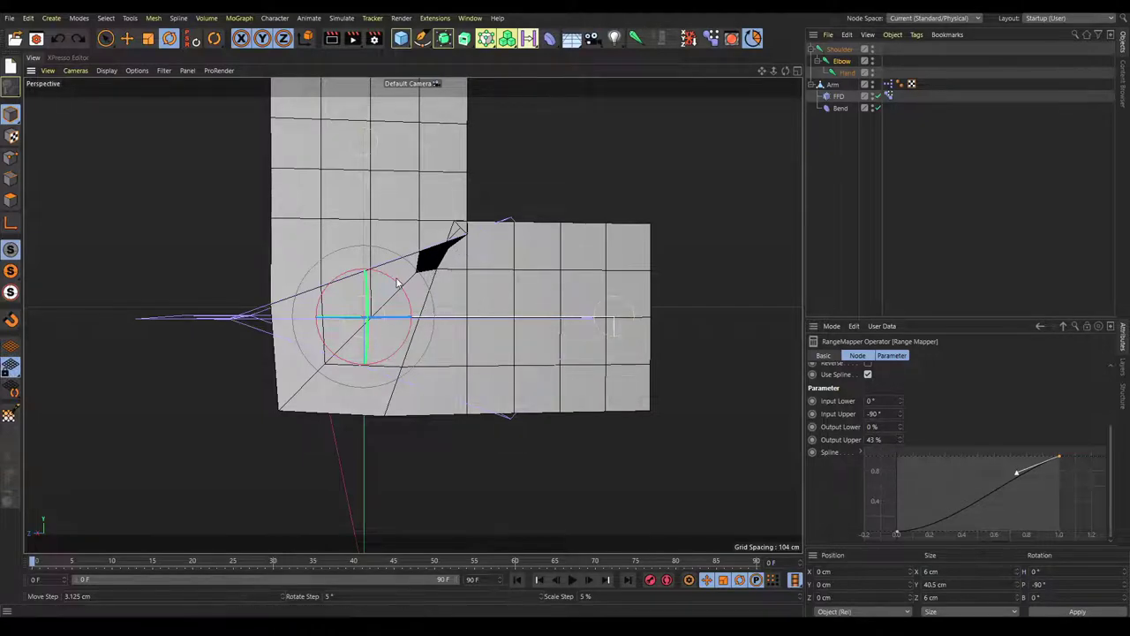
- Rotate the Elbow joint back so the arm is straight, and deselect it
{"action": "left_click_drag", "start_coordinate": [395, 287], "coordinate": [441, 371]}
{"action": "left_click_drag", "start_coordinate": [570, 288], "coordinate": [328, 260], "text": "alt"}
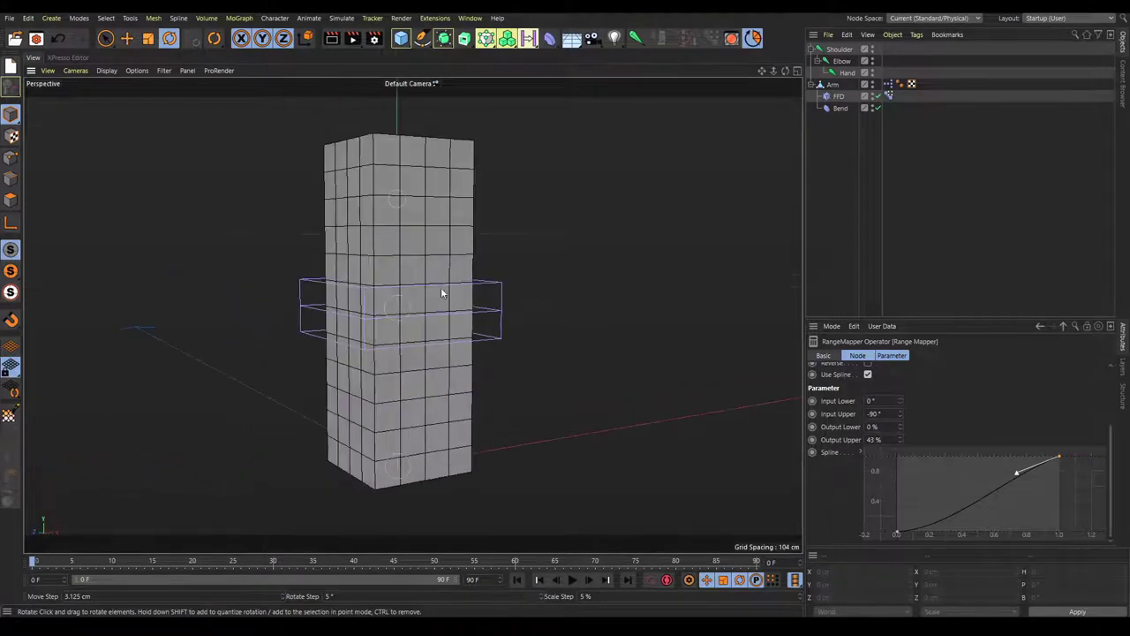
{"action": "middle_click_drag", "start_coordinate": [439, 228], "coordinate": [501, 244], "text": "alt"}
{"action": "left_click_drag", "start_coordinate": [500, 249], "coordinate": [445, 238], "text": "alt"}
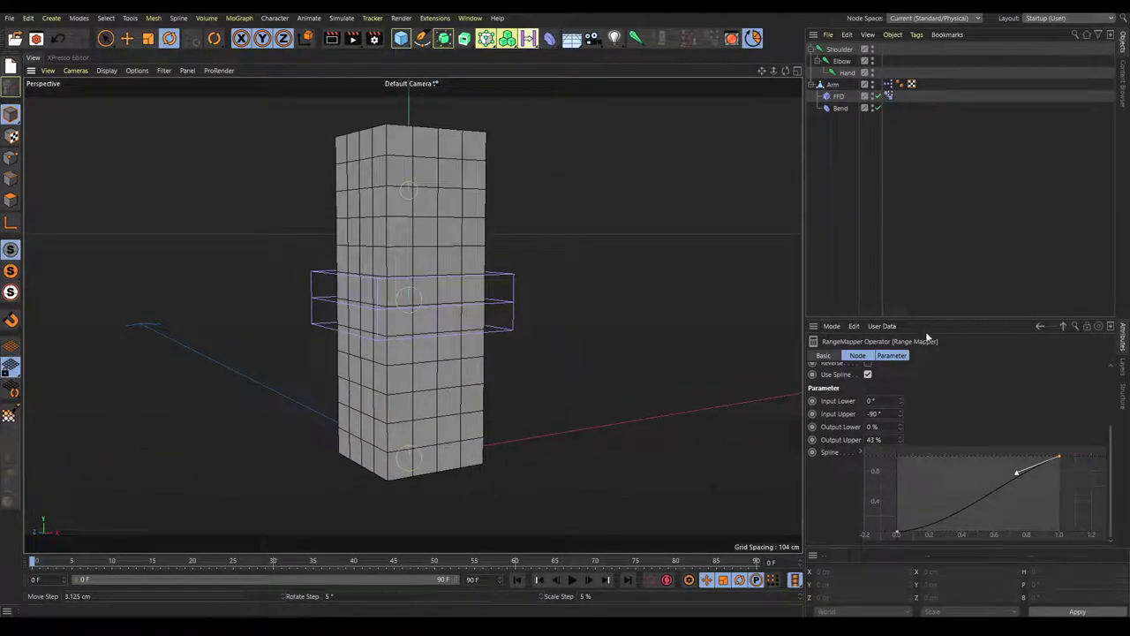
- Add an IK tag to the Shoulder joint
{"action": "left_click", "coordinate": [843, 50]}
{"action": "right_click", "coordinate": [845, 51]}
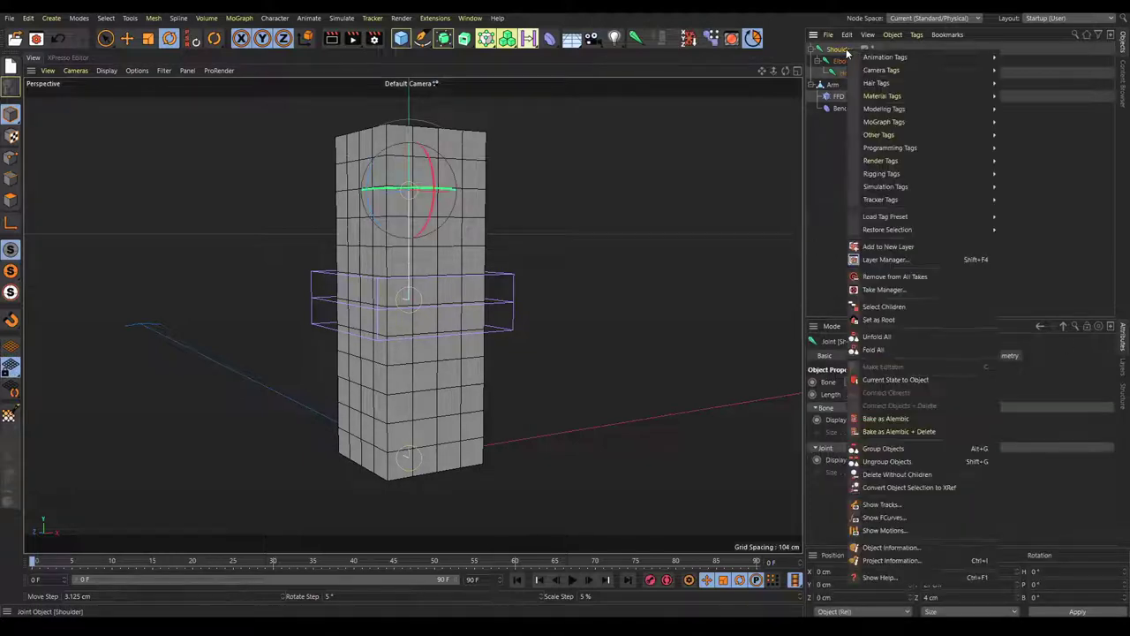
{"action": "mouse_move", "coordinate": [894, 175]}
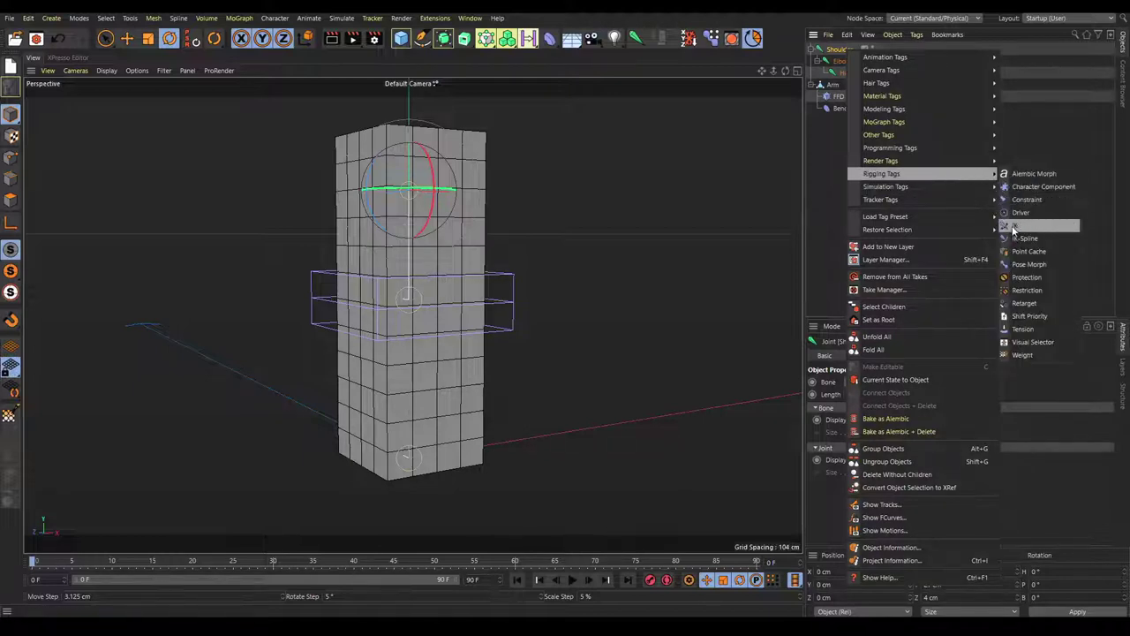
{"action": "left_click", "coordinate": [1014, 230]}
- Enable axis modification for the Hand joint and set its Z position to -0.01 cm
{"action": "left_click", "coordinate": [837, 74]}
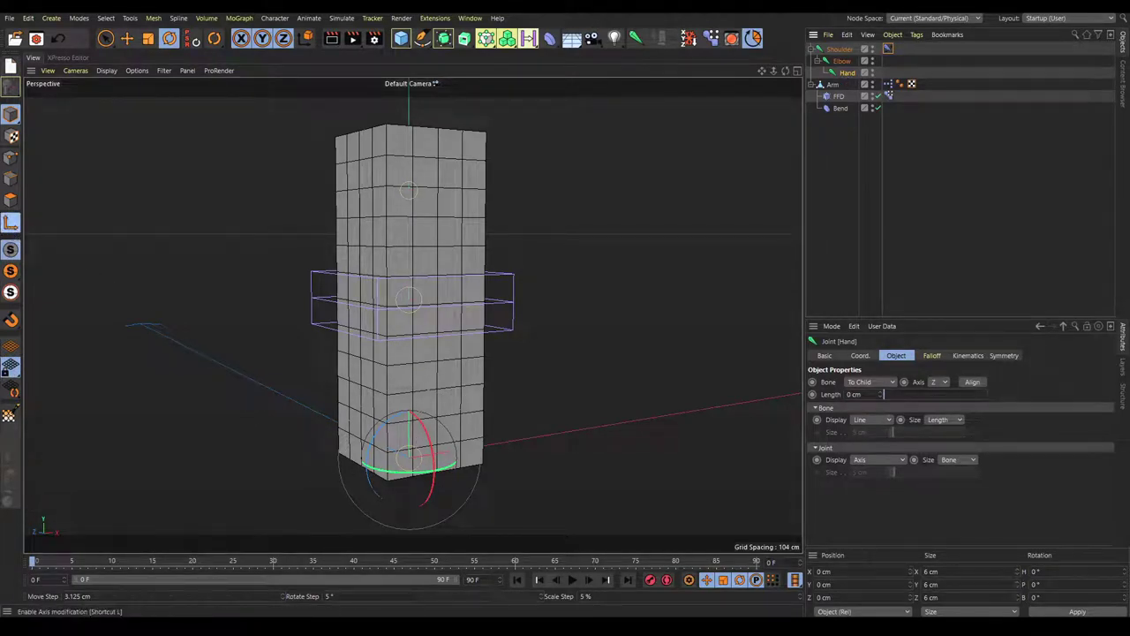
{"action": "left_click", "coordinate": [7, 226]}
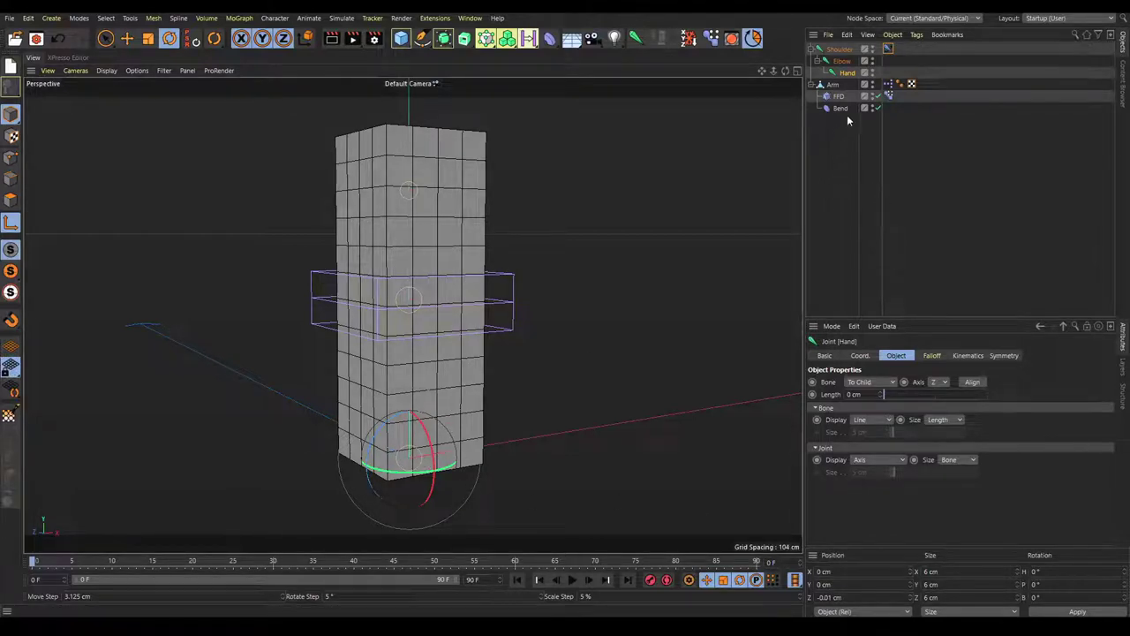
- Assign the Hand joint as the IK tag's End and add a goal for it
{"action": "left_click", "coordinate": [888, 50]}
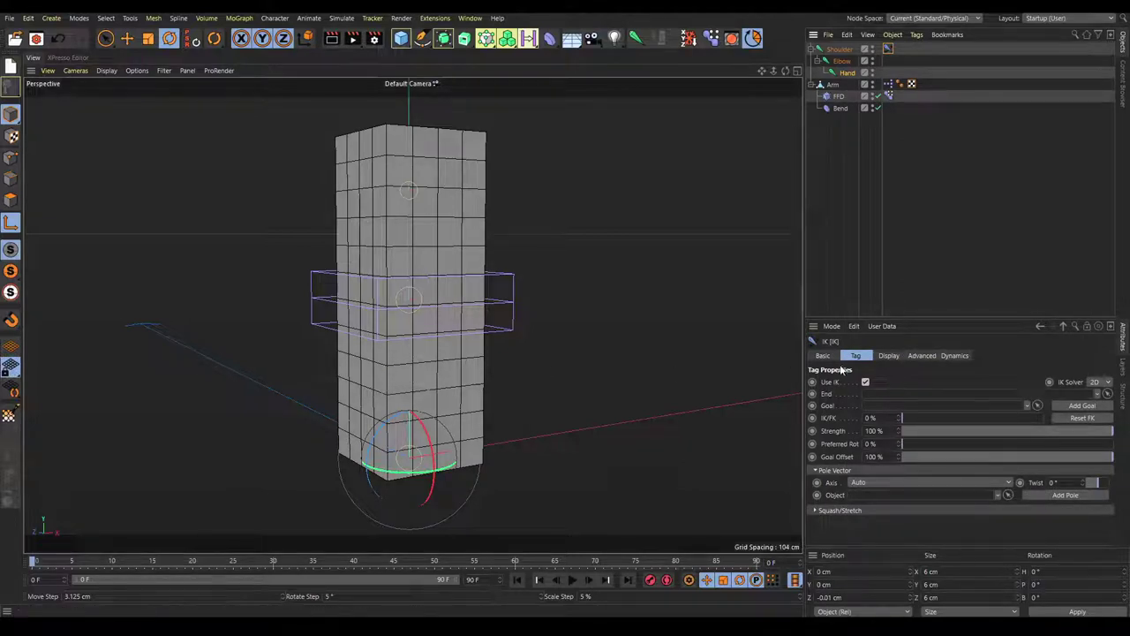
{"action": "left_click", "coordinate": [888, 50]}
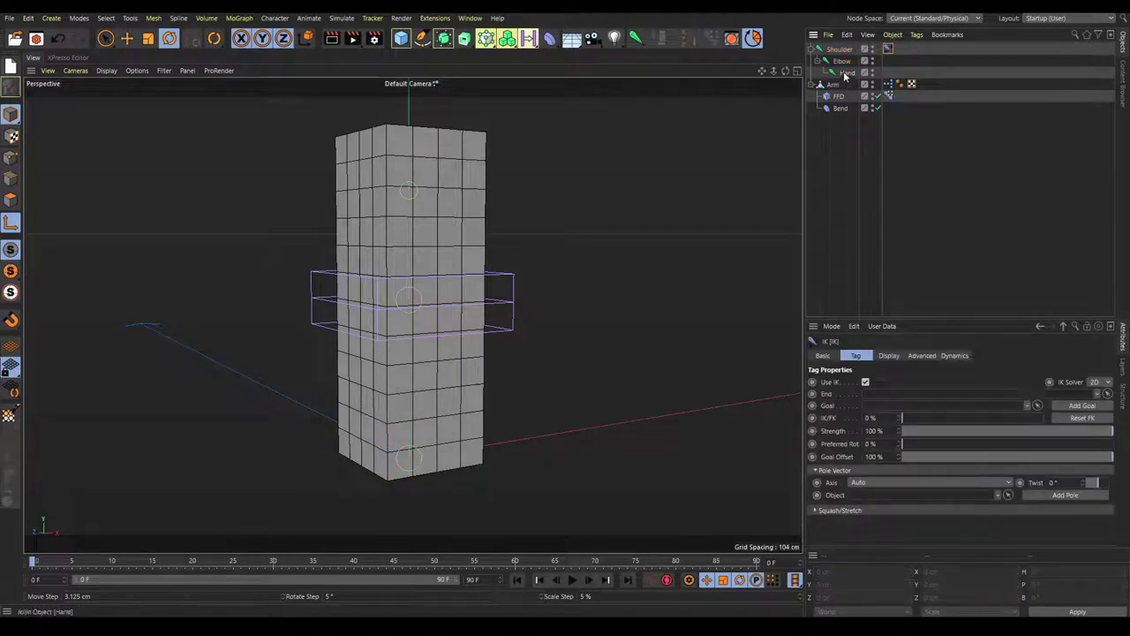
{"action": "left_click_drag", "start_coordinate": [843, 74], "coordinate": [836, 85]}
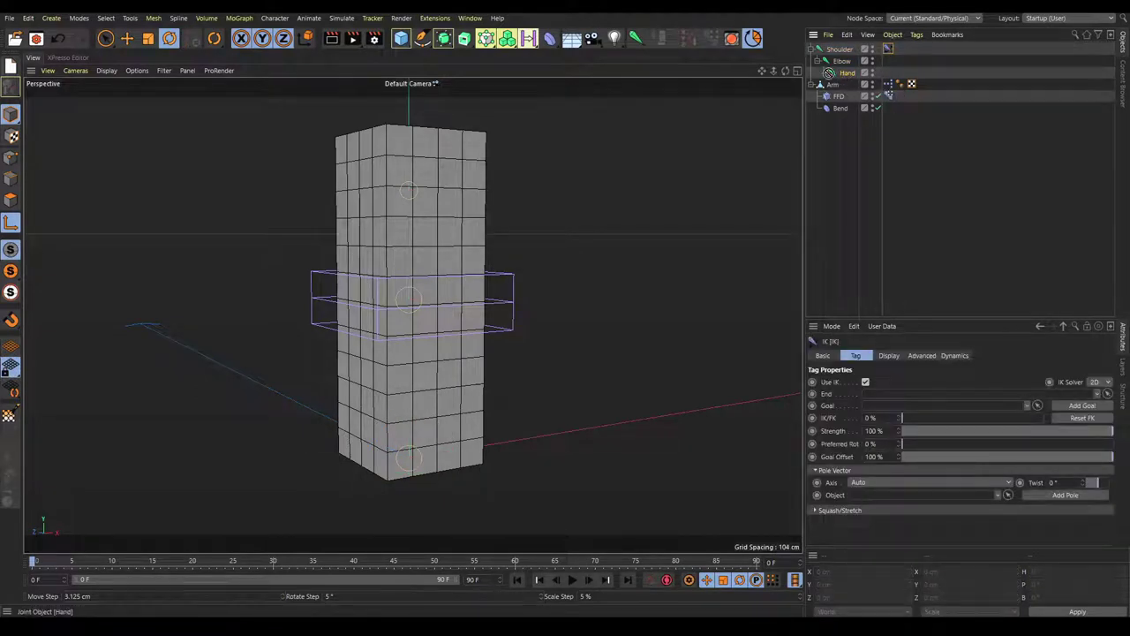
{"action": "left_click_drag", "start_coordinate": [853, 397], "coordinate": [879, 399]}
{"action": "left_click", "coordinate": [1082, 406]}
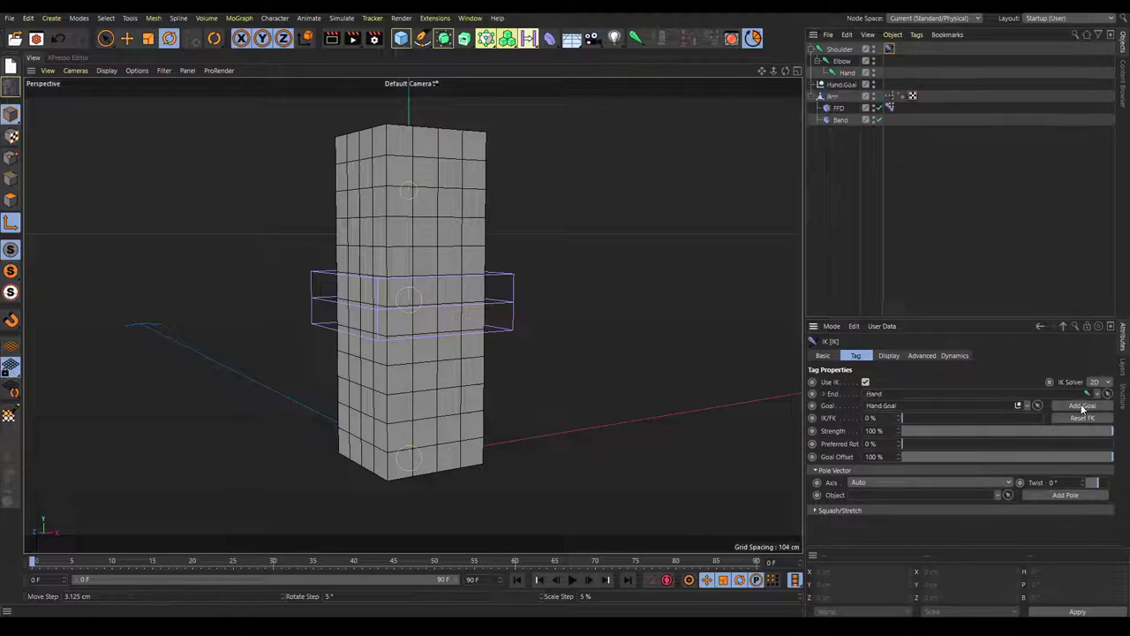
- Try moving the Hand.Goal null in the perspective view to test the arm's IK
{"action": "left_click", "coordinate": [839, 85]}
{"action": "key", "text": "e"}
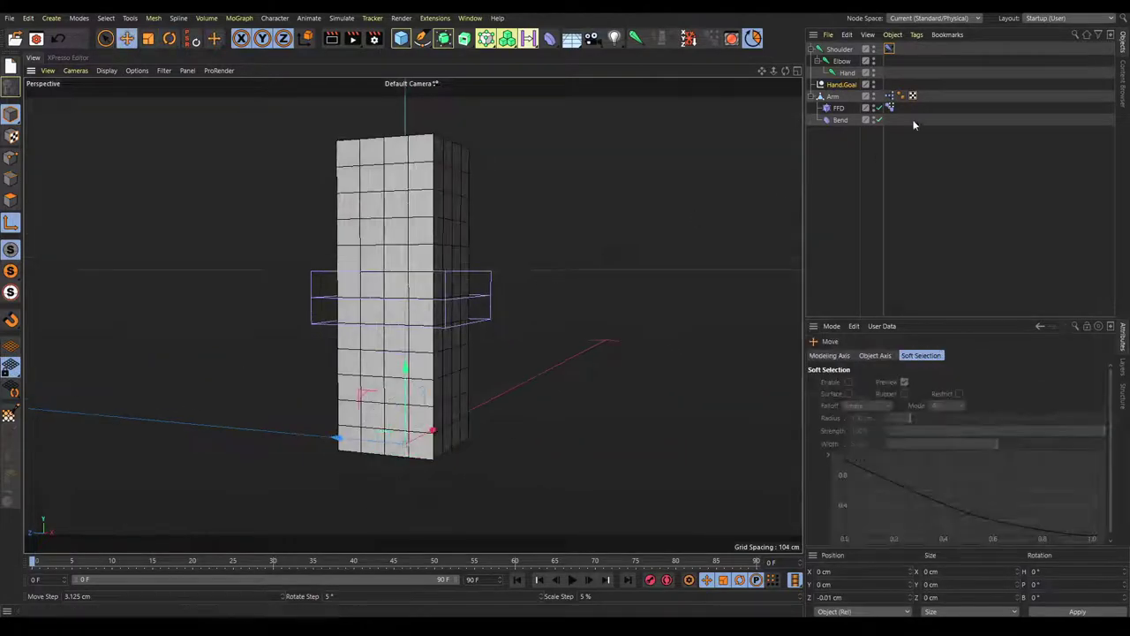
{"action": "left_click_drag", "start_coordinate": [549, 349], "coordinate": [415, 300]}
{"action": "left_click_drag", "start_coordinate": [719, 97], "coordinate": [633, 164]}
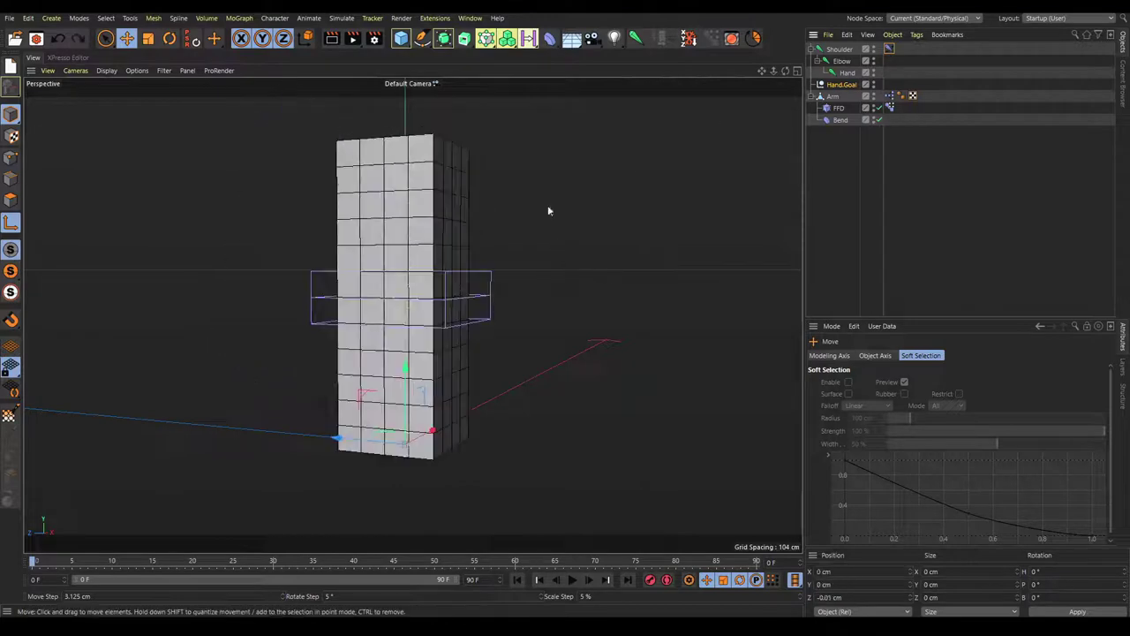
- Hide the FFD and Bend deformers in the viewport
{"action": "left_click", "coordinate": [874, 109]}
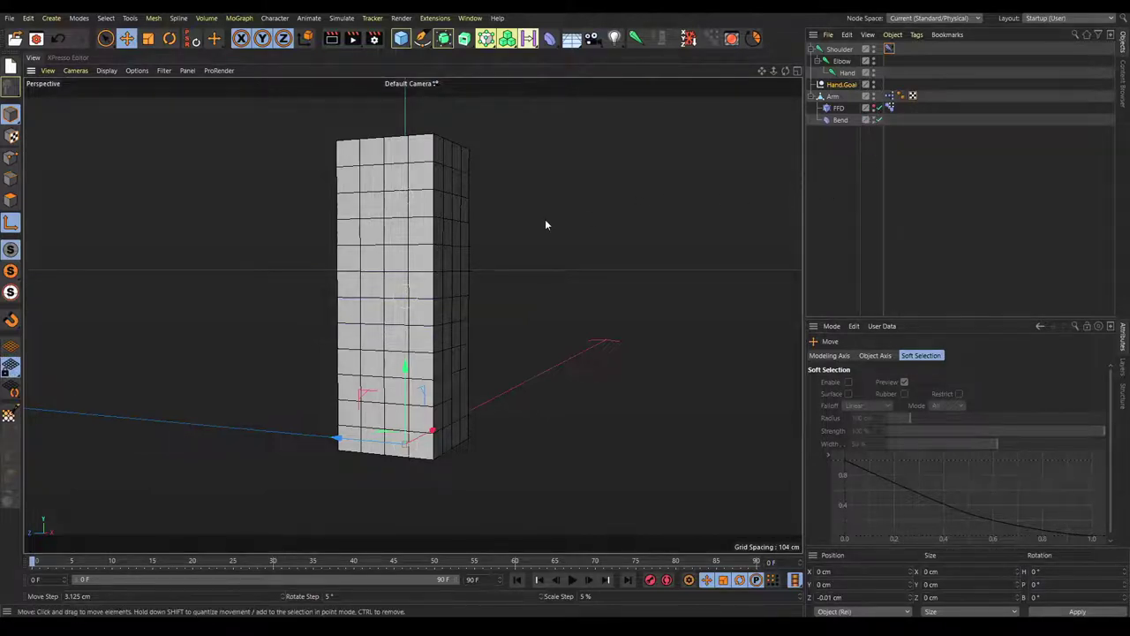
{"action": "left_click_drag", "start_coordinate": [520, 246], "coordinate": [448, 216], "text": "alt"}
{"action": "left_click_drag", "start_coordinate": [362, 185], "coordinate": [429, 221], "text": "alt"}
{"action": "middle_click_drag", "start_coordinate": [362, 187], "coordinate": [424, 255], "text": "alt"}
{"action": "left_click_drag", "start_coordinate": [423, 255], "coordinate": [644, 260], "text": "alt"}
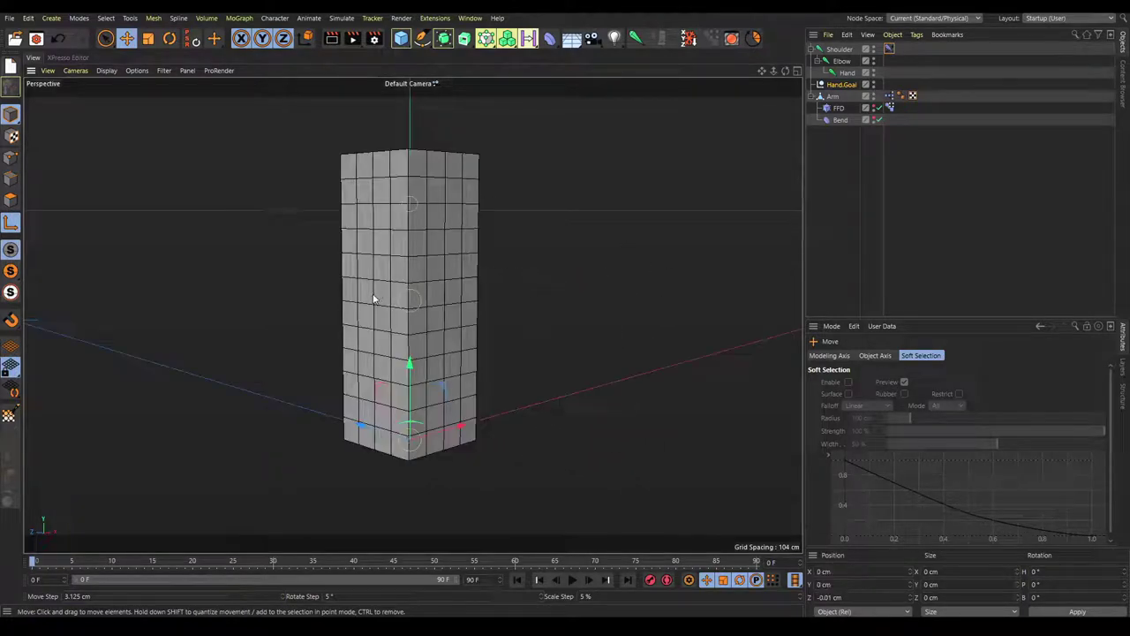
- Create two Circle splines at the arm's base, scale the second to a radius of 18.8 cm, and enable quantizing
{"action": "scroll", "coordinate": [409, 263], "scroll_direction": "down", "scroll_amount": 3}
{"action": "mouse_move", "coordinate": [403, 270]}
{"action": "middle_mouse_down", "text": "alt"}
{"action": "mouse_move", "coordinate": [439, 251]}
{"action": "mouse_move", "coordinate": [403, 272]}
{"action": "middle_mouse_up", "text": "alt"}
{"action": "right_click_drag", "start_coordinate": [411, 272], "coordinate": [436, 263], "text": "alt"}
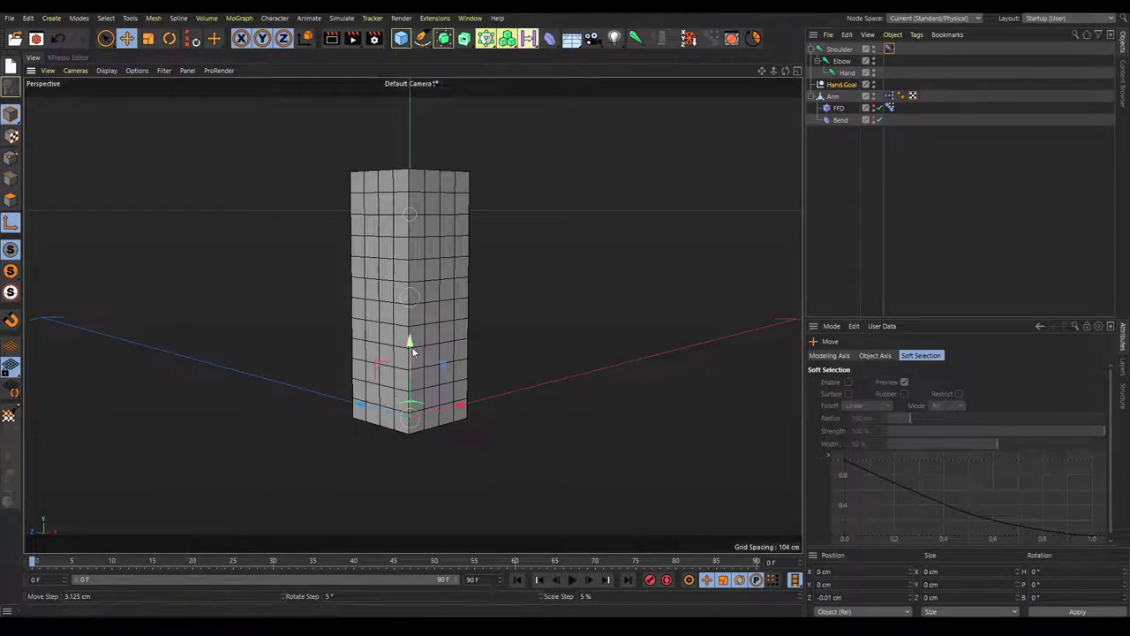
{"action": "left_click", "coordinate": [422, 38]}
{"action": "left_click", "coordinate": [543, 76]}
{"action": "key", "text": "t"}
{"action": "left_click_drag", "start_coordinate": [673, 170], "coordinate": [336, 331]}
{"action": "left_click", "coordinate": [753, 40]}
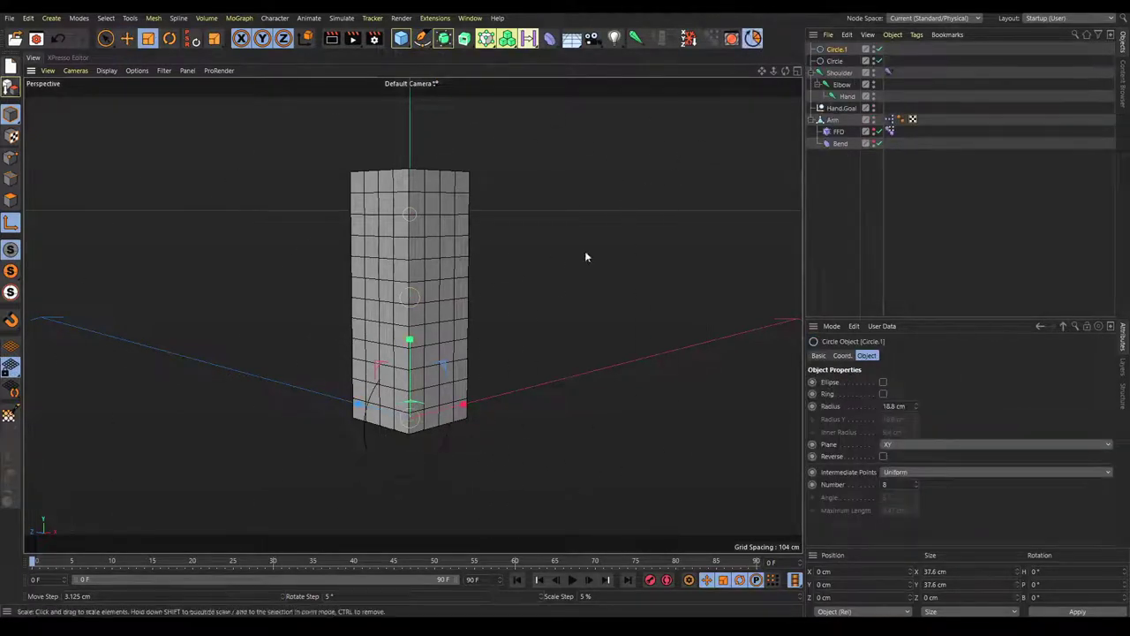
- Pitch the second circle 90°, duplicate it and rotate the copy perpendicular so the three circles outline a sphere
{"action": "key", "text": "r"}
{"action": "left_click_drag", "start_coordinate": [423, 386], "coordinate": [448, 456]}
{"action": "key", "text": "ctrl+c"}
{"action": "key", "text": "ctrl+v"}
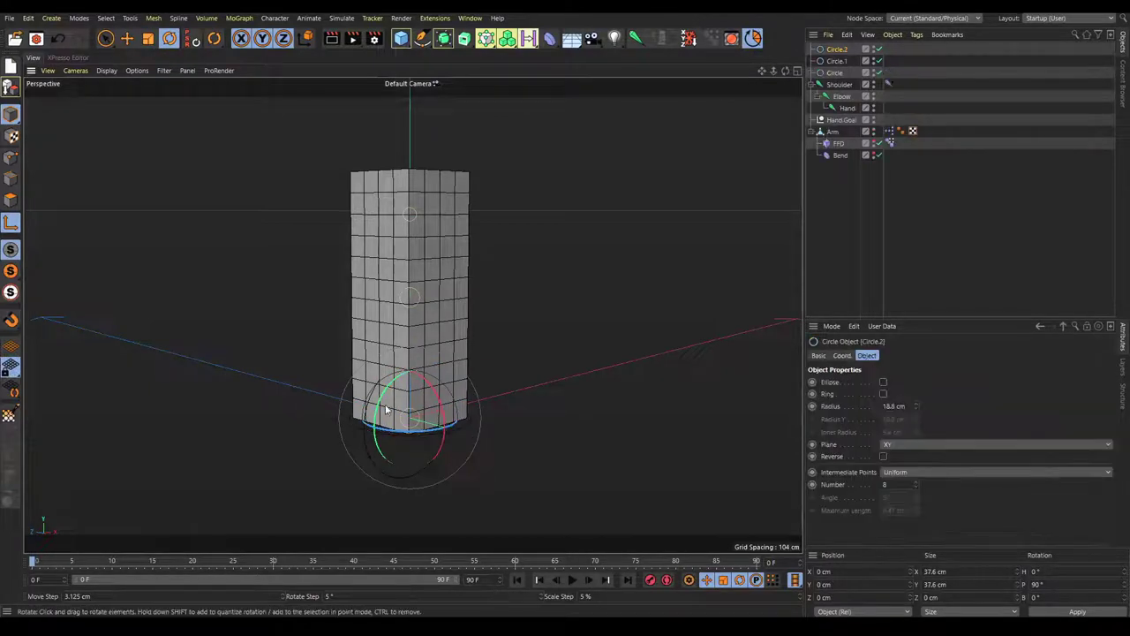
{"action": "left_click_drag", "start_coordinate": [379, 405], "coordinate": [428, 362], "text": "shift"}
{"action": "left_click", "coordinate": [512, 315]}
{"action": "mouse_move", "coordinate": [513, 315]}
{"action": "left_mouse_down", "text": "alt"}
{"action": "mouse_move", "coordinate": [412, 273]}
{"action": "mouse_move", "coordinate": [347, 321]}
{"action": "mouse_move", "coordinate": [494, 311]}
{"action": "mouse_move", "coordinate": [499, 327]}
{"action": "left_mouse_up", "text": "alt"}
{"action": "left_click_drag", "start_coordinate": [739, 114], "coordinate": [468, 411], "text": "alt"}
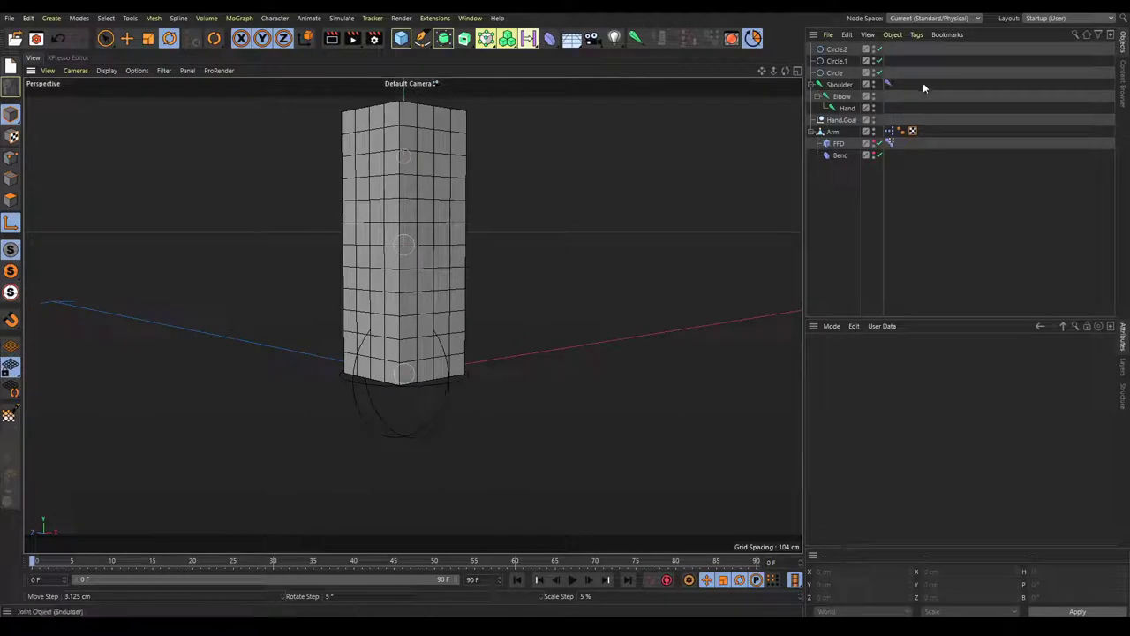
- Connect and delete the three circles into a single spline and rename it Goal
{"action": "left_click", "coordinate": [837, 50]}
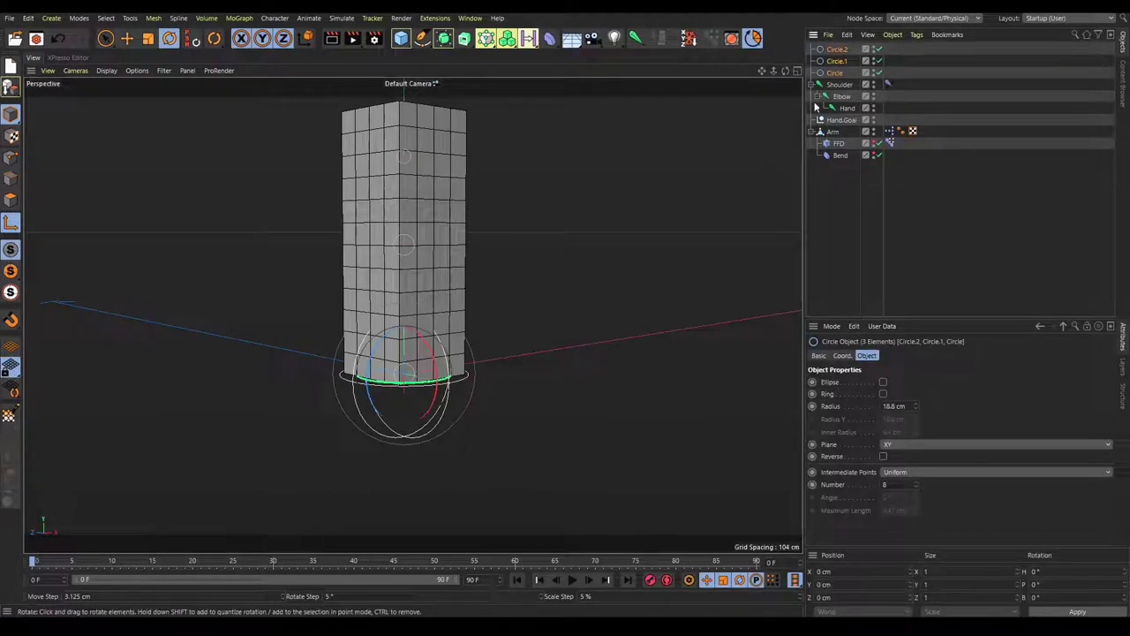
{"action": "right_click", "coordinate": [835, 54]}
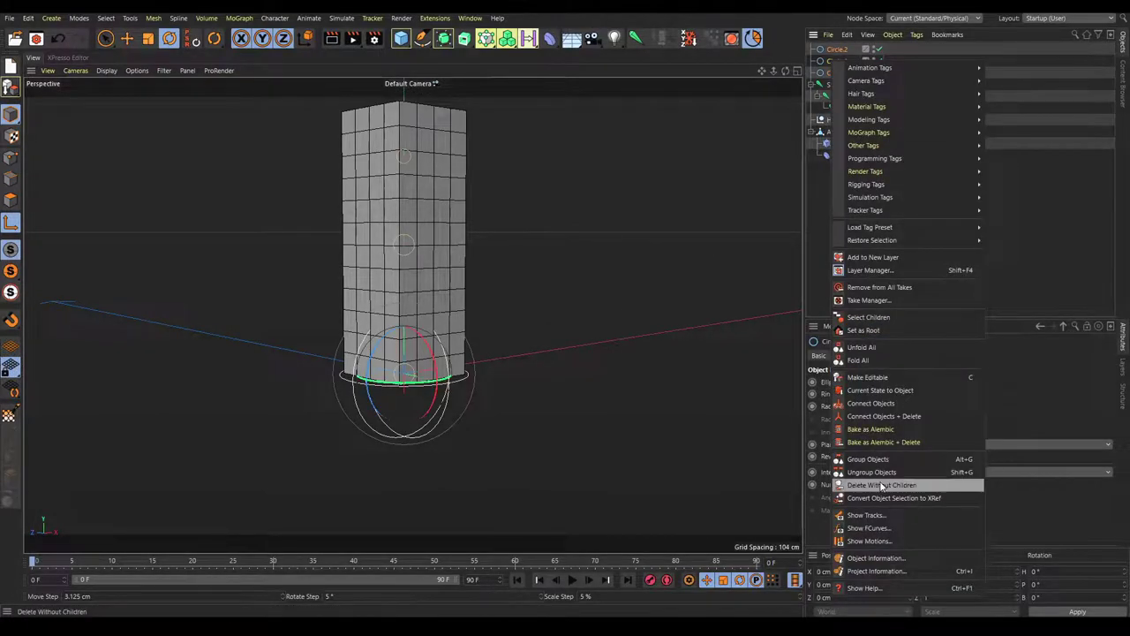
{"action": "left_click", "coordinate": [893, 415]}
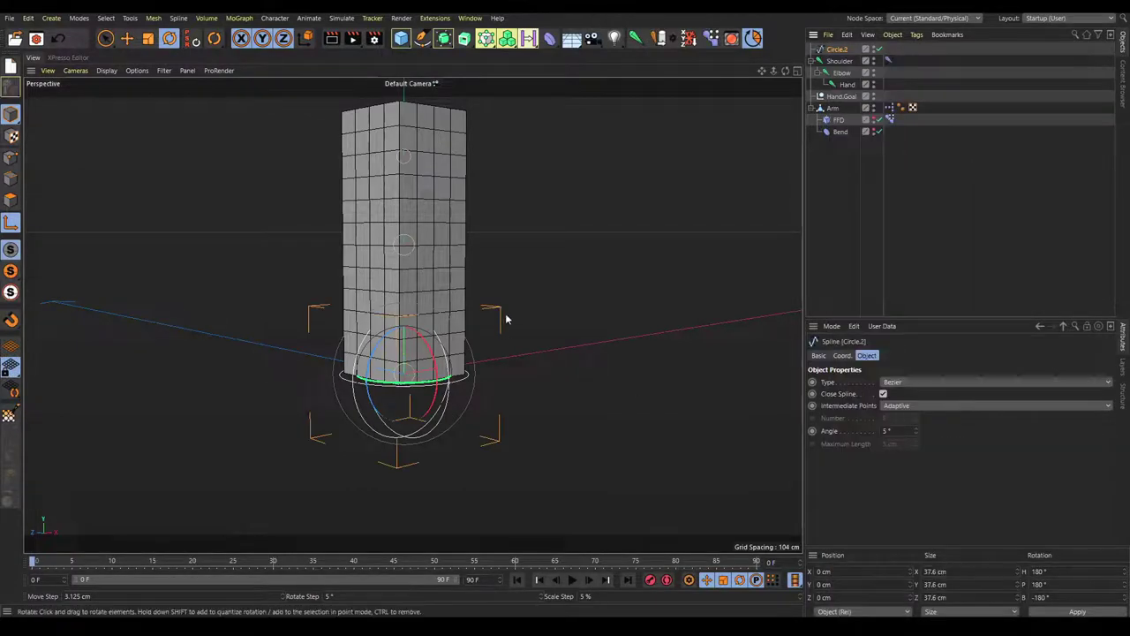
{"action": "double_click", "coordinate": [837, 50]}
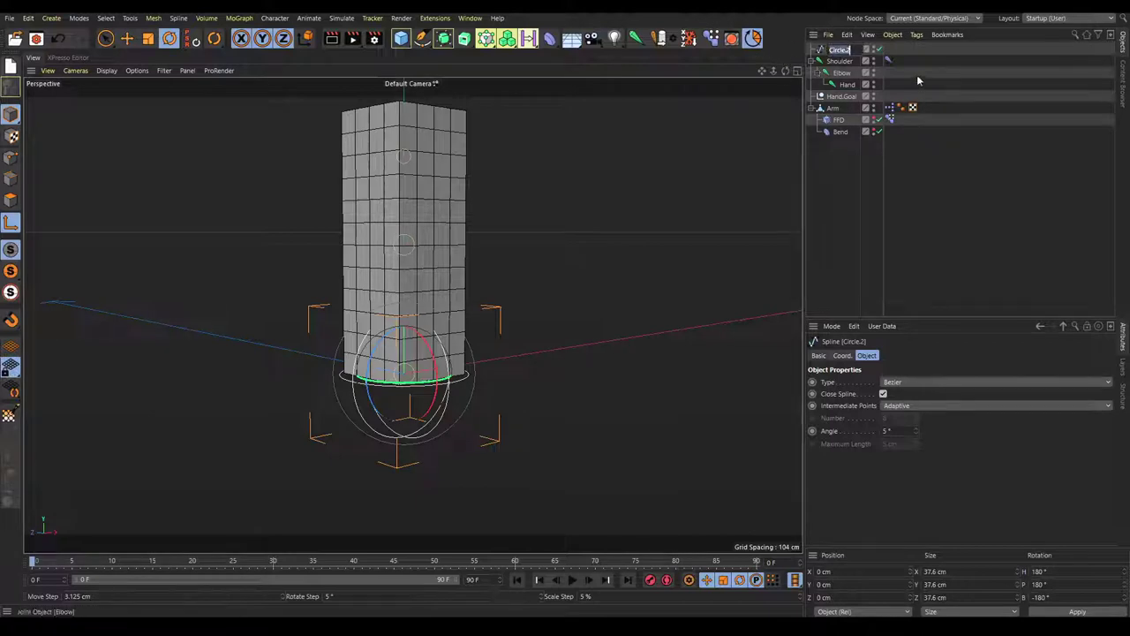
{"action": "type", "text": "Goal"}
{"action": "key", "text": "Return"}
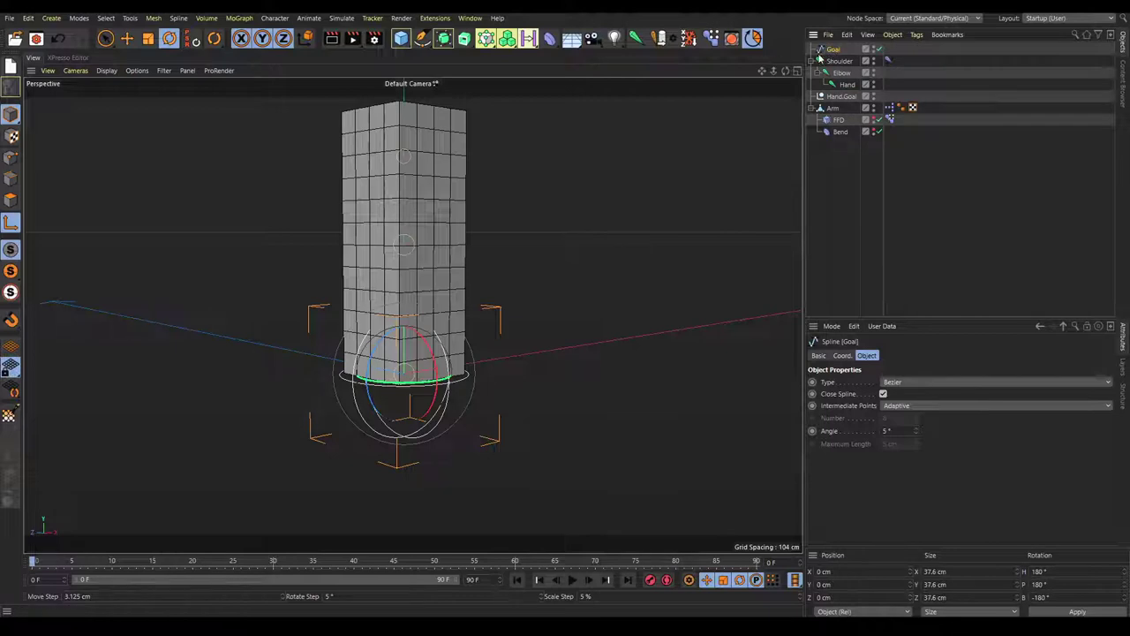
- Set the Goal spline's Display Color to On with white
{"action": "left_click", "coordinate": [818, 355]}
{"action": "left_click", "coordinate": [886, 457]}
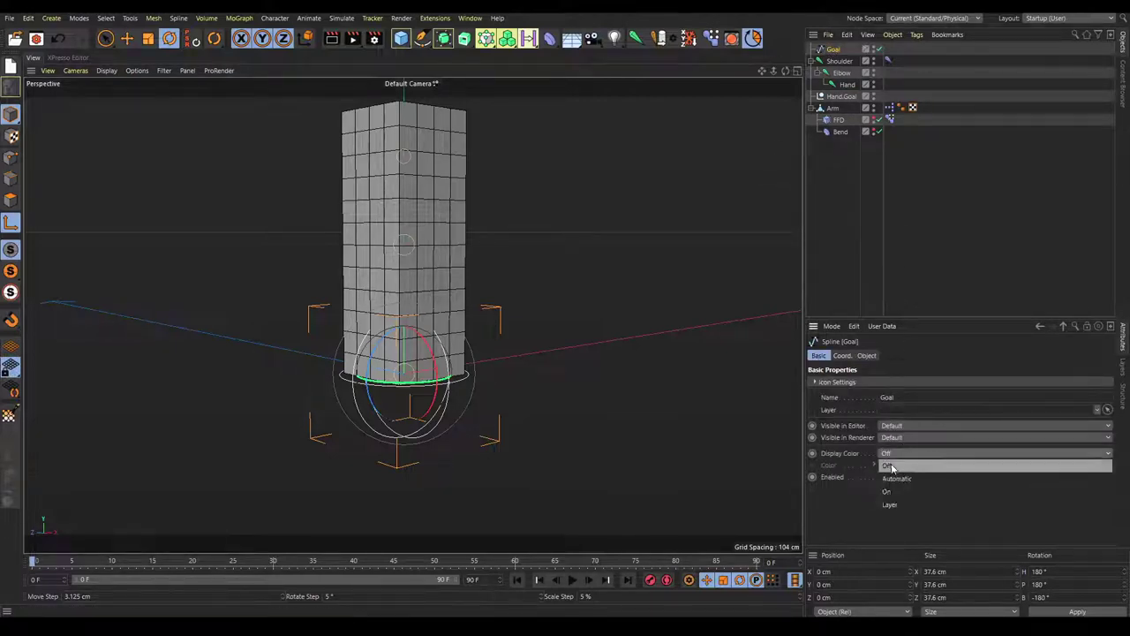
{"action": "left_click", "coordinate": [890, 491]}
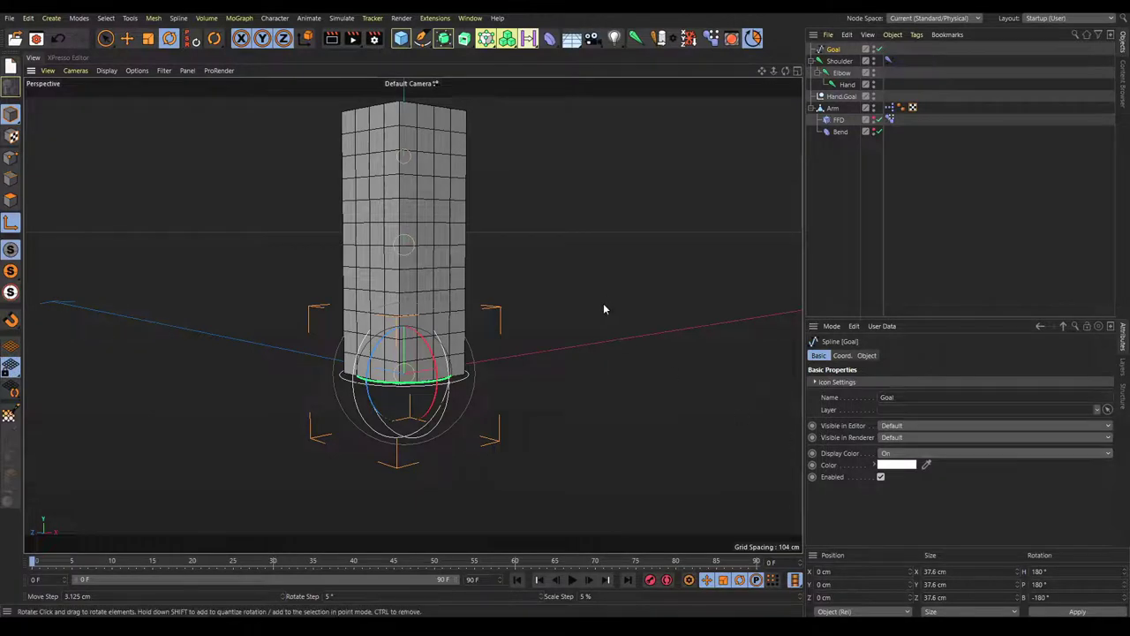
- Turn off axis modification and make Hand.Goal a child of the Goal spline
{"action": "key", "text": "e"}
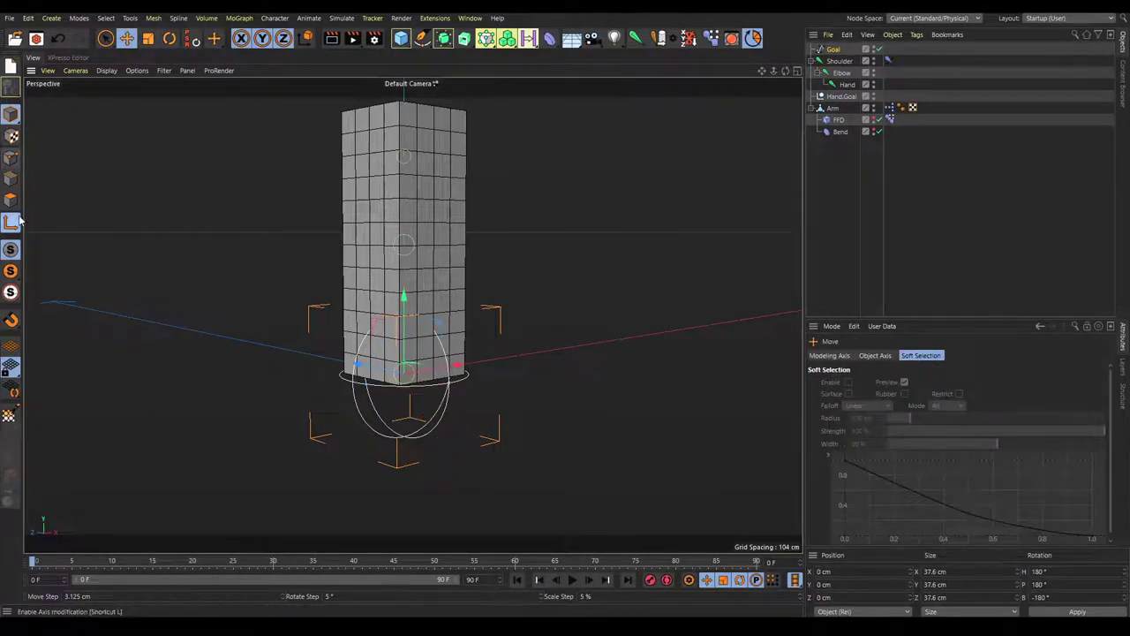
{"action": "left_click", "coordinate": [434, 451]}
{"action": "left_click_drag", "start_coordinate": [261, 327], "coordinate": [403, 361], "text": "alt"}
{"action": "left_click", "coordinate": [840, 98]}
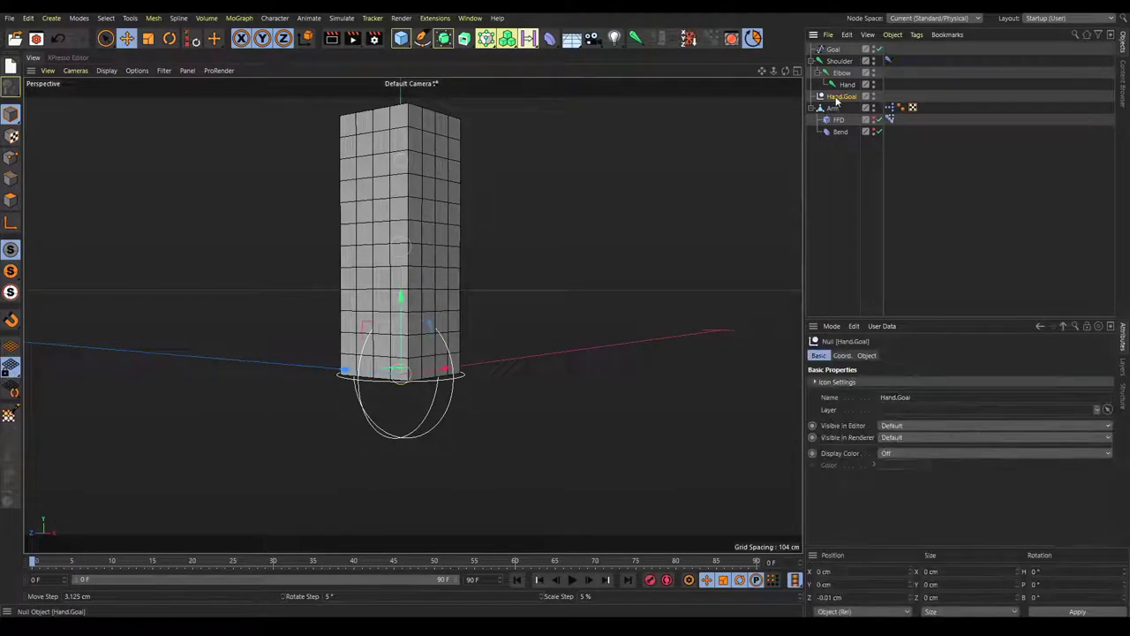
{"action": "left_click_drag", "start_coordinate": [842, 100], "coordinate": [835, 58]}
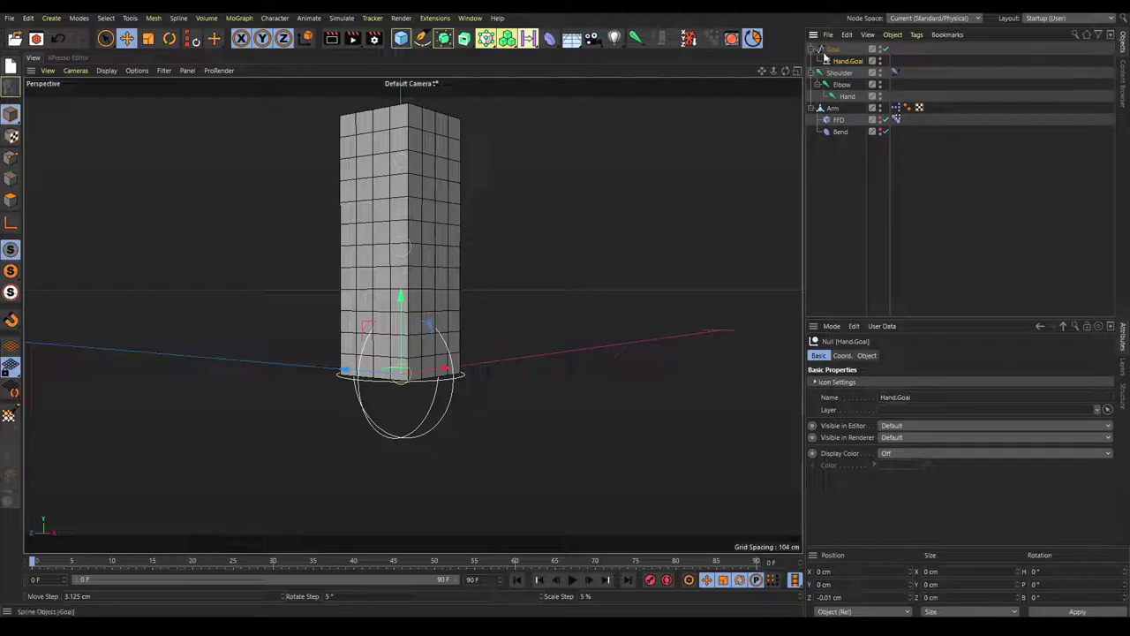
- Try moving the Goal controller to test the arm's IK, and undo the move
{"action": "left_click", "coordinate": [832, 50]}
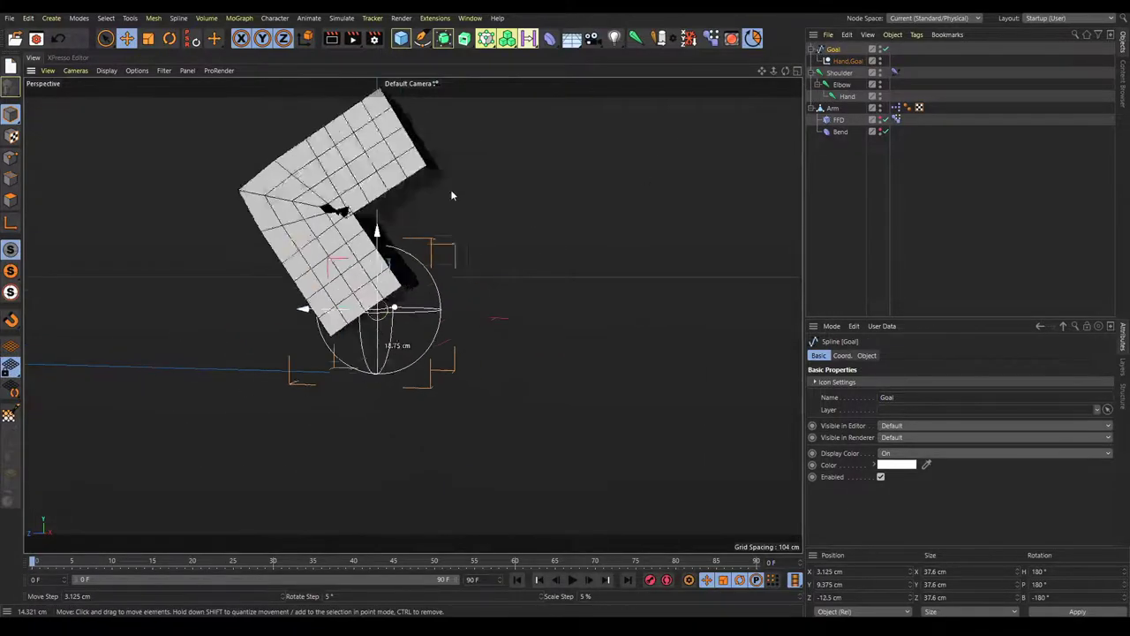
{"action": "left_click_drag", "start_coordinate": [451, 189], "coordinate": [615, 220]}
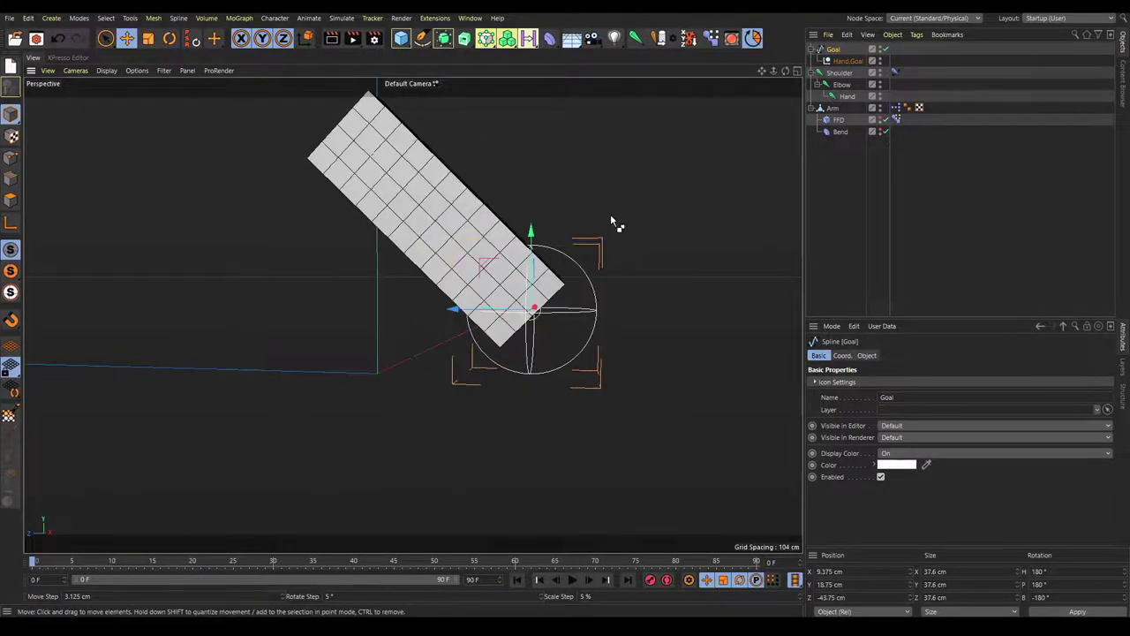
{"action": "key", "text": "ctrl+z"}
{"action": "left_click", "coordinate": [511, 305]}
{"action": "left_click", "coordinate": [436, 356]}
{"action": "left_click_drag", "start_coordinate": [436, 356], "coordinate": [418, 279]}
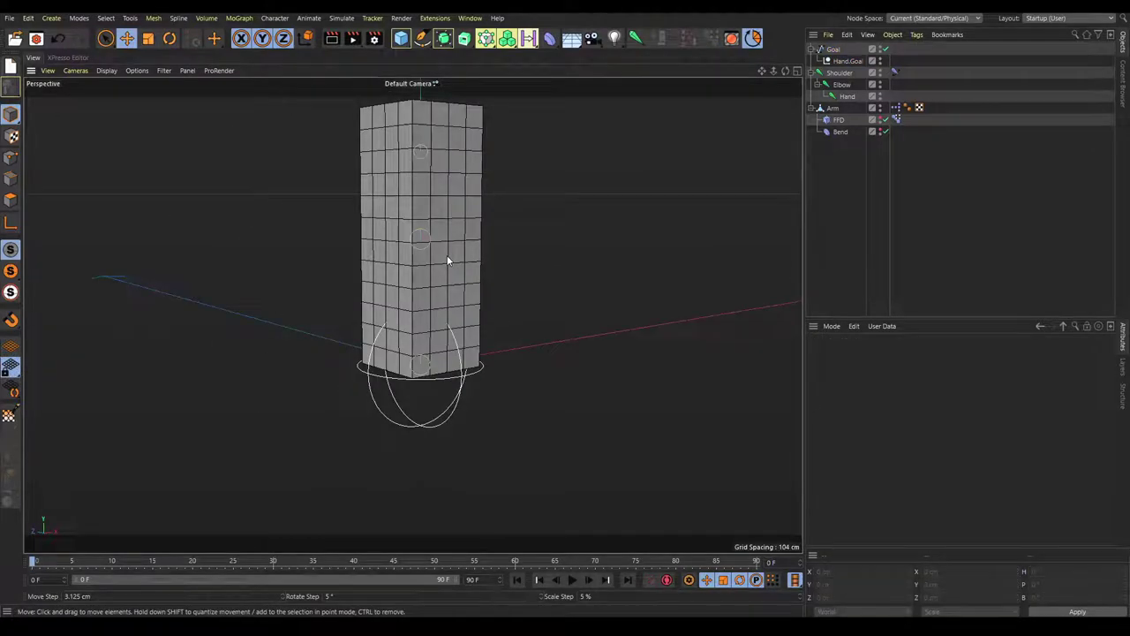
{"action": "middle_click_drag", "start_coordinate": [445, 258], "coordinate": [374, 323], "text": "alt"}
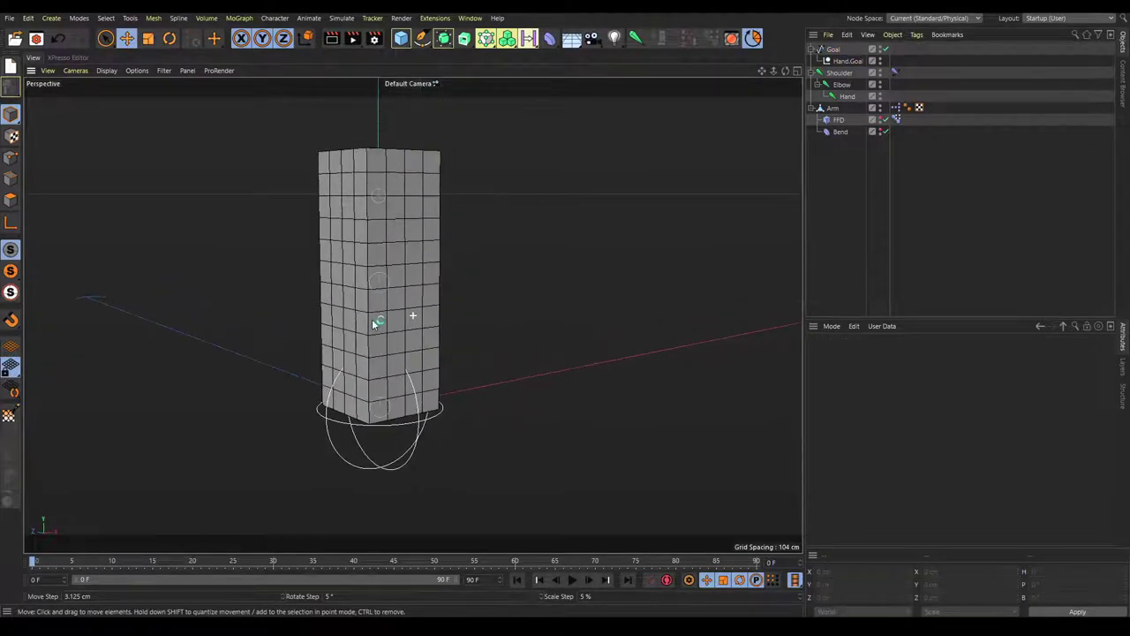
- Create a Rectangle spline and scale it down to 20 cm by 20 cm
{"action": "left_click", "coordinate": [425, 45]}
{"action": "left_click", "coordinate": [533, 139]}
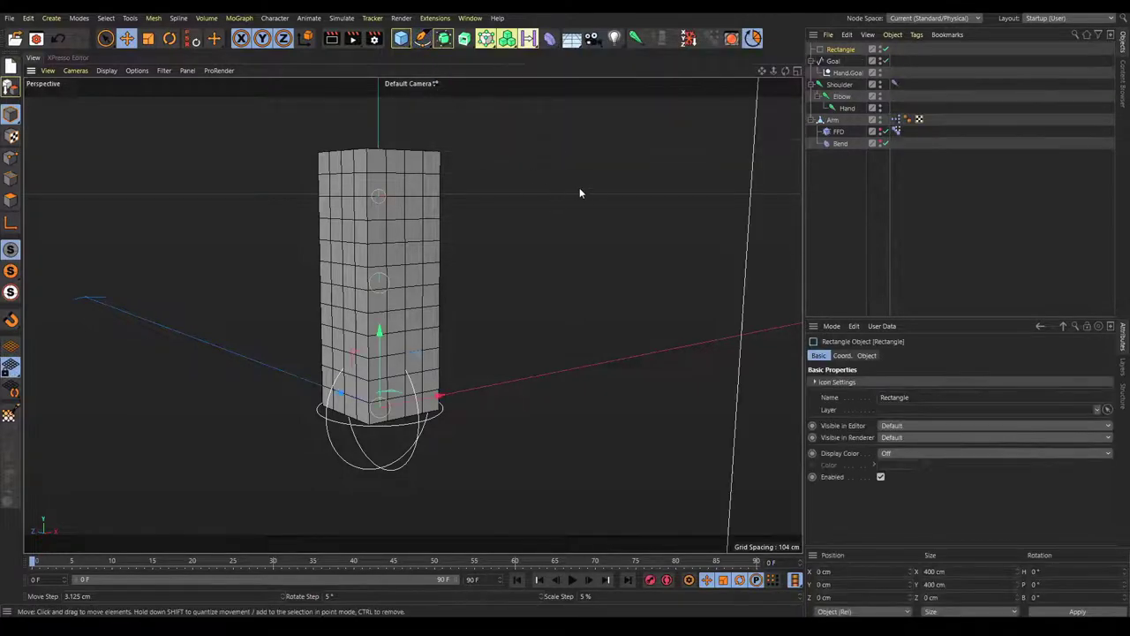
{"action": "key", "text": "t"}
{"action": "left_click_drag", "start_coordinate": [298, 335], "coordinate": [255, 355]}
- Rotate the rectangle 90° in pitch and scale it up to 32.5 cm so it surrounds the arm
{"action": "left_click", "coordinate": [754, 39]}
{"action": "key", "text": "r"}
{"action": "left_click_drag", "start_coordinate": [413, 315], "coordinate": [380, 322], "text": "alt"}
{"action": "left_click", "coordinate": [754, 39]}
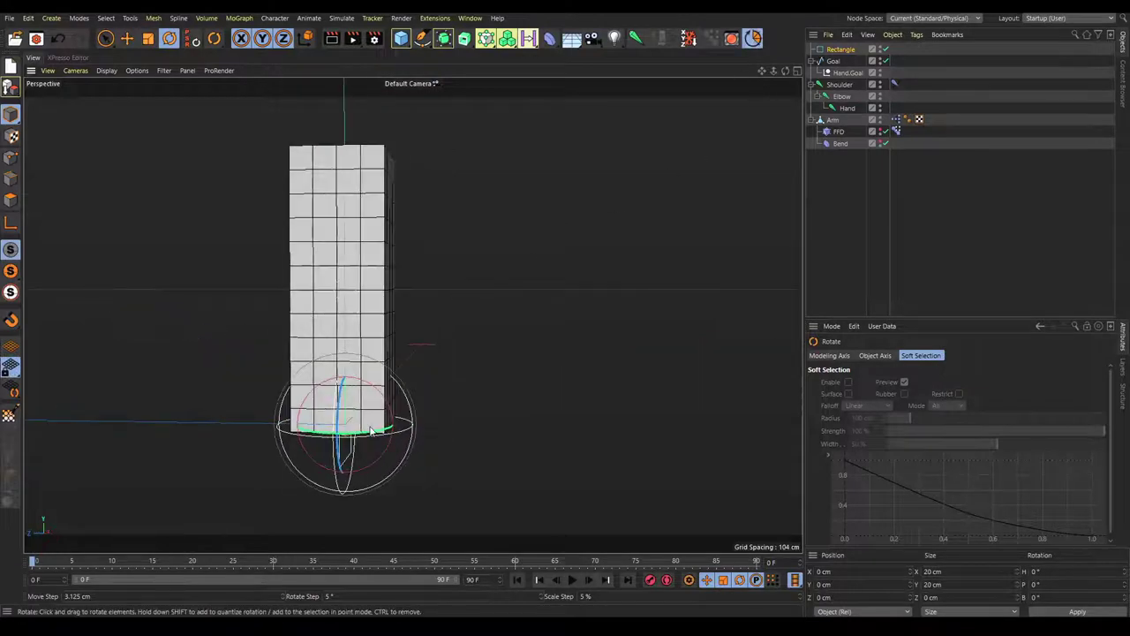
{"action": "left_click_drag", "start_coordinate": [368, 391], "coordinate": [389, 451]}
{"action": "key", "text": "t"}
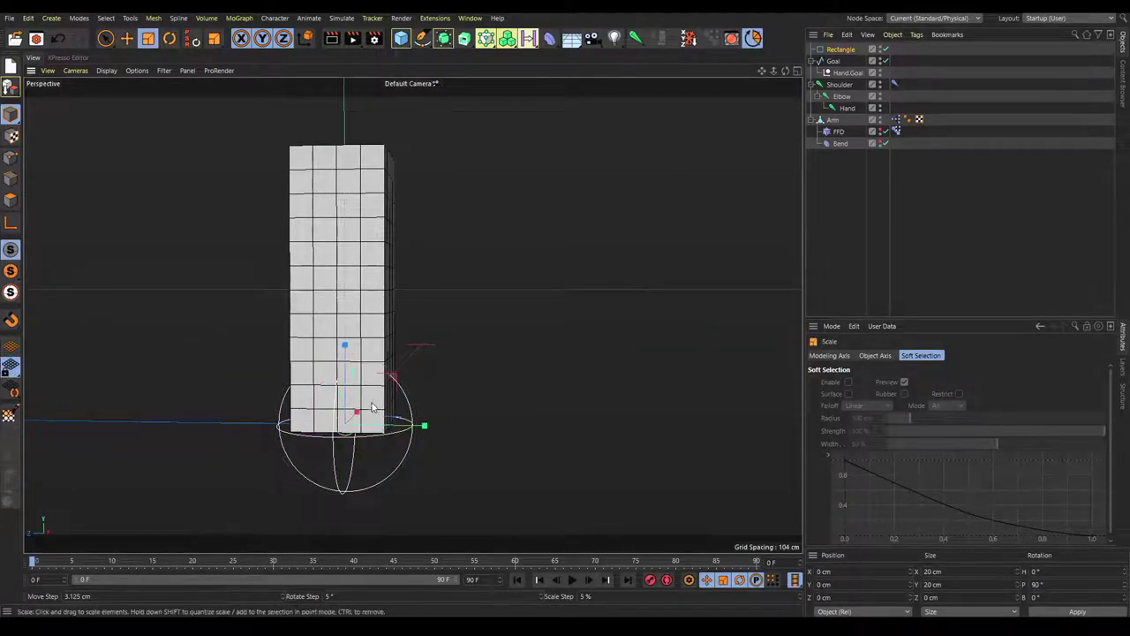
{"action": "left_click_drag", "start_coordinate": [512, 377], "coordinate": [530, 382], "text": "shift"}
{"action": "left_click_drag", "start_coordinate": [529, 383], "coordinate": [681, 348], "text": "alt"}
- Raise the rectangle to the arm's wrist, stack a copy with it and merge both into one spline named WristC
{"action": "key", "text": "e"}
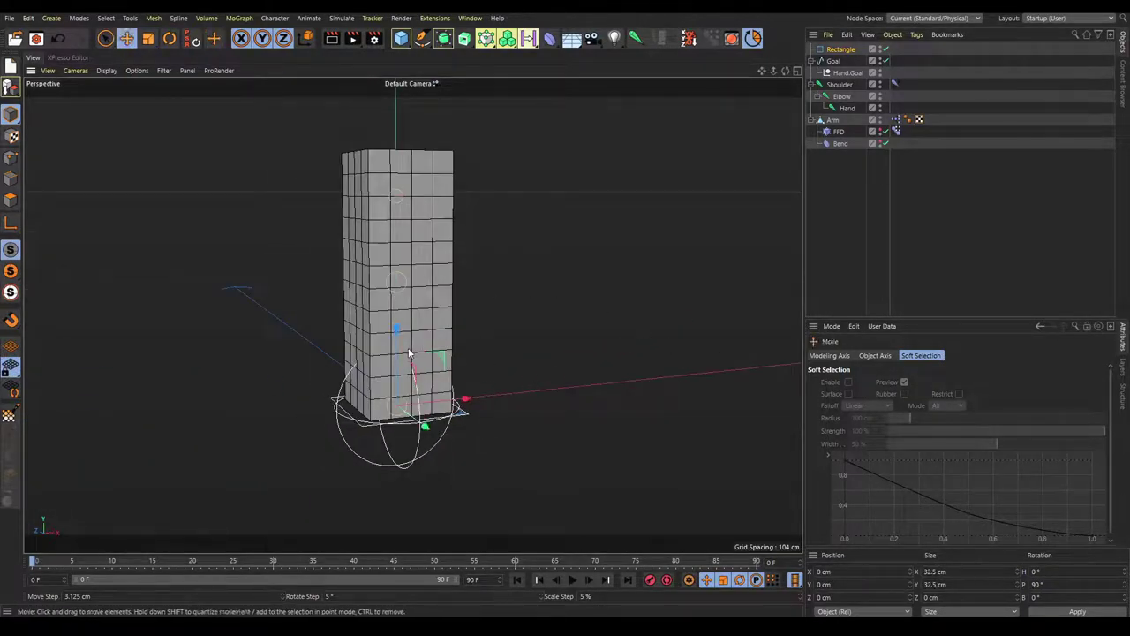
{"action": "left_click_drag", "start_coordinate": [395, 340], "coordinate": [422, 298]}
{"action": "scroll", "coordinate": [374, 325], "scroll_direction": "up", "scroll_amount": 3}
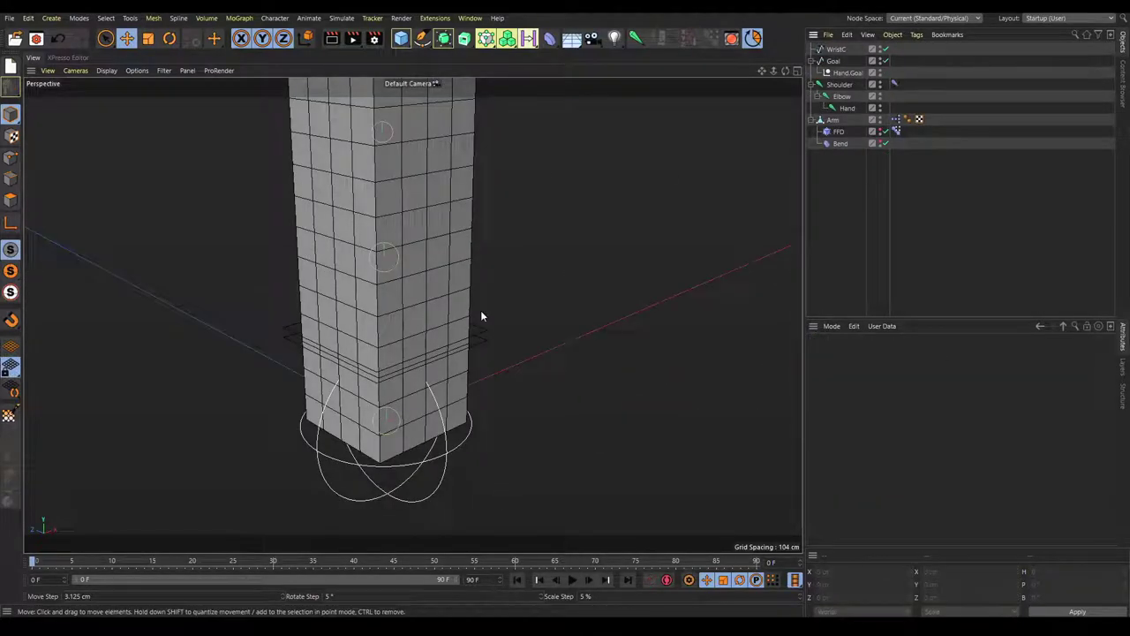
- Set the WristC spline's Display Color to On with white
{"action": "left_click", "coordinate": [477, 334]}
{"action": "left_click", "coordinate": [906, 453]}
{"action": "left_click", "coordinate": [523, 327]}
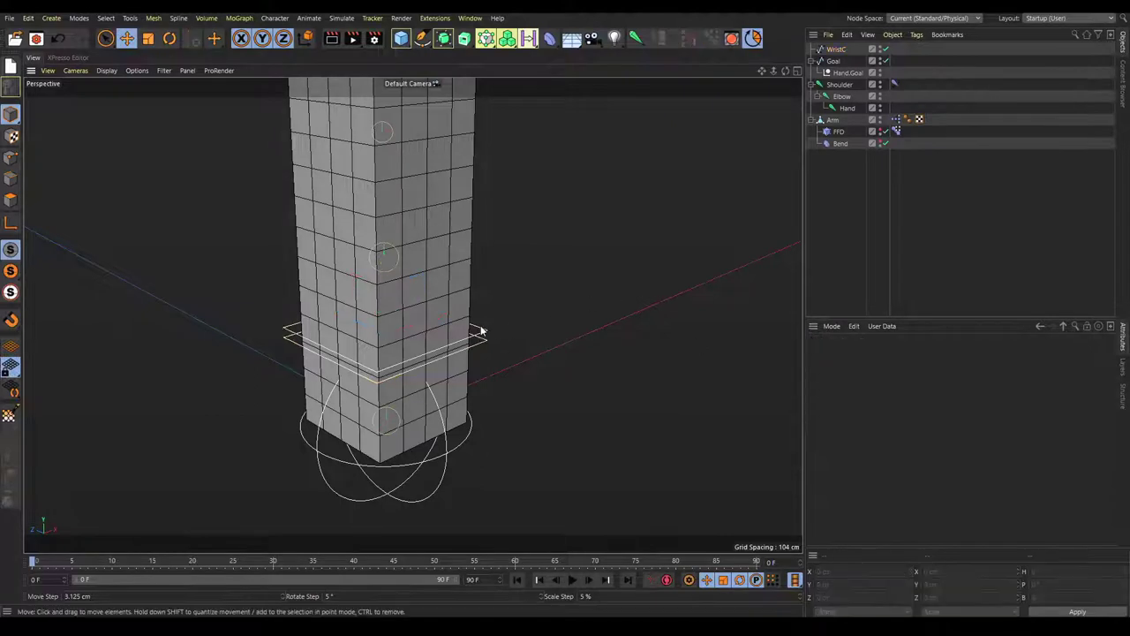
- Try rotating the WristC controller, and undo the rotation
{"action": "left_click", "coordinate": [481, 332]}
{"action": "key", "text": "r"}
{"action": "left_click_drag", "start_coordinate": [394, 347], "coordinate": [444, 316]}
{"action": "key", "text": "ctrl+z"}
{"action": "left_click", "coordinate": [548, 244]}
- Add a Bend deformer as a child of Arm and rename it WristB
{"action": "left_click_drag", "start_coordinate": [548, 244], "coordinate": [333, 347], "text": "alt"}
{"action": "left_click", "coordinate": [332, 347]}
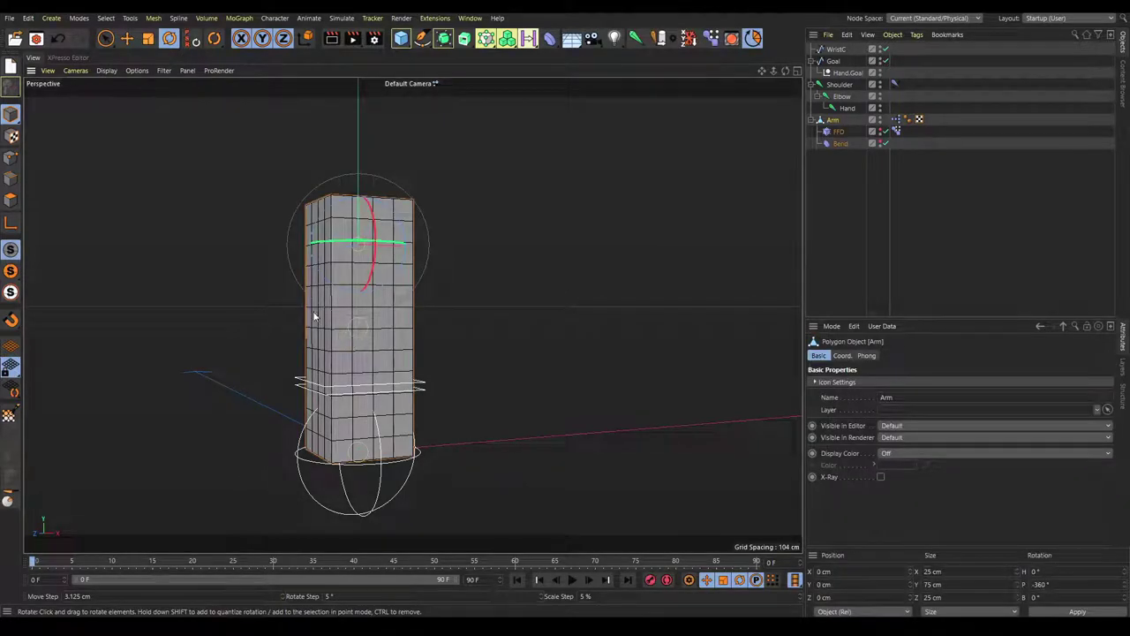
{"action": "left_click", "coordinate": [549, 38], "text": "shift"}
{"action": "double_click", "coordinate": [843, 132]}
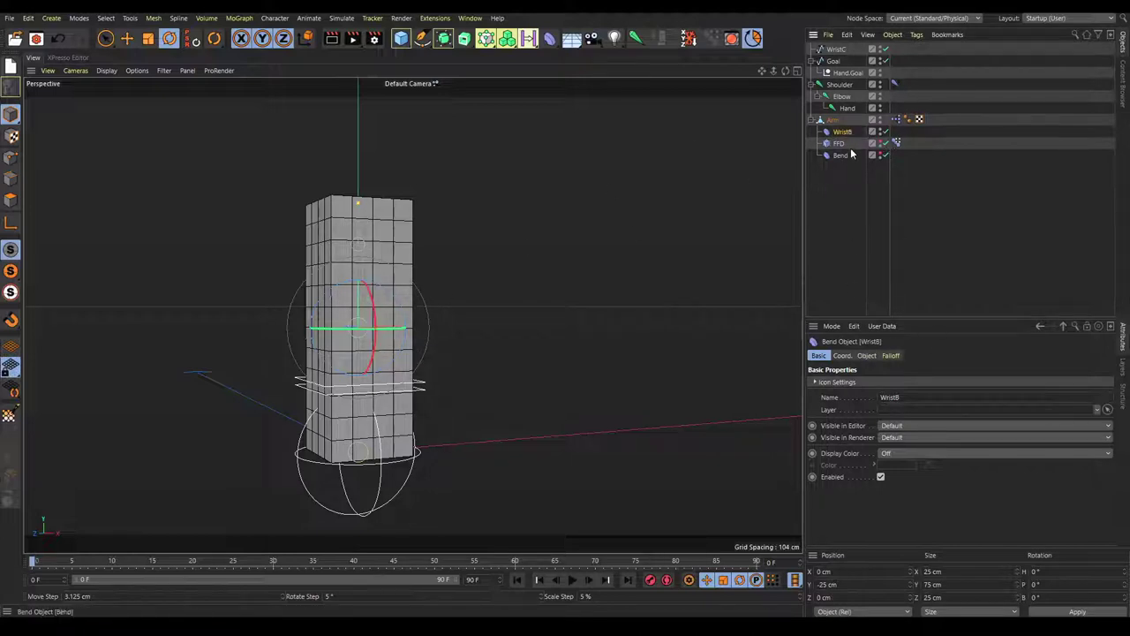
- Set WristB's height to 25 cm and enable Keep Y-Axis Length
{"action": "left_click", "coordinate": [867, 356]}
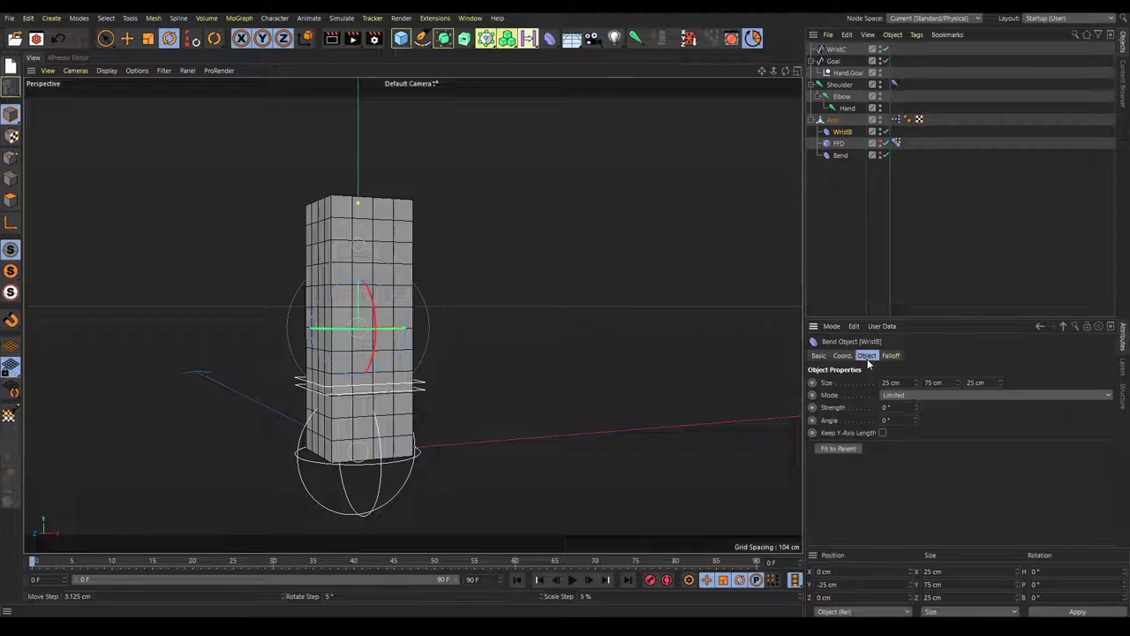
{"action": "left_click", "coordinate": [934, 382]}
{"action": "type", "text": "25"}
{"action": "left_click", "coordinate": [882, 432]}
- Rotate WristB 180° in bank and move it down the arm to Y -50 cm
{"action": "key", "text": "r"}
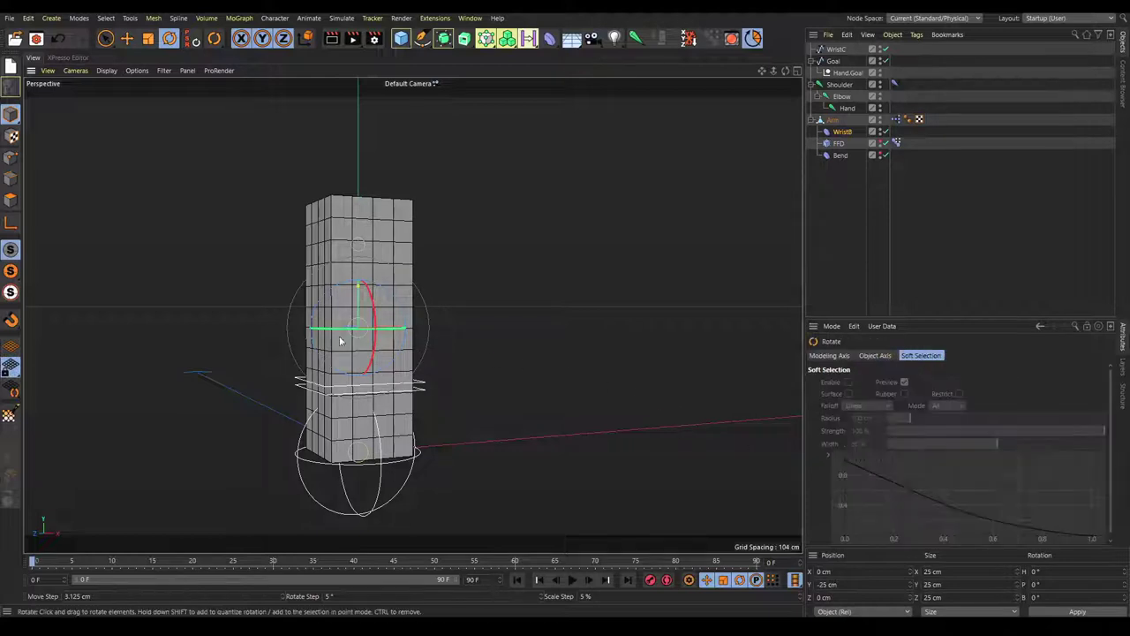
{"action": "left_click_drag", "start_coordinate": [323, 297], "coordinate": [421, 384]}
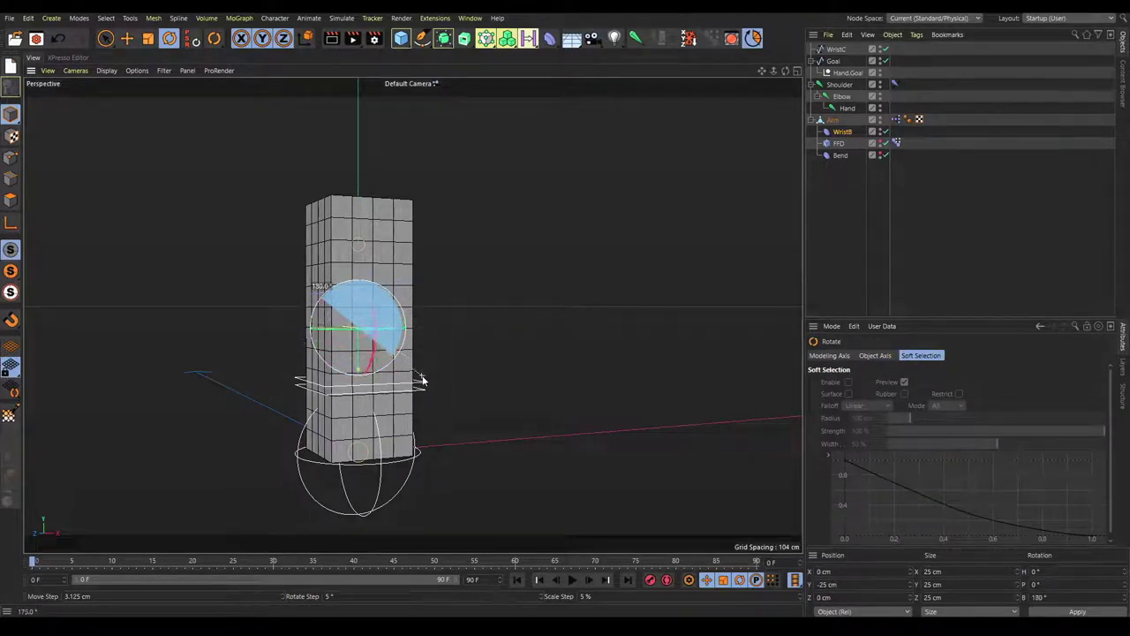
{"action": "key", "text": "e"}
{"action": "left_click_drag", "start_coordinate": [361, 342], "coordinate": [359, 424]}
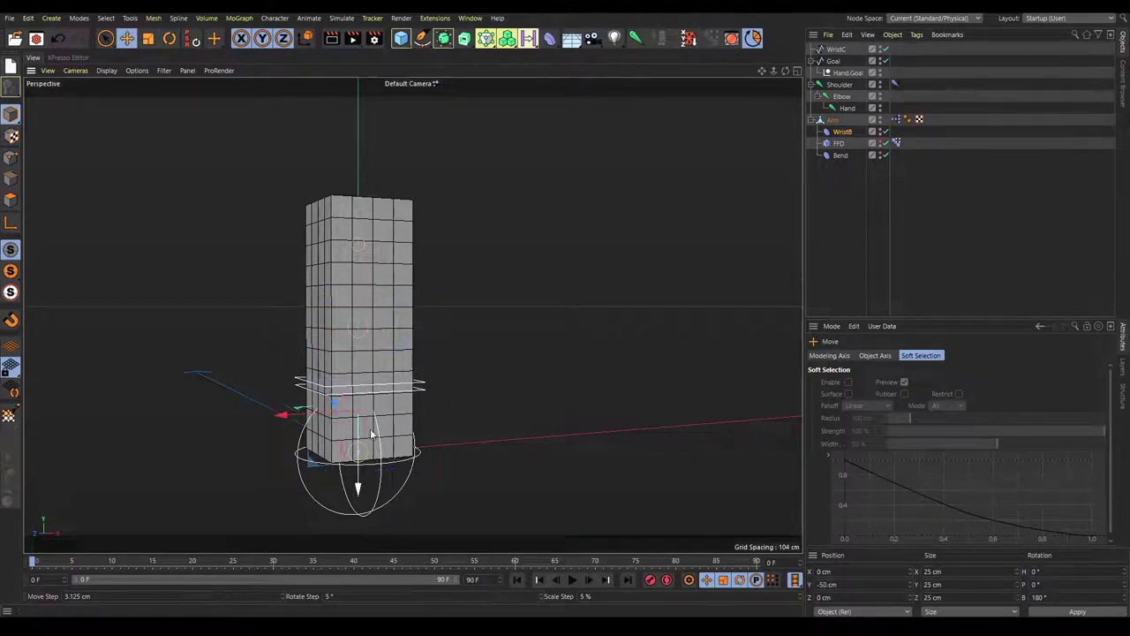
- Try bending the wrist with WristB's Strength, and reset the value to 0°
{"action": "left_click", "coordinate": [842, 132]}
{"action": "left_click_drag", "start_coordinate": [915, 407], "coordinate": [914, 380]}
{"action": "right_click", "coordinate": [915, 410]}
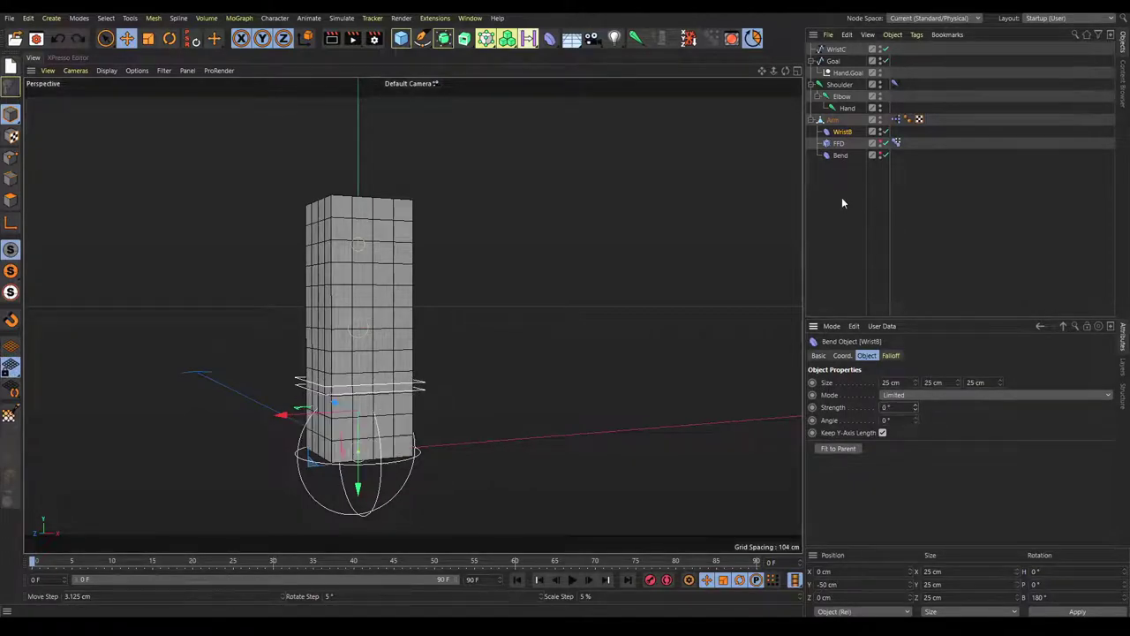
- Duplicate WristB above it under Arm, rename the copy WristP, set its Angle to 90° and test its Strength
{"action": "key", "text": "ctrl+v"}
{"action": "left_click_drag", "start_coordinate": [842, 144], "coordinate": [842, 141]}
{"action": "double_click", "coordinate": [843, 132]}
{"action": "left_click", "coordinate": [850, 131]}
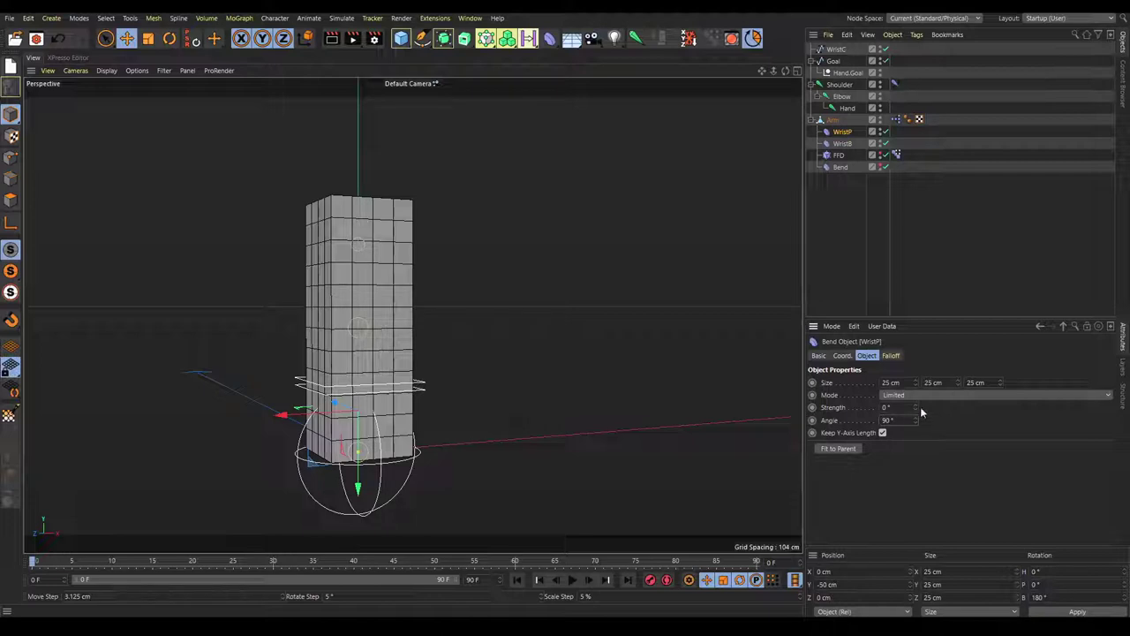
{"action": "mouse_move", "coordinate": [916, 407]}
{"action": "left_mouse_down"}
{"action": "mouse_move", "coordinate": [962, 407]}
{"action": "mouse_move", "coordinate": [916, 407]}
{"action": "left_mouse_up"}
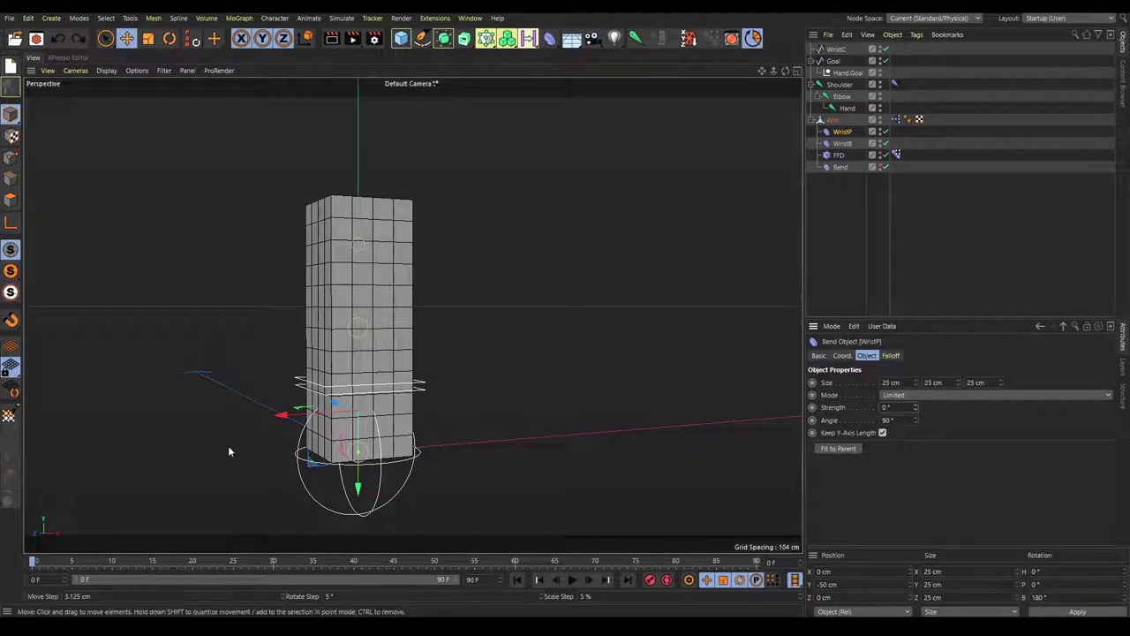
- Open the Arm object's XPresso graph and add the WristC spline as a node in the free area below the Bend node
{"action": "middle_click_drag", "start_coordinate": [291, 396], "coordinate": [404, 358], "text": "alt"}
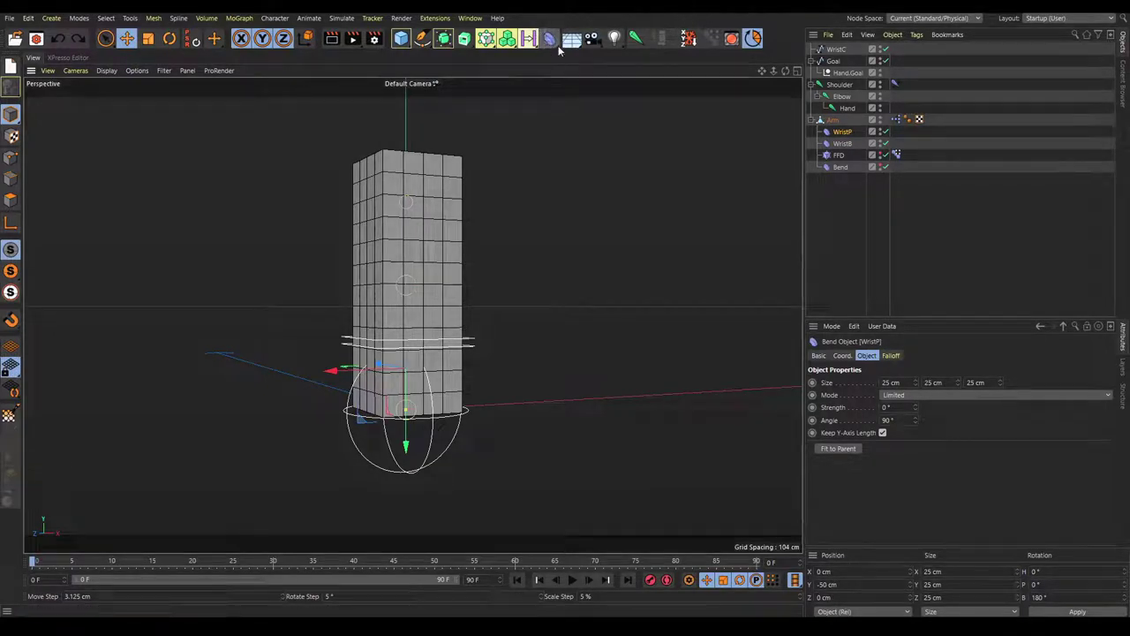
{"action": "left_click", "coordinate": [549, 41]}
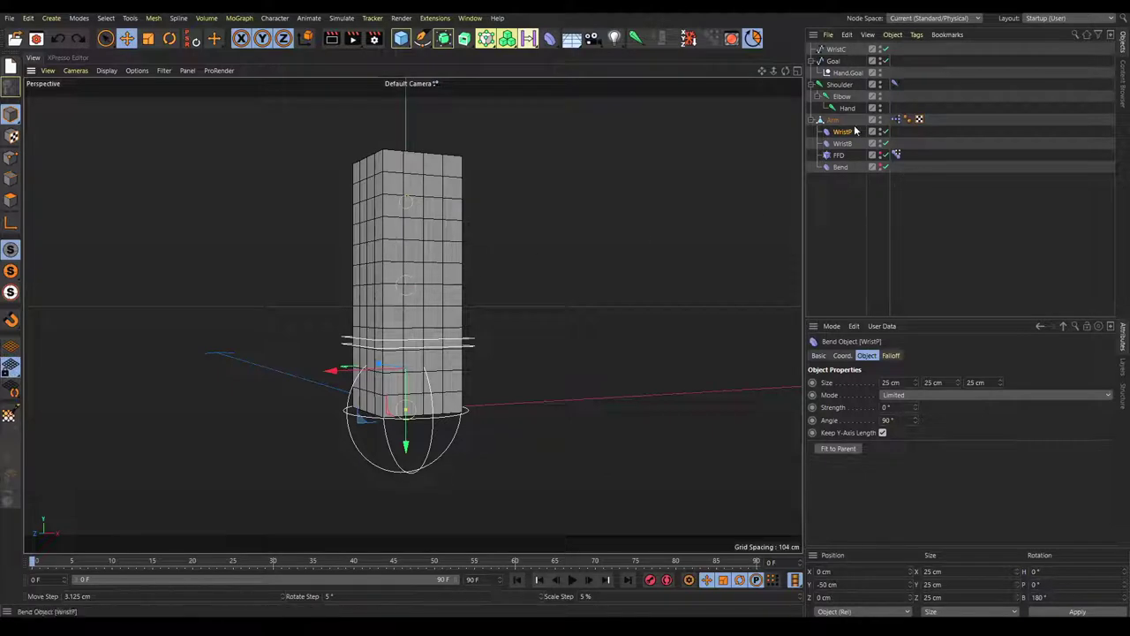
{"action": "double_click", "coordinate": [899, 125]}
{"action": "scroll", "coordinate": [682, 182], "scroll_direction": "down", "scroll_amount": 3}
{"action": "left_click_drag", "start_coordinate": [460, 292], "coordinate": [505, 250]}
{"action": "left_click", "coordinate": [412, 320]}
{"action": "middle_click_drag", "start_coordinate": [413, 319], "coordinate": [444, 289]}
{"action": "left_click_drag", "start_coordinate": [836, 57], "coordinate": [333, 286]}
{"action": "scroll", "coordinate": [489, 308], "scroll_direction": "up", "scroll_amount": 4}
- Add Rotation P and Rotation B output ports to the WristC node
{"action": "left_click", "coordinate": [837, 50]}
{"action": "left_click", "coordinate": [369, 305]}
{"action": "mouse_move", "coordinate": [393, 316]}
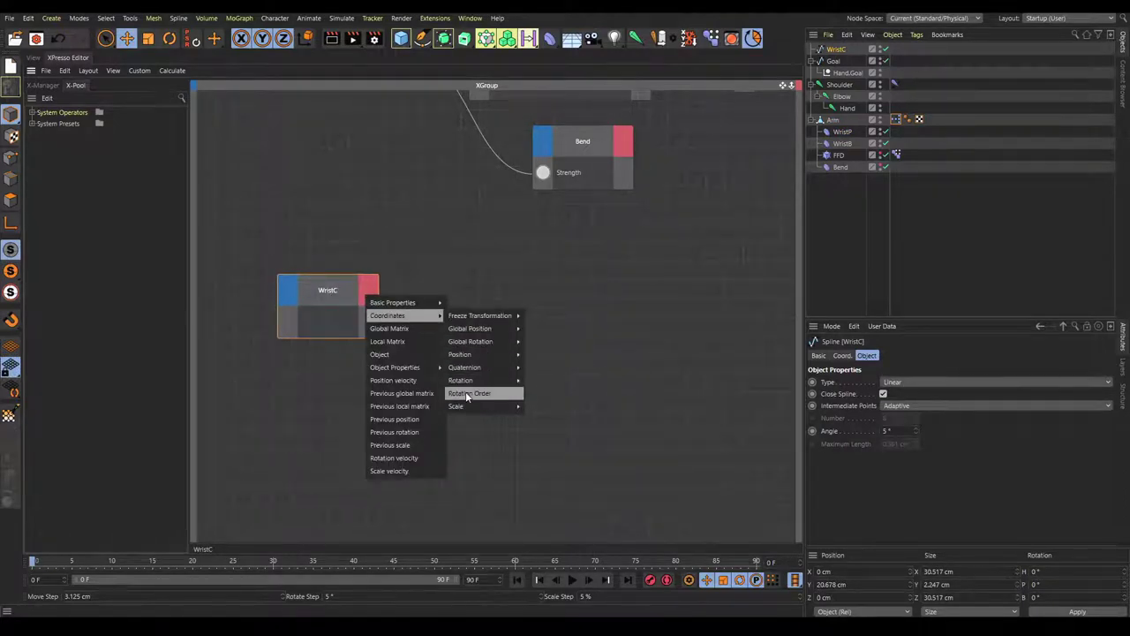
{"action": "mouse_move", "coordinate": [512, 388]}
{"action": "left_click", "coordinate": [541, 406]}
{"action": "left_click", "coordinate": [378, 291]}
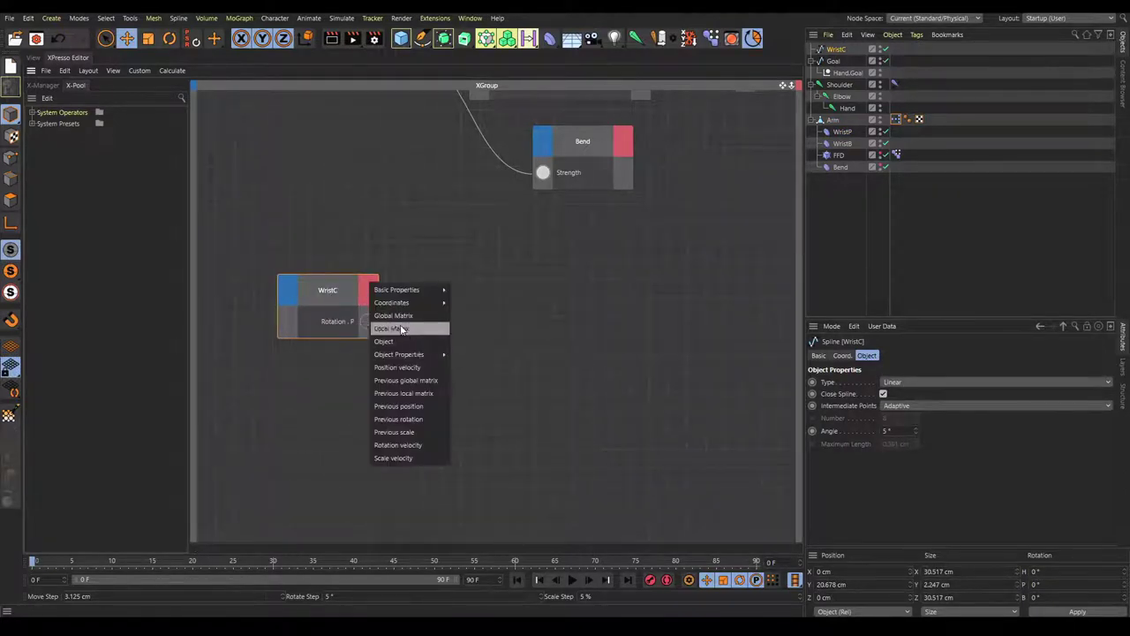
{"action": "mouse_move", "coordinate": [405, 303]}
{"action": "mouse_move", "coordinate": [486, 364]}
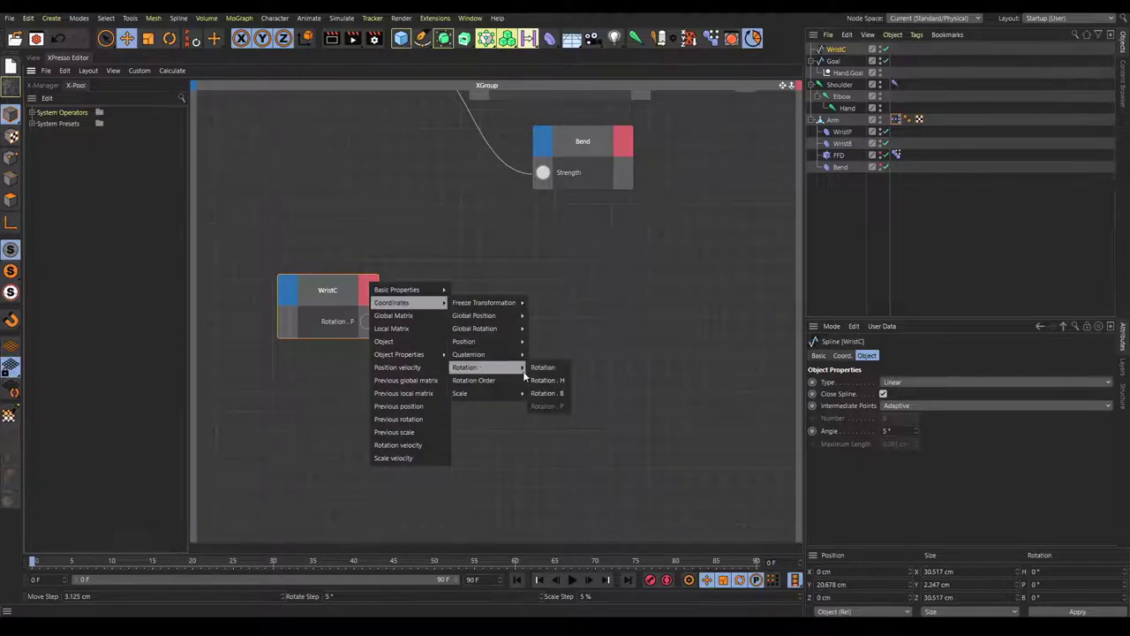
{"action": "left_click", "coordinate": [547, 393]}
{"action": "left_click", "coordinate": [338, 301]}
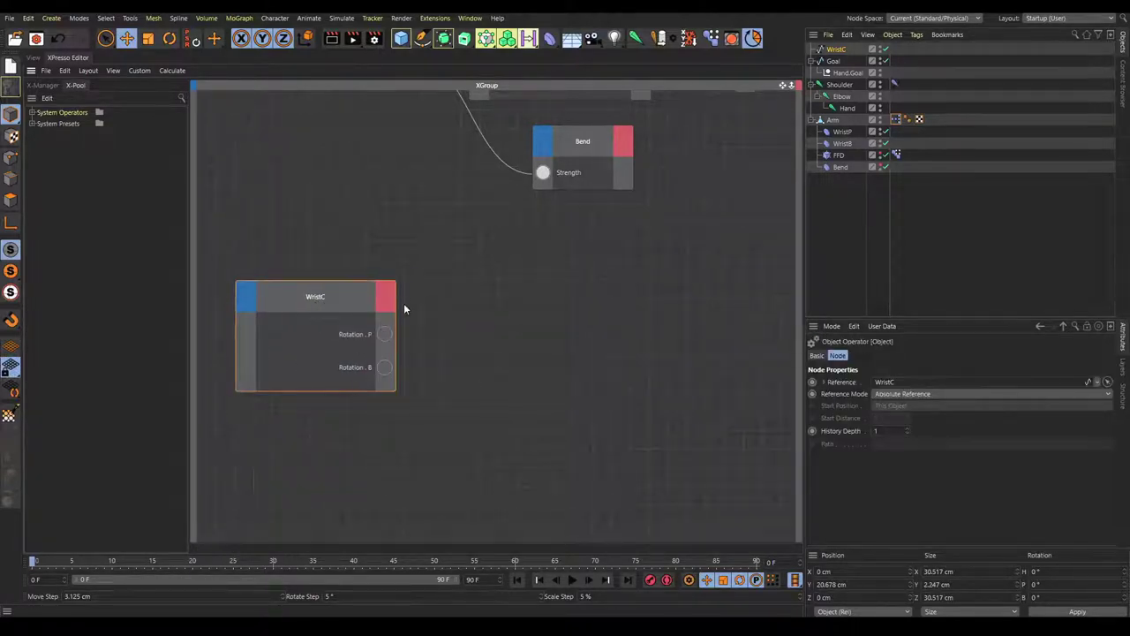
{"action": "left_click", "coordinate": [387, 294]}
{"action": "mouse_move", "coordinate": [407, 315]}
{"action": "mouse_move", "coordinate": [503, 380]}
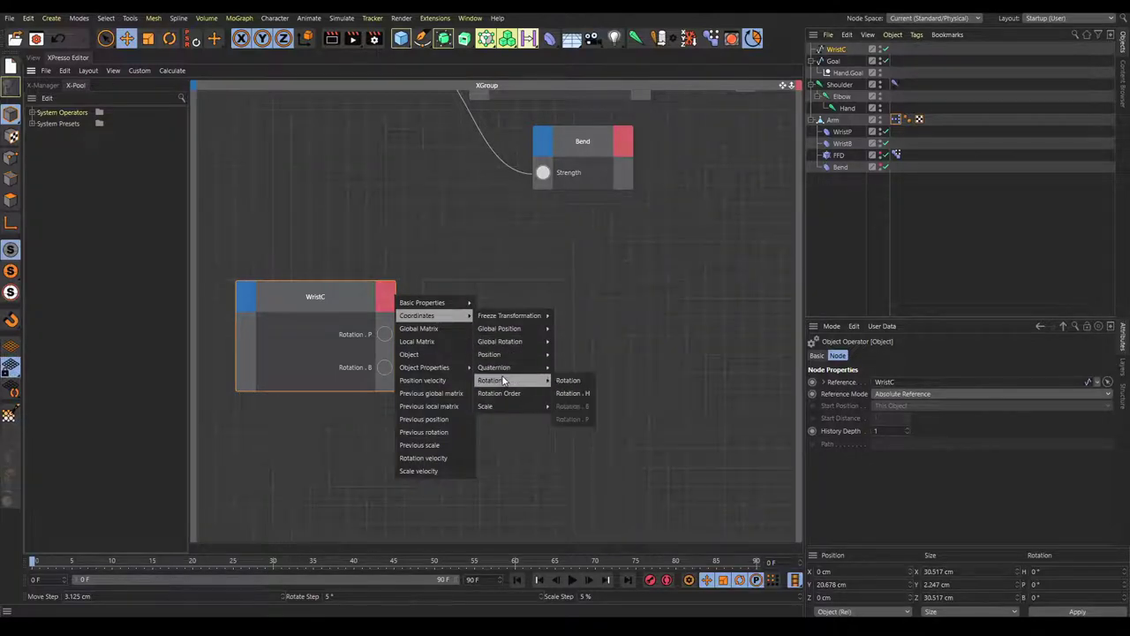
{"action": "middle_click_drag", "start_coordinate": [557, 299], "coordinate": [490, 299], "text": "alt"}
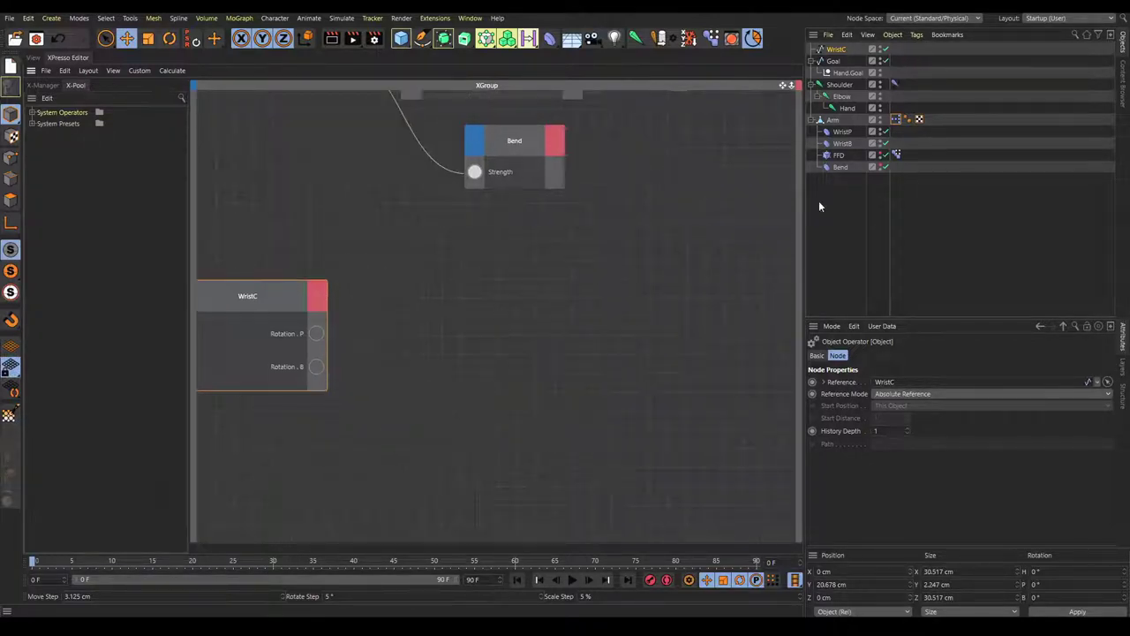
- Add the WristP and WristB bend deformers as nodes and stack them beside the WristC node
{"action": "left_click_drag", "start_coordinate": [842, 131], "coordinate": [616, 276]}
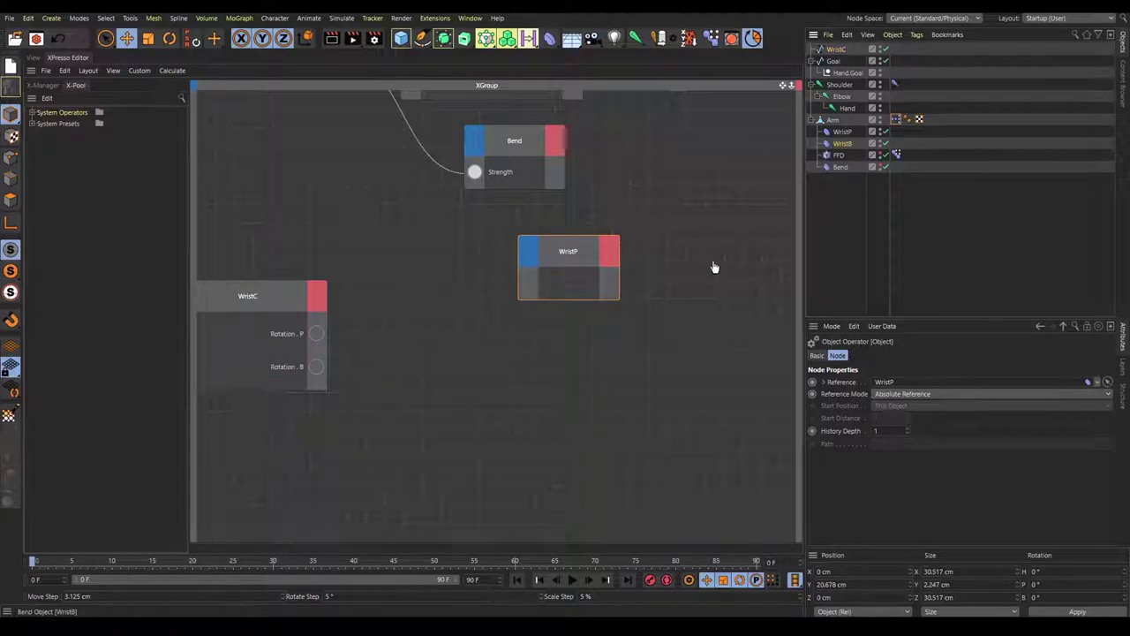
{"action": "left_click_drag", "start_coordinate": [797, 189], "coordinate": [577, 365]}
{"action": "left_click_drag", "start_coordinate": [681, 392], "coordinate": [553, 233]}
{"action": "left_click_drag", "start_coordinate": [552, 251], "coordinate": [397, 298]}
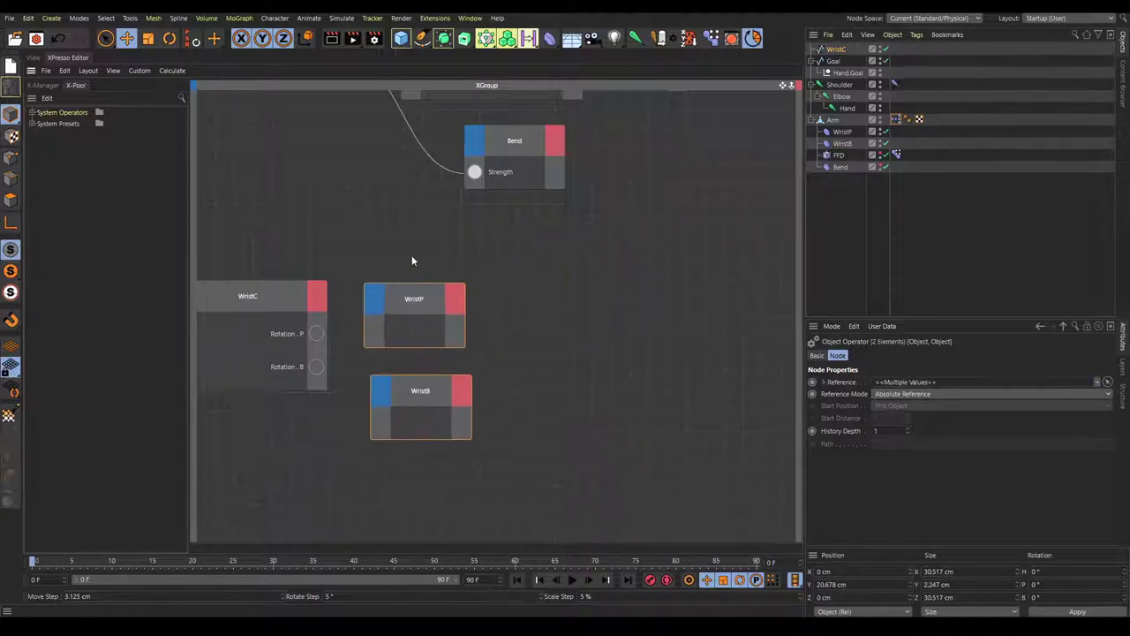
{"action": "left_click", "coordinate": [409, 263]}
{"action": "left_click_drag", "start_coordinate": [411, 391], "coordinate": [400, 371]}
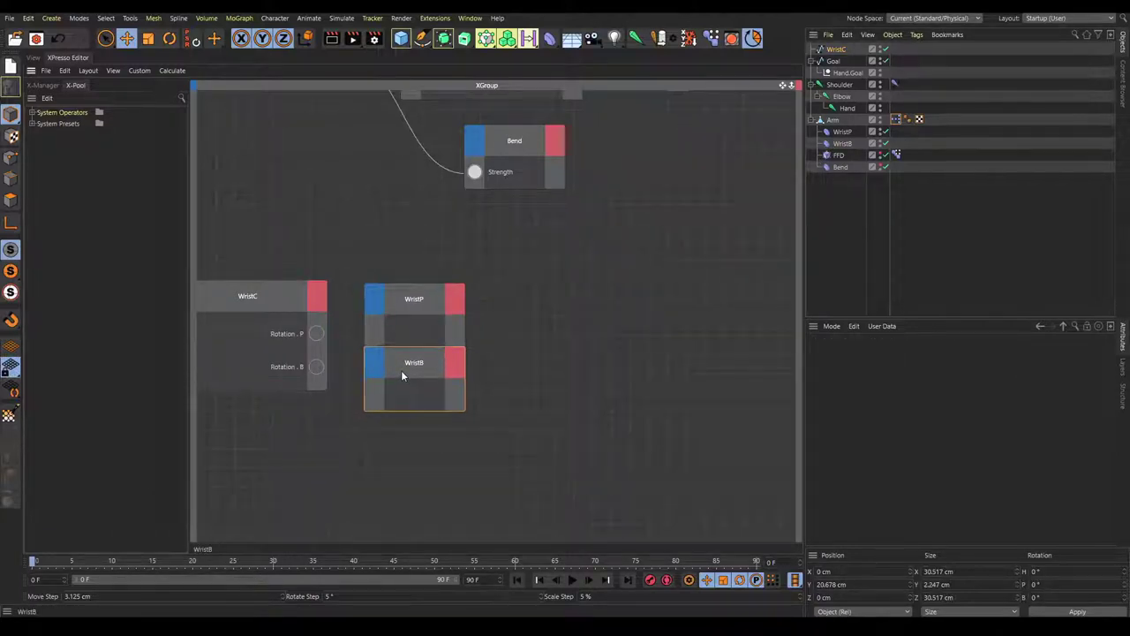
- Add a Strength input to the WristP and WristB nodes, connecting WristC's Rotation P to WristP's and Rotation B to WristB's
{"action": "left_click", "coordinate": [367, 291]}
{"action": "mouse_move", "coordinate": [395, 386]}
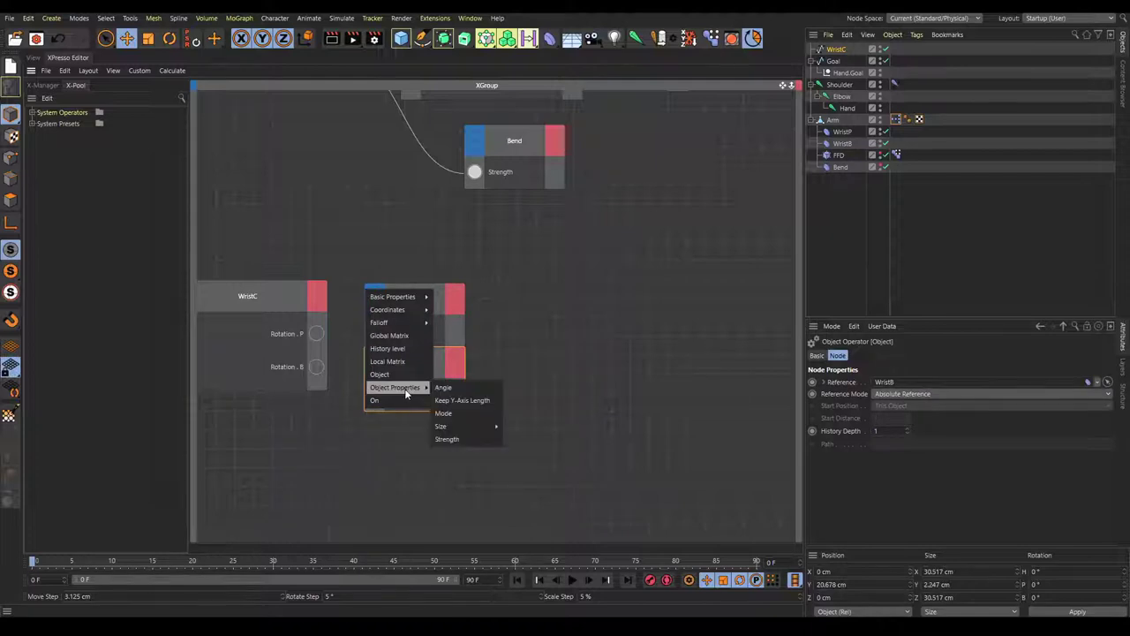
{"action": "left_click", "coordinate": [473, 440]}
{"action": "left_click", "coordinate": [369, 360]}
{"action": "mouse_move", "coordinate": [397, 456]}
{"action": "left_click", "coordinate": [450, 507]}
{"action": "left_click_drag", "start_coordinate": [374, 394], "coordinate": [315, 367]}
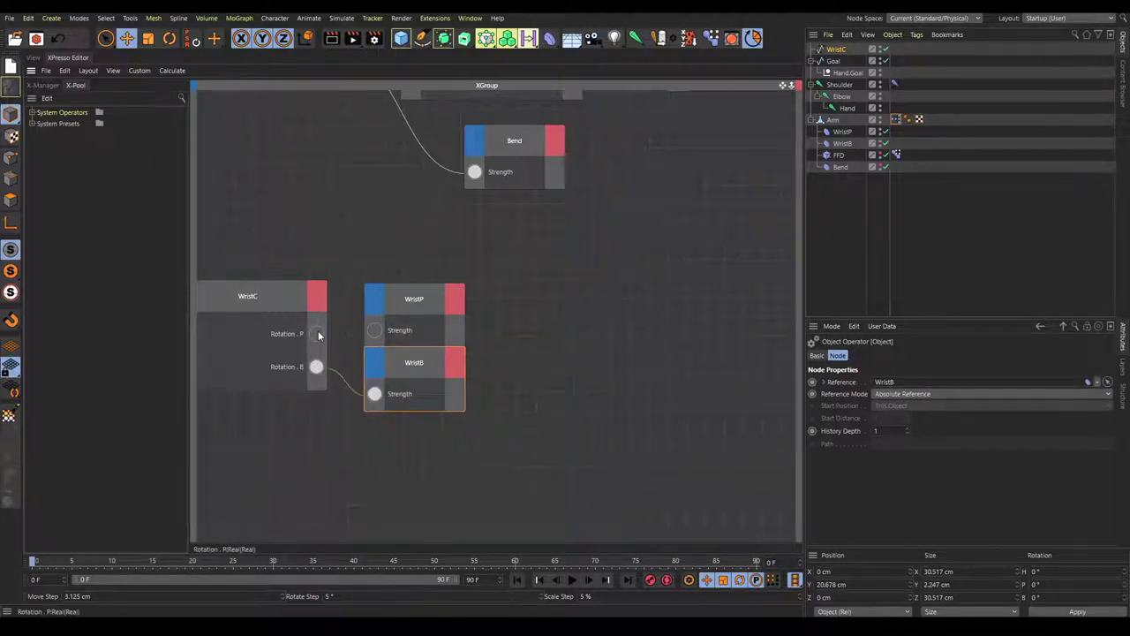
{"action": "left_click_drag", "start_coordinate": [381, 336], "coordinate": [378, 334]}
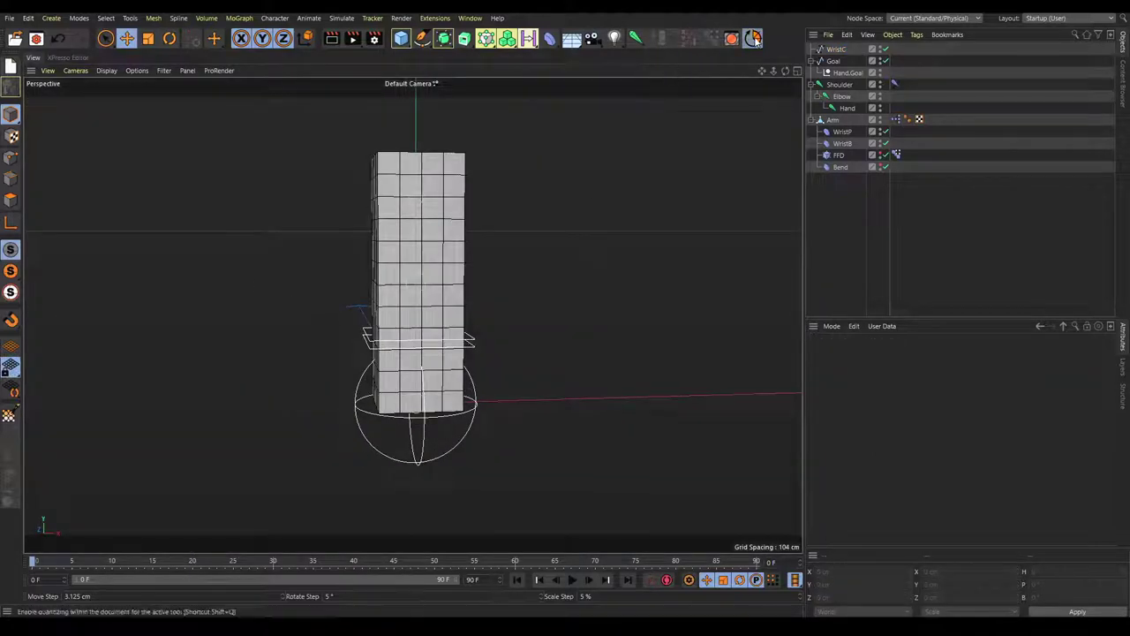
- Test the wrist bends in the viewport by rotating the WristC spline on different axes, undoing each rotation
{"action": "scroll", "coordinate": [347, 351], "scroll_direction": "up", "scroll_amount": 3}
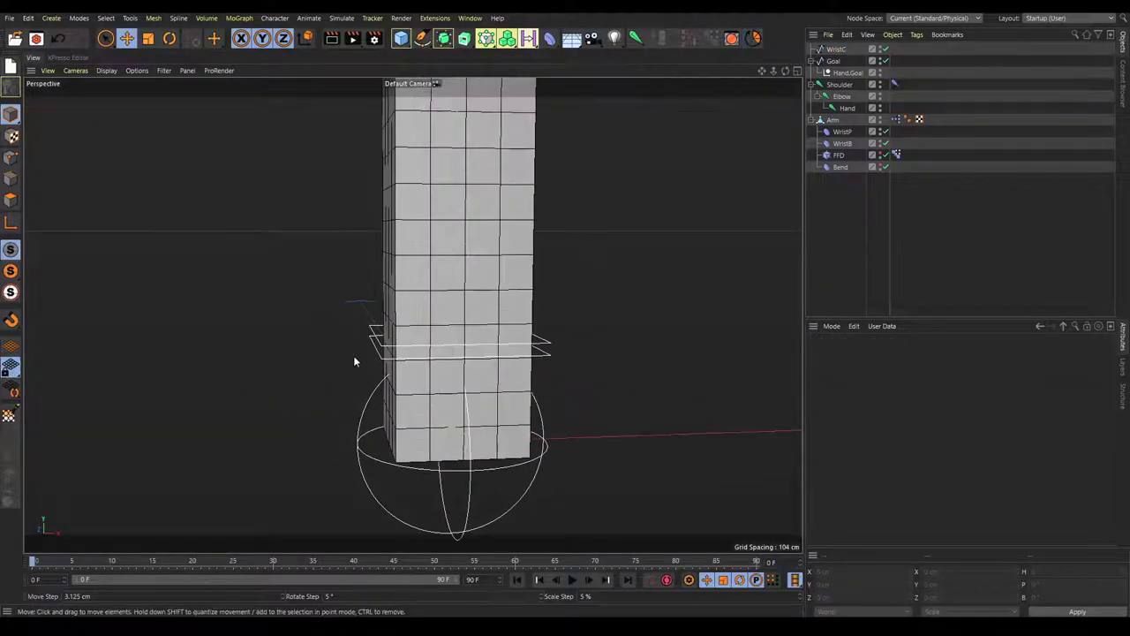
{"action": "left_click", "coordinate": [371, 334]}
{"action": "key", "text": "r"}
{"action": "left_click_drag", "start_coordinate": [435, 317], "coordinate": [432, 265]}
{"action": "key", "text": "ctrl+z"}
{"action": "key", "text": "ctrl+z"}
{"action": "left_click_drag", "start_coordinate": [389, 332], "coordinate": [526, 325], "text": "alt"}
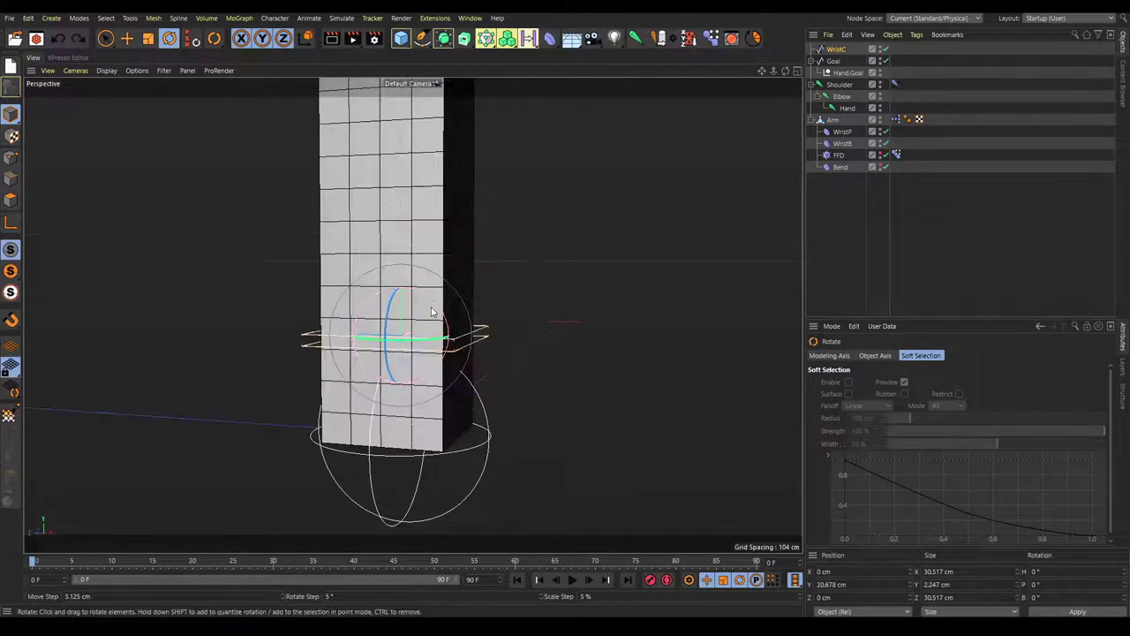
{"action": "left_click_drag", "start_coordinate": [434, 308], "coordinate": [597, 393]}
{"action": "key", "text": "ctrl+z"}
{"action": "left_click_drag", "start_coordinate": [698, 218], "coordinate": [667, 229], "text": "alt"}
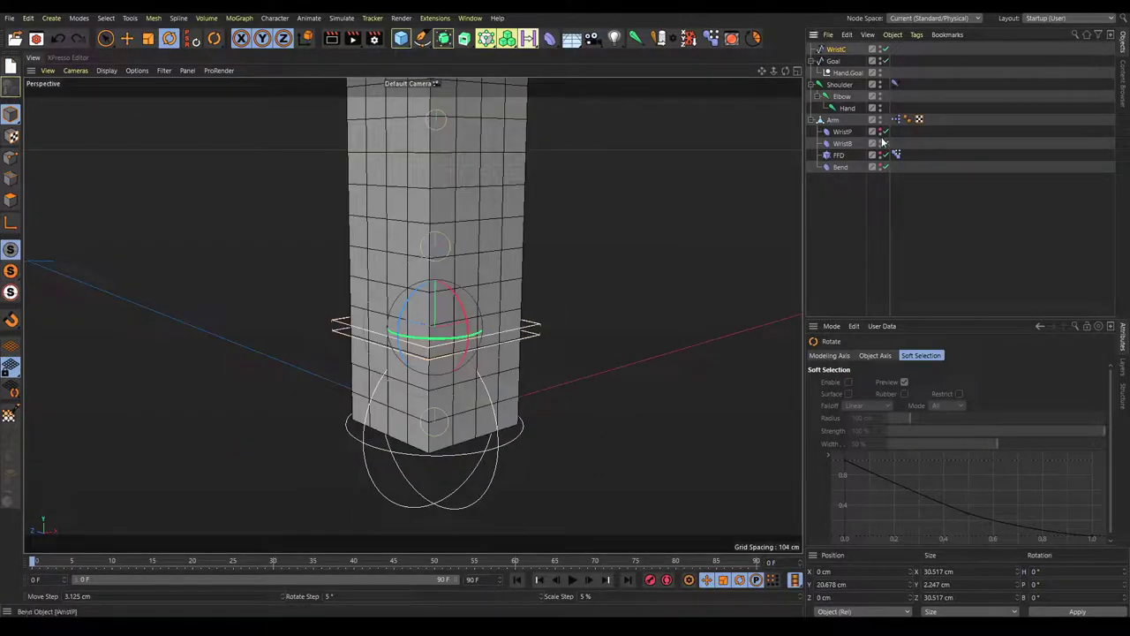
- Try moving the Goal controller at the lower end of the arm, and undo the move
{"action": "left_click", "coordinate": [590, 217]}
{"action": "left_click_drag", "start_coordinate": [590, 216], "coordinate": [614, 441], "text": "alt"}
{"action": "left_click", "coordinate": [502, 454]}
{"action": "key", "text": "e"}
{"action": "key", "text": "ctrl+z"}
- Make the WristC spline a child of the Elbow joint
{"action": "left_click", "coordinate": [833, 50]}
{"action": "left_click_drag", "start_coordinate": [808, 53], "coordinate": [842, 97]}
{"action": "left_click", "coordinate": [527, 410]}
- Test the rig by moving the Goal controller to bend the arm and rotating the WristC spline
{"action": "left_click", "coordinate": [508, 455]}
{"action": "left_click_drag", "start_coordinate": [508, 455], "coordinate": [389, 357]}
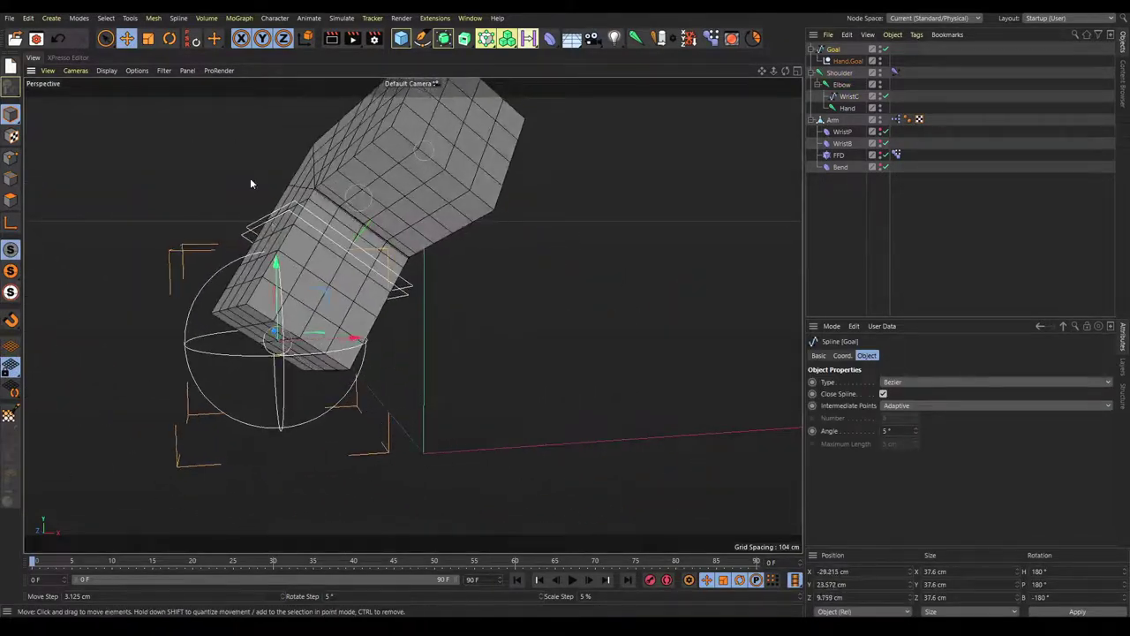
{"action": "left_click", "coordinate": [269, 225]}
{"action": "key", "text": "r"}
{"action": "left_click_drag", "start_coordinate": [303, 267], "coordinate": [267, 296]}
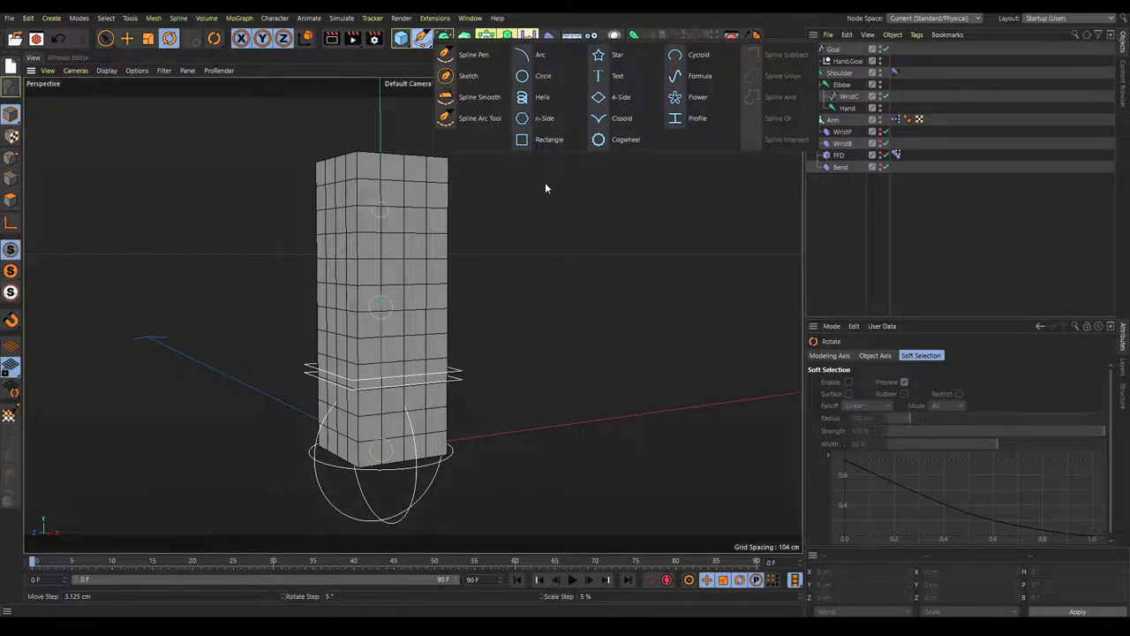
- Duplicate the WristC spline and rename the copy ShoulderC
{"action": "left_click", "coordinate": [845, 98]}
{"action": "key", "text": "ctrl+c"}
{"action": "key", "text": "ctrl+v"}
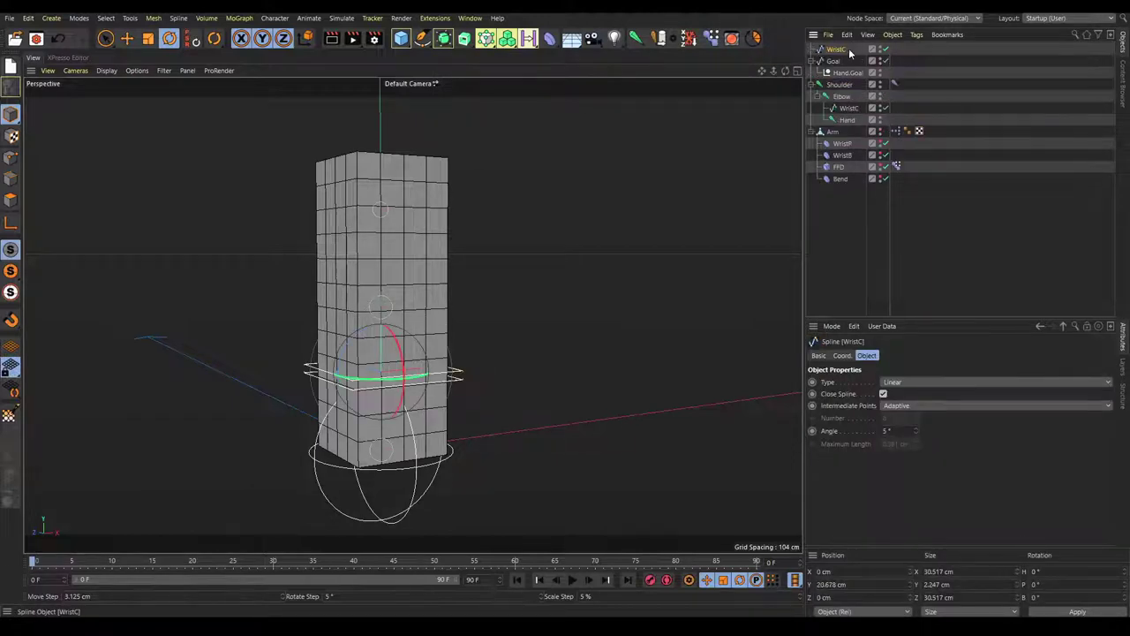
{"action": "key", "text": "Delete"}
{"action": "double_click", "coordinate": [845, 49]}
{"action": "type", "text": "Sh"}
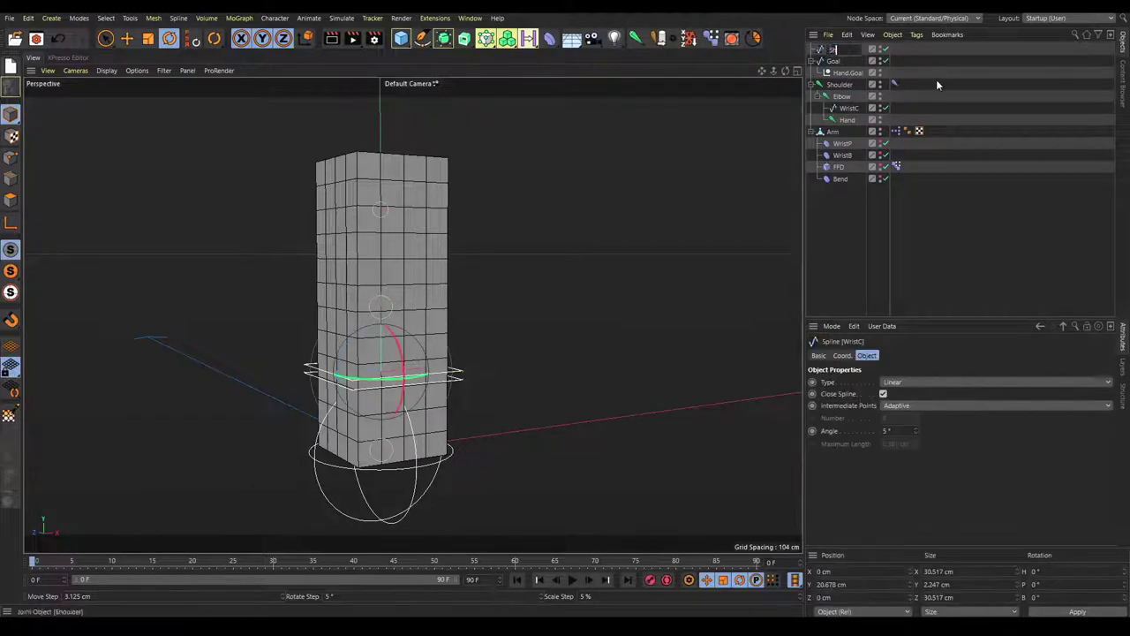
{"action": "type", "text": "oulderC"}
{"action": "key", "text": "Return"}
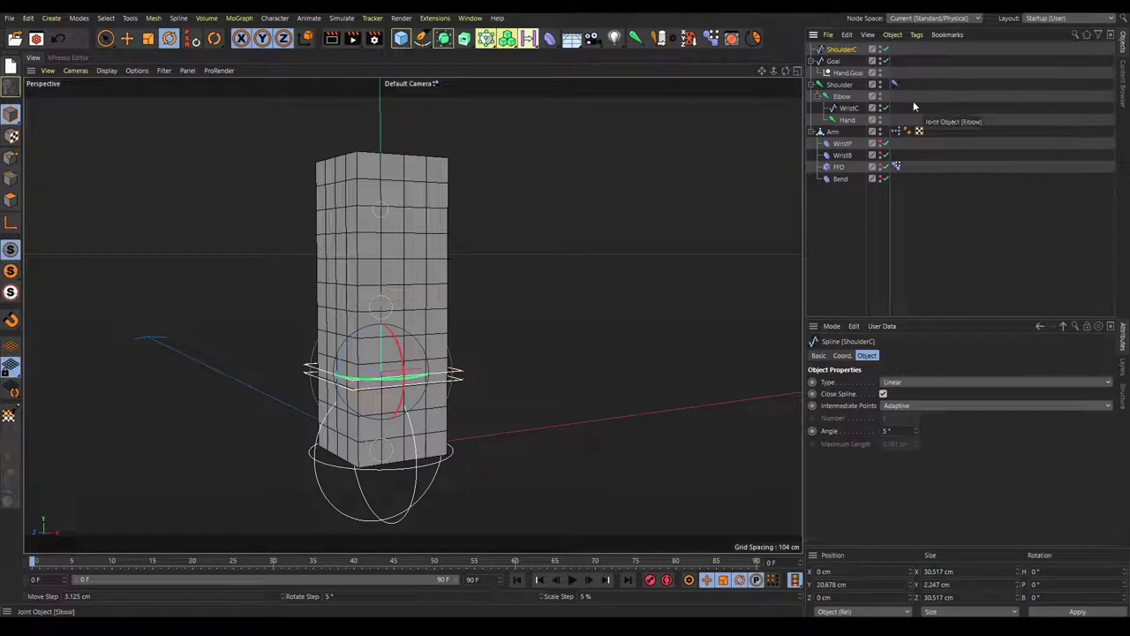
- Move the ShoulderC spline up to the shoulder joint near the arm's upper end and freeze the transformations of all scene objects
{"action": "key", "text": "e"}
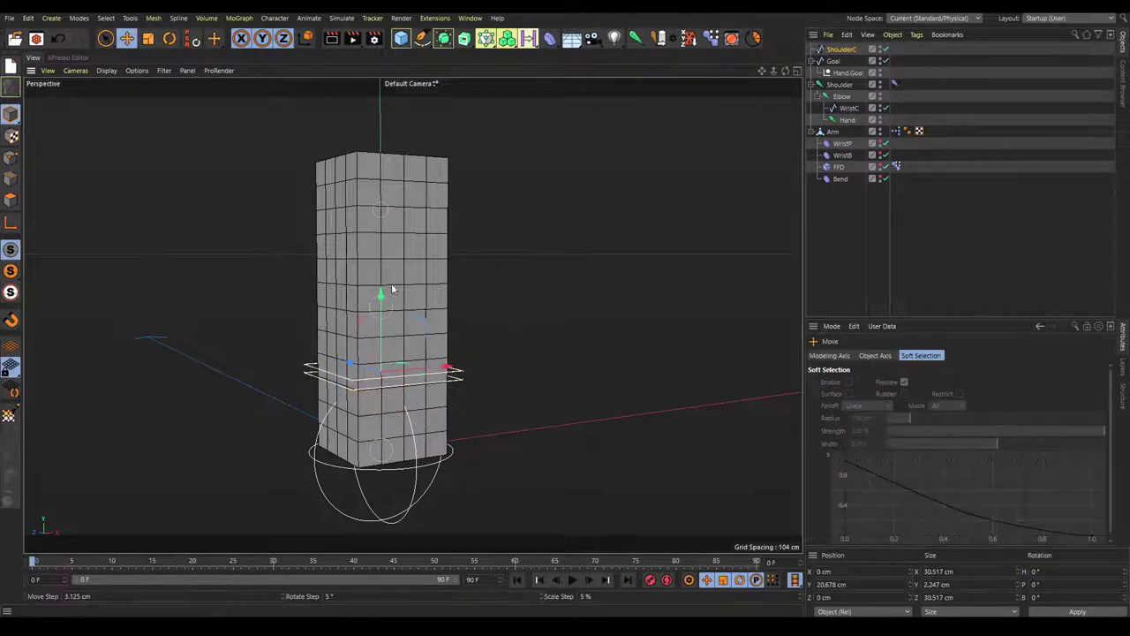
{"action": "left_click_drag", "start_coordinate": [377, 298], "coordinate": [353, 134]}
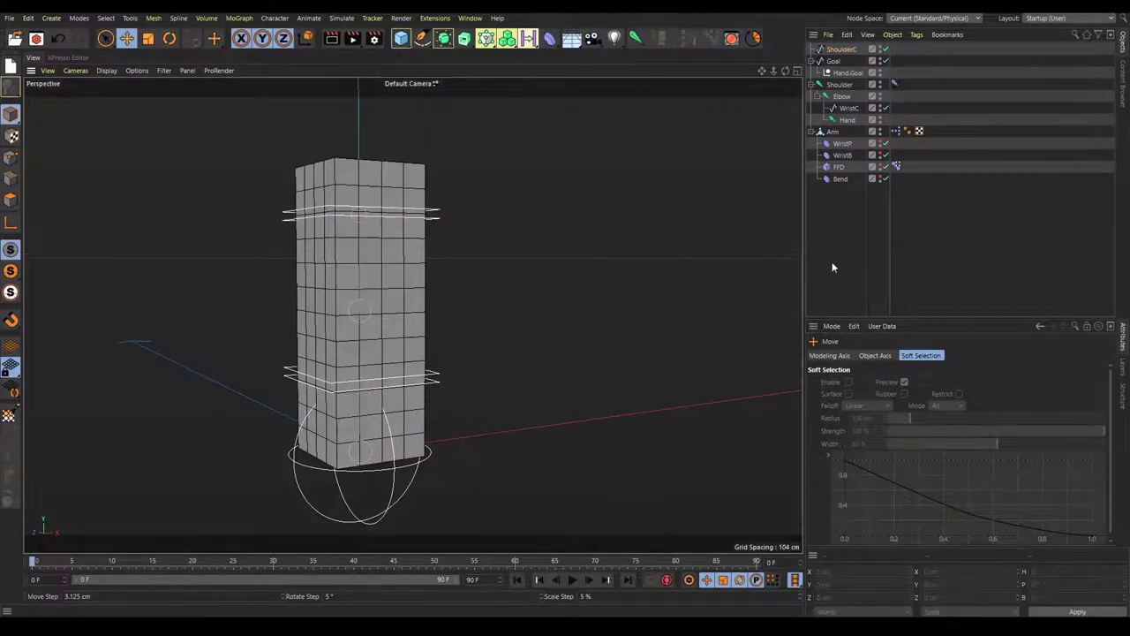
{"action": "left_click_drag", "start_coordinate": [831, 261], "coordinate": [760, 37]}
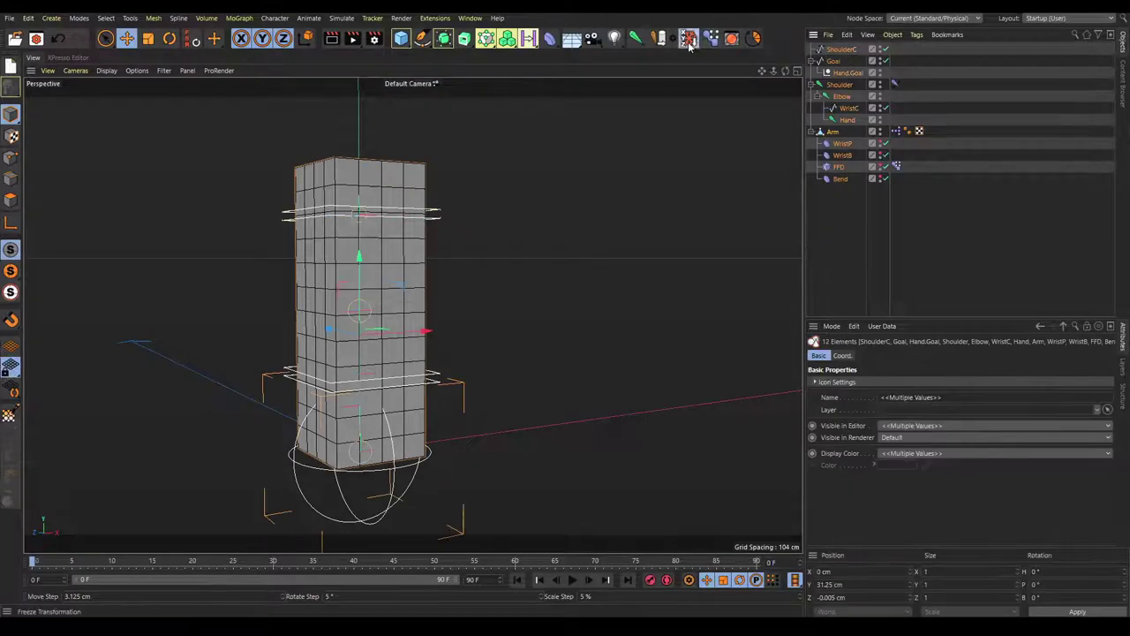
{"action": "left_click", "coordinate": [525, 216]}
{"action": "left_click_drag", "start_coordinate": [524, 217], "coordinate": [500, 271], "text": "alt"}
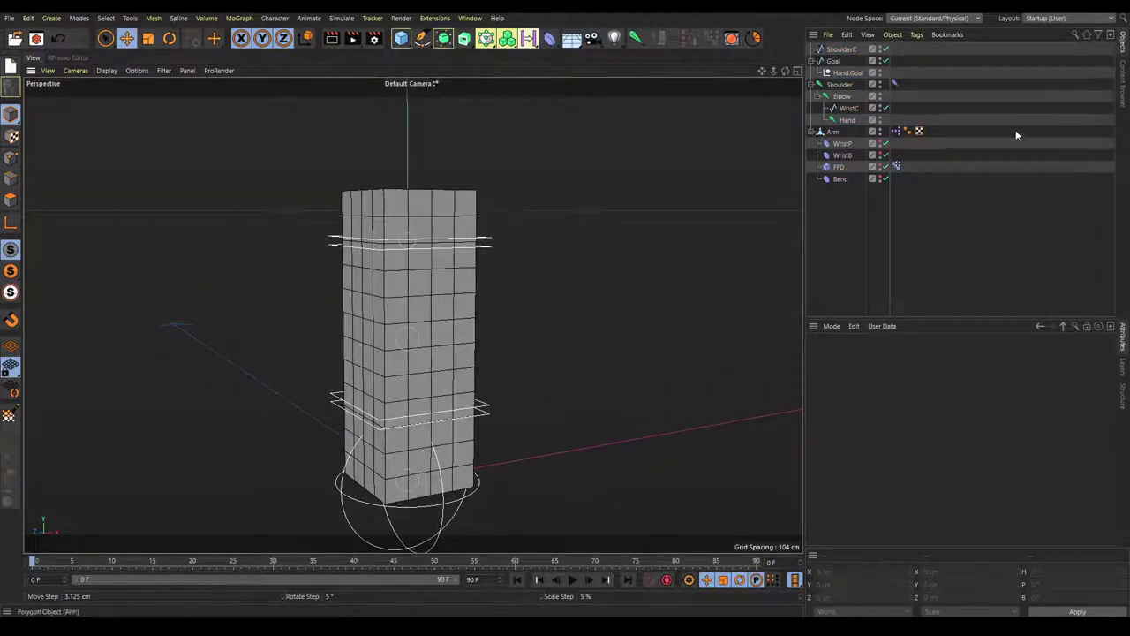
- Make the Shoulder joint, with its whole joint chain, a child of the ShoulderC spline
{"action": "left_click", "coordinate": [845, 52]}
{"action": "left_click", "coordinate": [506, 237]}
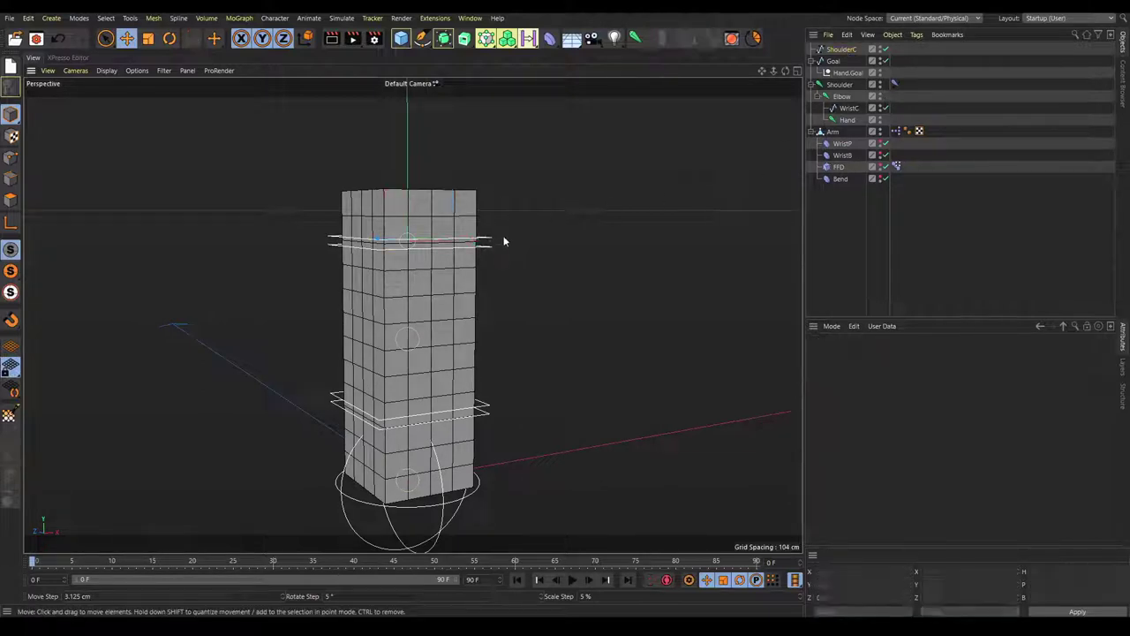
{"action": "left_click", "coordinate": [845, 88]}
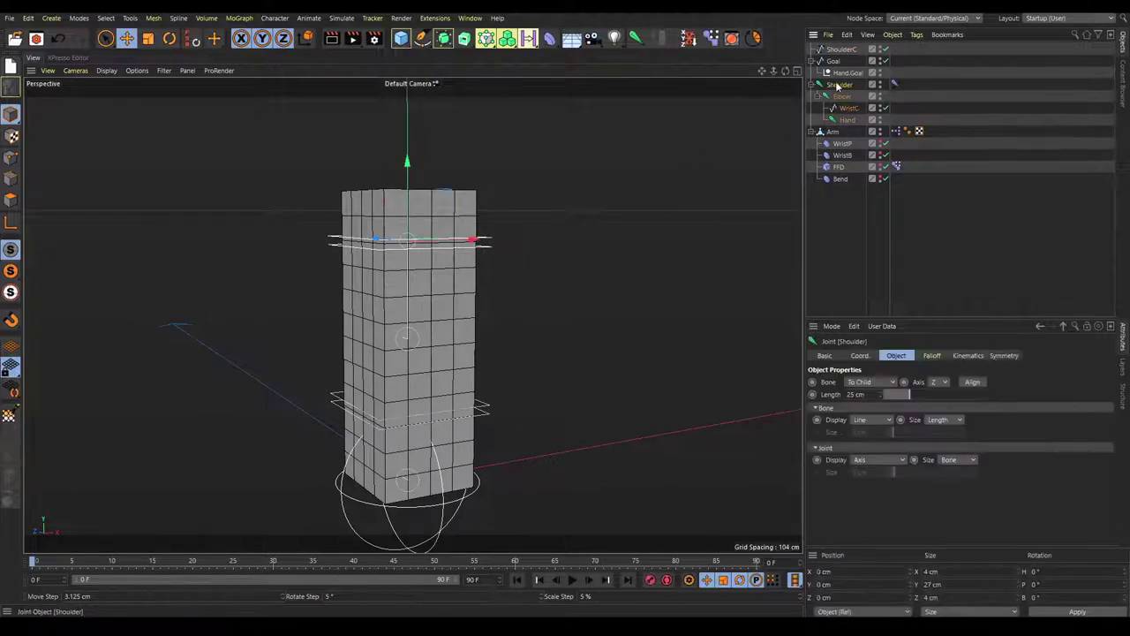
{"action": "left_click_drag", "start_coordinate": [850, 53], "coordinate": [849, 52]}
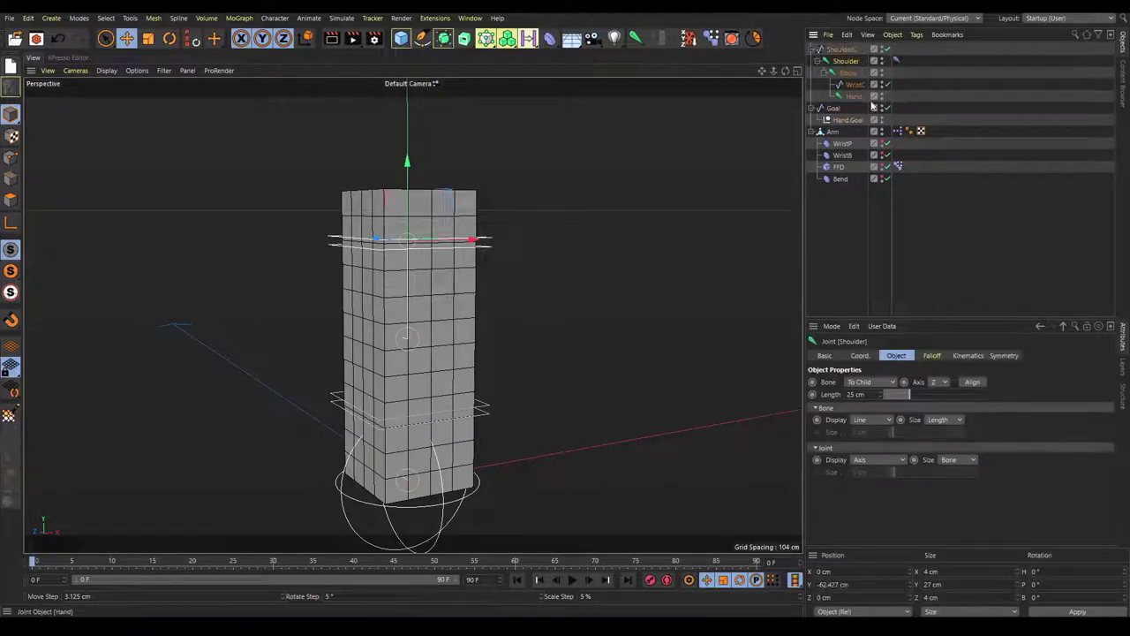
- Test the ShoulderC controller by moving and rotating it, undoing each change
{"action": "left_click", "coordinate": [839, 52]}
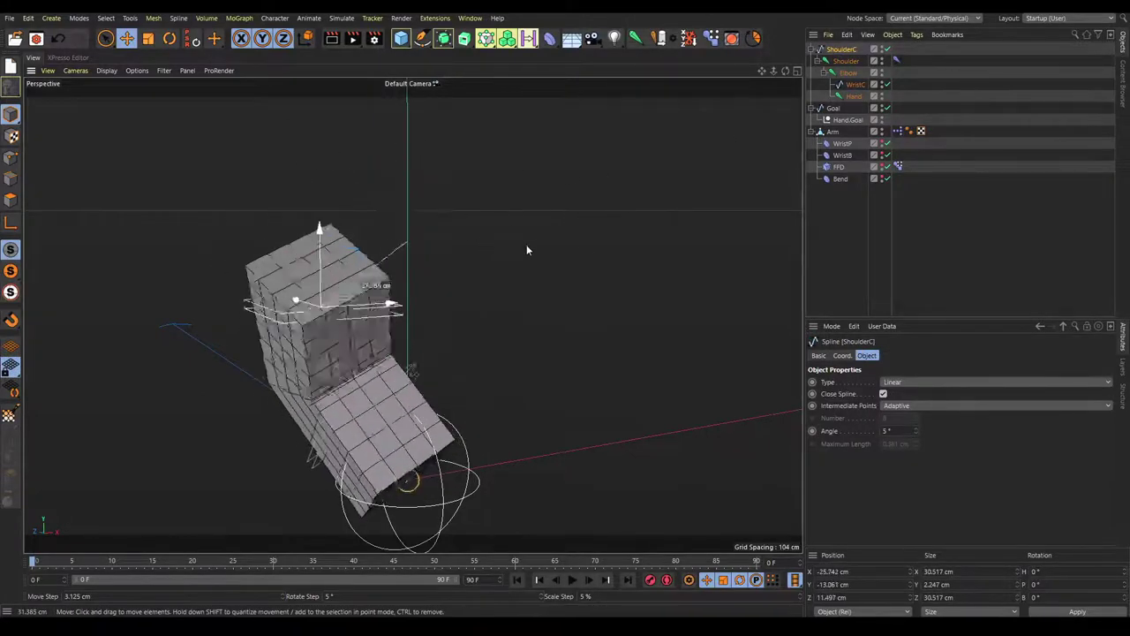
{"action": "left_click", "coordinate": [484, 241]}
{"action": "left_click_drag", "start_coordinate": [484, 241], "coordinate": [416, 293]}
{"action": "key", "text": "ctrl+z"}
{"action": "key", "text": "ctrl+z"}
{"action": "key", "text": "r"}
{"action": "left_click_drag", "start_coordinate": [369, 227], "coordinate": [421, 361]}
{"action": "key", "text": "ctrl+z"}
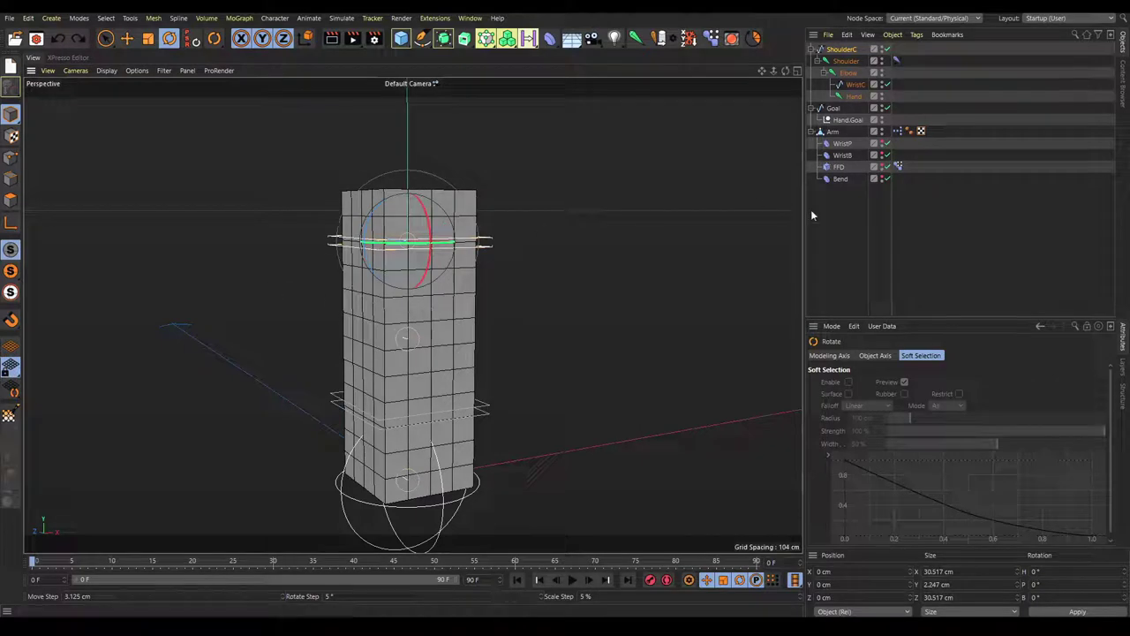
- Collapse the Goal spline's hierarchy and make it a child of the ShoulderC spline
{"action": "left_click", "coordinate": [824, 239]}
{"action": "left_click", "coordinate": [834, 108]}
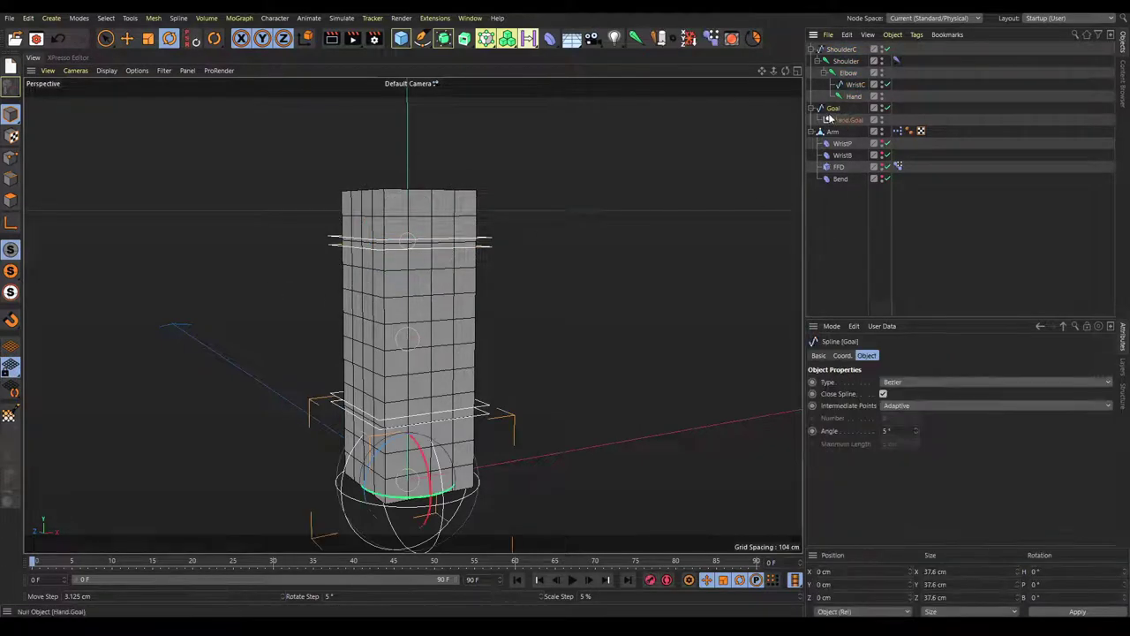
{"action": "left_click", "coordinate": [812, 108]}
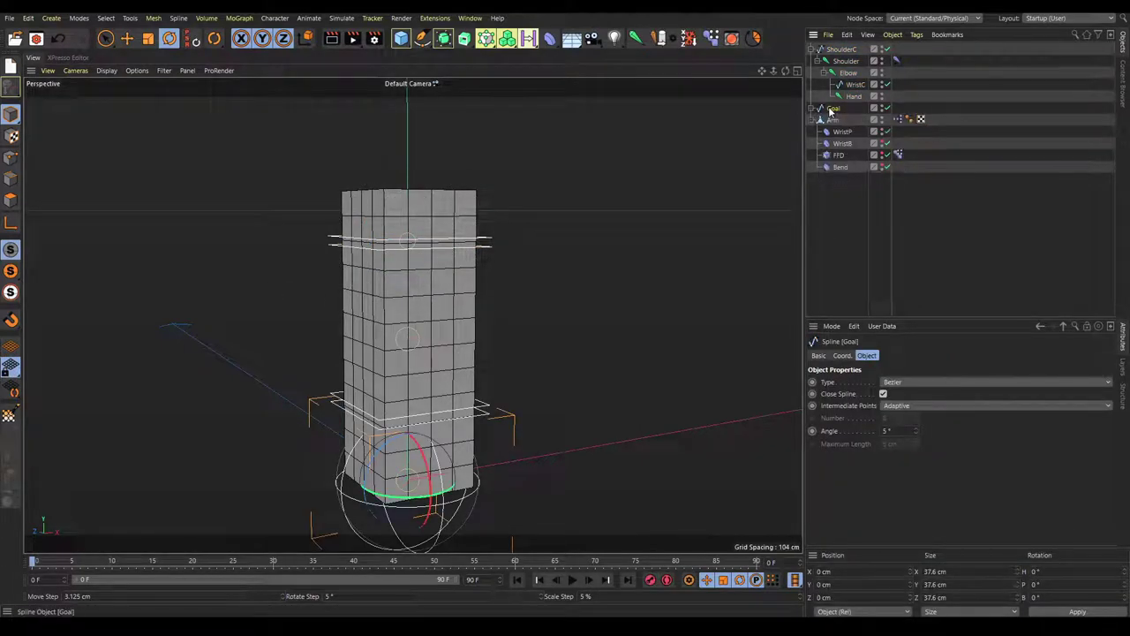
{"action": "left_click_drag", "start_coordinate": [838, 52], "coordinate": [841, 51]}
{"action": "left_click", "coordinate": [842, 49]}
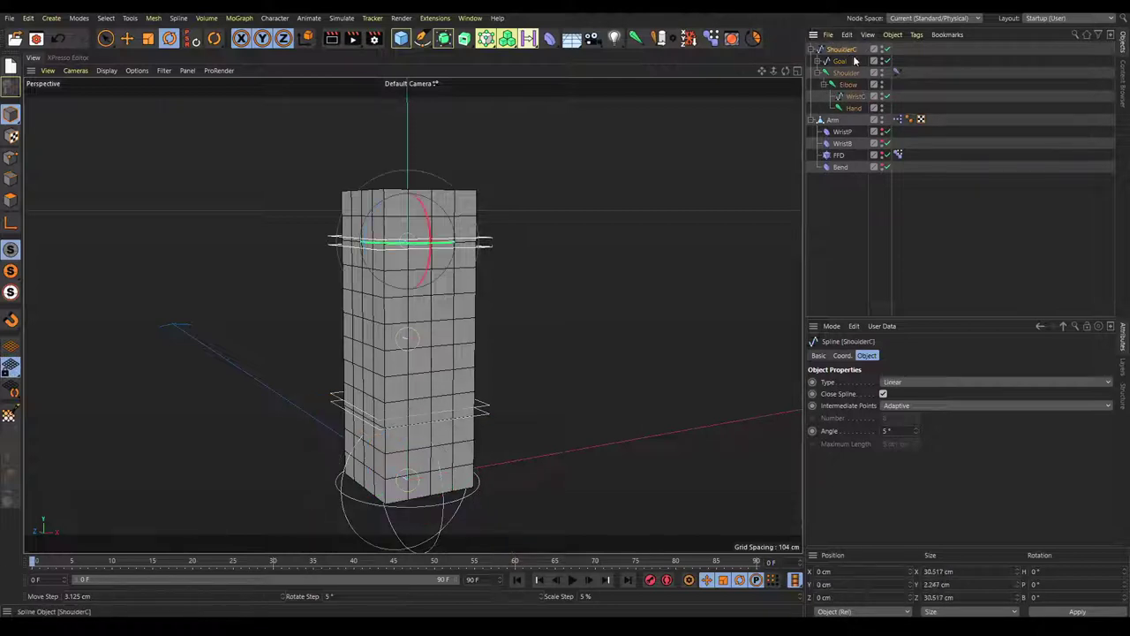
{"action": "left_click", "coordinate": [835, 59]}
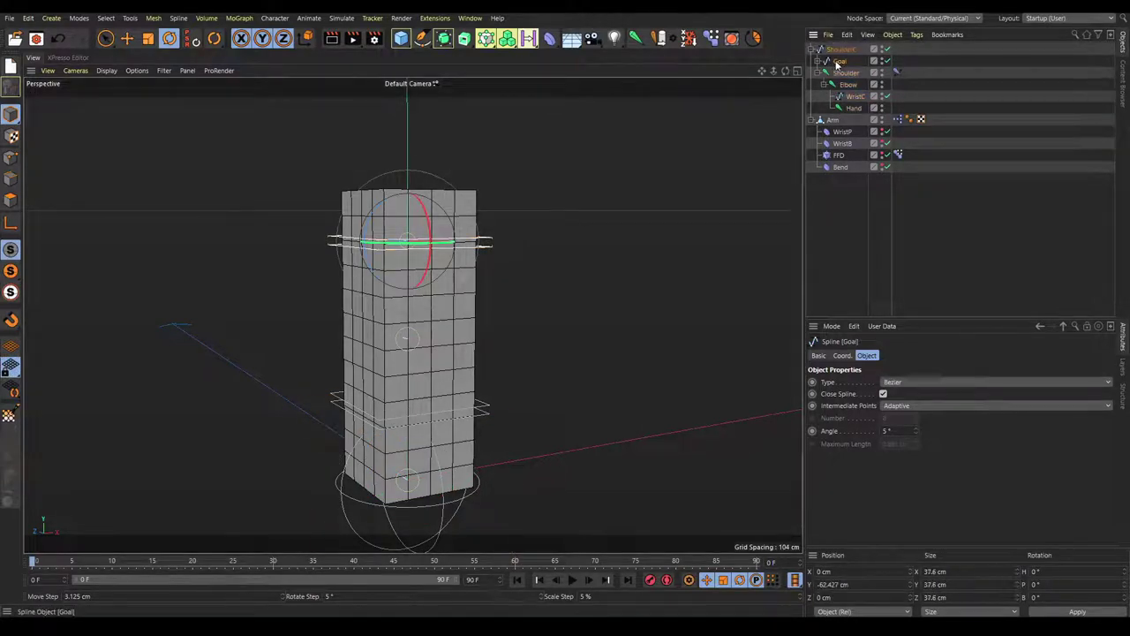
{"action": "left_click", "coordinate": [480, 242]}
{"action": "left_click_drag", "start_coordinate": [415, 234], "coordinate": [388, 201]}
{"action": "left_click", "coordinate": [547, 451]}
{"action": "key", "text": "e"}
{"action": "left_click", "coordinate": [533, 447]}
{"action": "left_click_drag", "start_coordinate": [533, 447], "coordinate": [458, 305]}
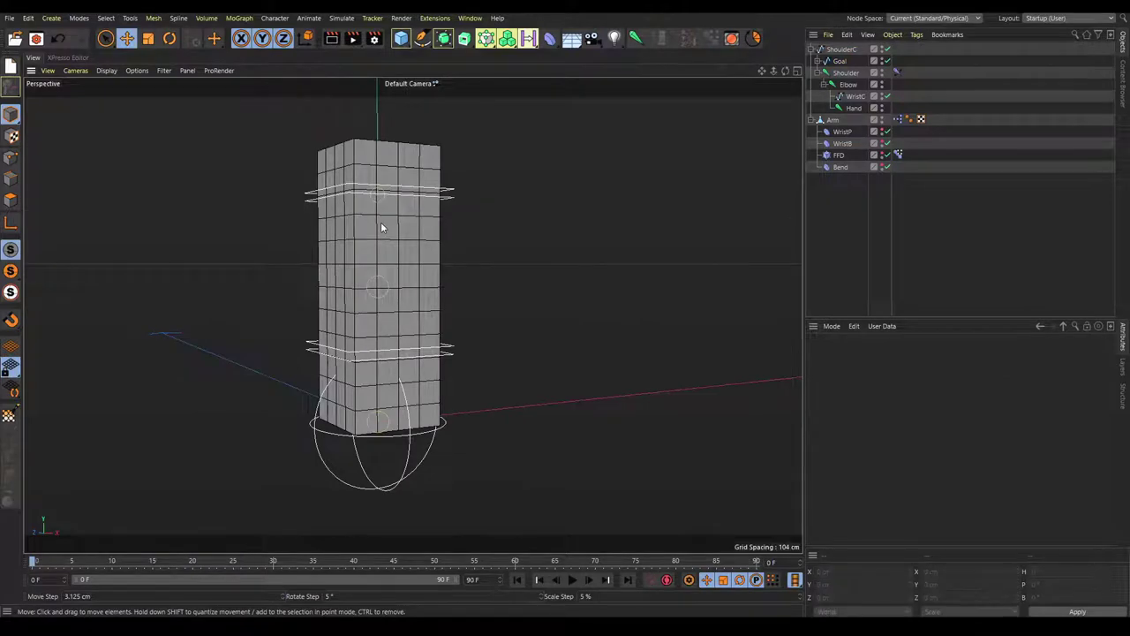
{"action": "left_click_drag", "start_coordinate": [383, 227], "coordinate": [442, 245], "text": "alt"}
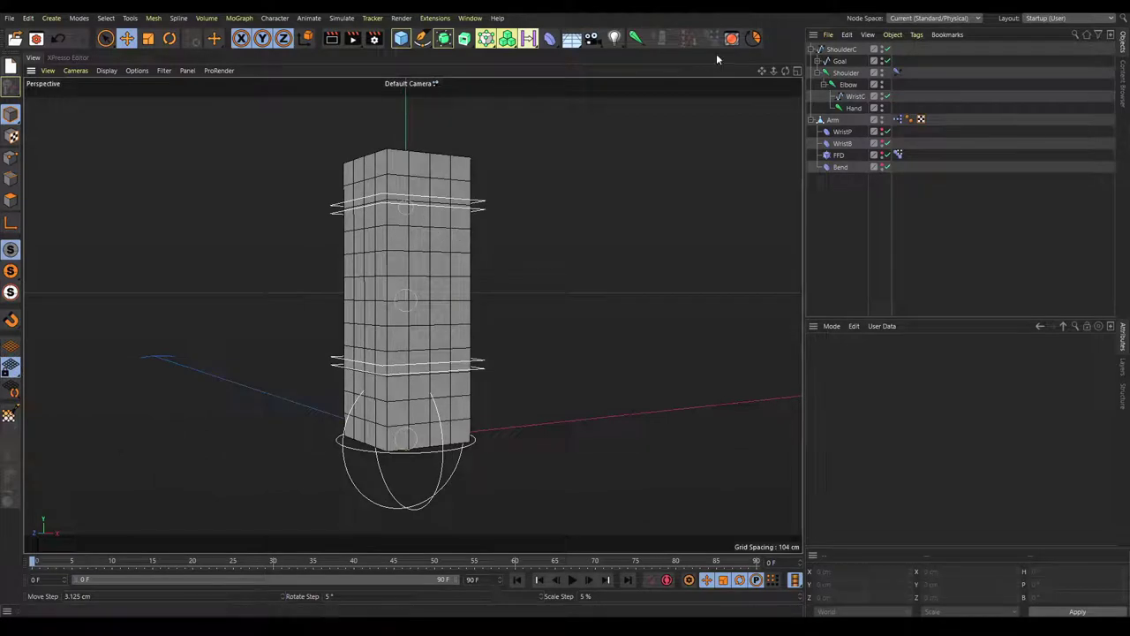
- Create a new material, open it for editing and disable its Reflectance channel
{"action": "left_click", "coordinate": [733, 38]}
{"action": "left_click_drag", "start_coordinate": [782, 33], "coordinate": [493, 68]}
{"action": "double_click", "coordinate": [482, 116]}
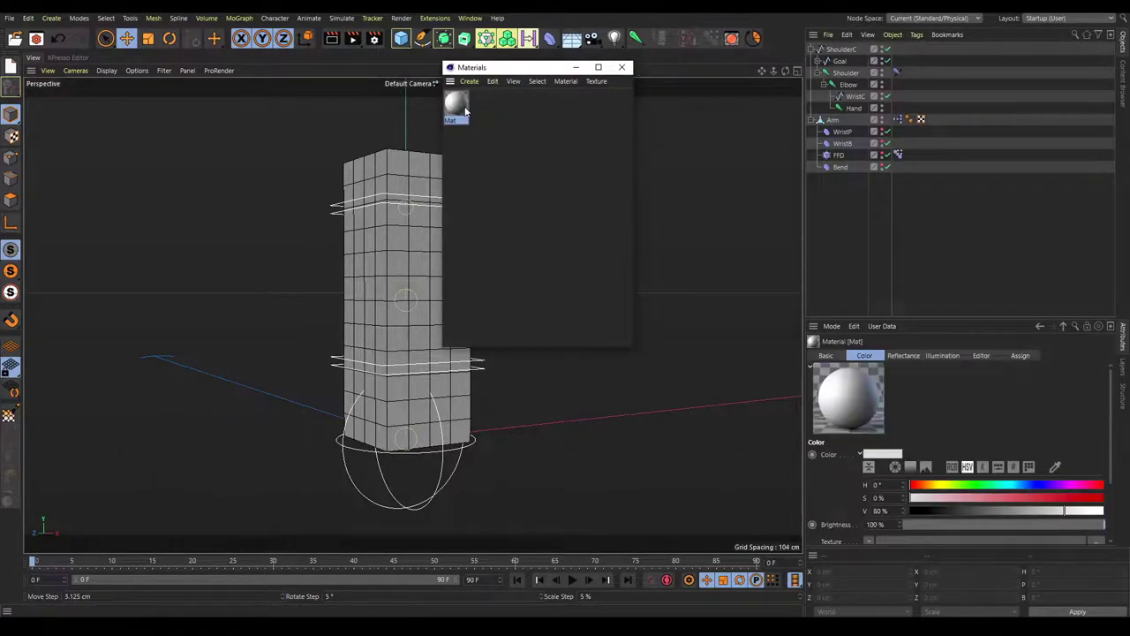
{"action": "double_click", "coordinate": [466, 110]}
{"action": "left_click_drag", "start_coordinate": [416, 77], "coordinate": [523, 62]}
{"action": "left_click", "coordinate": [344, 245]}
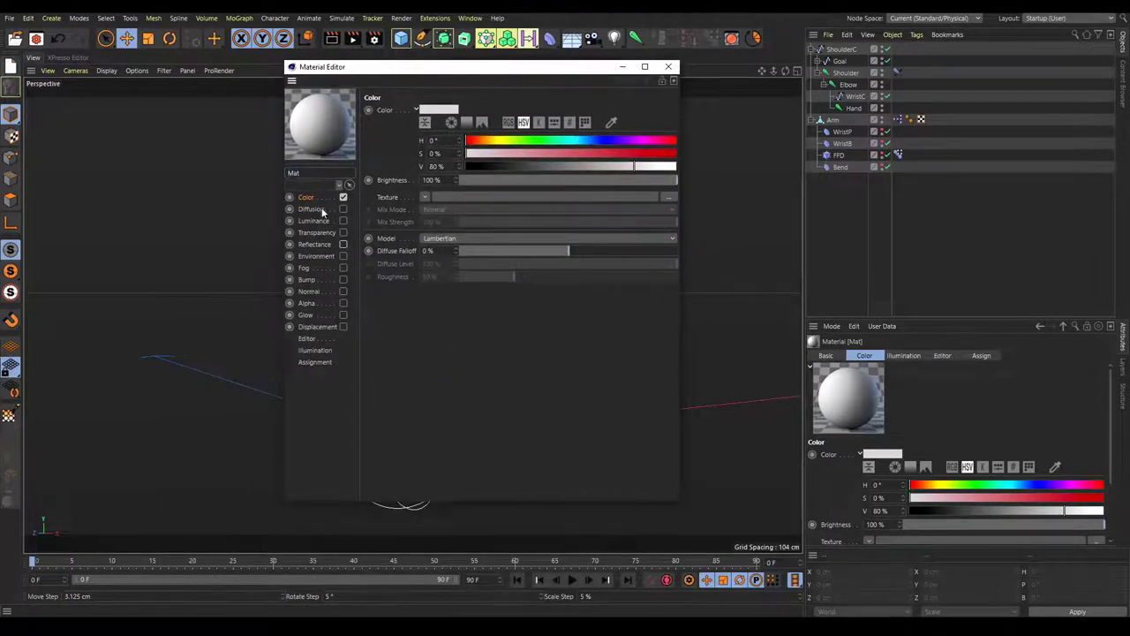
{"action": "left_click_drag", "start_coordinate": [403, 74], "coordinate": [344, 70]}
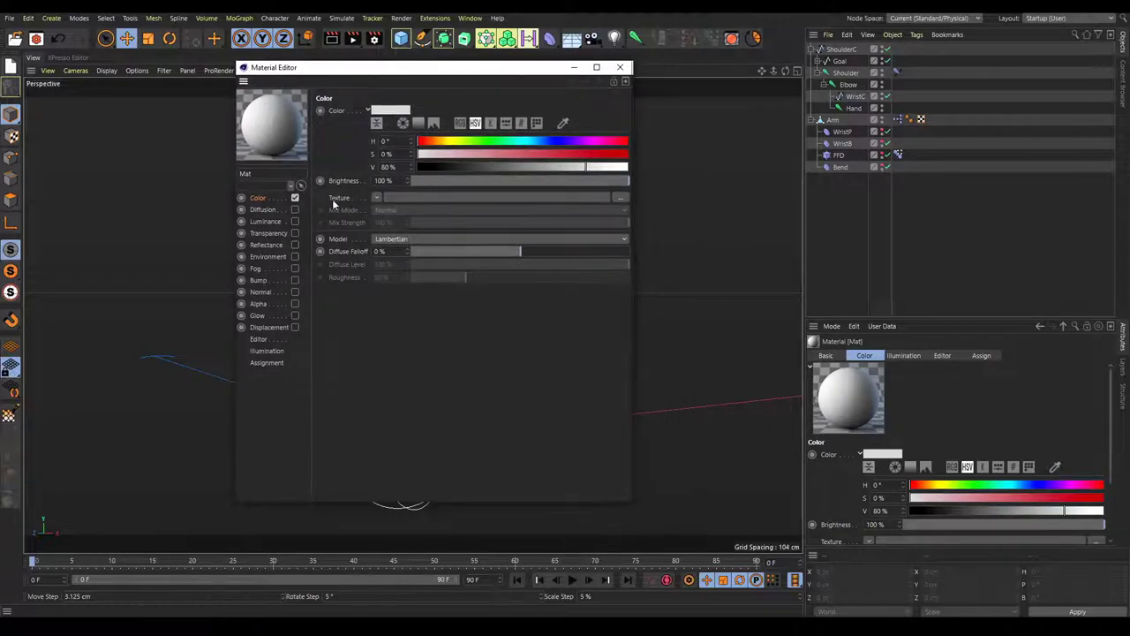
- Load index.png from the Skins folder as the material's Color texture, without copying the image to the project location
{"action": "left_click", "coordinate": [621, 199]}
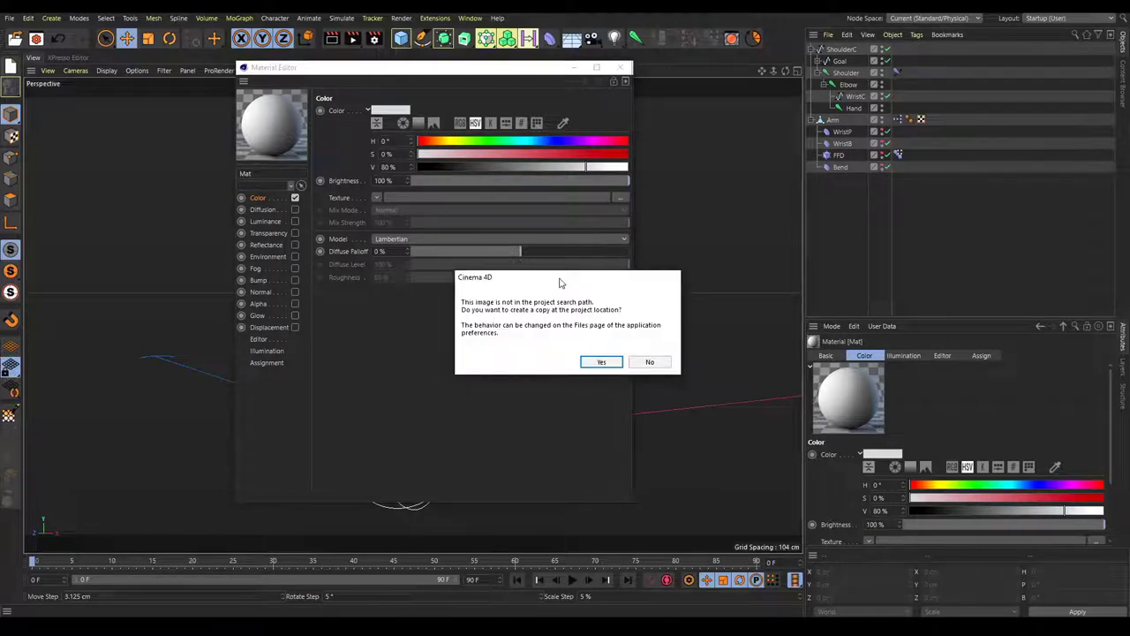
{"action": "left_click_drag", "start_coordinate": [559, 282], "coordinate": [446, 203]}
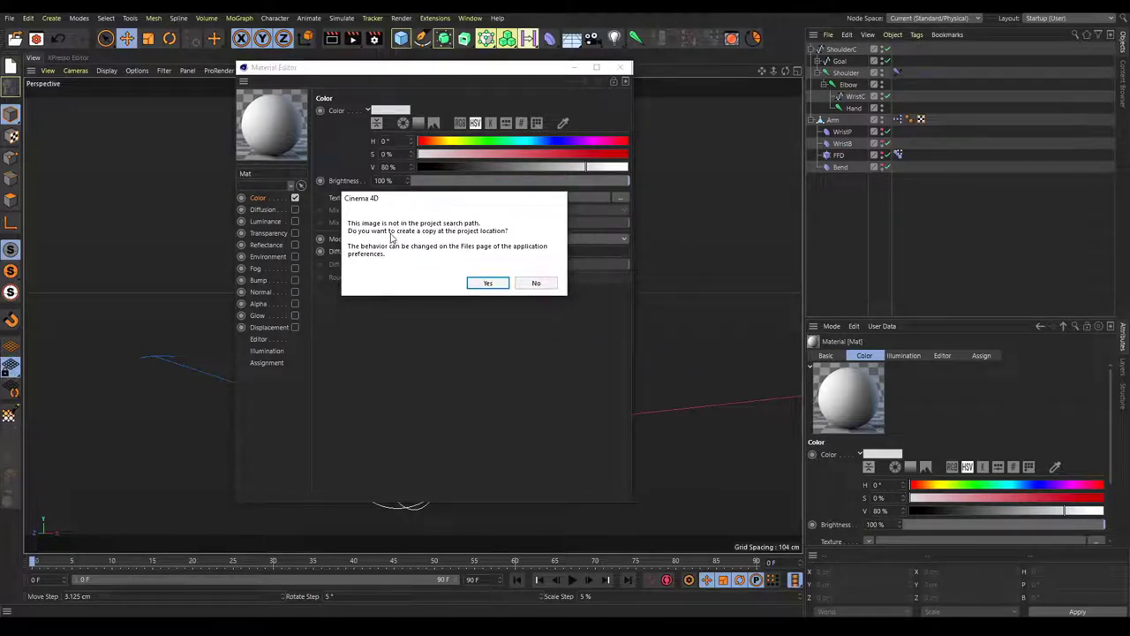
{"action": "left_click", "coordinate": [536, 282]}
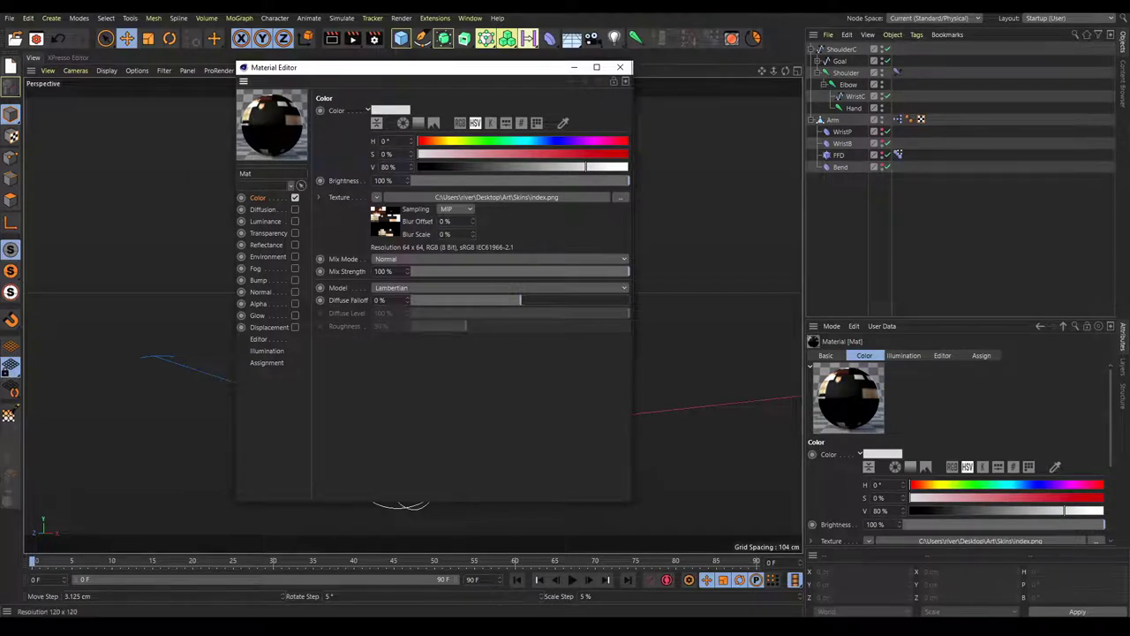
- Show the material preview on a plane and set the Color texture's sampling to None
{"action": "right_click", "coordinate": [281, 112]}
{"action": "left_click", "coordinate": [342, 146]}
{"action": "right_click", "coordinate": [269, 118]}
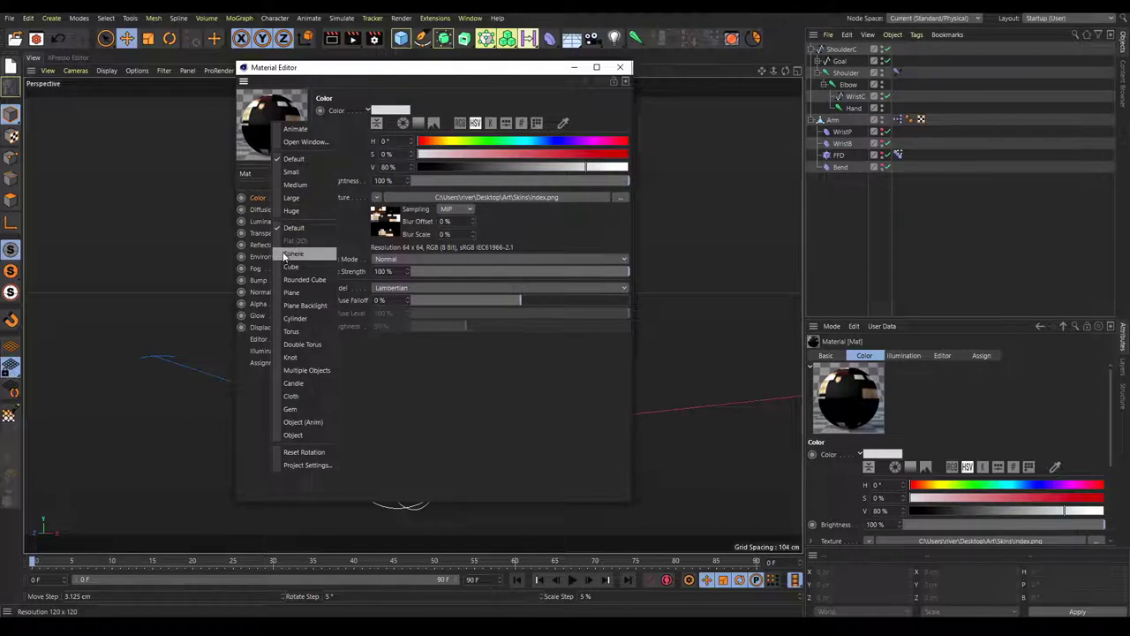
{"action": "left_click", "coordinate": [300, 304]}
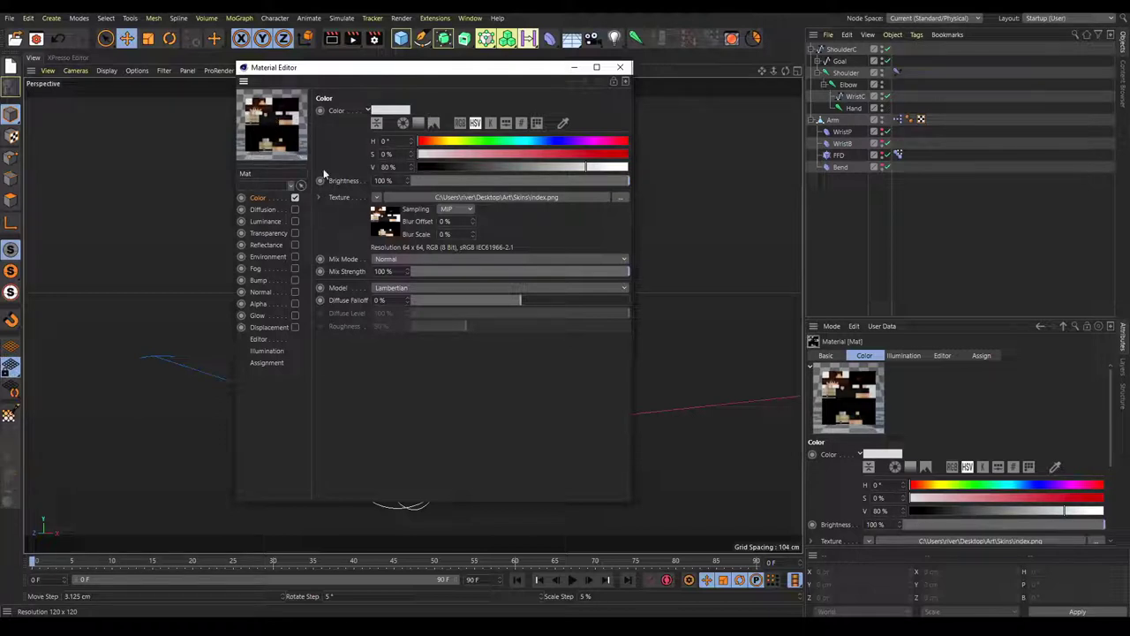
{"action": "left_click_drag", "start_coordinate": [394, 78], "coordinate": [664, 89]}
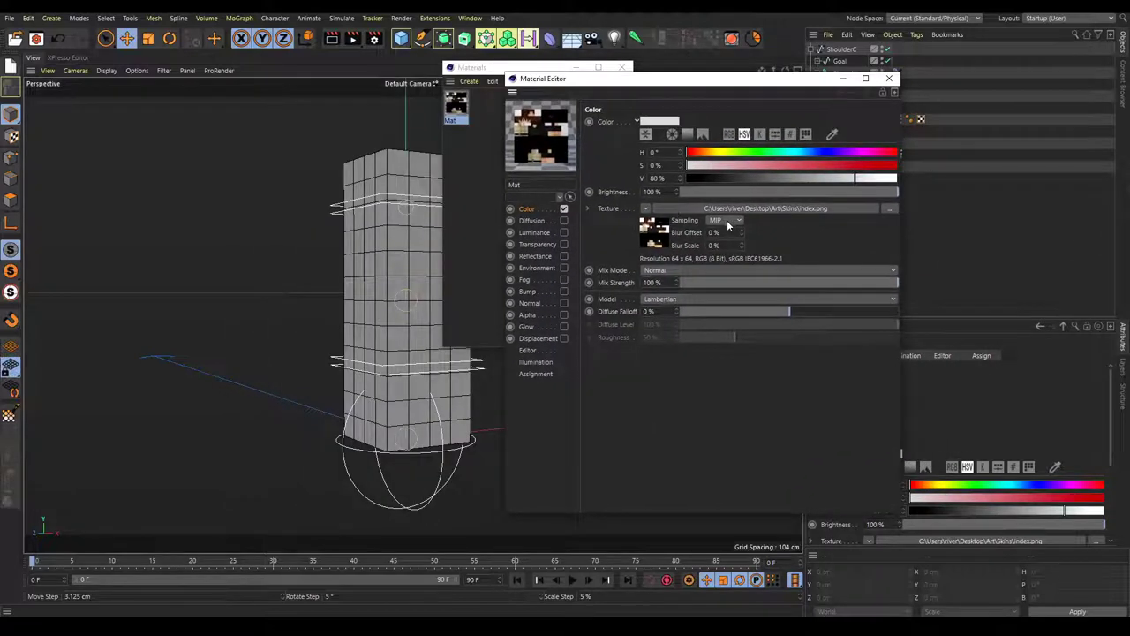
{"action": "left_click", "coordinate": [722, 221]}
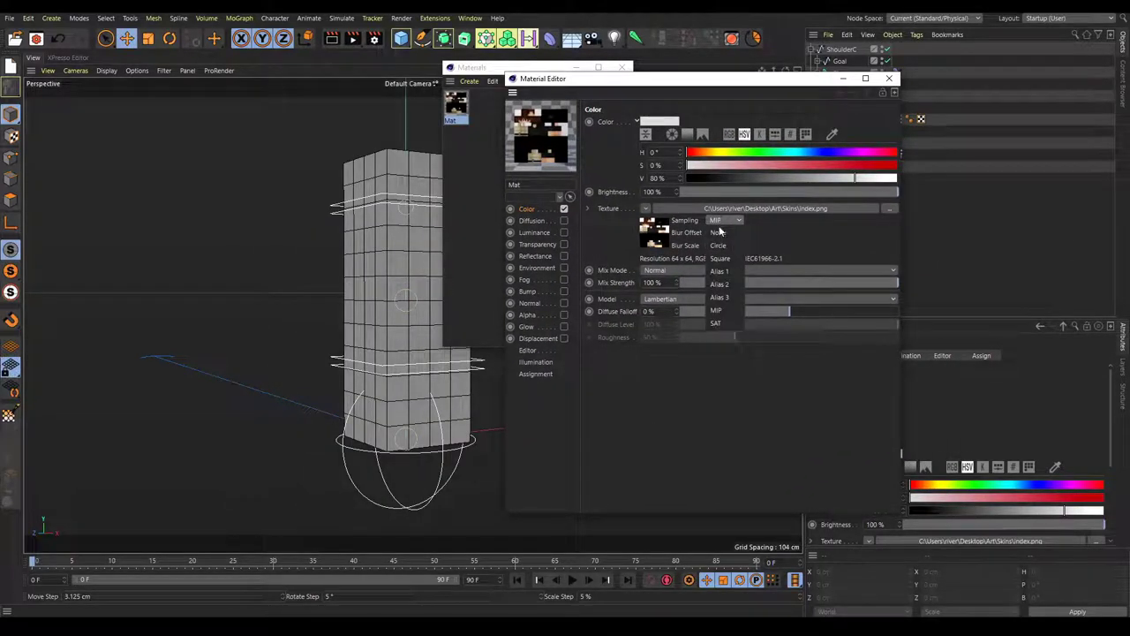
{"action": "left_click", "coordinate": [722, 232]}
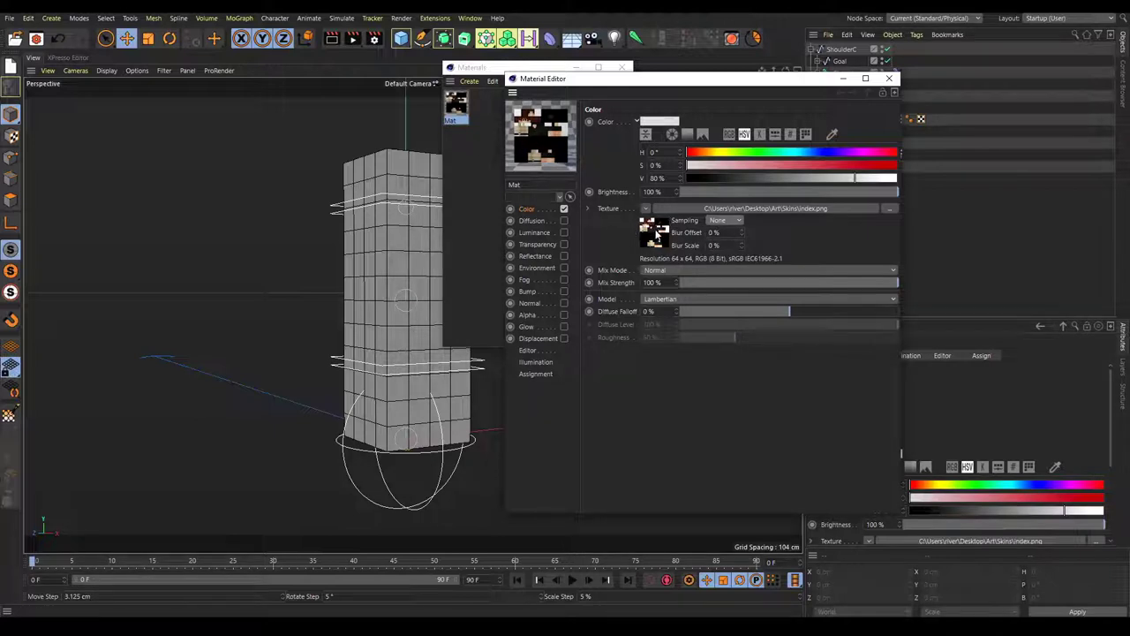
- Enable the material's Alpha channel with the same index.png texture, sampling None, and close the material editor
{"action": "left_click", "coordinate": [528, 315]}
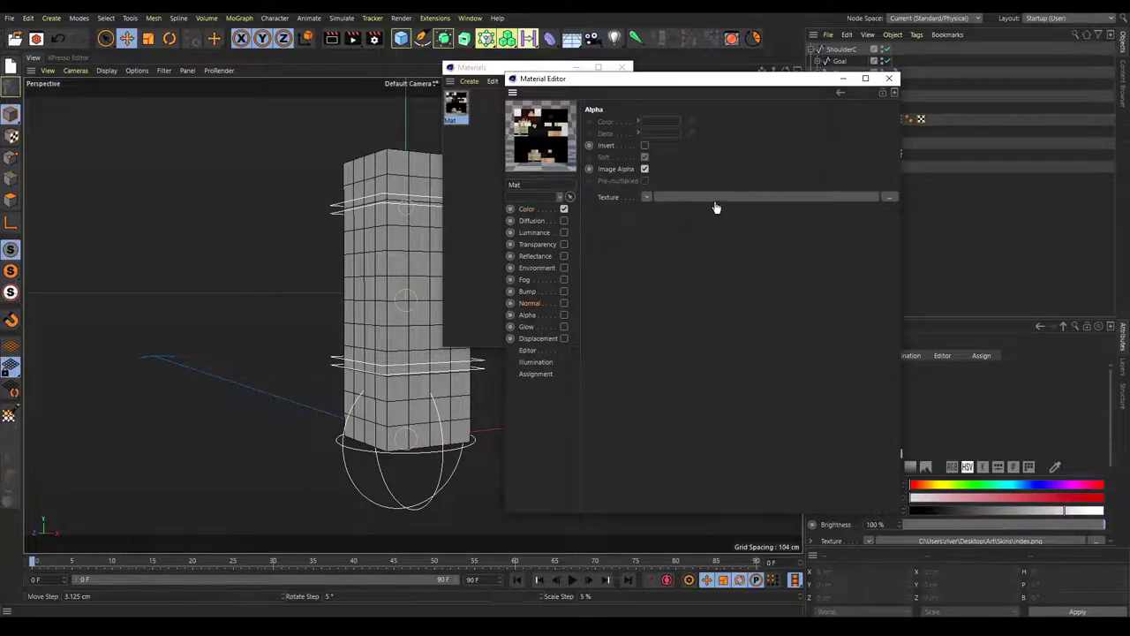
{"action": "left_click_drag", "start_coordinate": [693, 201], "coordinate": [696, 202]}
{"action": "left_click", "coordinate": [564, 315]}
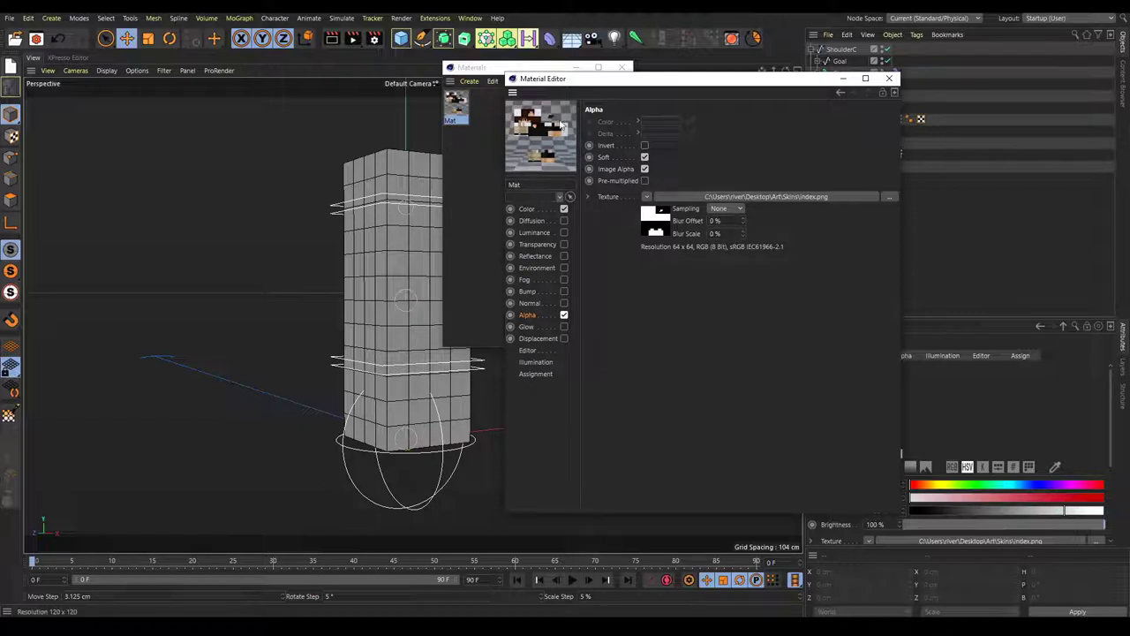
{"action": "left_click", "coordinate": [889, 78]}
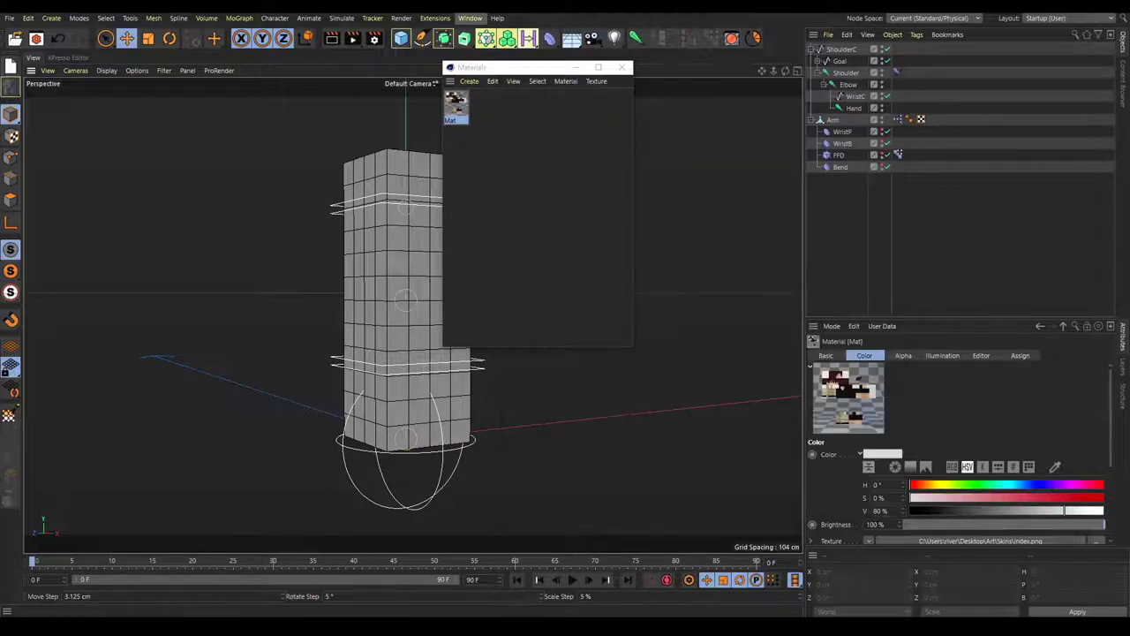
- Apply the skin material to the Arm mesh and close the Materials window
{"action": "left_click_drag", "start_coordinate": [477, 67], "coordinate": [518, 66]}
{"action": "left_click_drag", "start_coordinate": [488, 114], "coordinate": [401, 189]}
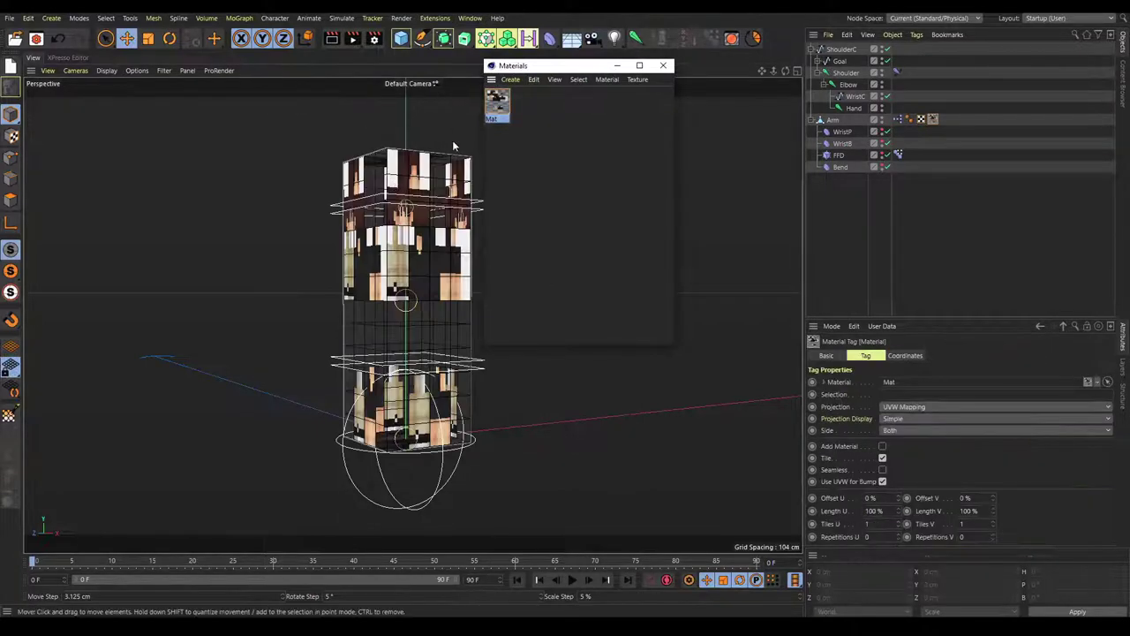
{"action": "left_click_drag", "start_coordinate": [548, 65], "coordinate": [454, 75]}
{"action": "left_click", "coordinate": [571, 77]}
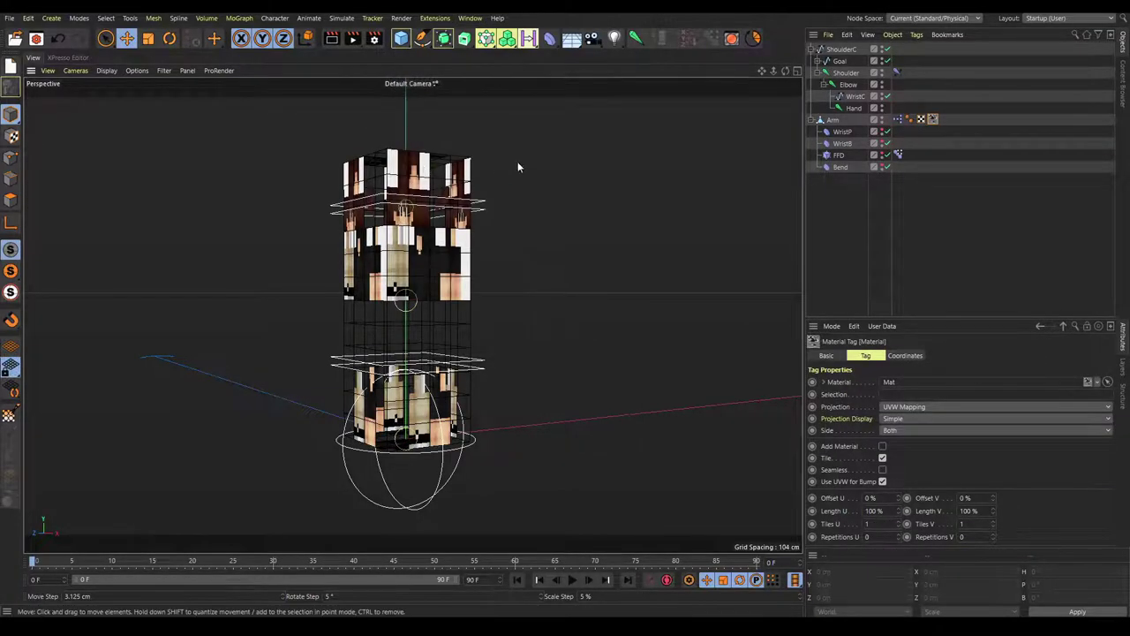
- Select all polygons of the Arm object
{"action": "left_click_drag", "start_coordinate": [519, 167], "coordinate": [436, 176], "text": "alt"}
{"action": "left_click", "coordinate": [434, 177]}
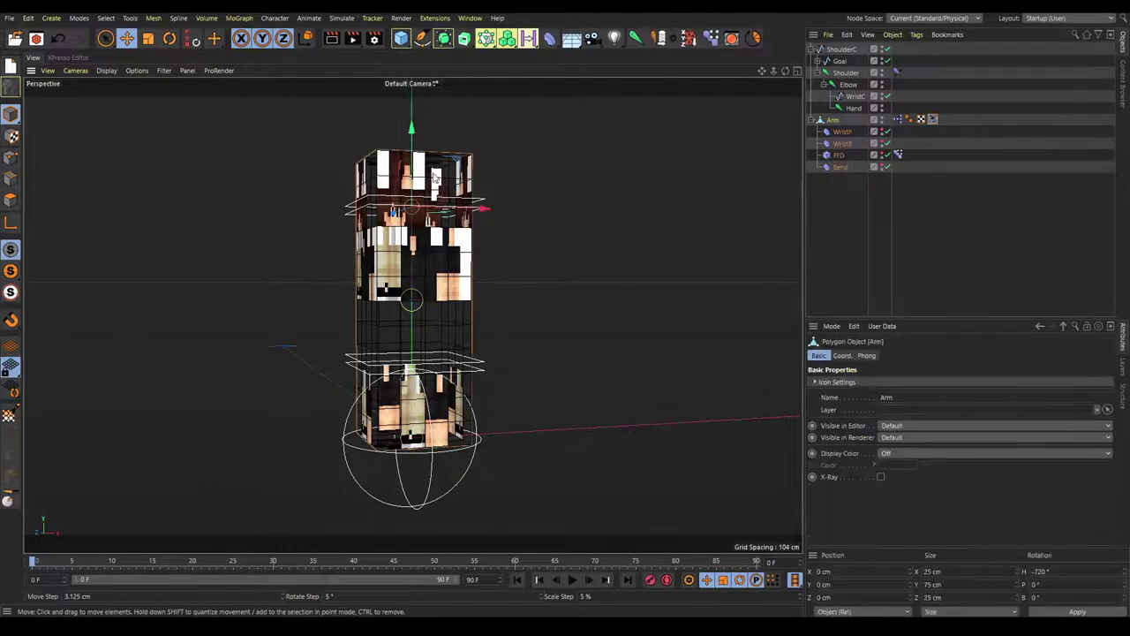
{"action": "left_click", "coordinate": [11, 201]}
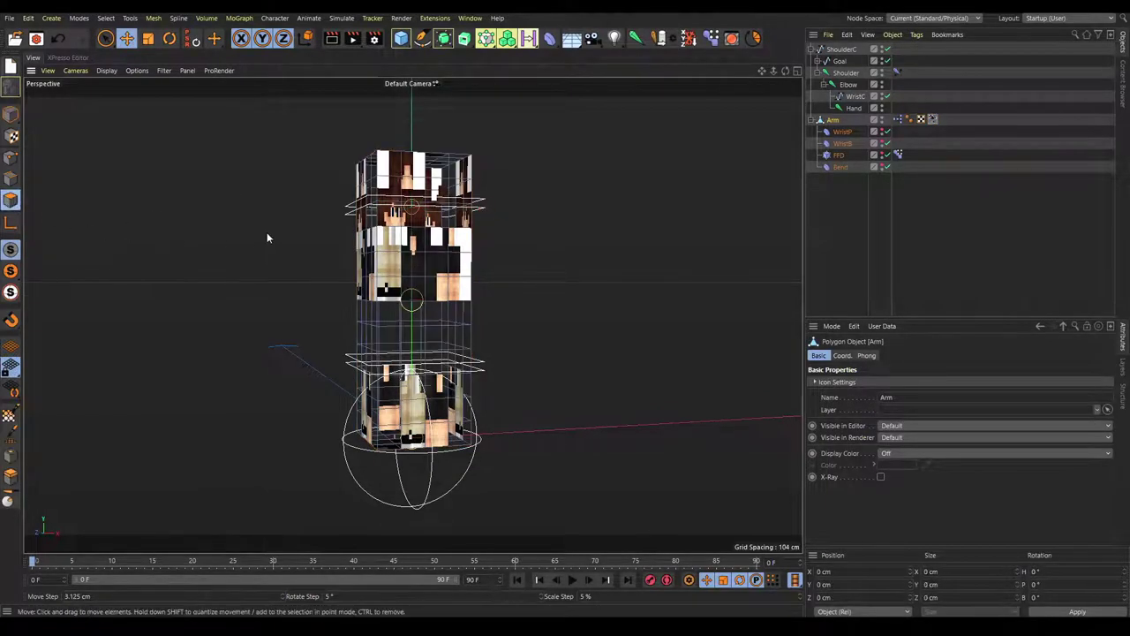
{"action": "key", "text": "ctrl+a"}
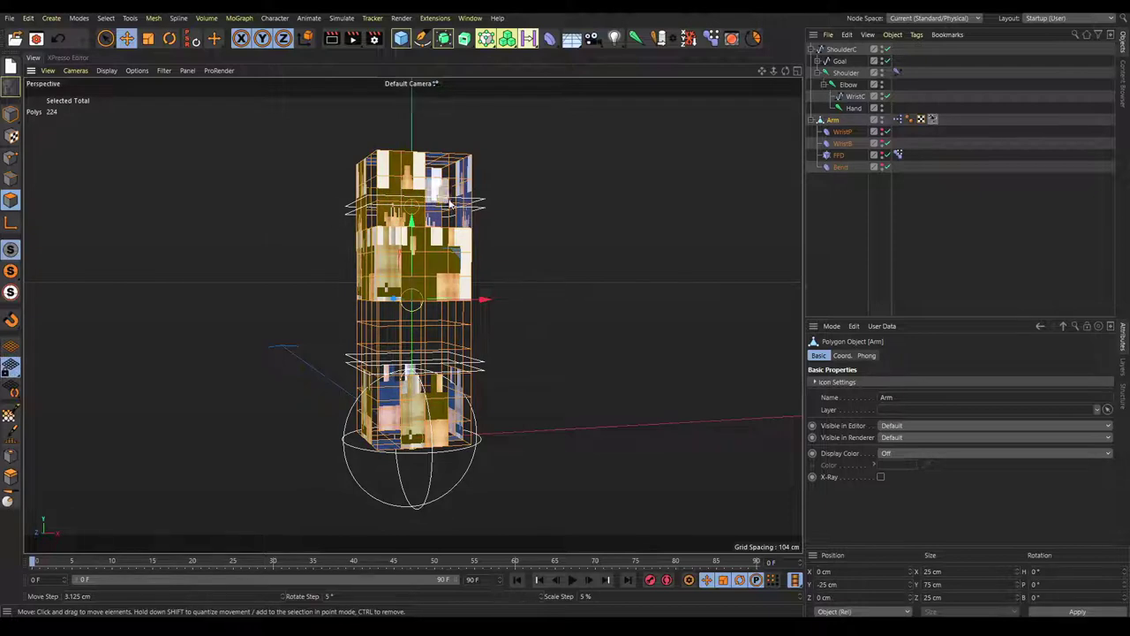
- Switch to the BP - UV Edit layout and activate UV polygon editing for the Arm
{"action": "left_click", "coordinate": [1043, 19]}
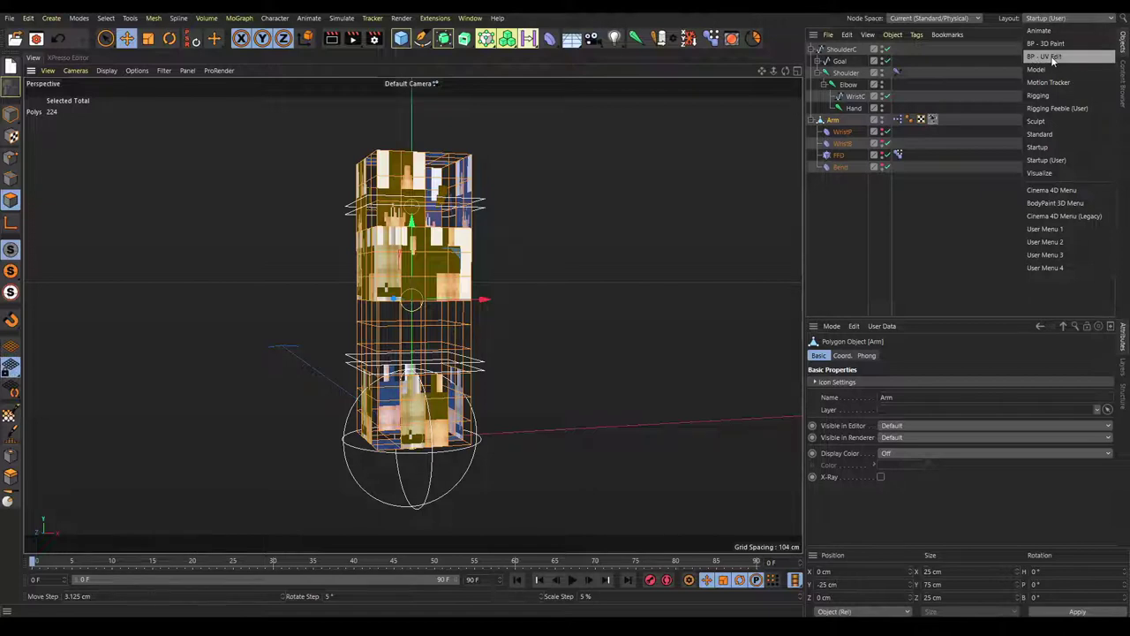
{"action": "left_click", "coordinate": [1046, 57]}
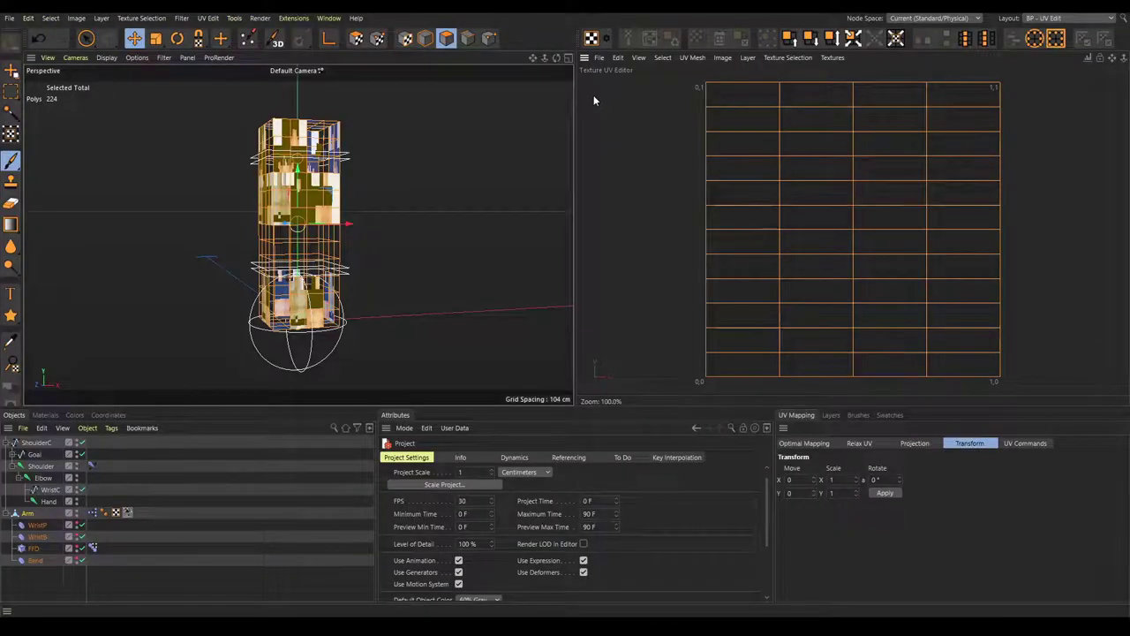
{"action": "left_click", "coordinate": [358, 44]}
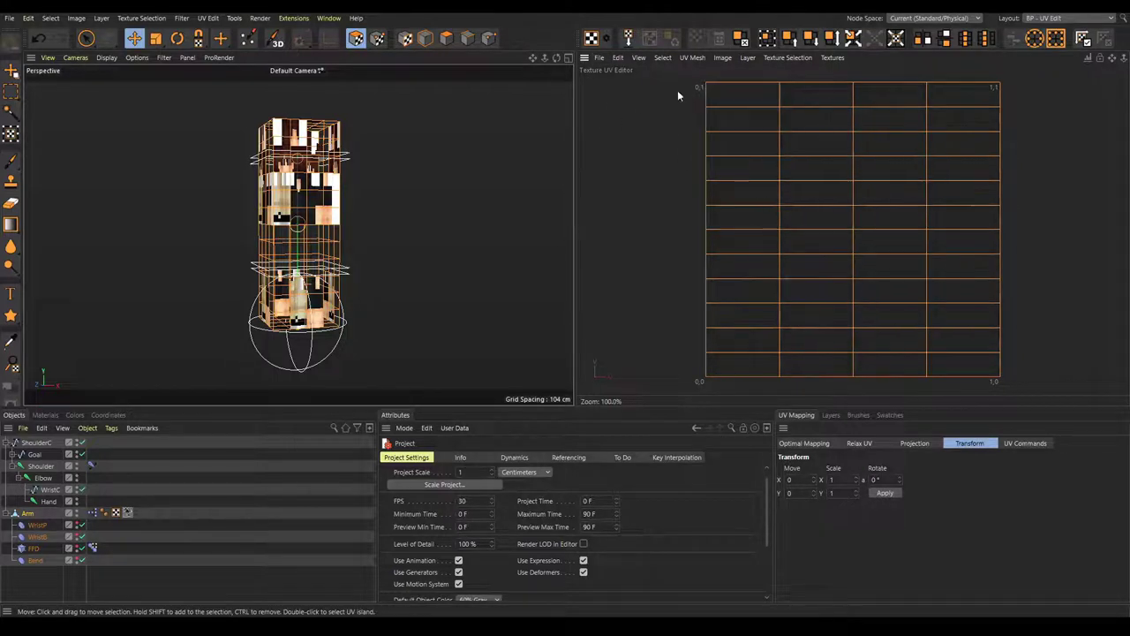
- Open the index.png skin texture from the Skins folder as the background of the Texture UV Editor
{"action": "left_click", "coordinate": [599, 59]}
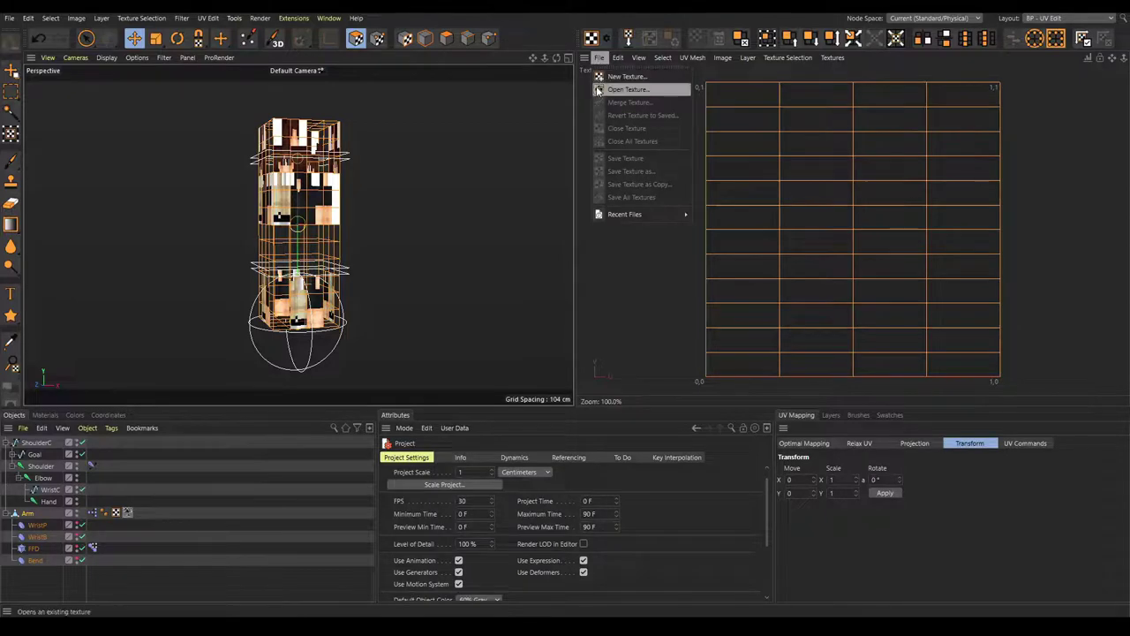
{"action": "left_click", "coordinate": [597, 89]}
{"action": "left_click_drag", "start_coordinate": [557, 97], "coordinate": [557, 194]}
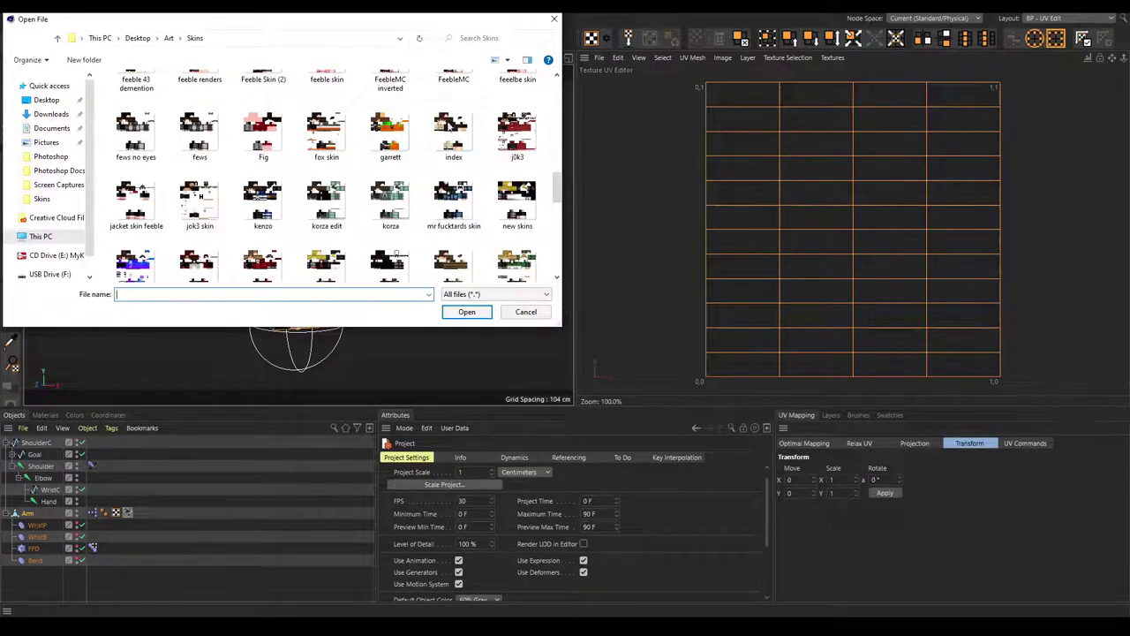
{"action": "double_click", "coordinate": [452, 137]}
{"action": "scroll", "coordinate": [910, 228], "scroll_direction": "up", "scroll_amount": 5}
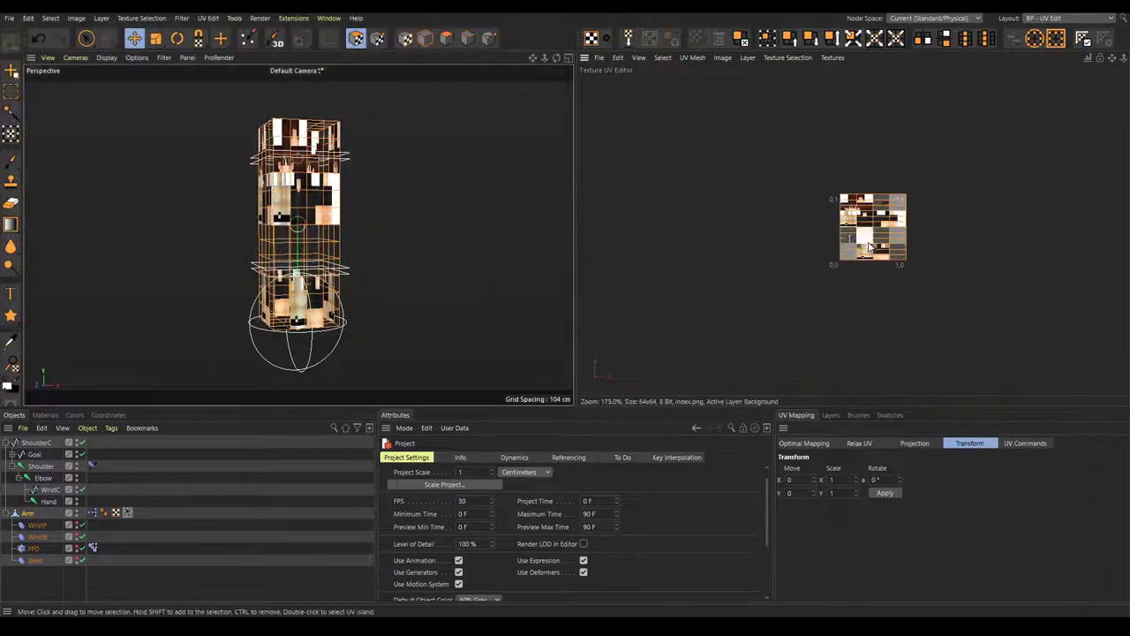
{"action": "scroll", "coordinate": [911, 228], "scroll_direction": "up", "scroll_amount": 3}
{"action": "scroll", "coordinate": [905, 221], "scroll_direction": "up", "scroll_amount": 2}
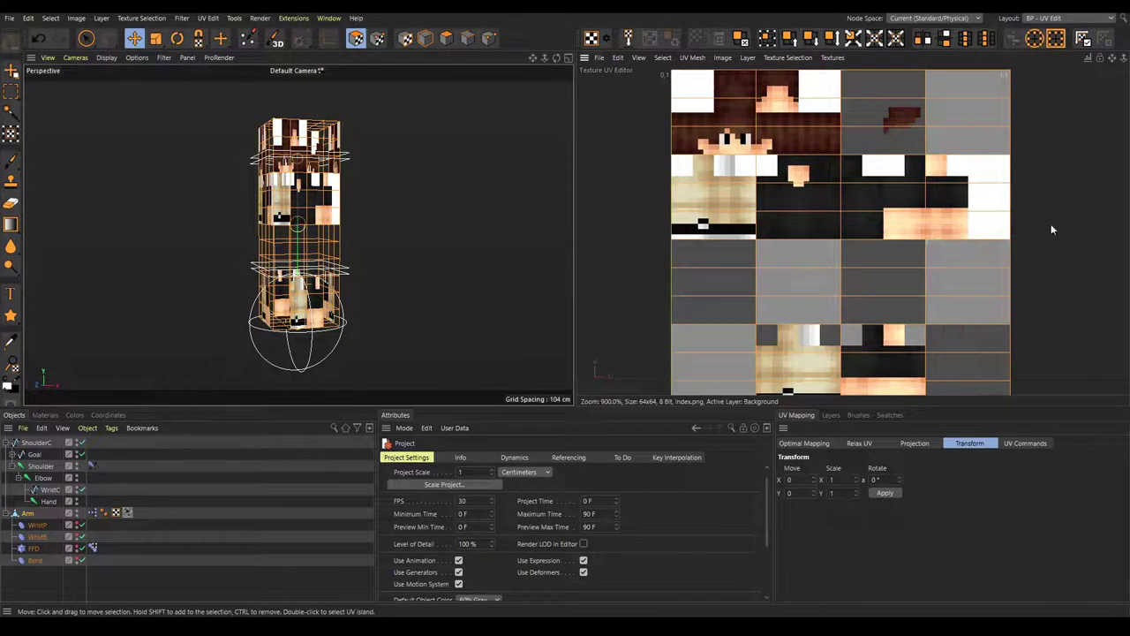
{"action": "scroll", "coordinate": [901, 216], "scroll_direction": "down", "scroll_amount": 2}
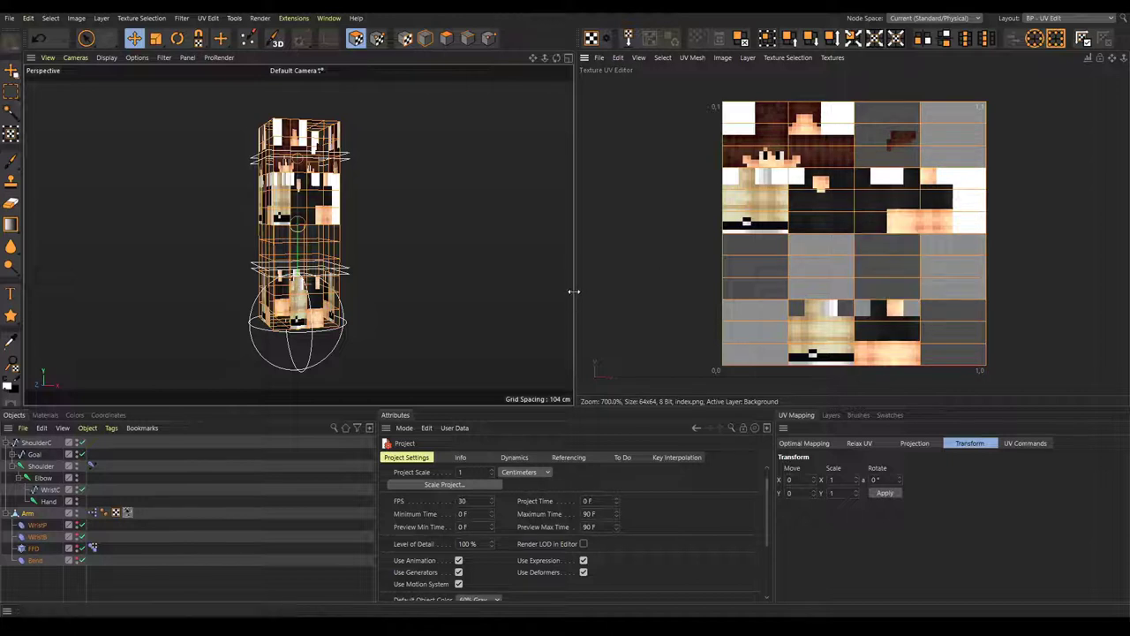
- Activate Non-Uniform Scale and quantize both Move and Scale at 3.125 %
{"action": "left_click", "coordinate": [158, 43]}
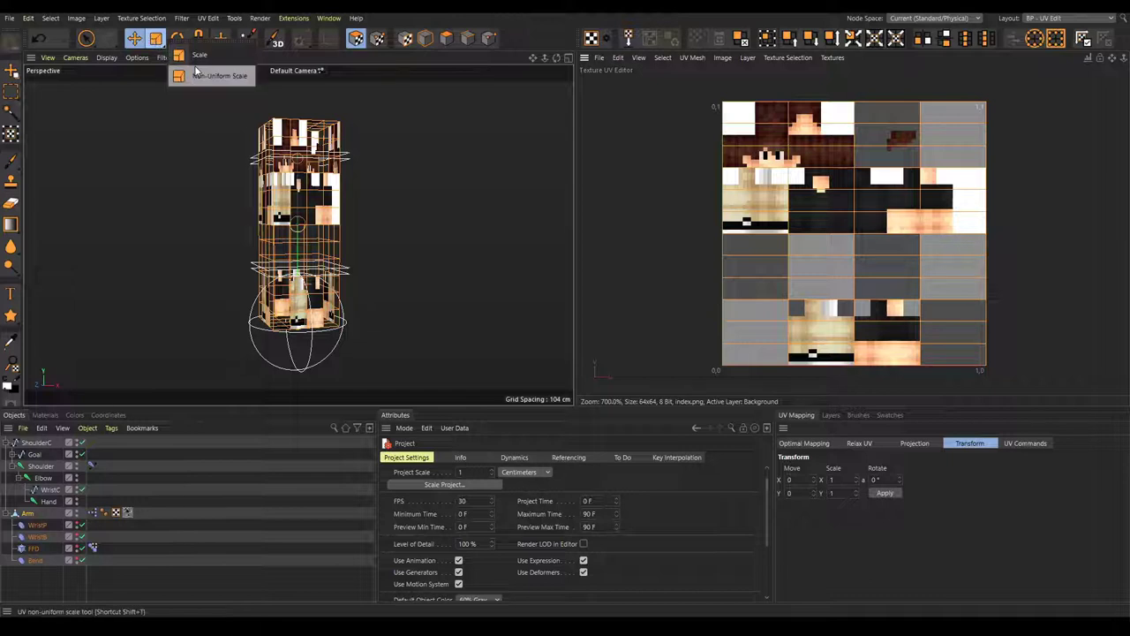
{"action": "left_click", "coordinate": [221, 76]}
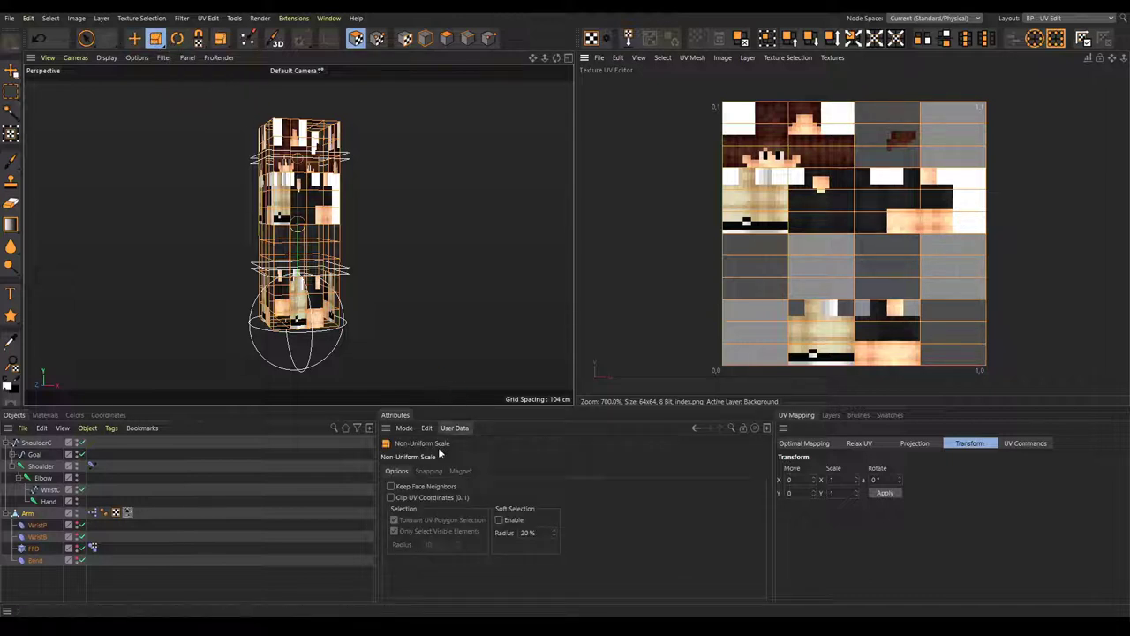
{"action": "left_click", "coordinate": [431, 470]}
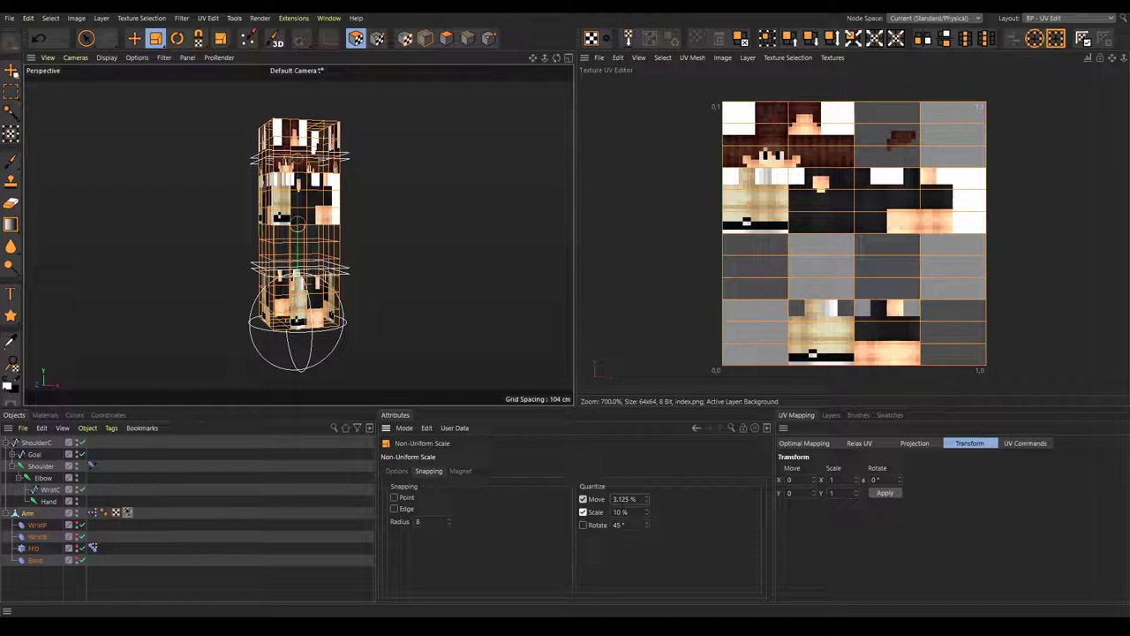
{"action": "key", "text": "Return"}
- Move the Arm's UV grid so its lower-left corner meets the bottom edge of the skin's arm area, one face width in from that area's left edge
{"action": "left_click", "coordinate": [136, 41]}
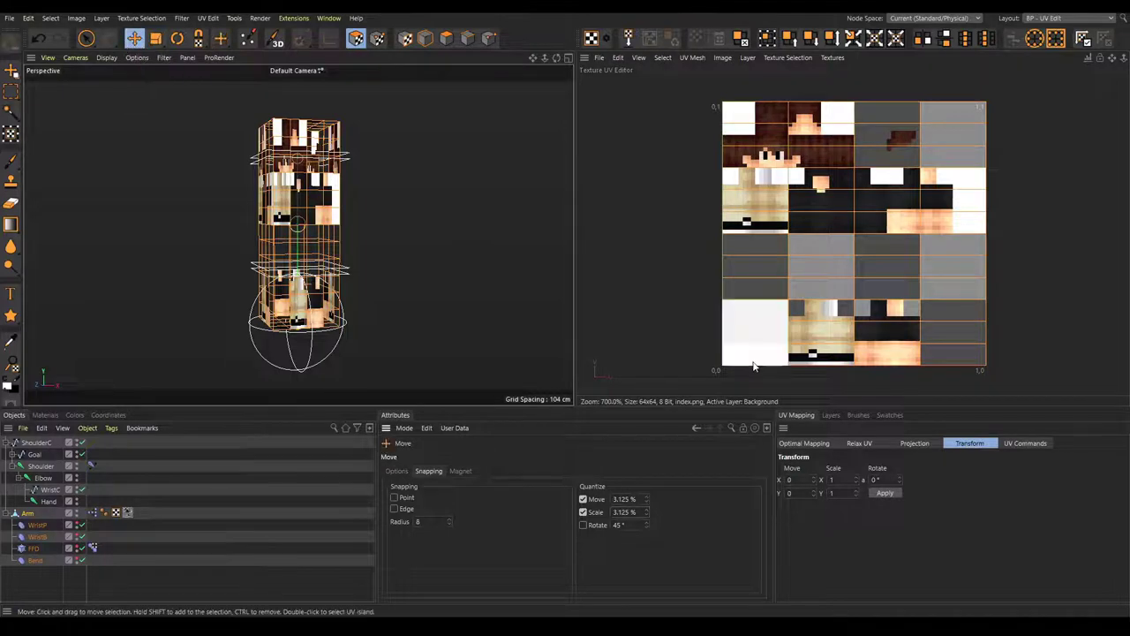
{"action": "left_click_drag", "start_coordinate": [720, 371], "coordinate": [904, 235]}
{"action": "scroll", "coordinate": [904, 235], "scroll_direction": "up", "scroll_amount": 5}
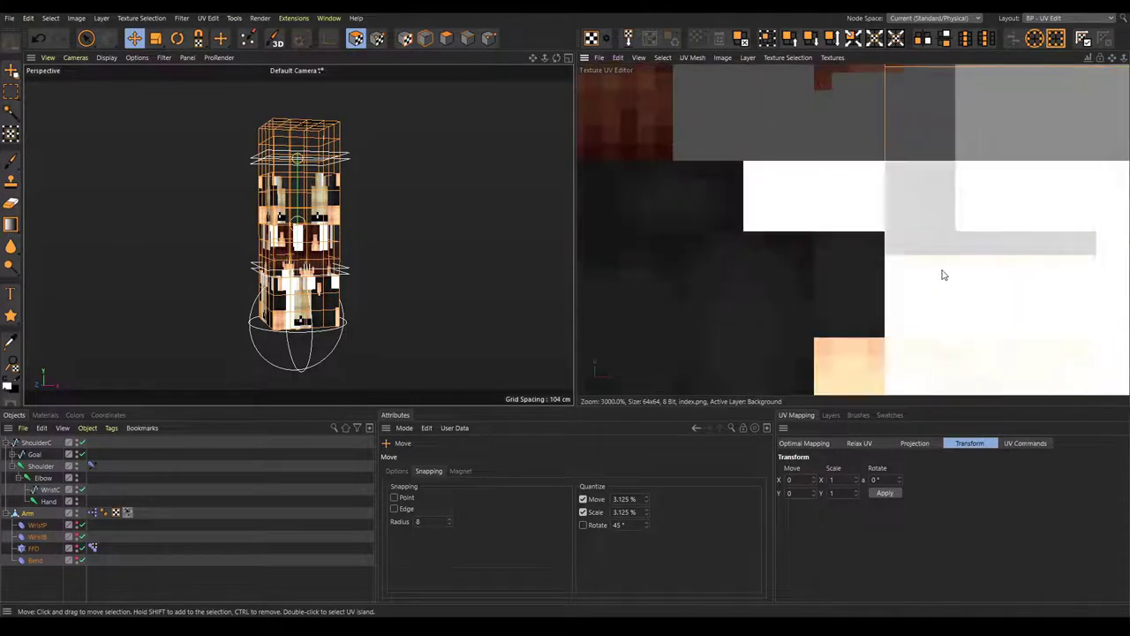
{"action": "middle_click_drag", "start_coordinate": [880, 256], "coordinate": [774, 158], "text": "alt"}
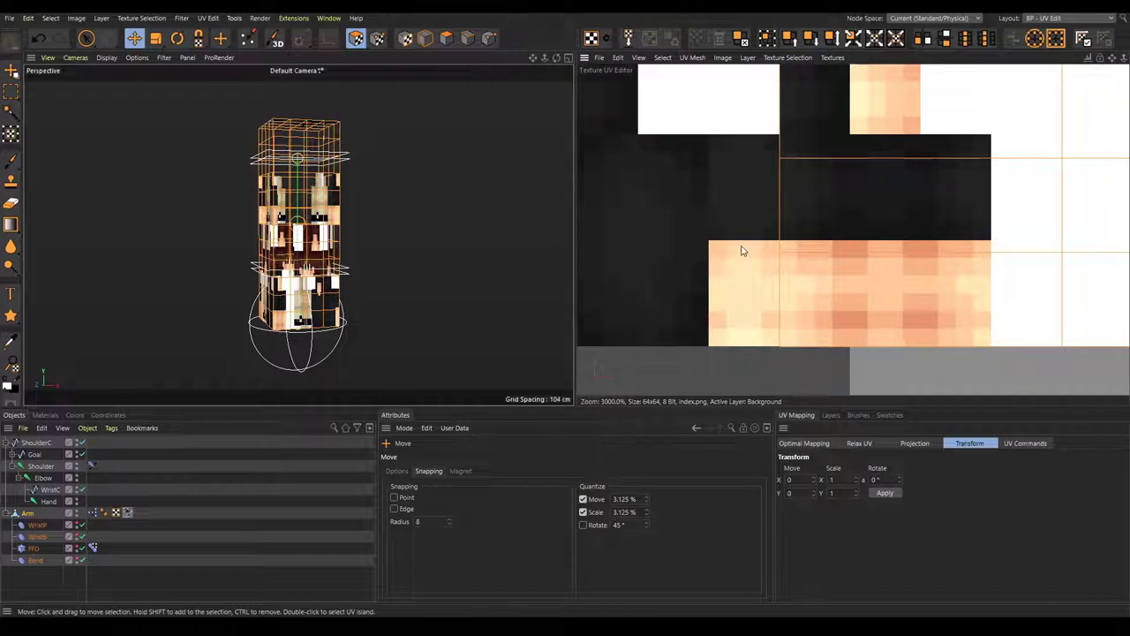
- Scale the Arm's UV grid down non-uniformly to cover one face of the skin's arm area, one grid cell per pixel
{"action": "scroll", "coordinate": [741, 234], "scroll_direction": "down", "scroll_amount": 3}
{"action": "left_click", "coordinate": [154, 38]}
{"action": "scroll", "coordinate": [748, 287], "scroll_direction": "down", "scroll_amount": 3}
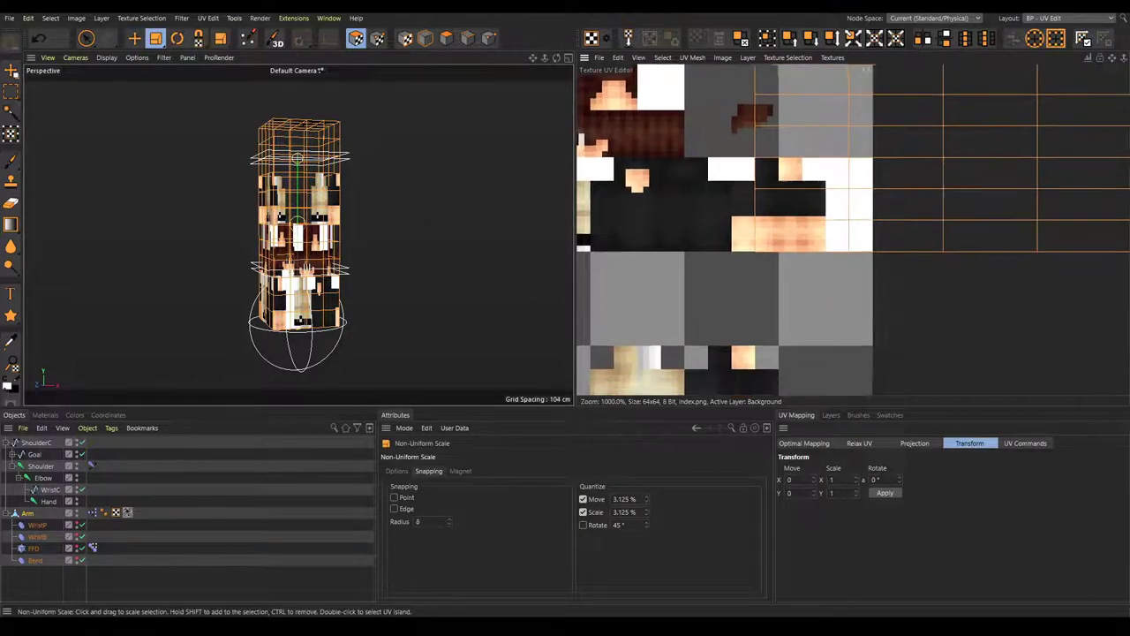
{"action": "left_click_drag", "start_coordinate": [761, 229], "coordinate": [516, 449]}
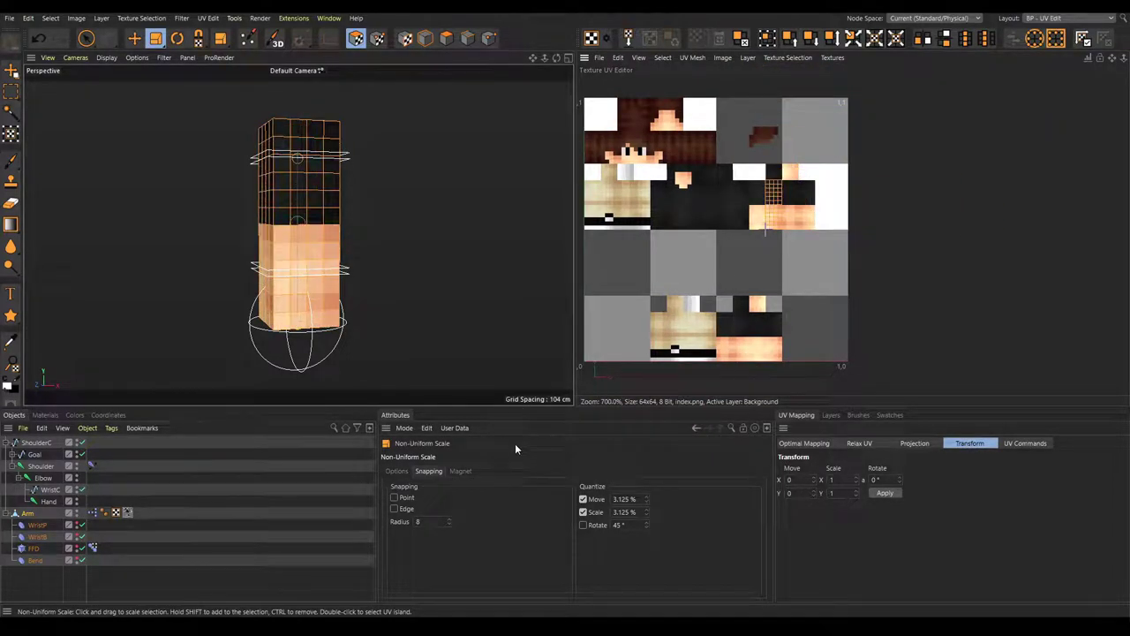
{"action": "scroll", "coordinate": [756, 181], "scroll_direction": "up", "scroll_amount": 10}
{"action": "middle_click_drag", "start_coordinate": [703, 136], "coordinate": [818, 21], "text": "alt"}
{"action": "middle_click_drag", "start_coordinate": [818, 106], "coordinate": [772, 112], "text": "alt"}
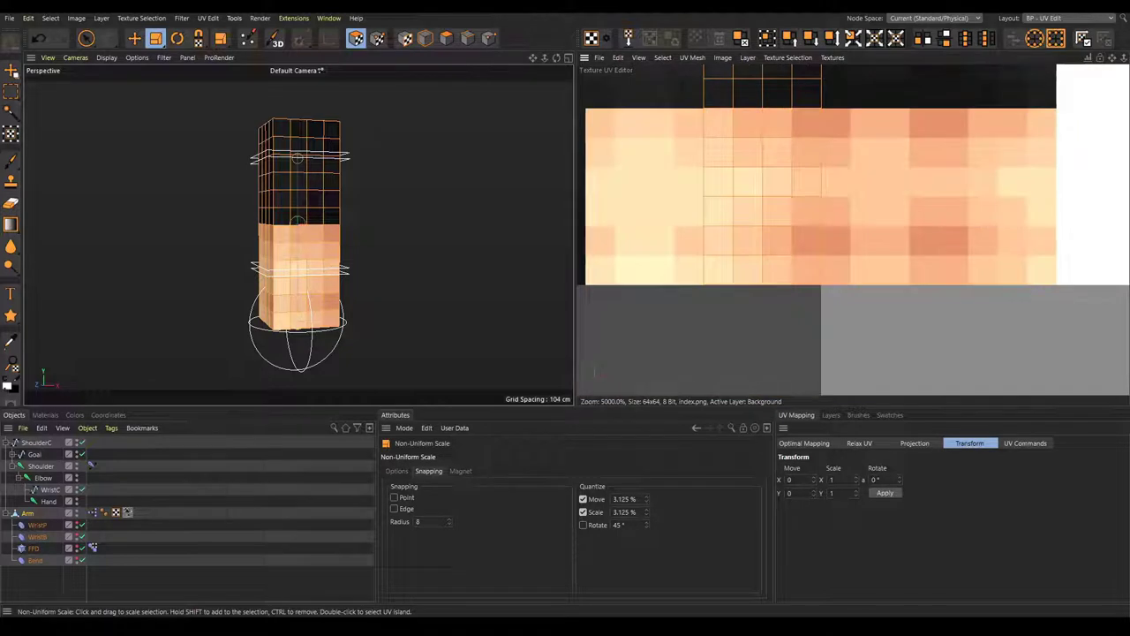
{"action": "middle_click_drag", "start_coordinate": [748, 182], "coordinate": [781, 300], "text": "alt"}
- Select one side face of the Arm and move its UVs one face width left, onto the arm area's first column
{"action": "left_click_drag", "start_coordinate": [436, 209], "coordinate": [310, 227], "text": "alt"}
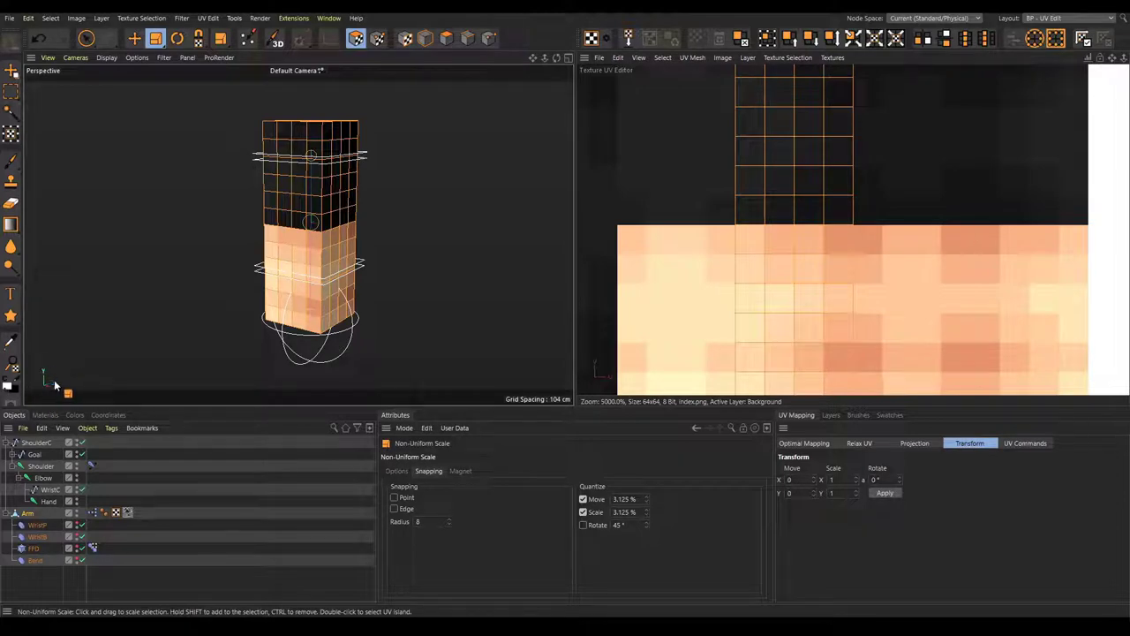
{"action": "left_click_drag", "start_coordinate": [162, 326], "coordinate": [206, 305], "text": "alt"}
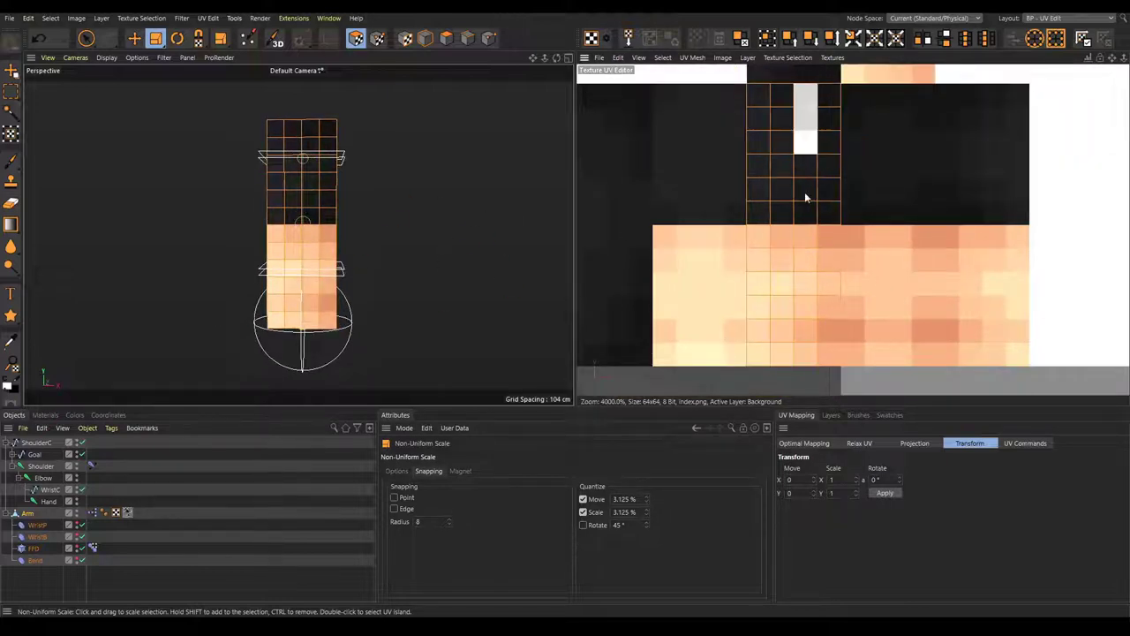
{"action": "left_click", "coordinate": [87, 39]}
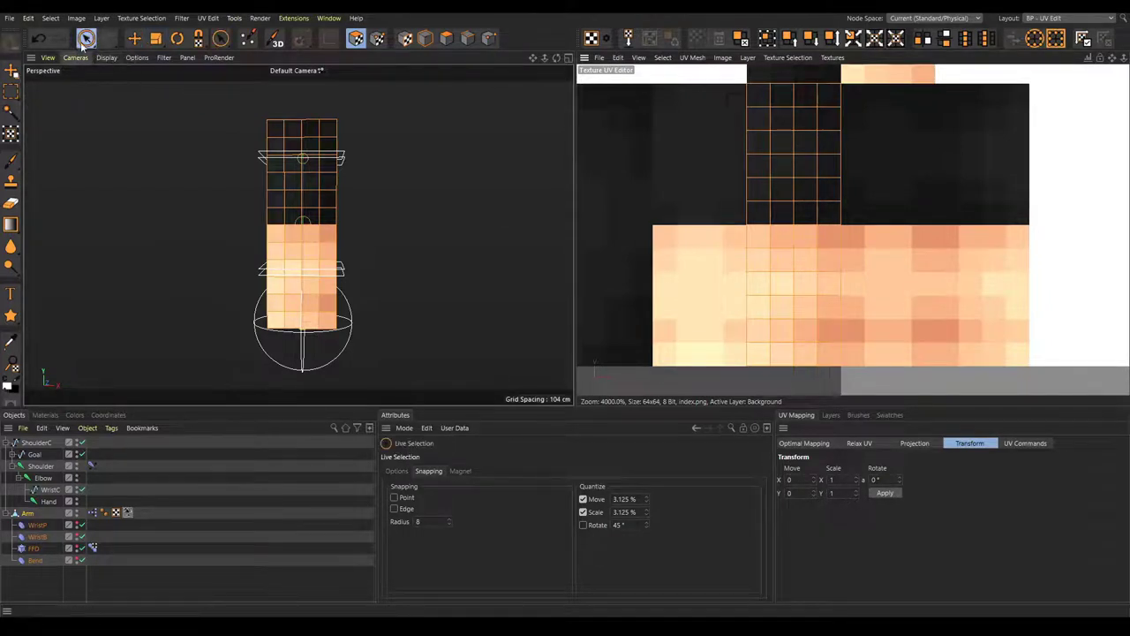
{"action": "mouse_move", "coordinate": [276, 135]}
{"action": "left_mouse_down"}
{"action": "mouse_move", "coordinate": [335, 139]}
{"action": "mouse_move", "coordinate": [273, 164]}
{"action": "mouse_move", "coordinate": [327, 186]}
{"action": "mouse_move", "coordinate": [281, 310]}
{"action": "mouse_move", "coordinate": [279, 285]}
{"action": "mouse_move", "coordinate": [327, 221]}
{"action": "mouse_move", "coordinate": [301, 322]}
{"action": "left_mouse_up"}
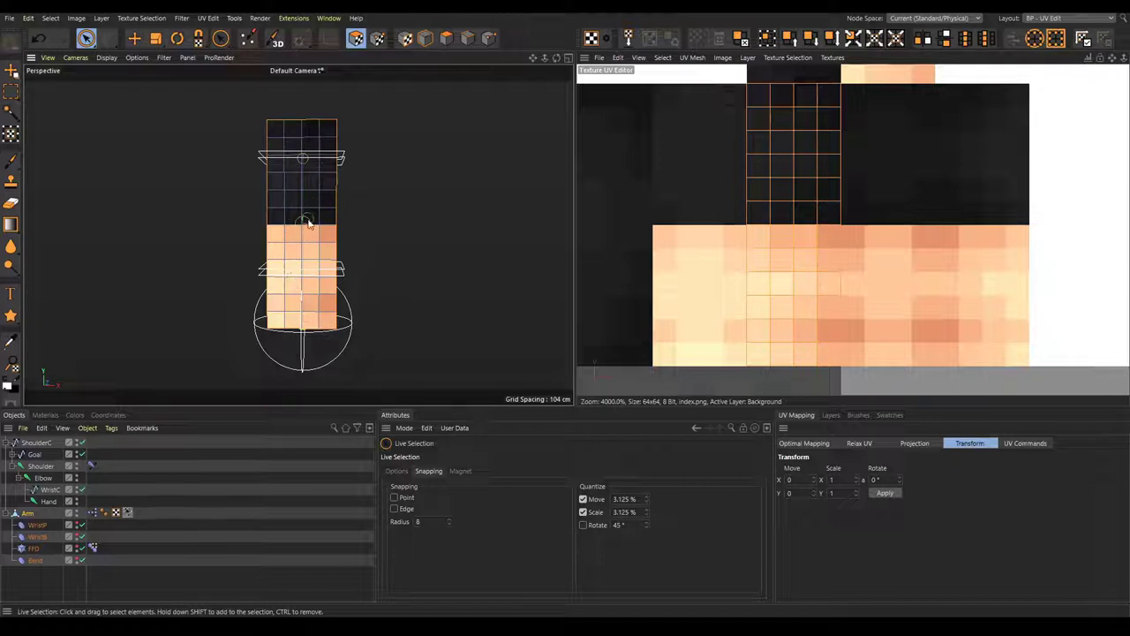
{"action": "left_click", "coordinate": [134, 38]}
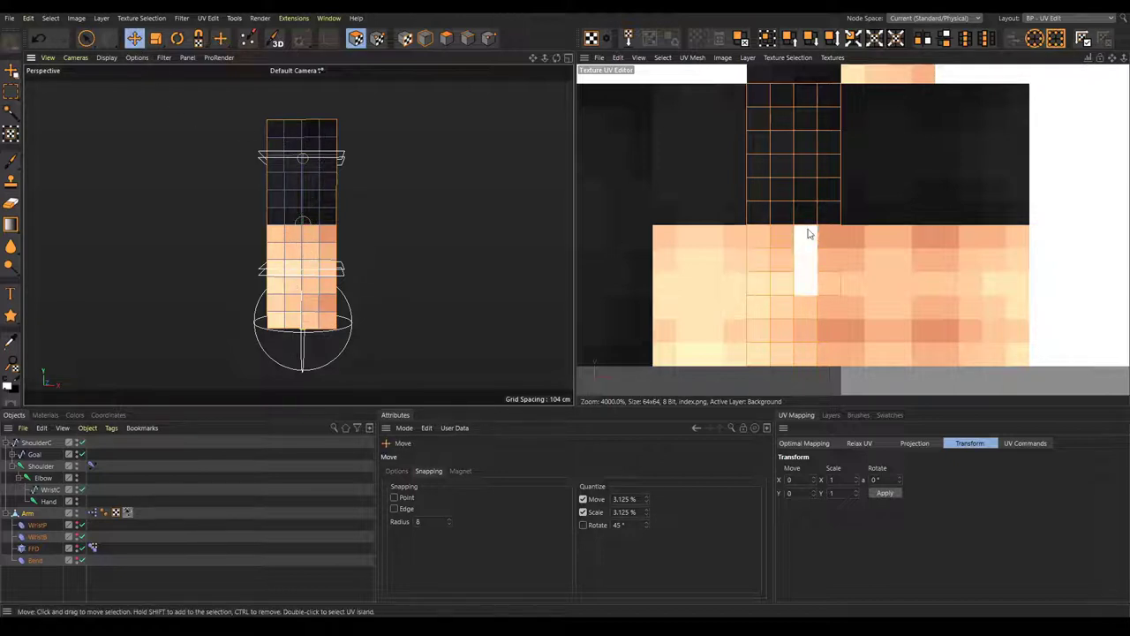
{"action": "left_click_drag", "start_coordinate": [792, 234], "coordinate": [698, 234]}
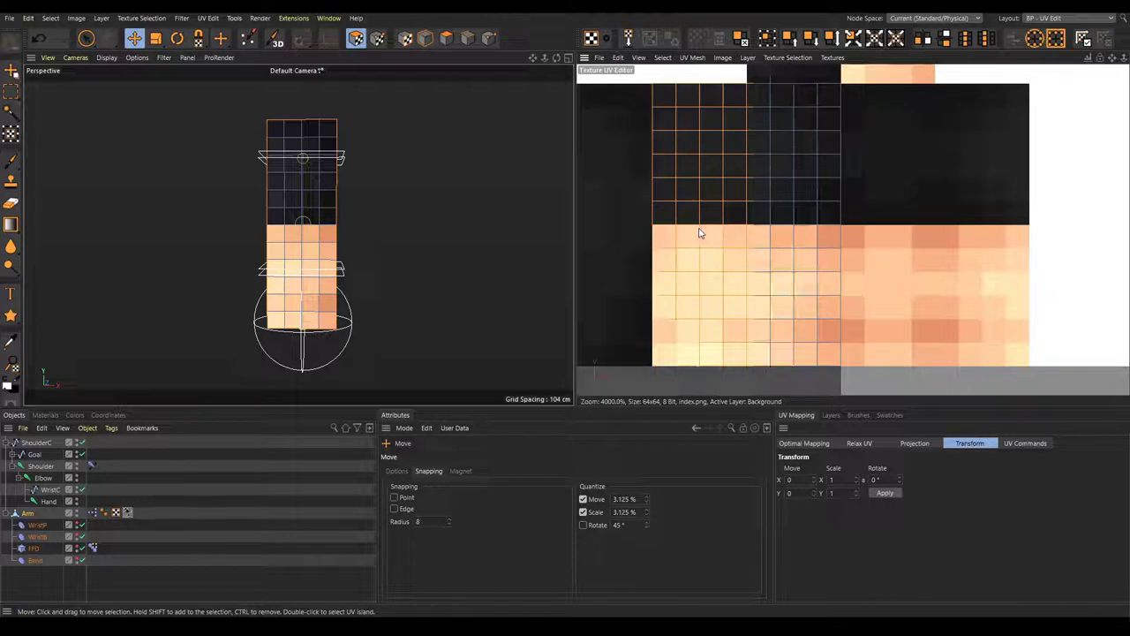
- Select the adjacent side face of the Arm and move its UVs one face width right on the skin
{"action": "left_click_drag", "start_coordinate": [215, 239], "coordinate": [336, 239], "text": "alt"}
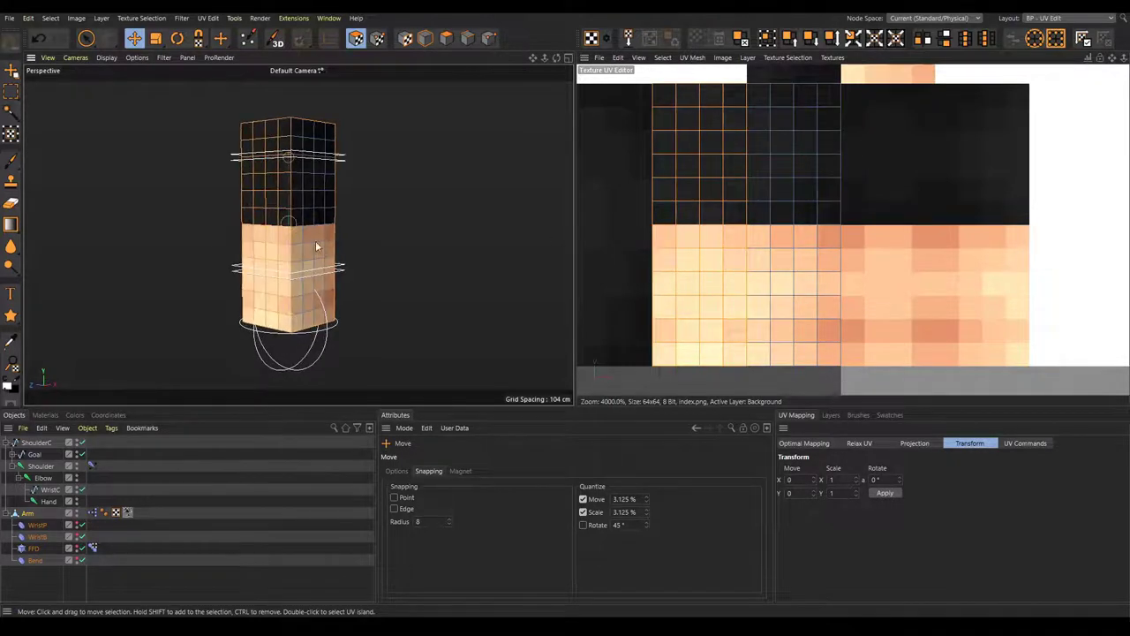
{"action": "key", "text": "space"}
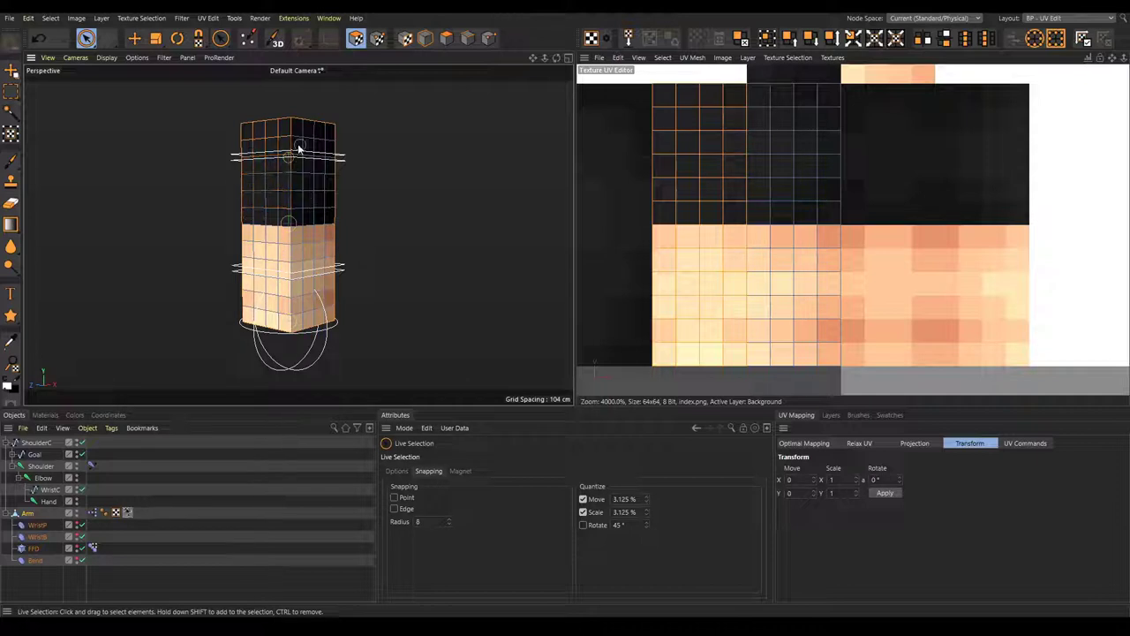
{"action": "key", "text": "space"}
{"action": "double_click", "coordinate": [829, 206]}
{"action": "left_click_drag", "start_coordinate": [829, 207], "coordinate": [920, 208]}
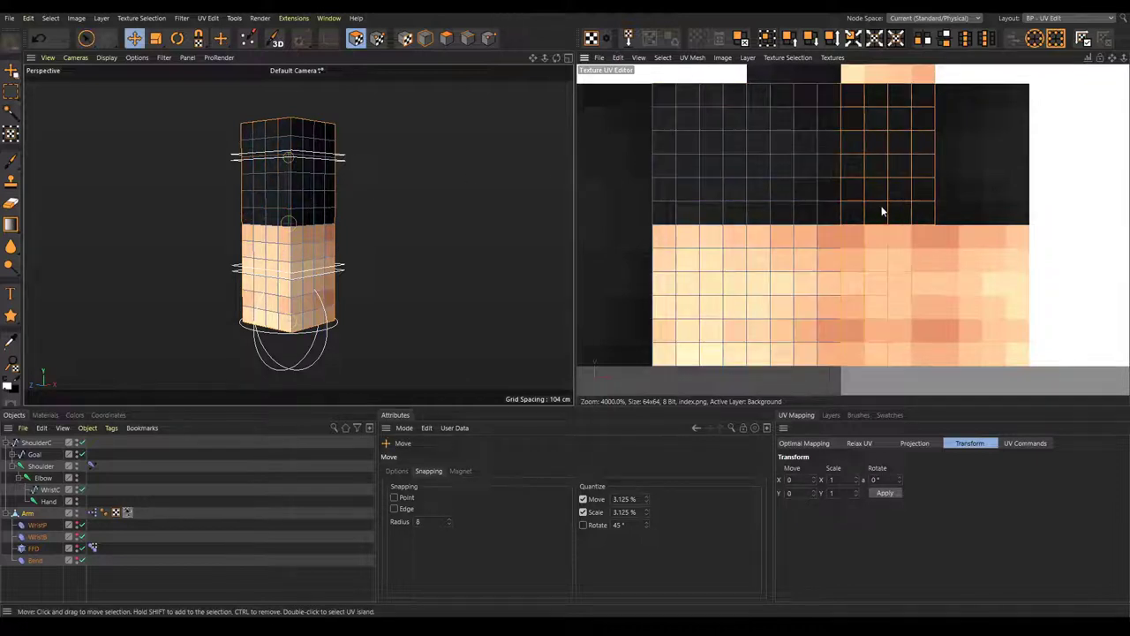
- Select another side face of the Arm and move its UVs two face widths right, onto the arm area's last column
{"action": "mouse_move", "coordinate": [323, 248]}
{"action": "left_mouse_down", "text": "alt"}
{"action": "mouse_move", "coordinate": [149, 243]}
{"action": "mouse_move", "coordinate": [323, 303]}
{"action": "left_mouse_up", "text": "alt"}
{"action": "key", "text": "space"}
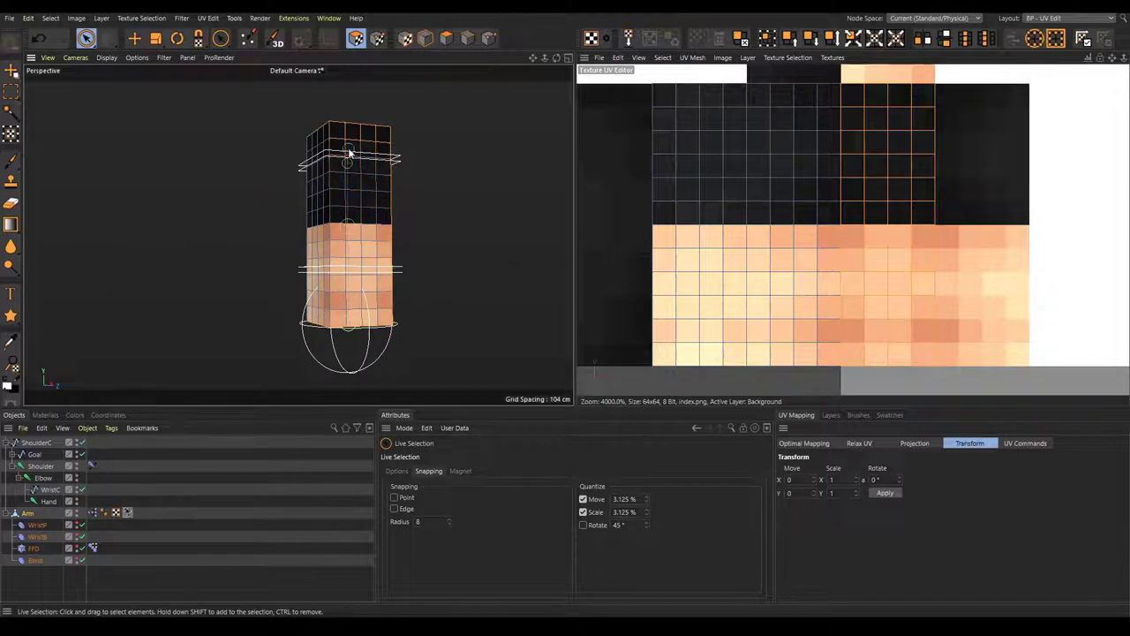
{"action": "key", "text": "space"}
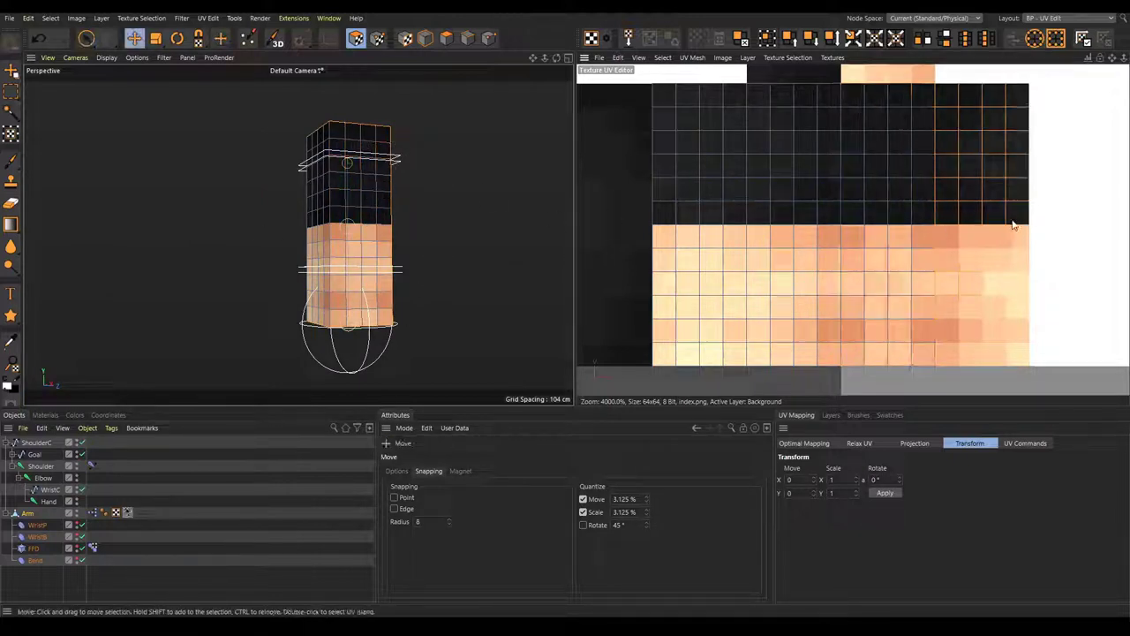
- Select the Arm's top and bottom end faces and move their UVs up to the lower edge of the skin's black shoulder square
{"action": "left_click_drag", "start_coordinate": [388, 274], "coordinate": [276, 322], "text": "alt"}
{"action": "key", "text": "space"}
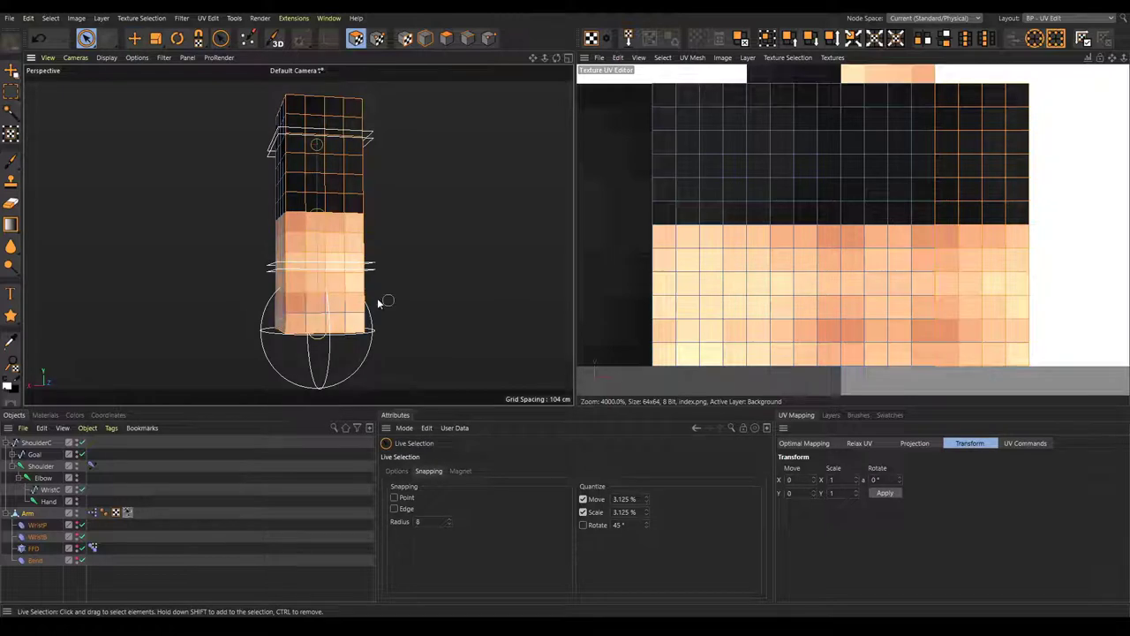
{"action": "mouse_move", "coordinate": [391, 255]}
{"action": "left_mouse_down"}
{"action": "mouse_move", "coordinate": [348, 175]}
{"action": "mouse_move", "coordinate": [392, 117]}
{"action": "left_mouse_up"}
{"action": "scroll", "coordinate": [761, 312], "scroll_direction": "down", "scroll_amount": 1}
{"action": "key", "text": "space"}
{"action": "left_click_drag", "start_coordinate": [871, 280], "coordinate": [778, 136]}
{"action": "scroll", "coordinate": [779, 140], "scroll_direction": "up", "scroll_amount": 5}
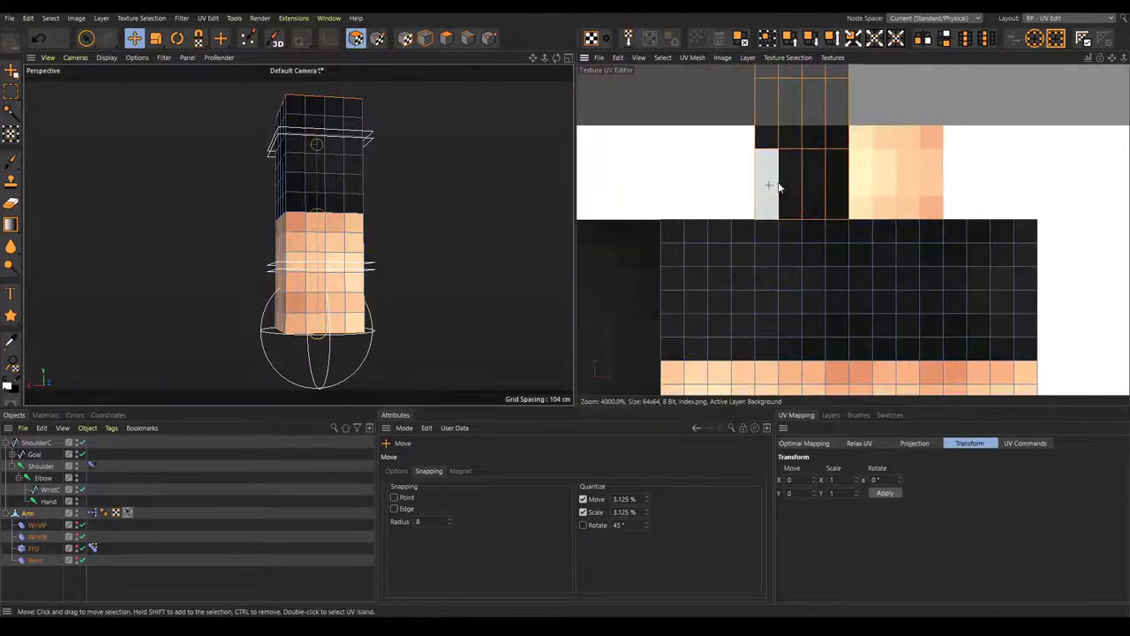
{"action": "scroll", "coordinate": [933, 138], "scroll_direction": "down", "scroll_amount": 5}
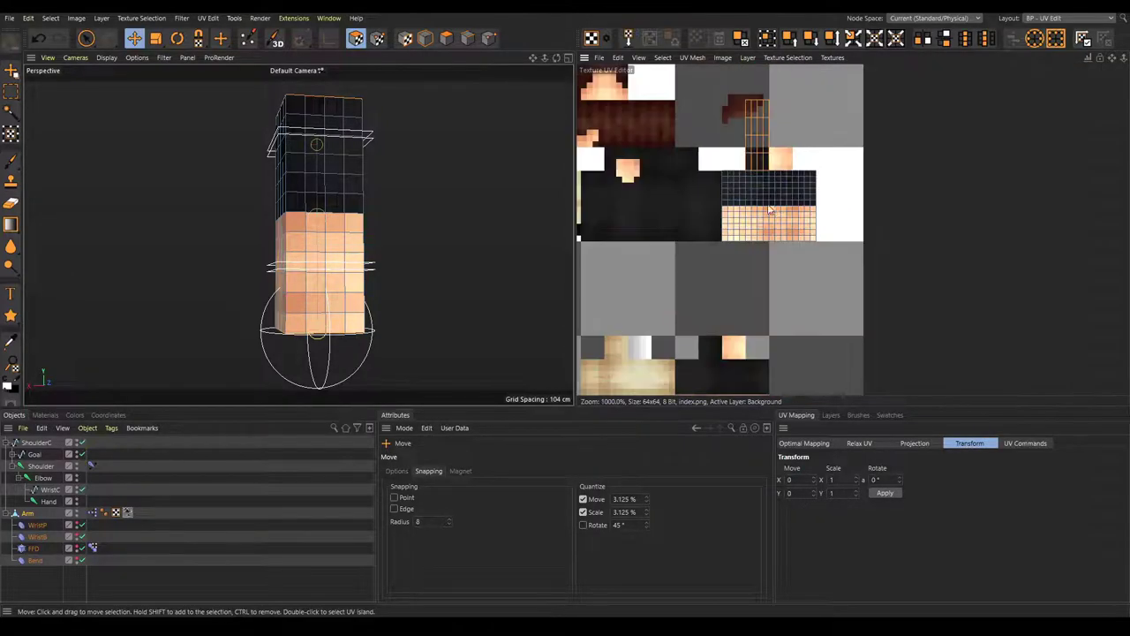
{"action": "scroll", "coordinate": [780, 141], "scroll_direction": "up", "scroll_amount": 3}
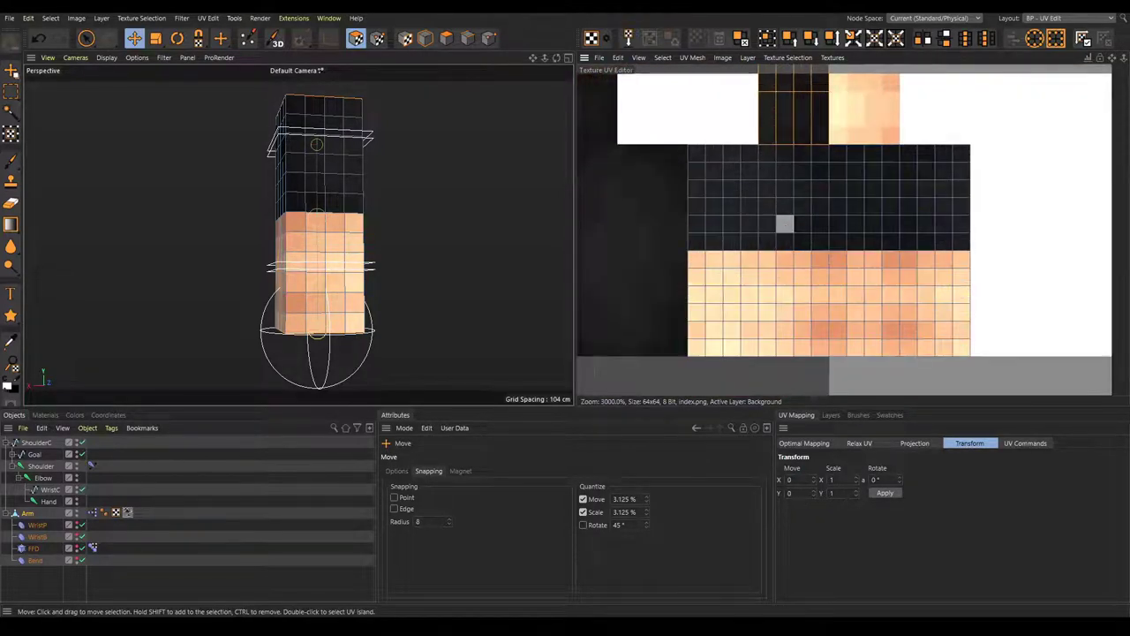
{"action": "scroll", "coordinate": [782, 221], "scroll_direction": "down", "scroll_amount": 3}
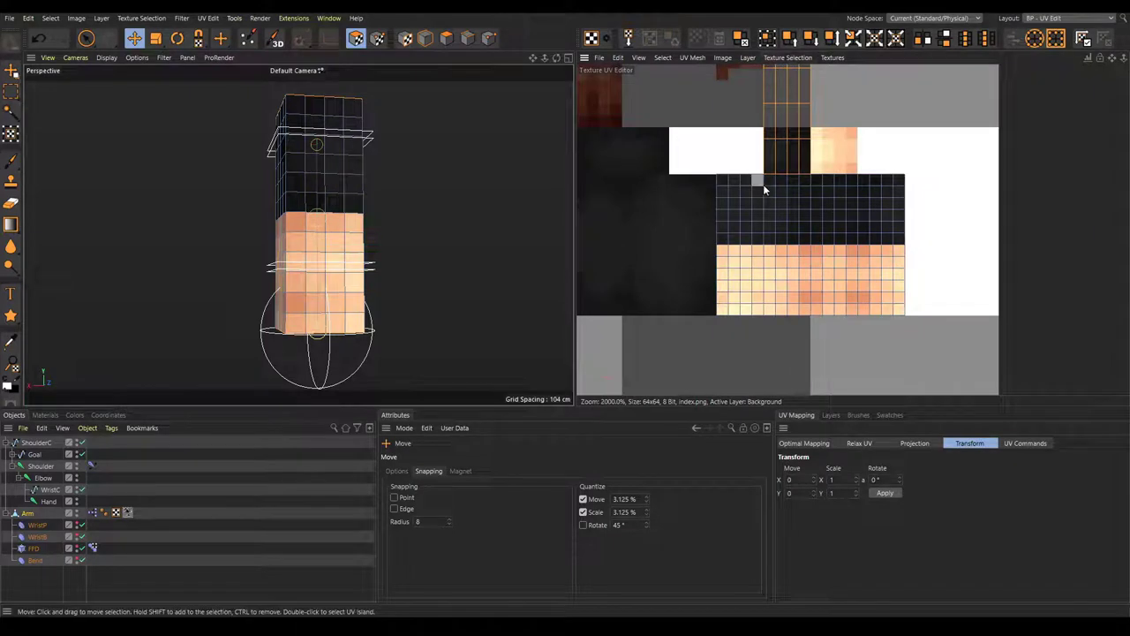
- Scale the end faces' UVs vertically with Non-Uniform Scale until they fit the skin's black shoulder square exactly
{"action": "left_click_drag", "start_coordinate": [155, 39], "coordinate": [216, 79]}
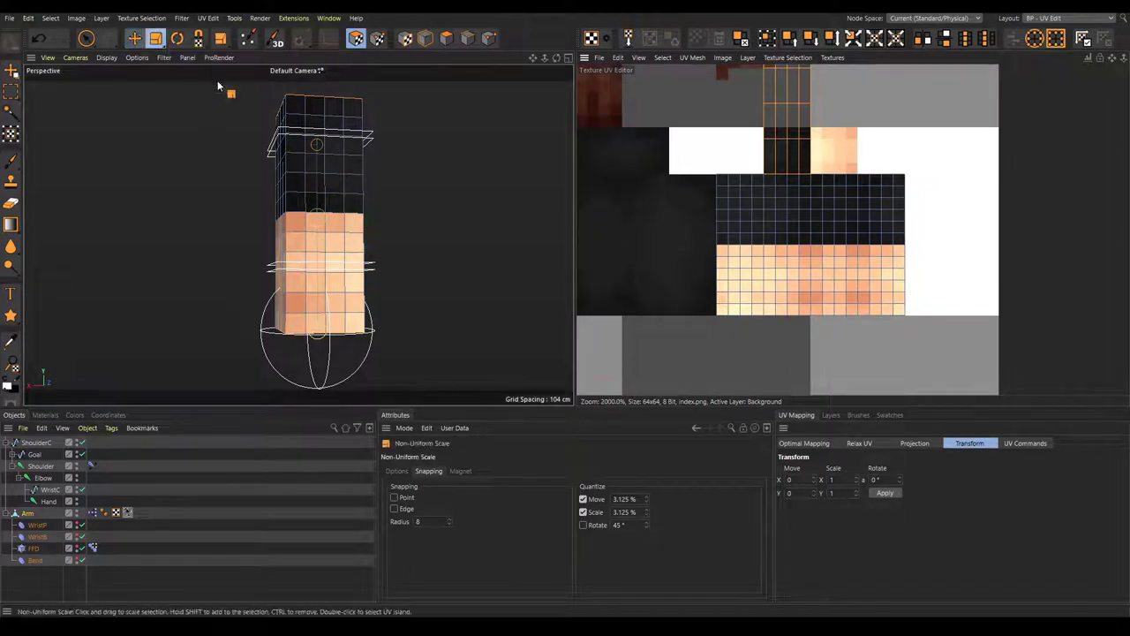
{"action": "left_click_drag", "start_coordinate": [767, 179], "coordinate": [752, 574]}
{"action": "key", "text": "ctrl+z"}
{"action": "scroll", "coordinate": [764, 215], "scroll_direction": "down", "scroll_amount": 2}
{"action": "scroll", "coordinate": [764, 214], "scroll_direction": "up", "scroll_amount": 3}
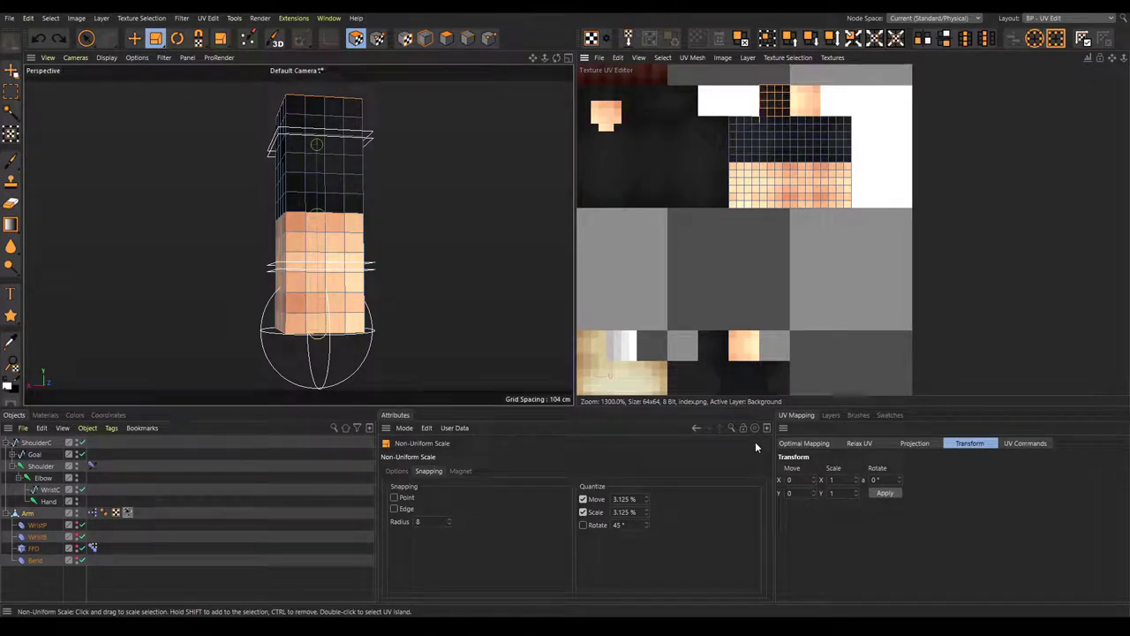
{"action": "scroll", "coordinate": [766, 89], "scroll_direction": "up", "scroll_amount": 10}
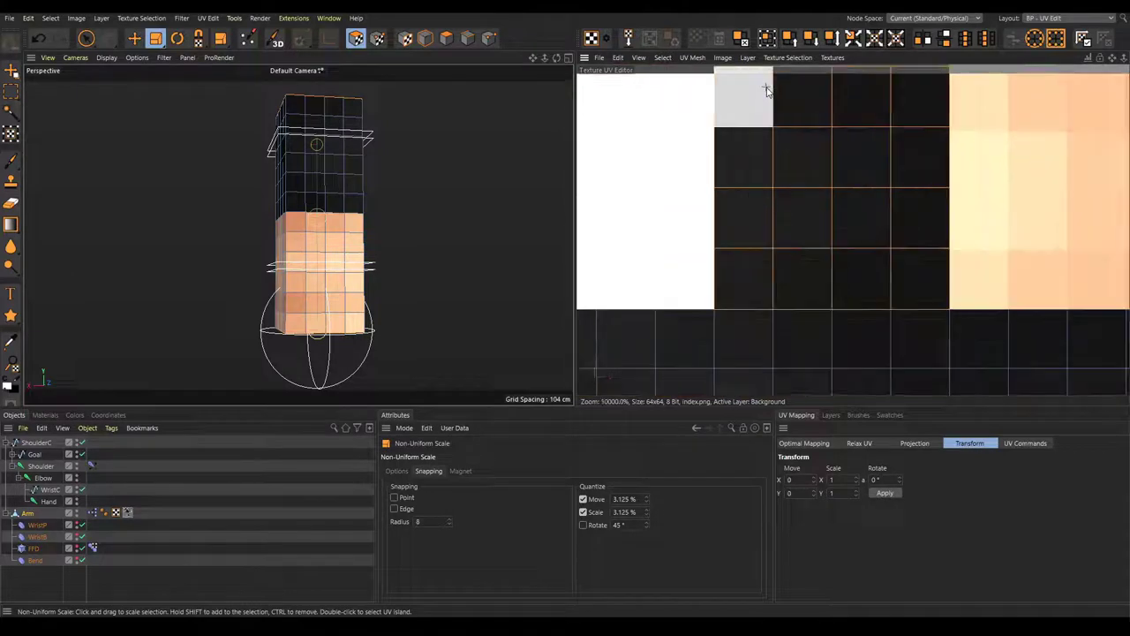
{"action": "middle_click_drag", "start_coordinate": [859, 73], "coordinate": [797, 114], "text": "alt"}
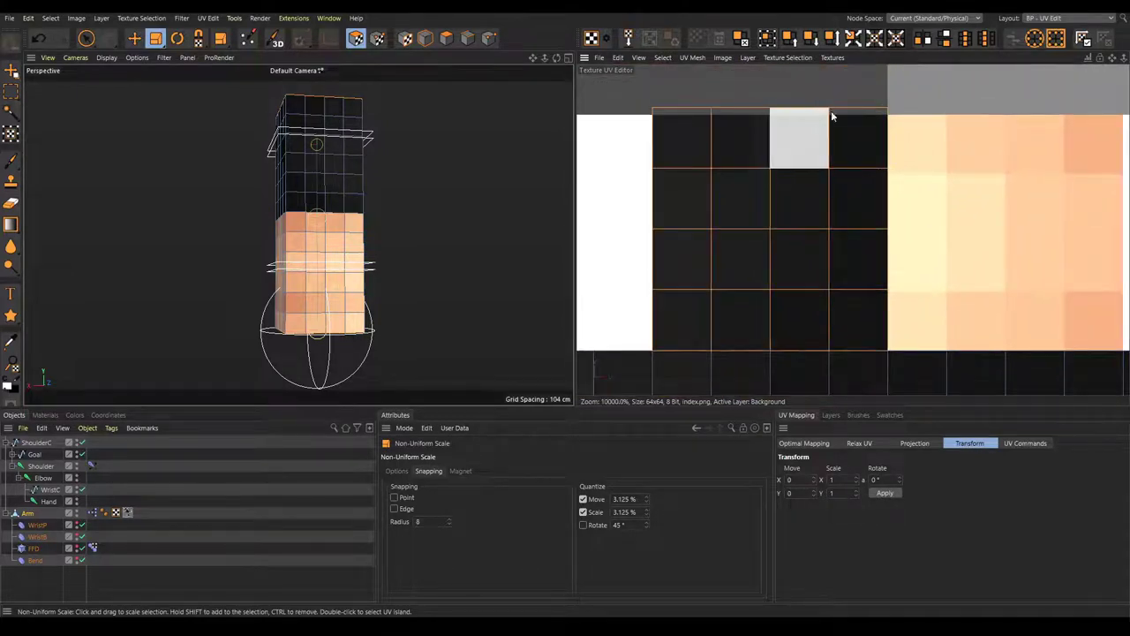
{"action": "left_click_drag", "start_coordinate": [652, 356], "coordinate": [652, 417]}
- Remove the top face from the selection, move the bottom face's UVs one face width right onto the skin-coloured square, and clear the selection
{"action": "left_click_drag", "start_coordinate": [367, 186], "coordinate": [417, 264], "text": "alt"}
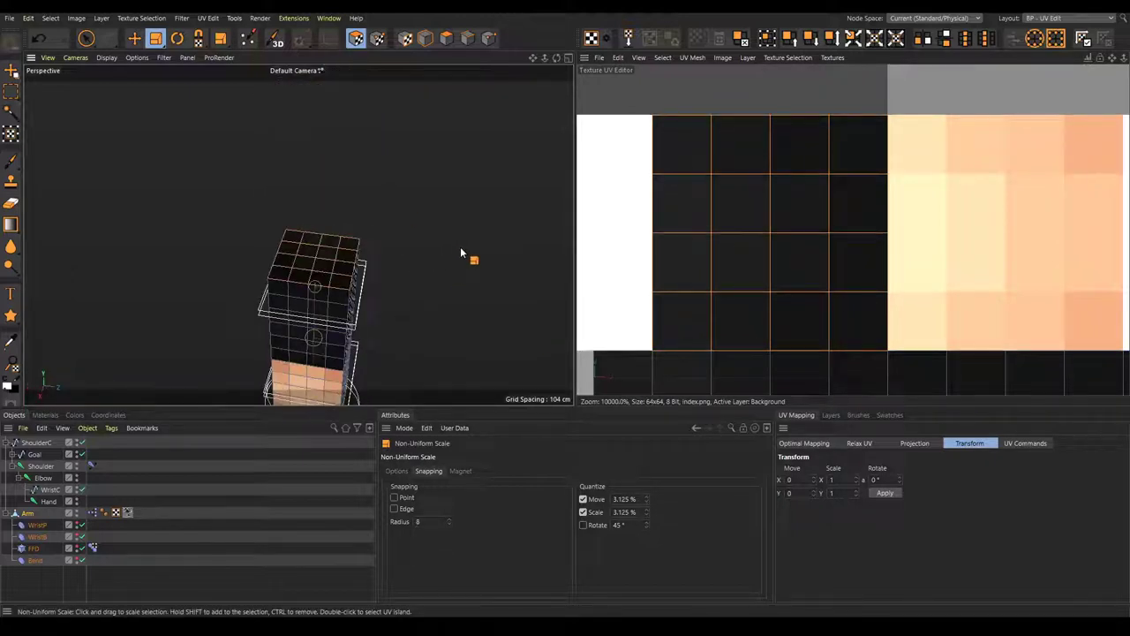
{"action": "key", "text": "9"}
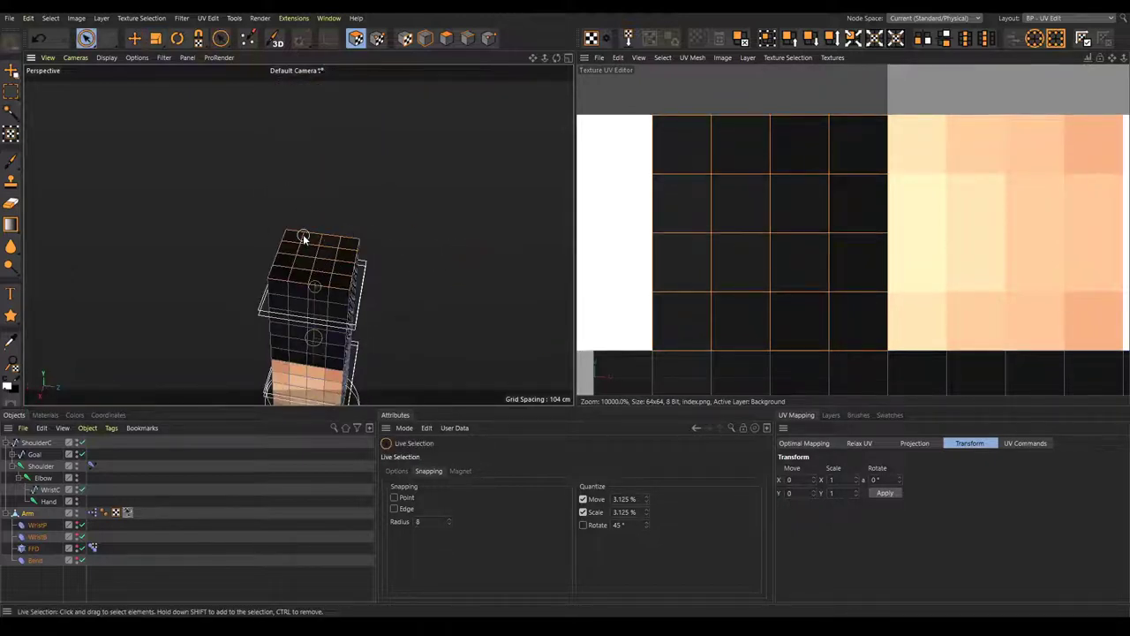
{"action": "left_click_drag", "start_coordinate": [308, 253], "coordinate": [350, 270], "text": "ctrl"}
{"action": "key", "text": "e"}
{"action": "left_click_drag", "start_coordinate": [726, 235], "coordinate": [958, 234]}
{"action": "left_click_drag", "start_coordinate": [314, 369], "coordinate": [312, 154], "text": "alt"}
{"action": "left_click", "coordinate": [400, 192]}
- Examine the texture along the arm's polygon edges and compare it with the finished UV layout
{"action": "left_click_drag", "start_coordinate": [247, 231], "coordinate": [177, 255], "text": "alt"}
{"action": "middle_click_drag", "start_coordinate": [191, 211], "coordinate": [269, 271], "text": "alt"}
{"action": "scroll", "coordinate": [747, 126], "scroll_direction": "down", "scroll_amount": 5}
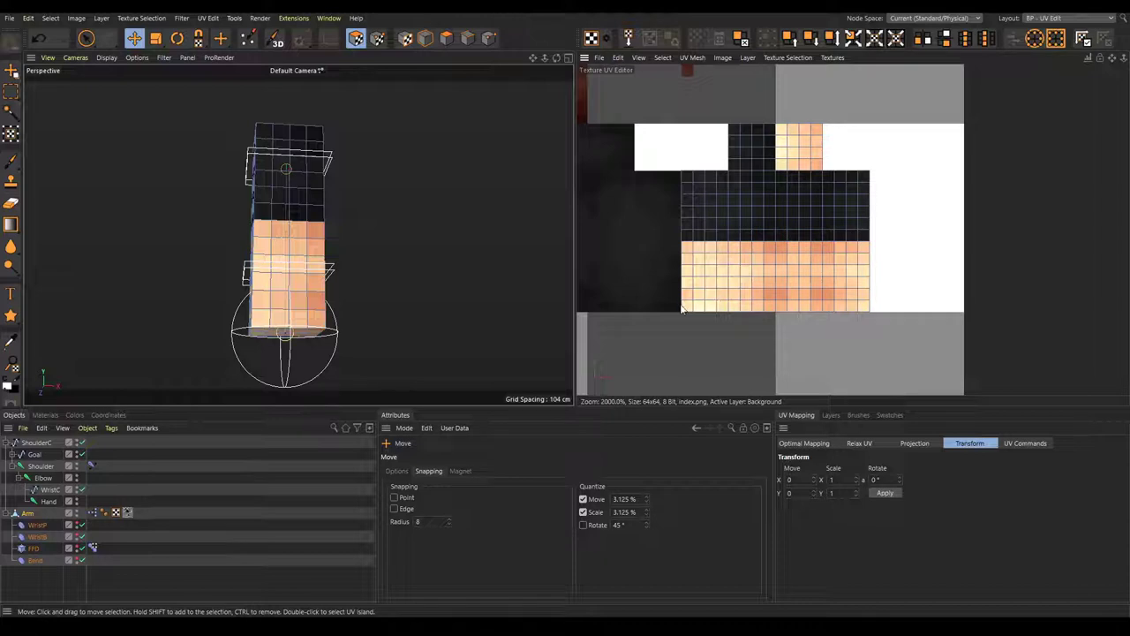
{"action": "scroll", "coordinate": [653, 244], "scroll_direction": "up", "scroll_amount": 3}
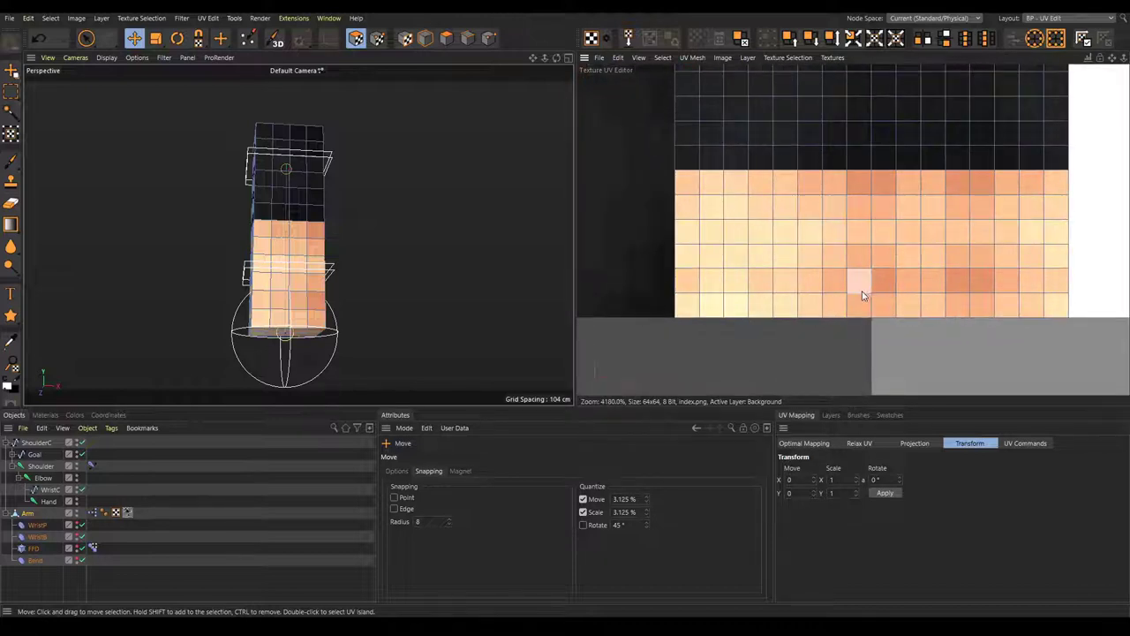
{"action": "scroll", "coordinate": [858, 286], "scroll_direction": "down", "scroll_amount": 1}
{"action": "middle_click_drag", "start_coordinate": [858, 282], "coordinate": [781, 308], "text": "alt"}
{"action": "scroll", "coordinate": [265, 215], "scroll_direction": "up", "scroll_amount": 5}
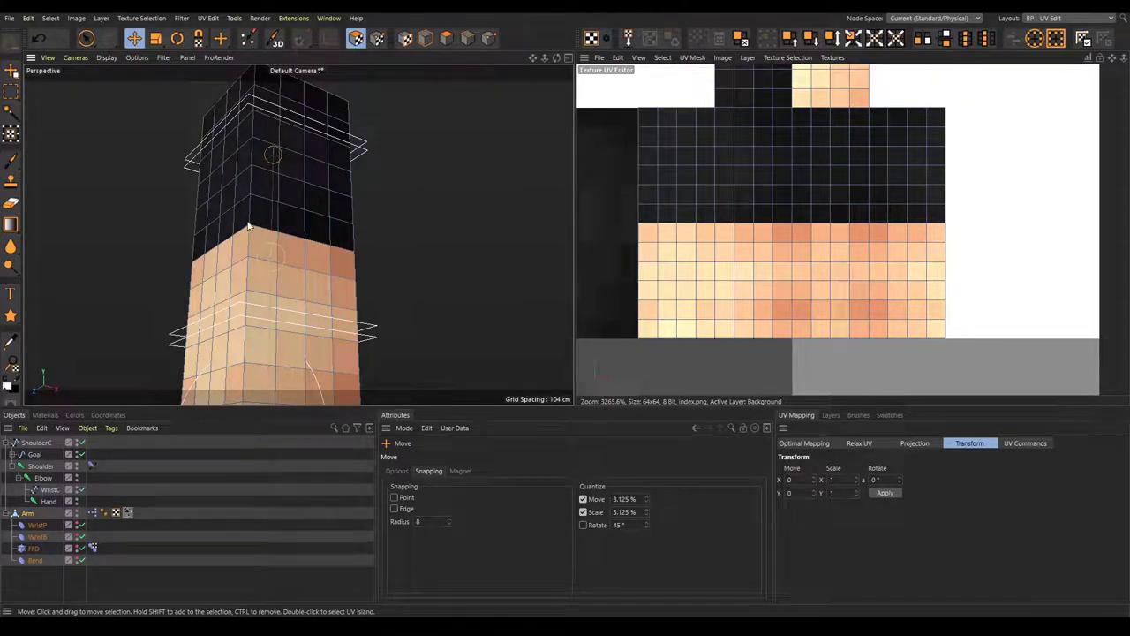
{"action": "scroll", "coordinate": [283, 232], "scroll_direction": "down", "scroll_amount": 3}
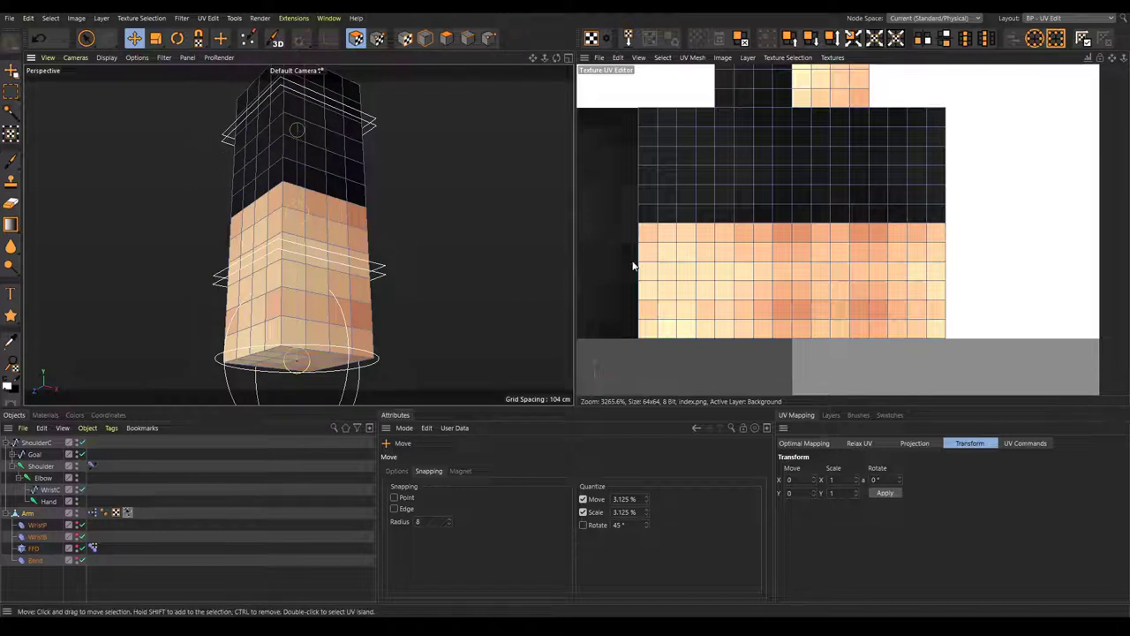
- Select the lowest row of the arm's side UV polygons with Rectangle Selection and scale it by 0.5 in Y
{"action": "left_click_drag", "start_coordinate": [86, 40], "coordinate": [164, 80]}
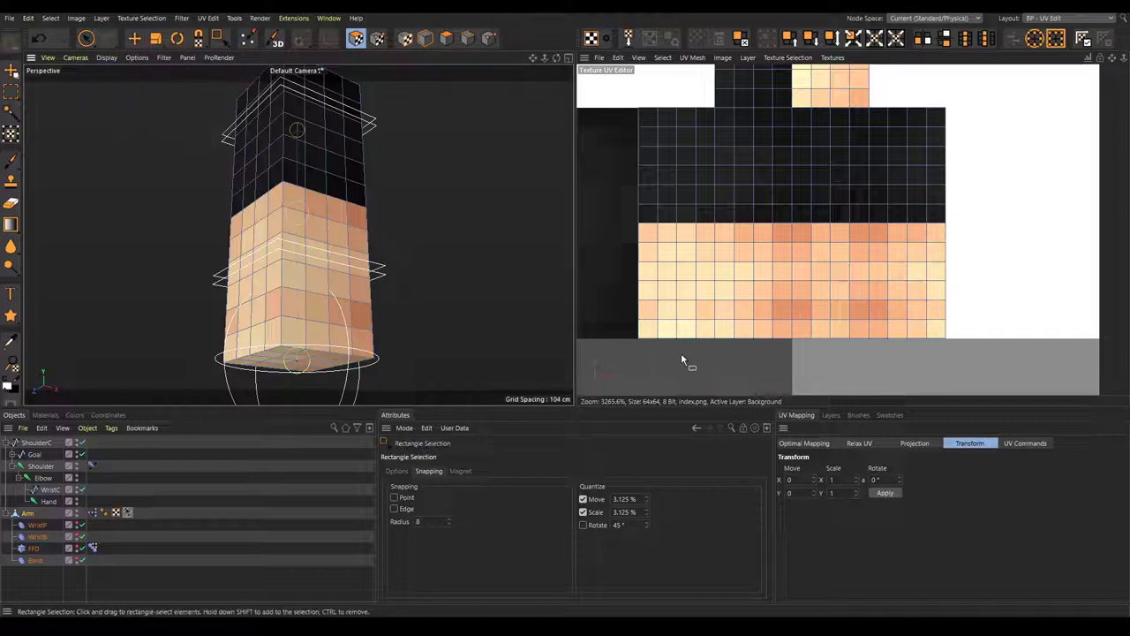
{"action": "left_click_drag", "start_coordinate": [629, 342], "coordinate": [991, 327]}
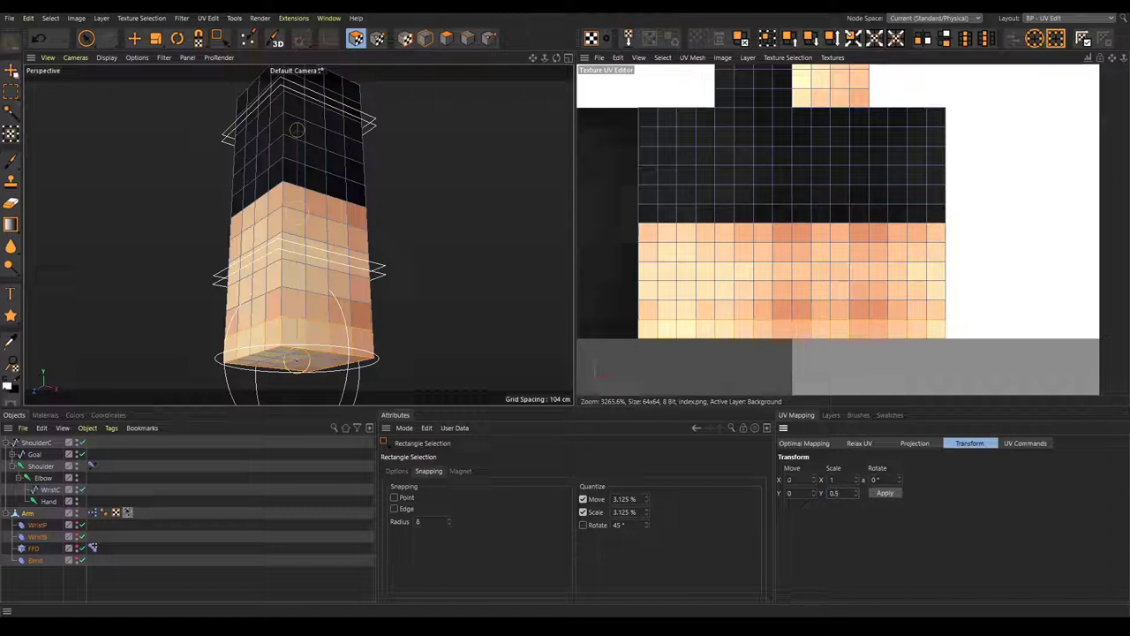
{"action": "left_click", "coordinate": [886, 493]}
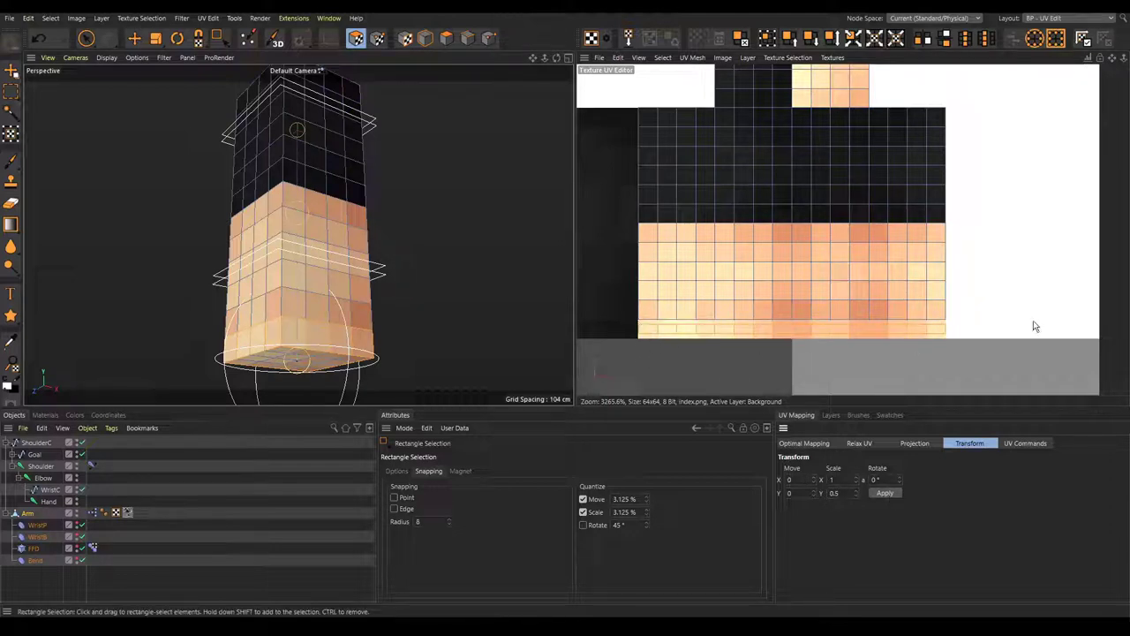
- Select the remaining five skin-coloured rows of side UV polygons one at a time and scale each by 0.5 in Y
{"action": "left_click_drag", "start_coordinate": [623, 311], "coordinate": [983, 298]}
{"action": "left_click", "coordinate": [888, 493]}
{"action": "left_click", "coordinate": [883, 493]}
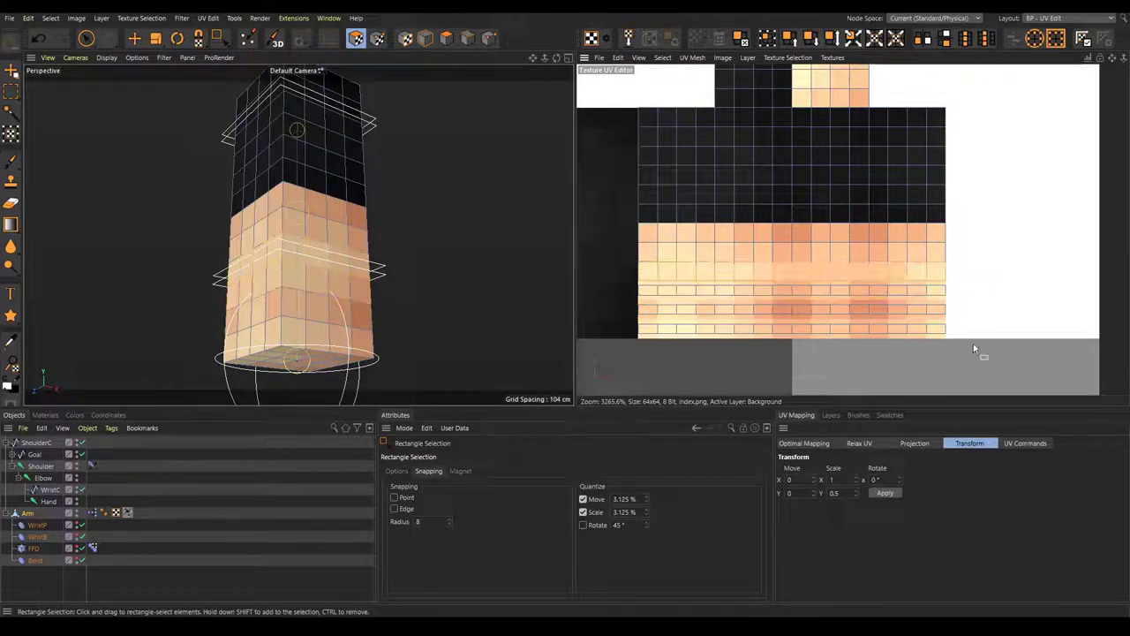
{"action": "left_click", "coordinate": [884, 493]}
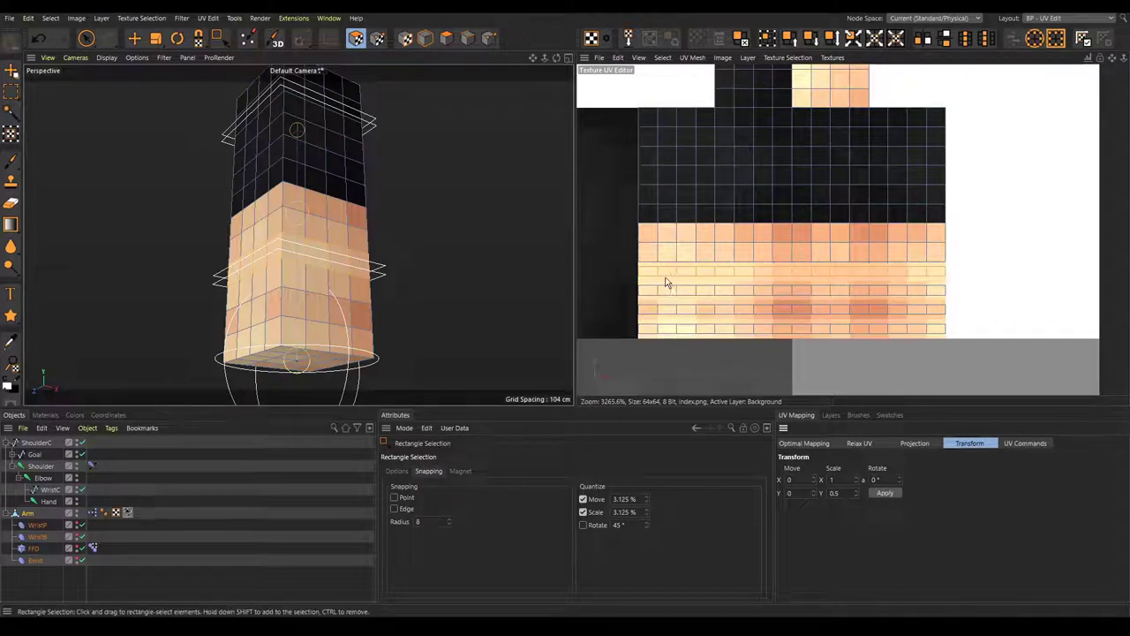
{"action": "mouse_move", "coordinate": [609, 250]}
{"action": "left_mouse_down"}
{"action": "mouse_move", "coordinate": [949, 253]}
{"action": "mouse_move", "coordinate": [704, 256]}
{"action": "mouse_move", "coordinate": [622, 239]}
{"action": "left_mouse_up"}
{"action": "key", "text": "Return"}
{"action": "key", "text": "Return"}
- Select the lowest four black sleeve rows of side UV polygons one at a time and scale each by 0.5 in Y
{"action": "left_click_drag", "start_coordinate": [623, 224], "coordinate": [623, 186]}
{"action": "key", "text": "Return"}
{"action": "left_click", "coordinate": [892, 495]}
{"action": "left_click_drag", "start_coordinate": [958, 184], "coordinate": [623, 155]}
{"action": "left_click", "coordinate": [888, 493]}
{"action": "left_click", "coordinate": [888, 494]}
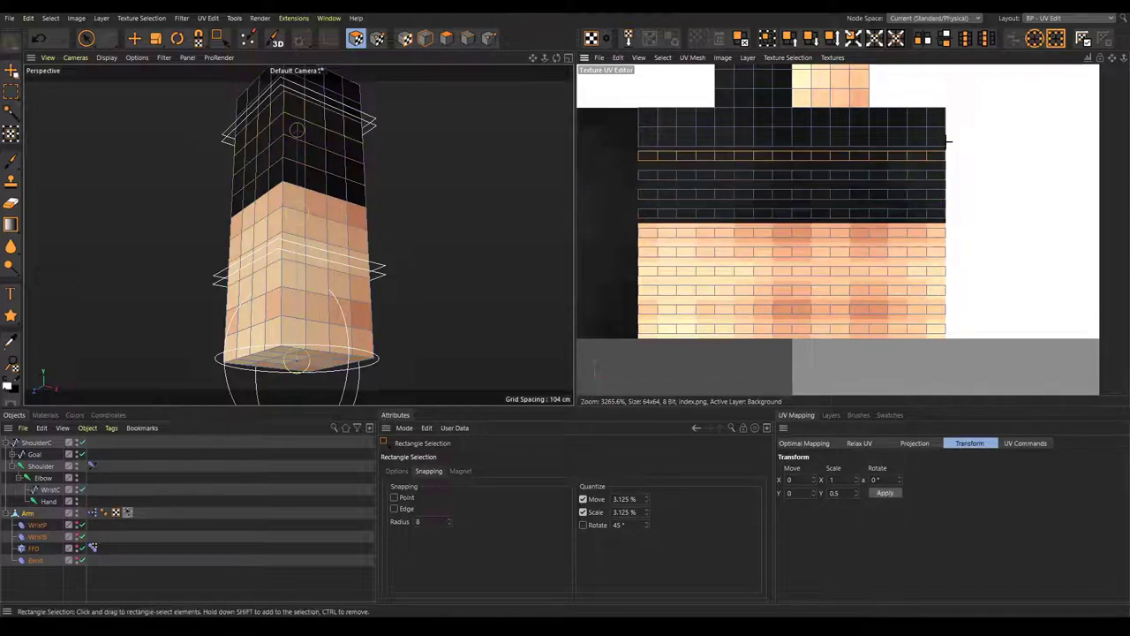
- Select the remaining upper sleeve and end-cap rows of UV polygons one at a time and scale each by 0.5 in Y
{"action": "left_click", "coordinate": [885, 493]}
{"action": "left_click_drag", "start_coordinate": [894, 250], "coordinate": [684, 248]}
{"action": "left_click", "coordinate": [885, 492]}
{"action": "left_click_drag", "start_coordinate": [893, 230], "coordinate": [671, 210]}
{"action": "left_click", "coordinate": [884, 493]}
{"action": "left_click", "coordinate": [885, 493]}
{"action": "scroll", "coordinate": [795, 265], "scroll_direction": "down", "scroll_amount": 1}
{"action": "middle_click_drag", "start_coordinate": [794, 292], "coordinate": [786, 199], "text": "alt"}
{"action": "scroll", "coordinate": [811, 261], "scroll_direction": "down", "scroll_amount": 4}
{"action": "scroll", "coordinate": [726, 197], "scroll_direction": "up", "scroll_amount": 4}
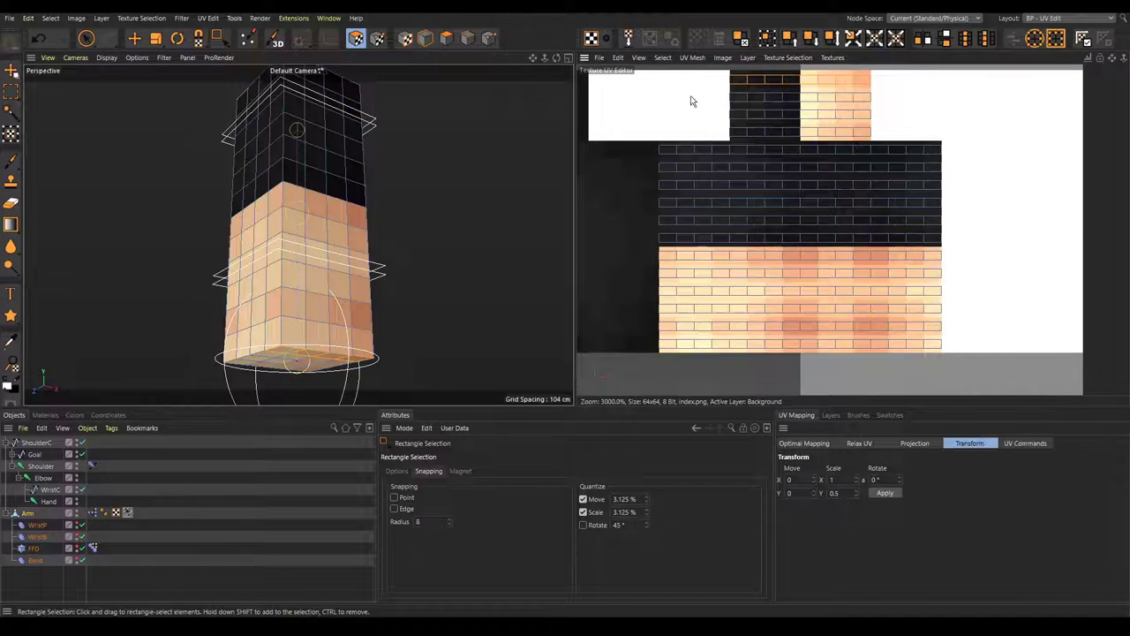
- Select the outermost column of side UV polygons at the arm strip's start and scale it by 0.5 in X, keeping Y at 1
{"action": "left_click_drag", "start_coordinate": [659, 132], "coordinate": [666, 429]}
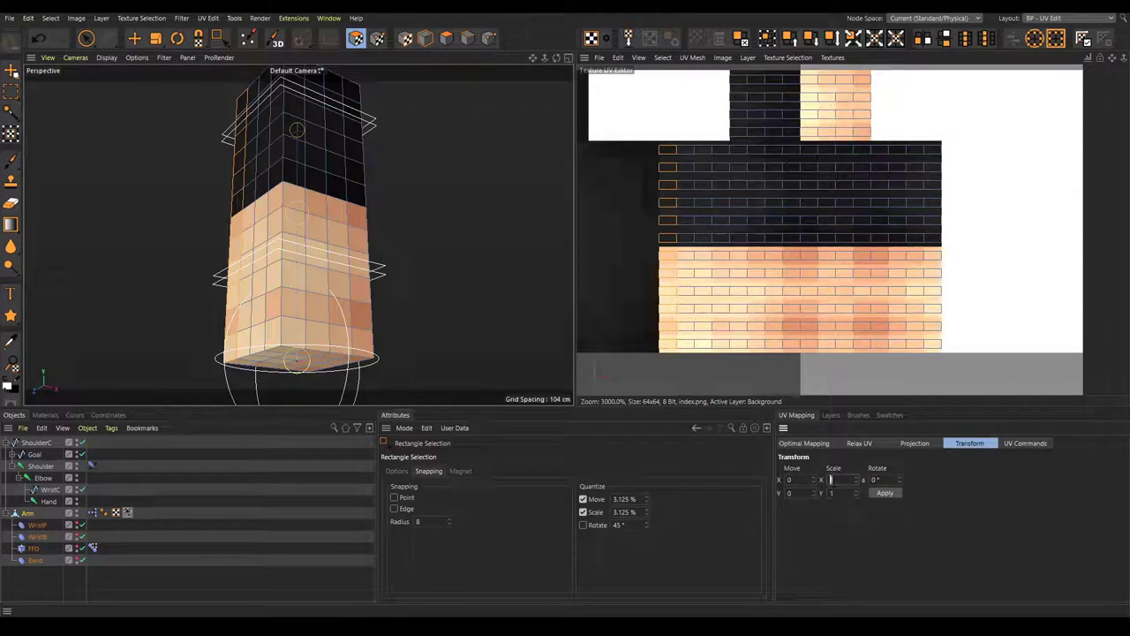
{"action": "left_click", "coordinate": [883, 494]}
{"action": "scroll", "coordinate": [672, 153], "scroll_direction": "up", "scroll_amount": 5}
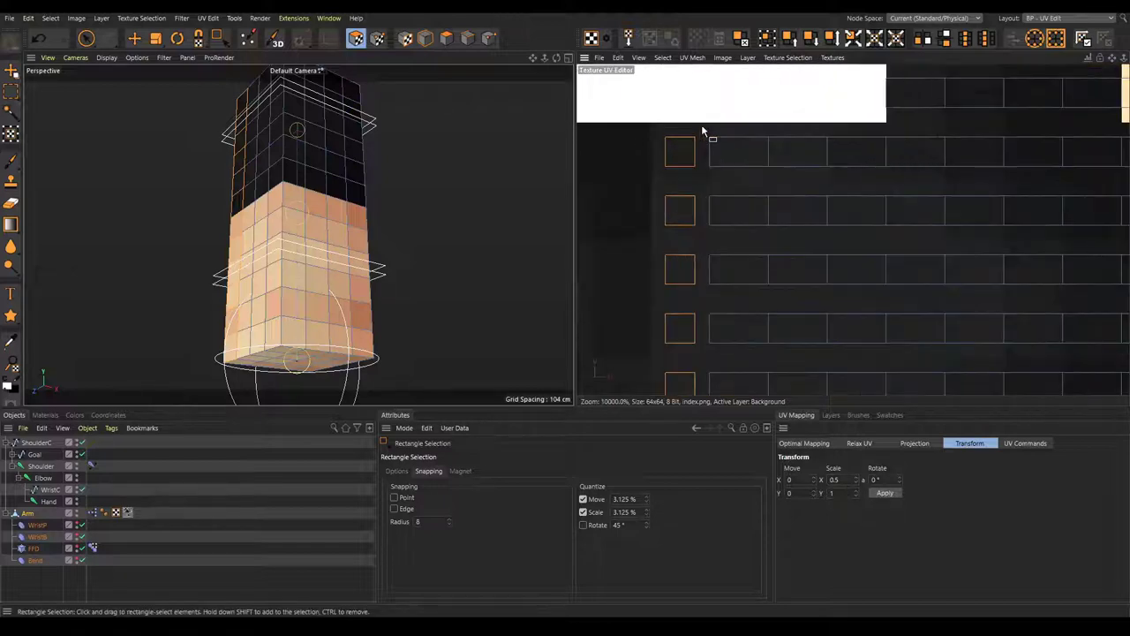
{"action": "scroll", "coordinate": [680, 154], "scroll_direction": "down", "scroll_amount": 3}
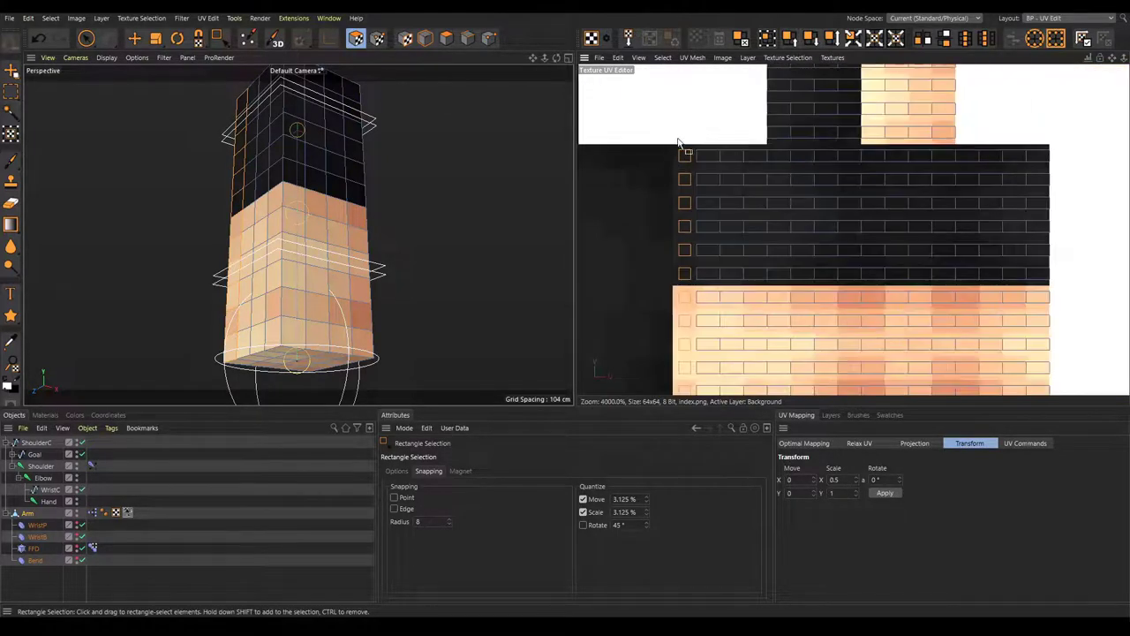
{"action": "scroll", "coordinate": [662, 170], "scroll_direction": "up", "scroll_amount": 3}
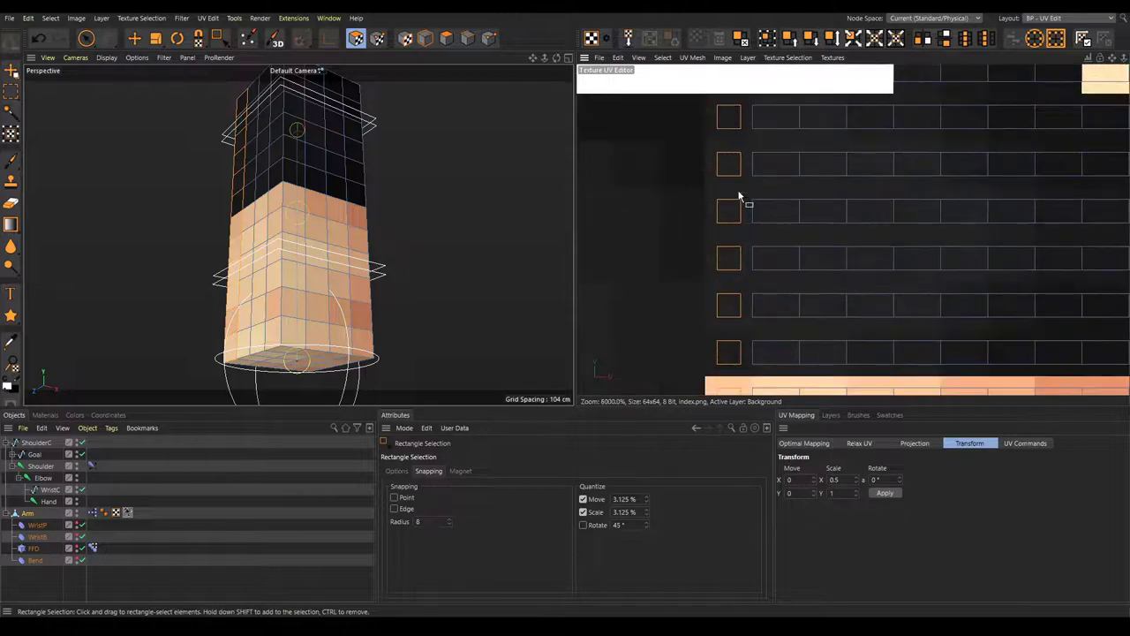
{"action": "scroll", "coordinate": [704, 157], "scroll_direction": "down", "scroll_amount": 6}
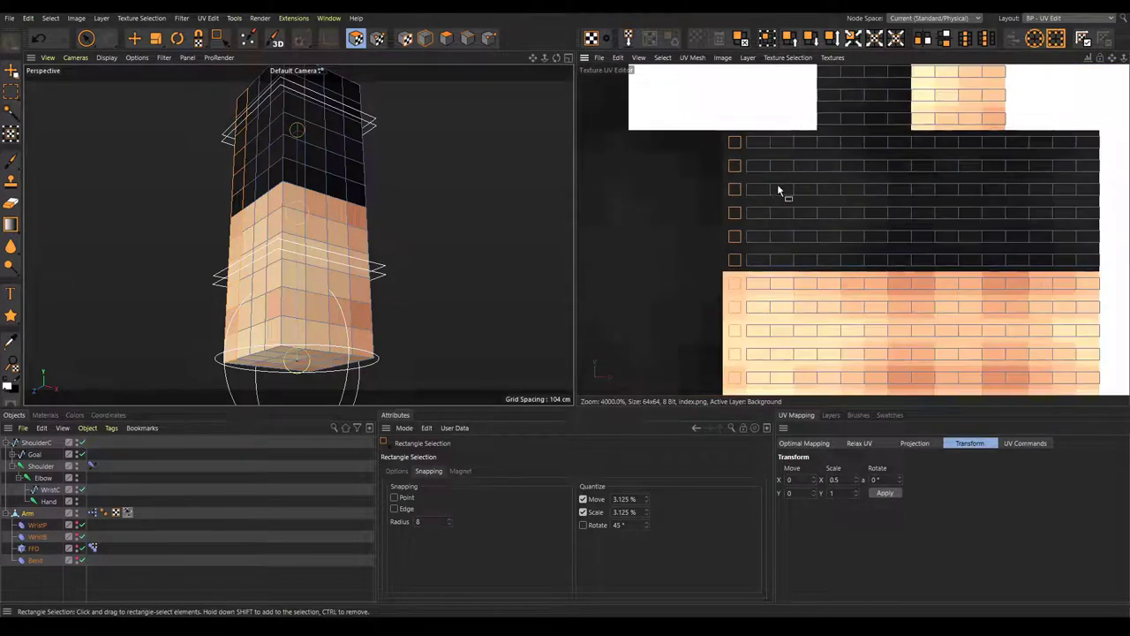
{"action": "scroll", "coordinate": [773, 223], "scroll_direction": "up", "scroll_amount": 4}
{"action": "scroll", "coordinate": [777, 221], "scroll_direction": "down", "scroll_amount": 4}
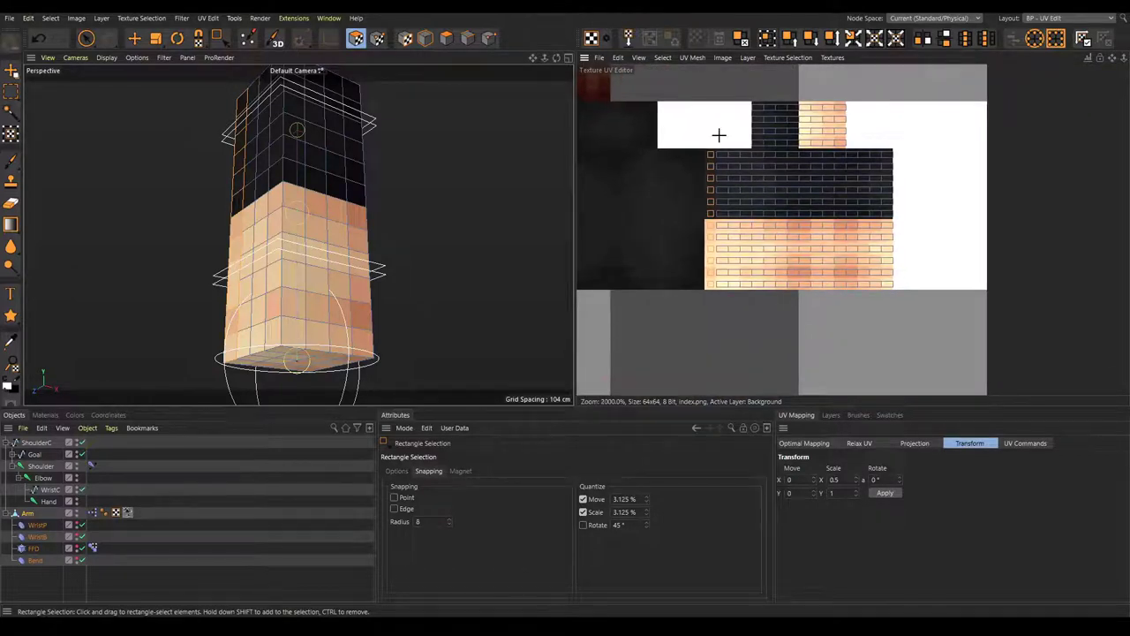
{"action": "scroll", "coordinate": [717, 131], "scroll_direction": "up", "scroll_amount": 2}
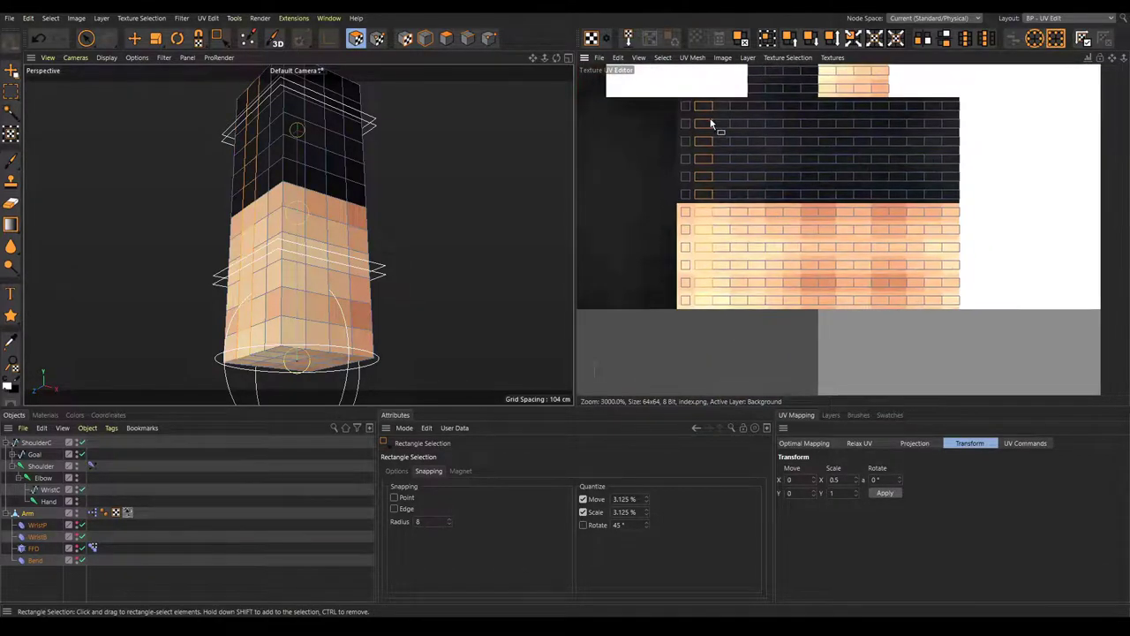
- Select the remaining columns of side and end-cap UV polygons one at a time and scale each by 0.5 in X
{"action": "left_click_drag", "start_coordinate": [722, 91], "coordinate": [718, 318]}
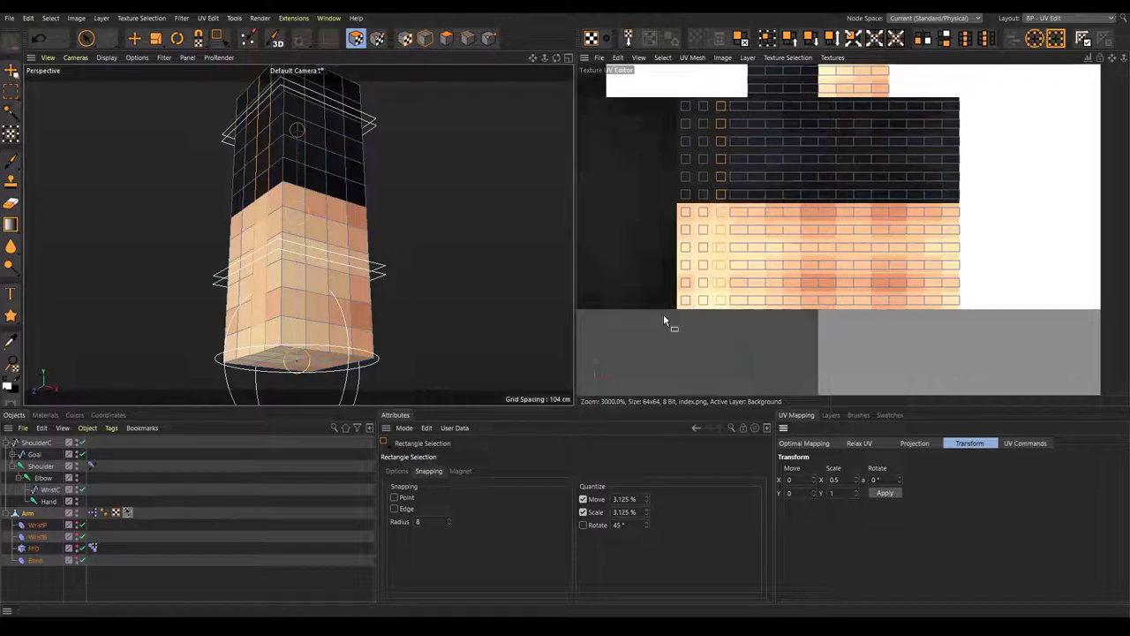
{"action": "middle_click_drag", "start_coordinate": [897, 115], "coordinate": [831, 156], "text": "alt"}
{"action": "left_click_drag", "start_coordinate": [672, 127], "coordinate": [672, 362]}
{"action": "left_click", "coordinate": [885, 493]}
{"action": "left_click_drag", "start_coordinate": [693, 75], "coordinate": [698, 371]}
{"action": "left_click", "coordinate": [885, 493]}
{"action": "middle_click_drag", "start_coordinate": [711, 97], "coordinate": [704, 109], "text": "alt"}
{"action": "left_click_drag", "start_coordinate": [703, 72], "coordinate": [704, 374]}
{"action": "left_click", "coordinate": [885, 493]}
{"action": "left_click", "coordinate": [884, 493]}
{"action": "left_click", "coordinate": [883, 493]}
{"action": "left_click", "coordinate": [884, 493]}
{"action": "left_click", "coordinate": [884, 492]}
{"action": "left_click", "coordinate": [884, 492]}
{"action": "left_click", "coordinate": [883, 493]}
{"action": "left_click", "coordinate": [884, 492]}
{"action": "left_click", "coordinate": [882, 492]}
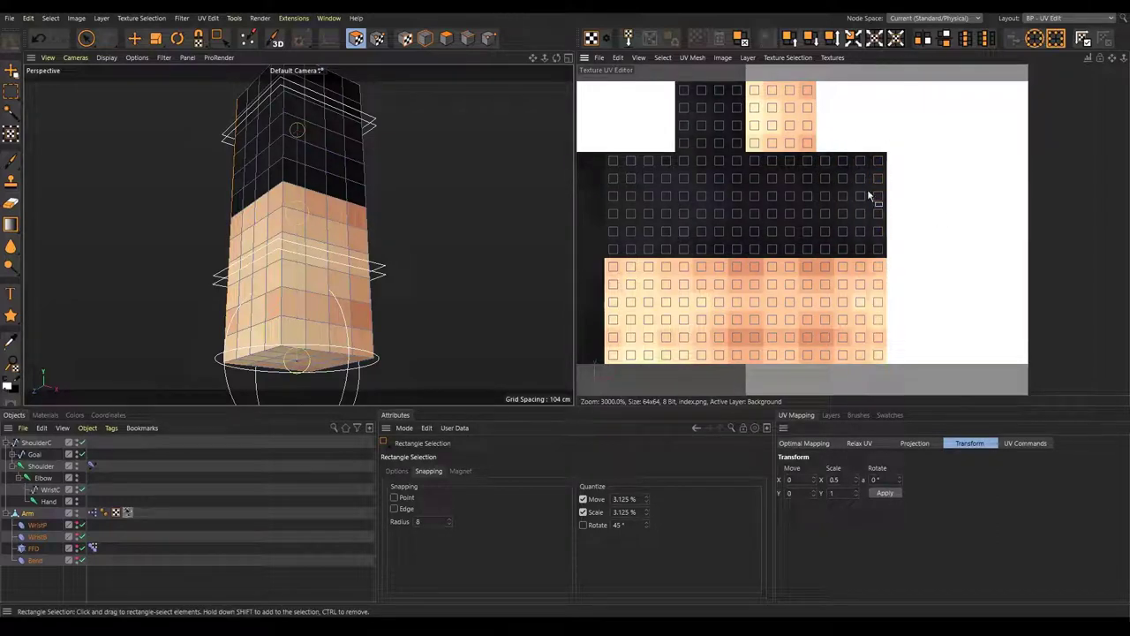
- Check the shrunken UV squares against the skin pixels and switch to the Startup (User) layout
{"action": "scroll", "coordinate": [696, 156], "scroll_direction": "down", "scroll_amount": 3}
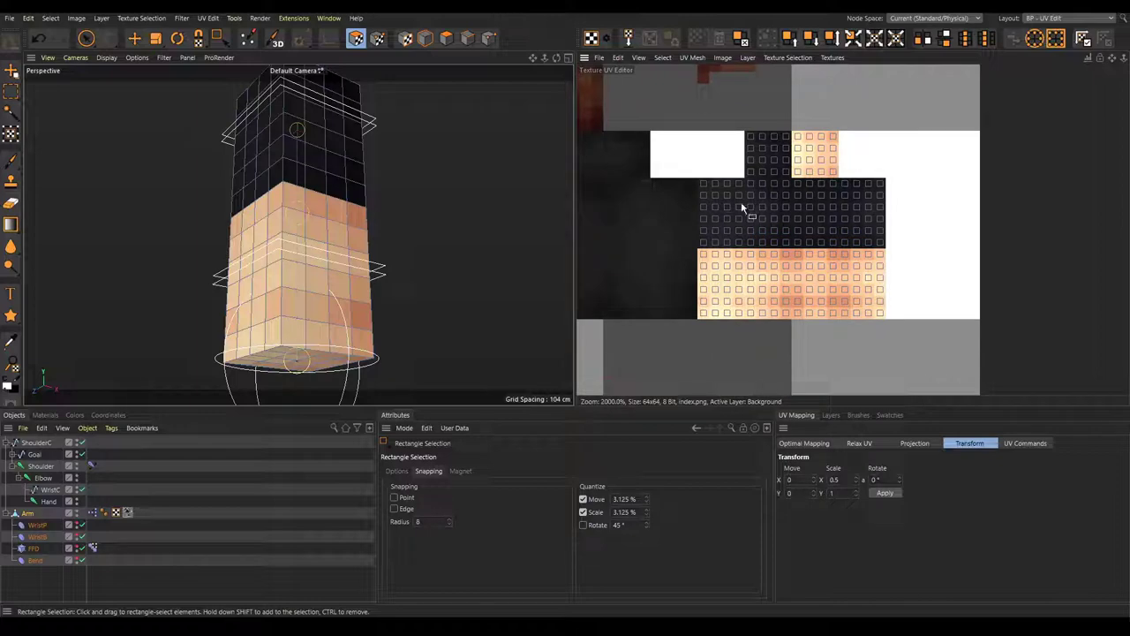
{"action": "scroll", "coordinate": [866, 218], "scroll_direction": "up", "scroll_amount": 2}
{"action": "scroll", "coordinate": [778, 207], "scroll_direction": "up", "scroll_amount": 2}
{"action": "middle_click_drag", "start_coordinate": [778, 207], "coordinate": [790, 180], "text": "alt"}
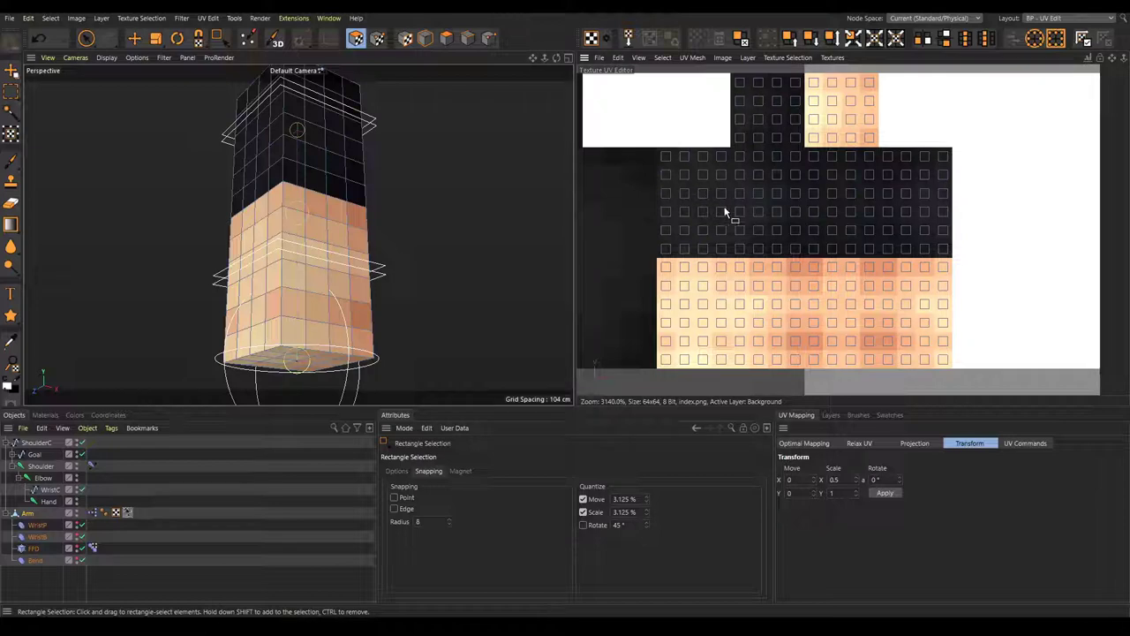
{"action": "middle_click_drag", "start_coordinate": [744, 134], "coordinate": [698, 151]}
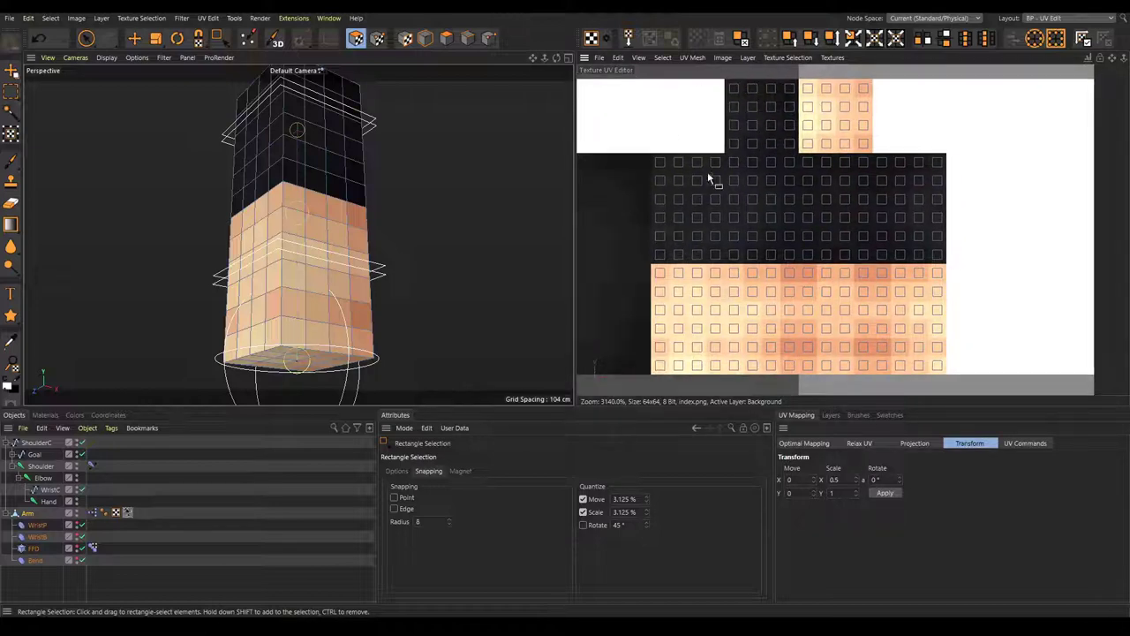
{"action": "left_click", "coordinate": [1047, 17]}
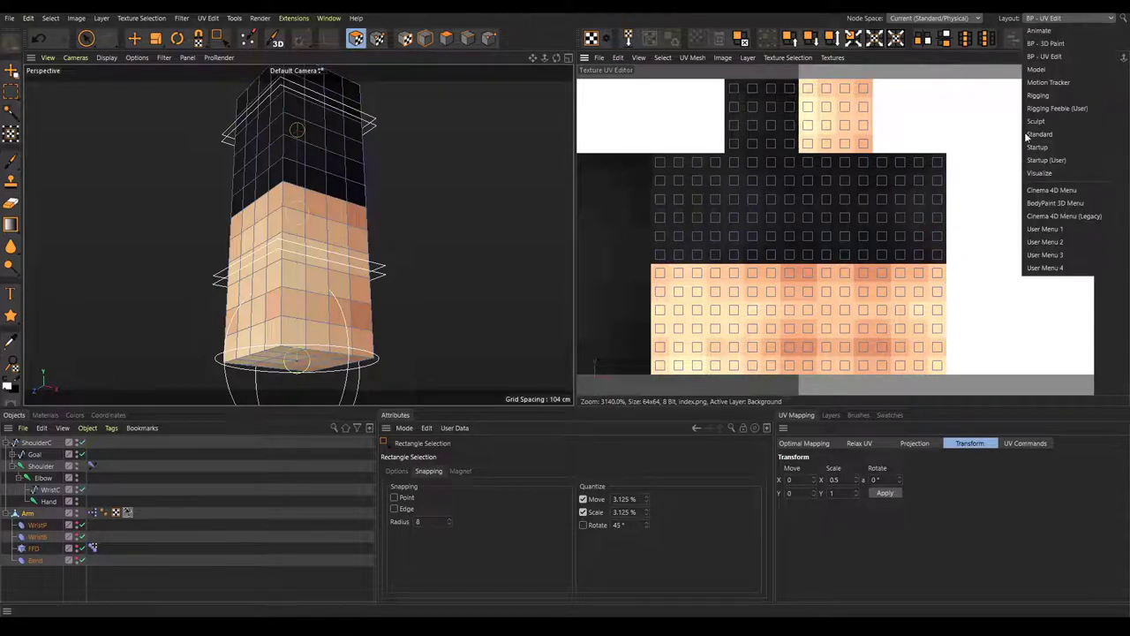
{"action": "left_click", "coordinate": [1047, 160]}
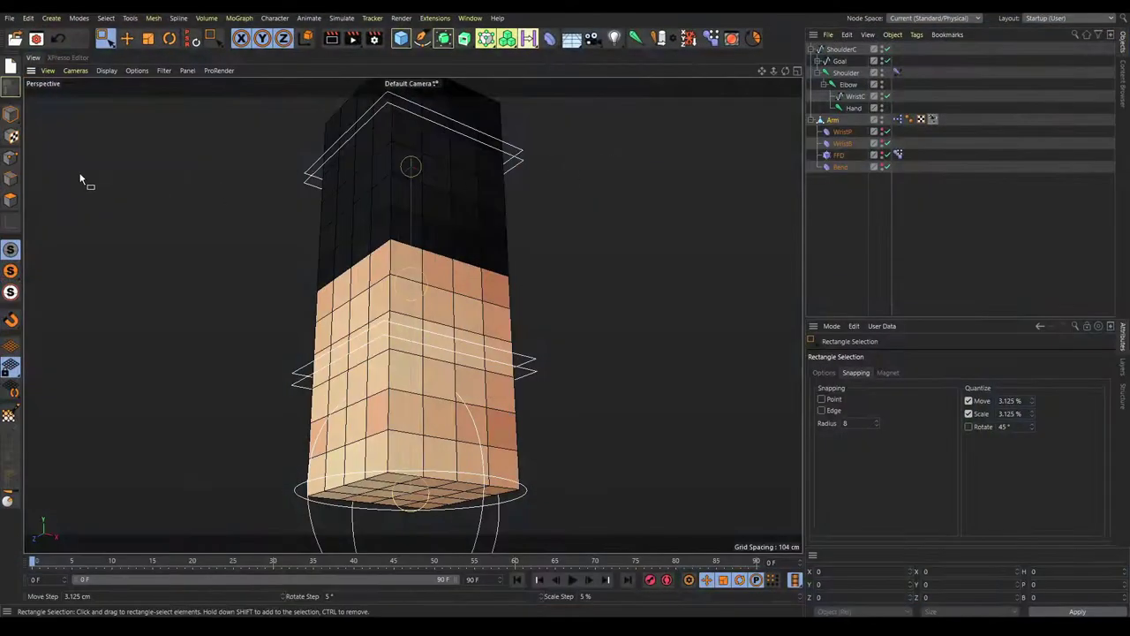
- Loop-select the lowest ring of black sleeve polygons on the arm and extrude it outward
{"action": "key", "text": "e"}
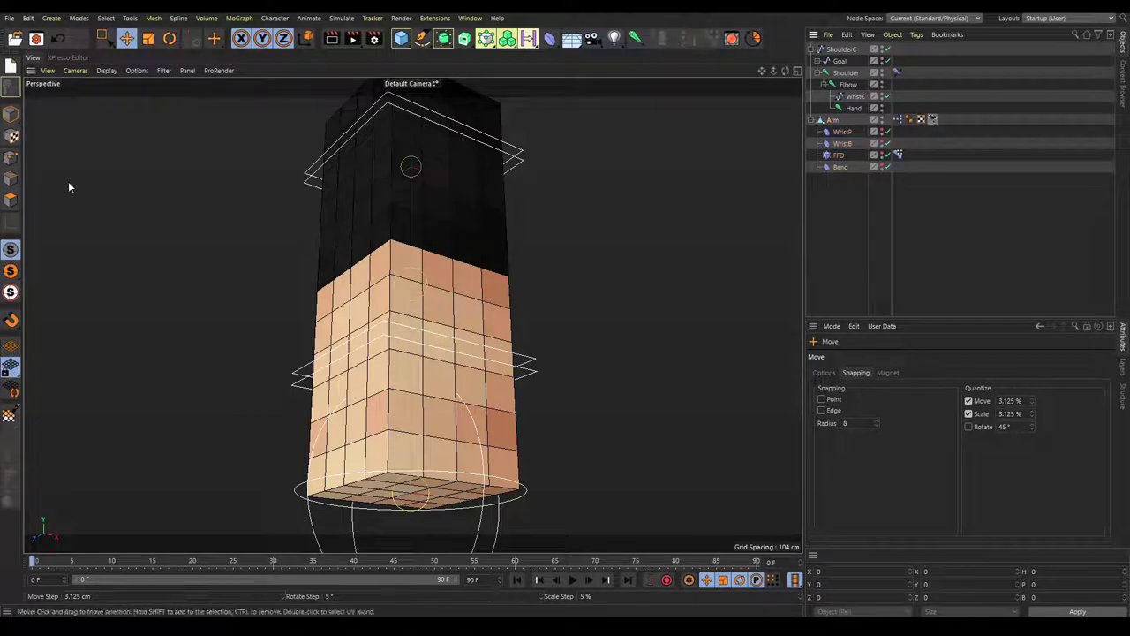
{"action": "left_click", "coordinate": [12, 200]}
{"action": "left_click", "coordinate": [832, 120]}
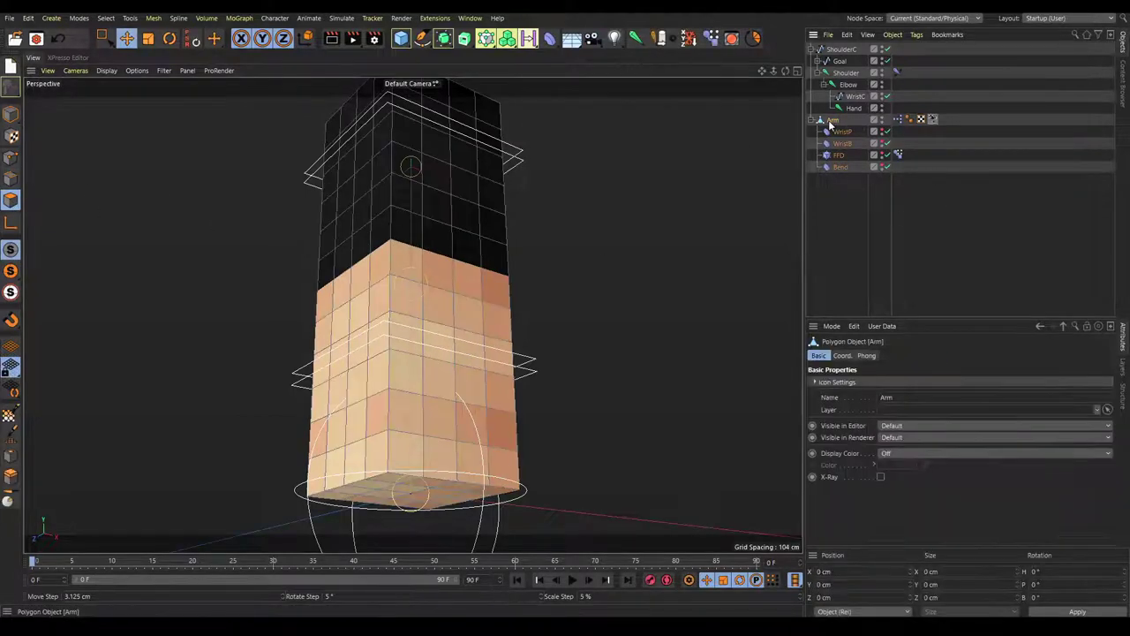
{"action": "key", "text": "u"}
{"action": "key", "text": "l"}
{"action": "left_click", "coordinate": [391, 247]}
{"action": "key", "text": "d"}
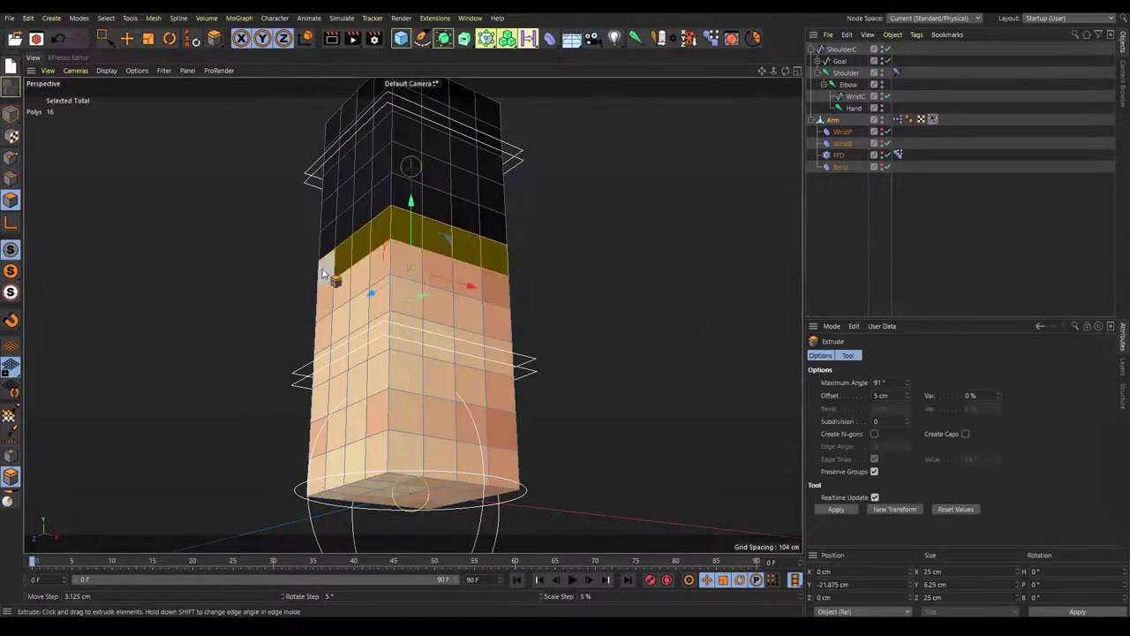
{"action": "left_click_drag", "start_coordinate": [355, 273], "coordinate": [397, 273]}
- Inspect the extruded sleeve edge from several angles in Model mode and undo the extrusion
{"action": "left_click", "coordinate": [11, 114]}
{"action": "left_click", "coordinate": [197, 227]}
{"action": "left_click_drag", "start_coordinate": [396, 233], "coordinate": [458, 279], "text": "alt"}
{"action": "middle_click_drag", "start_coordinate": [373, 251], "coordinate": [361, 348], "text": "alt"}
{"action": "left_click_drag", "start_coordinate": [386, 301], "coordinate": [409, 279], "text": "alt"}
{"action": "key", "text": "ctrl+z"}
{"action": "key", "text": "ctrl+z"}
- Put the Arm object under a Subdivision Surface and move the arm's XPresso tag onto the Subdivision Surface
{"action": "left_click", "coordinate": [569, 252]}
{"action": "left_click_drag", "start_coordinate": [569, 253], "coordinate": [313, 266], "text": "alt"}
{"action": "left_click", "coordinate": [378, 256]}
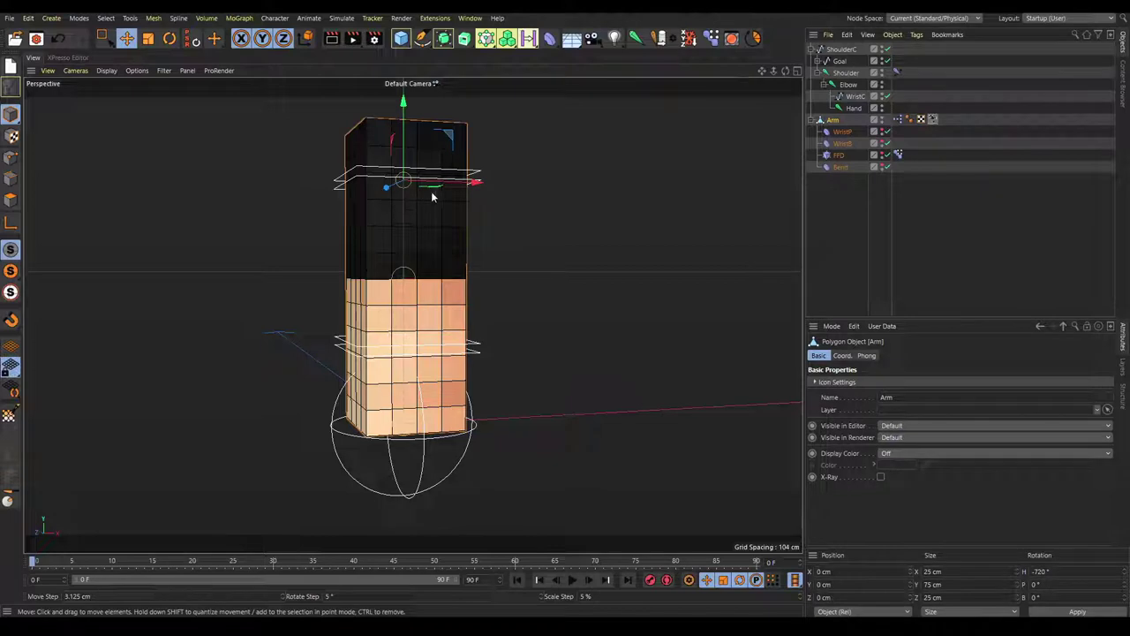
{"action": "left_click", "coordinate": [444, 38], "text": "alt"}
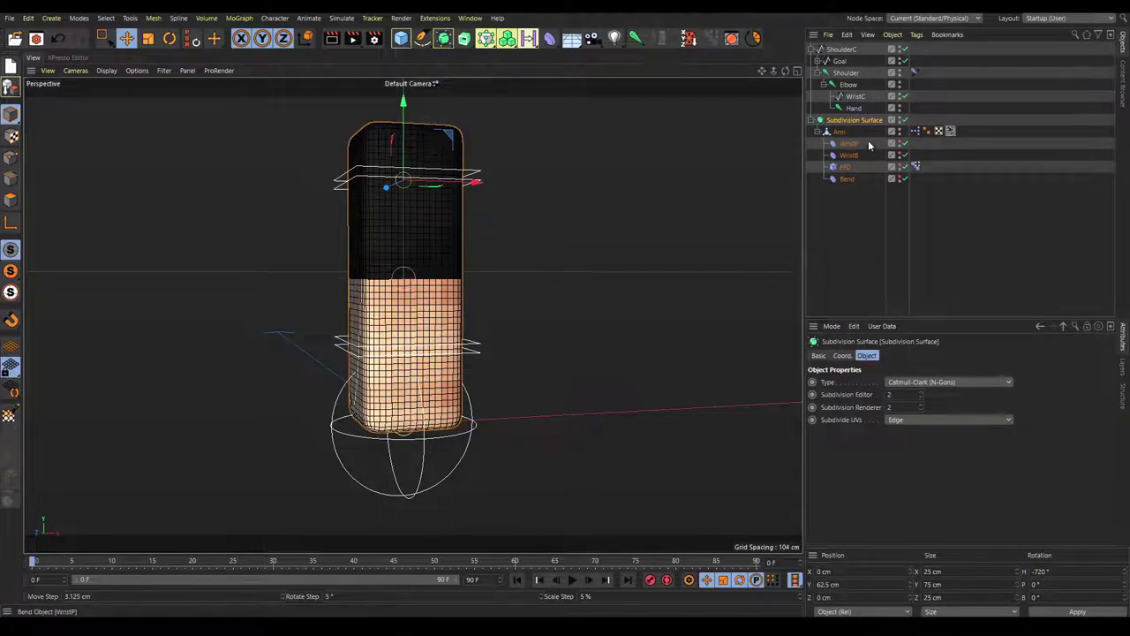
{"action": "left_click_drag", "start_coordinate": [915, 131], "coordinate": [918, 120]}
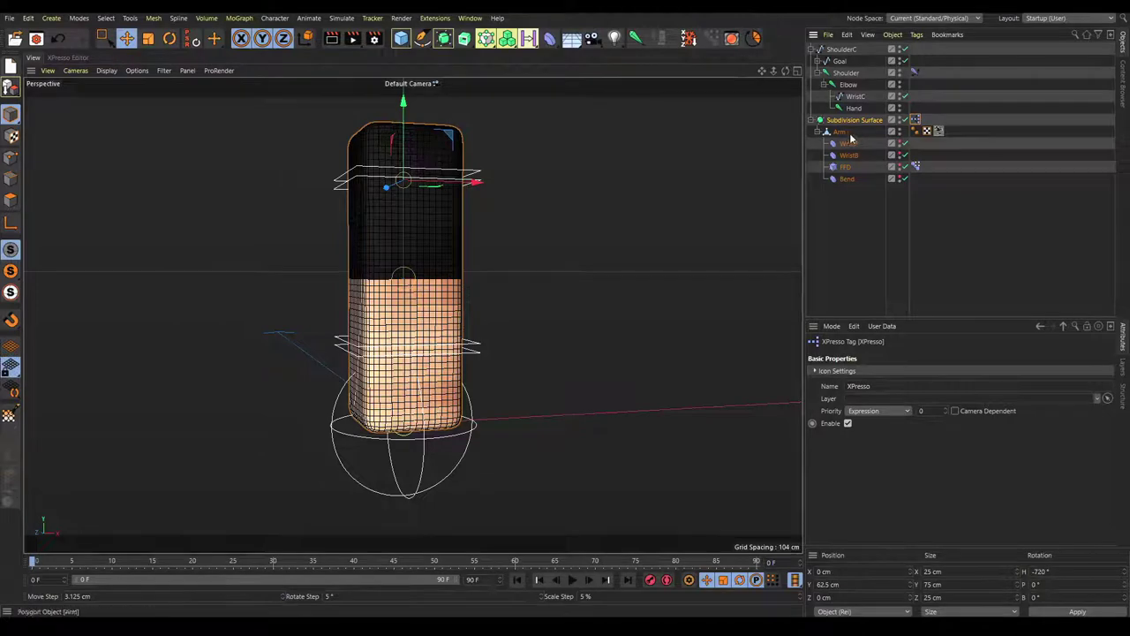
- Test the smoothed arm's bending by moving the Goal controller to several positions, and undo the moves
{"action": "left_click", "coordinate": [472, 430]}
{"action": "left_click_drag", "start_coordinate": [473, 430], "coordinate": [536, 367]}
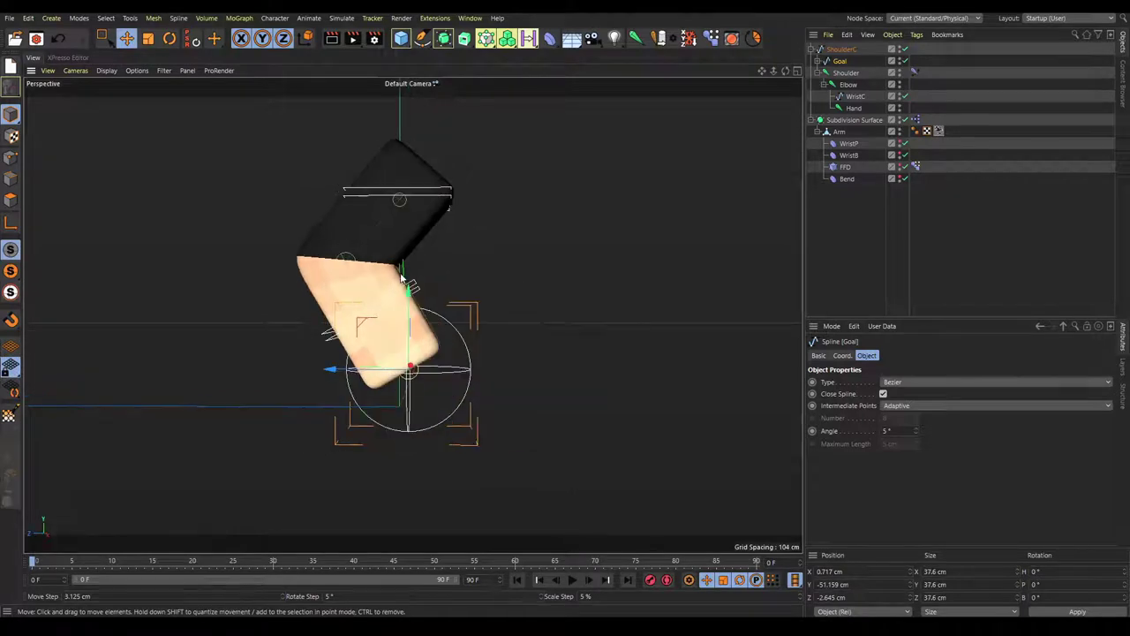
{"action": "left_click_drag", "start_coordinate": [402, 278], "coordinate": [304, 255]}
{"action": "left_click_drag", "start_coordinate": [374, 236], "coordinate": [436, 261]}
{"action": "key", "text": "ctrl+z"}
{"action": "key", "text": "ctrl+z"}
{"action": "key", "text": "ctrl+z"}
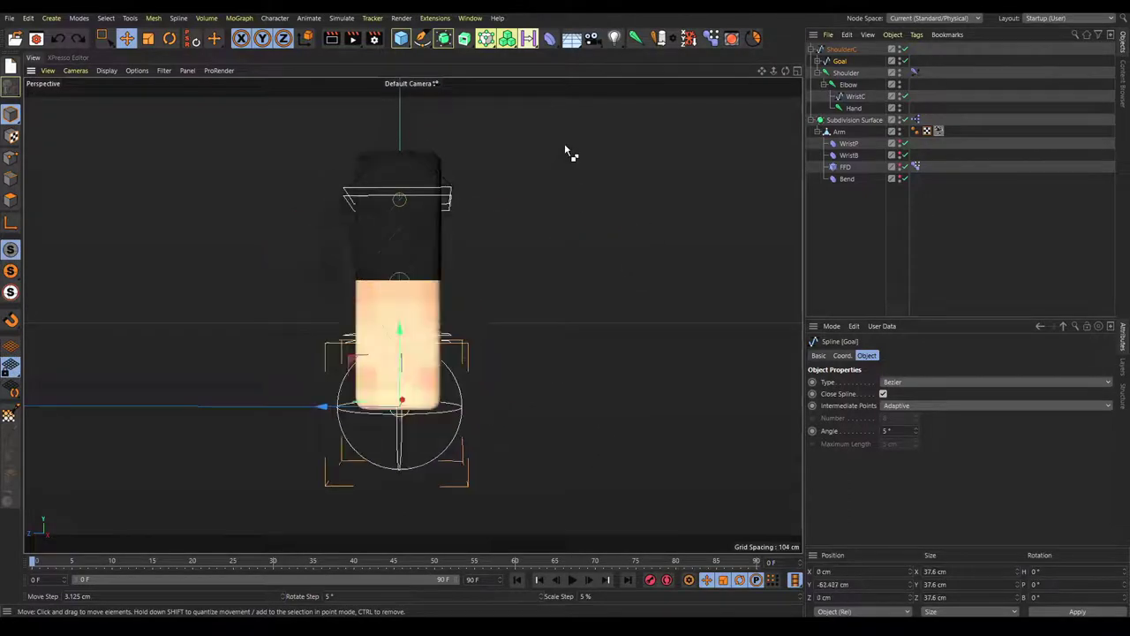
{"action": "left_click_drag", "start_coordinate": [459, 346], "coordinate": [469, 379]}
{"action": "key", "text": "ctrl+z"}
- Test the elbow by raising the Goal controller toward the shoulder, and undo the move
{"action": "left_click", "coordinate": [604, 200]}
{"action": "left_click_drag", "start_coordinate": [604, 200], "coordinate": [466, 203], "text": "alt"}
{"action": "middle_click_drag", "start_coordinate": [484, 212], "coordinate": [346, 221], "text": "alt"}
{"action": "left_click_drag", "start_coordinate": [346, 222], "coordinate": [422, 272], "text": "alt"}
{"action": "left_click", "coordinate": [408, 407]}
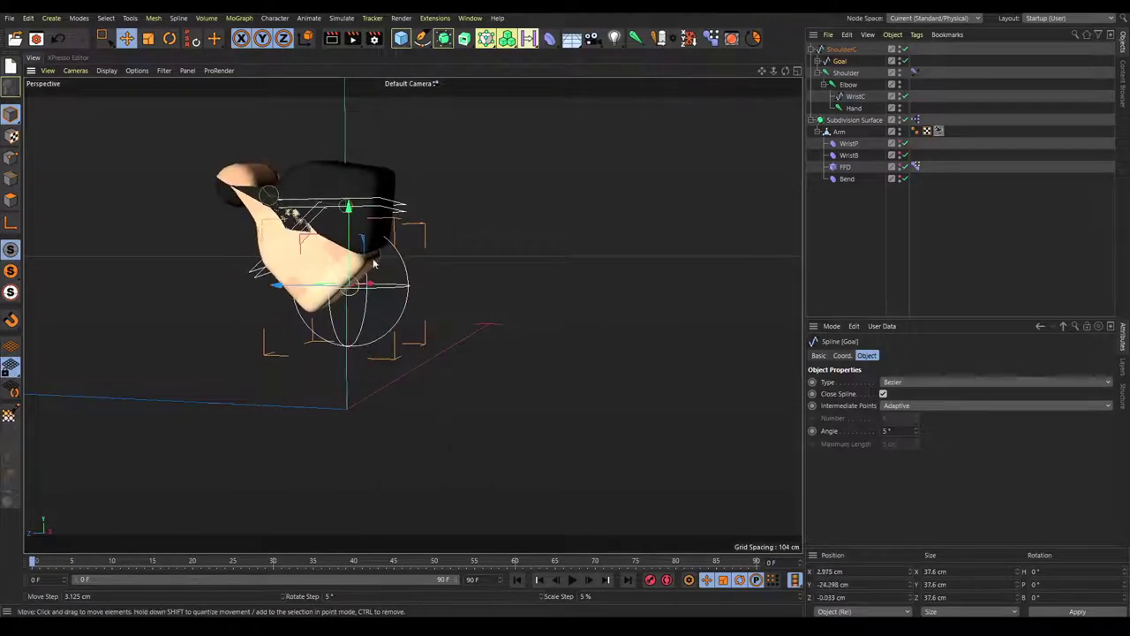
{"action": "key", "text": "ctrl+z"}
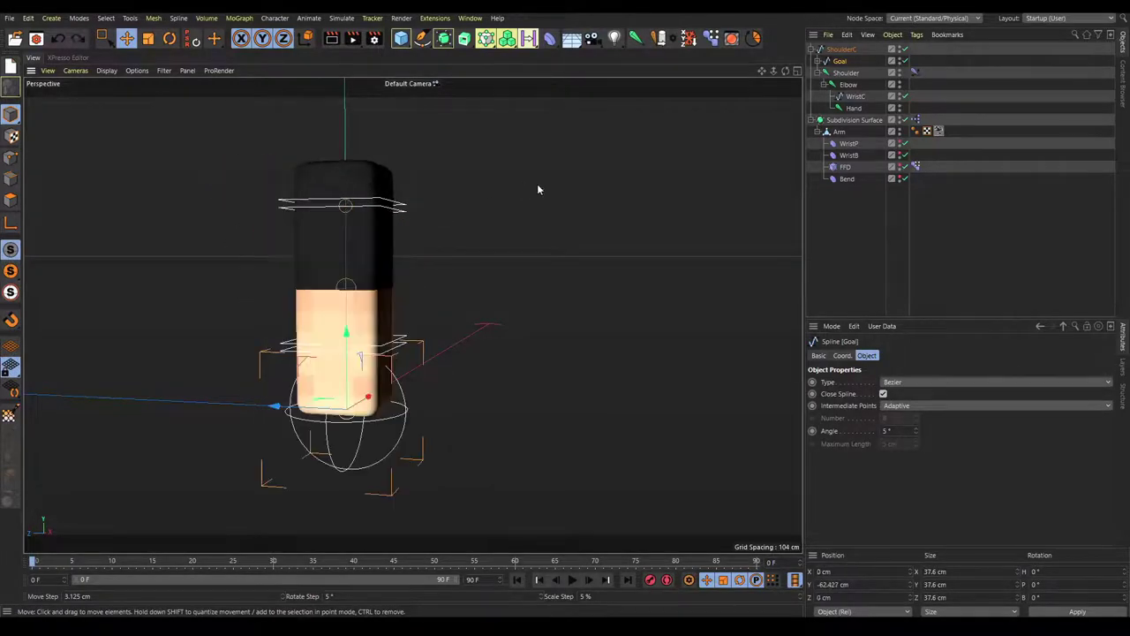
- Add a Protection tag to the Elbow joint, set its rotation mode to Limit and enter a negative minimum for P
{"action": "left_click", "coordinate": [847, 85]}
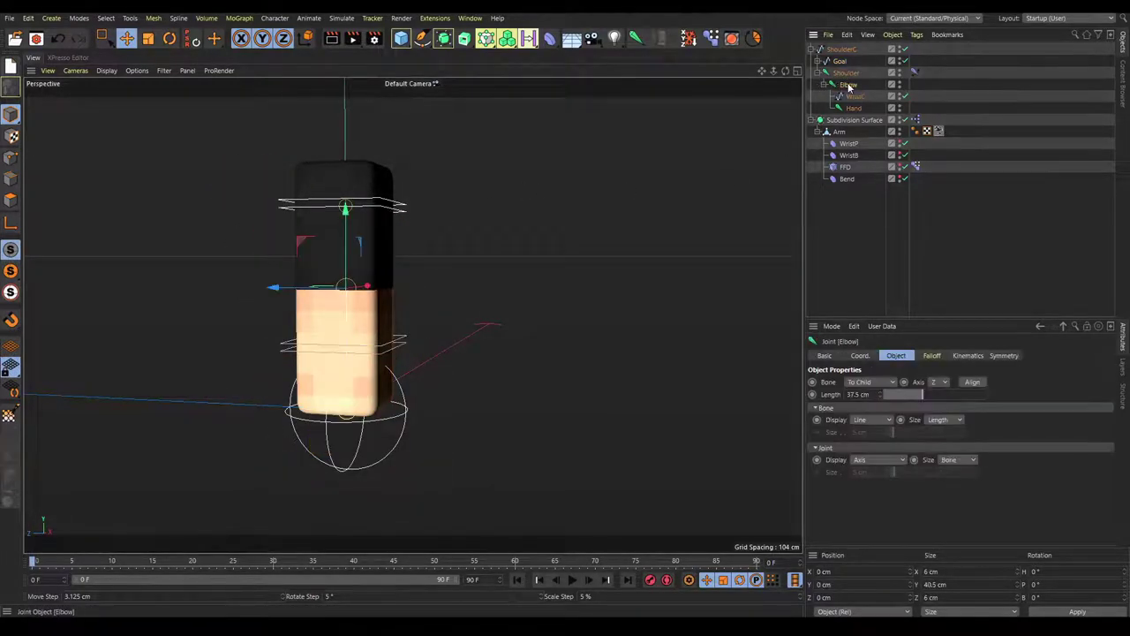
{"action": "right_click", "coordinate": [848, 87]}
{"action": "mouse_move", "coordinate": [874, 210]}
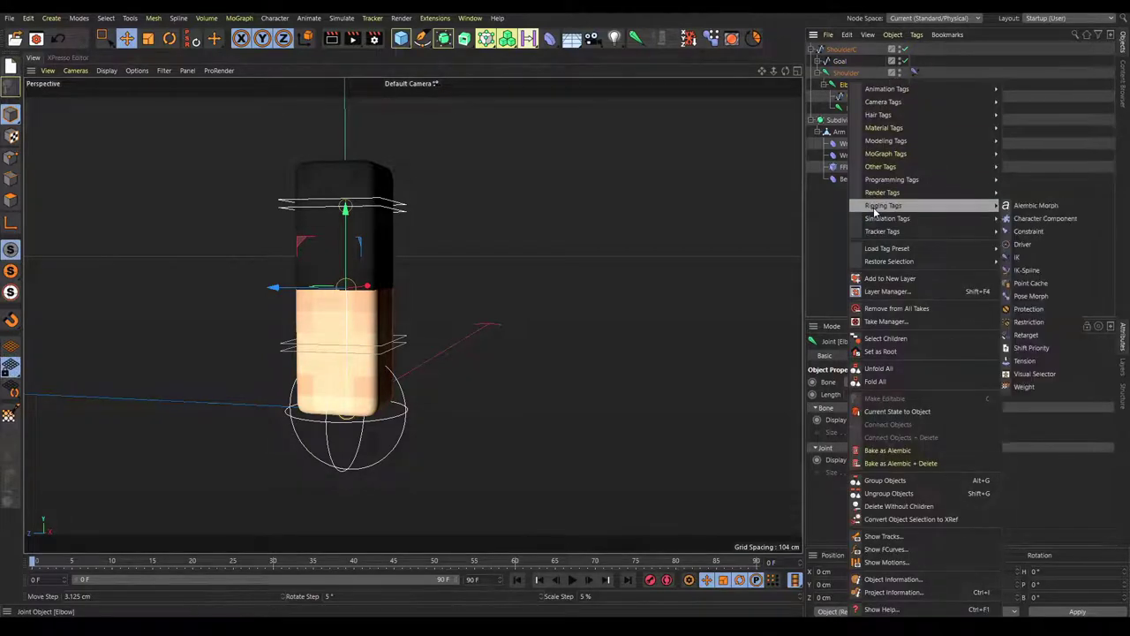
{"action": "left_click", "coordinate": [1036, 311]}
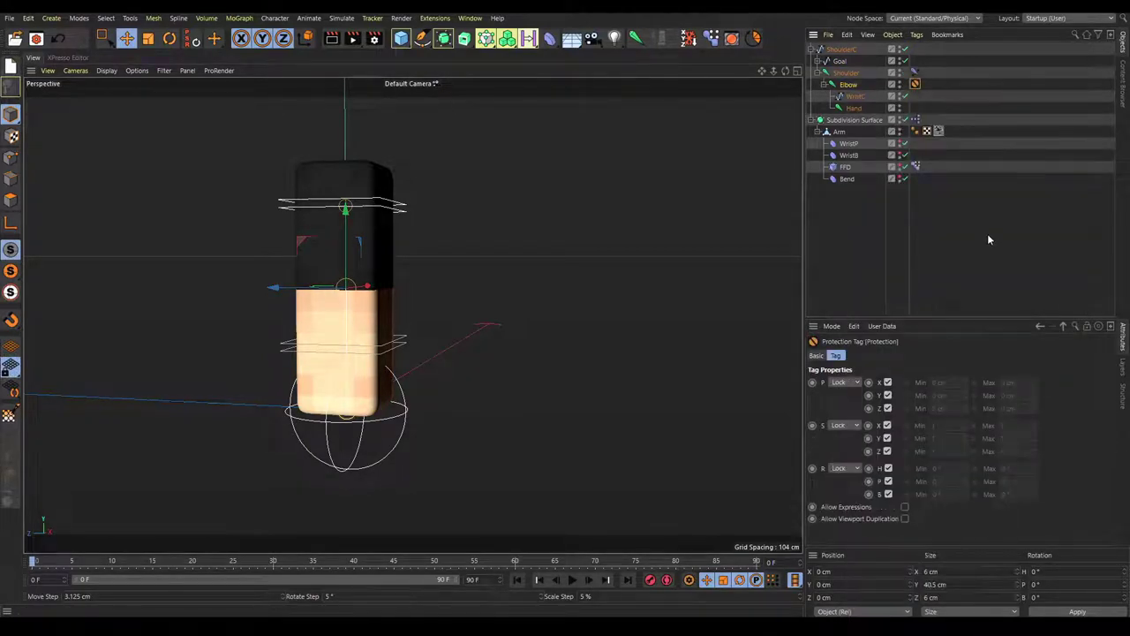
{"action": "left_click", "coordinate": [852, 471]}
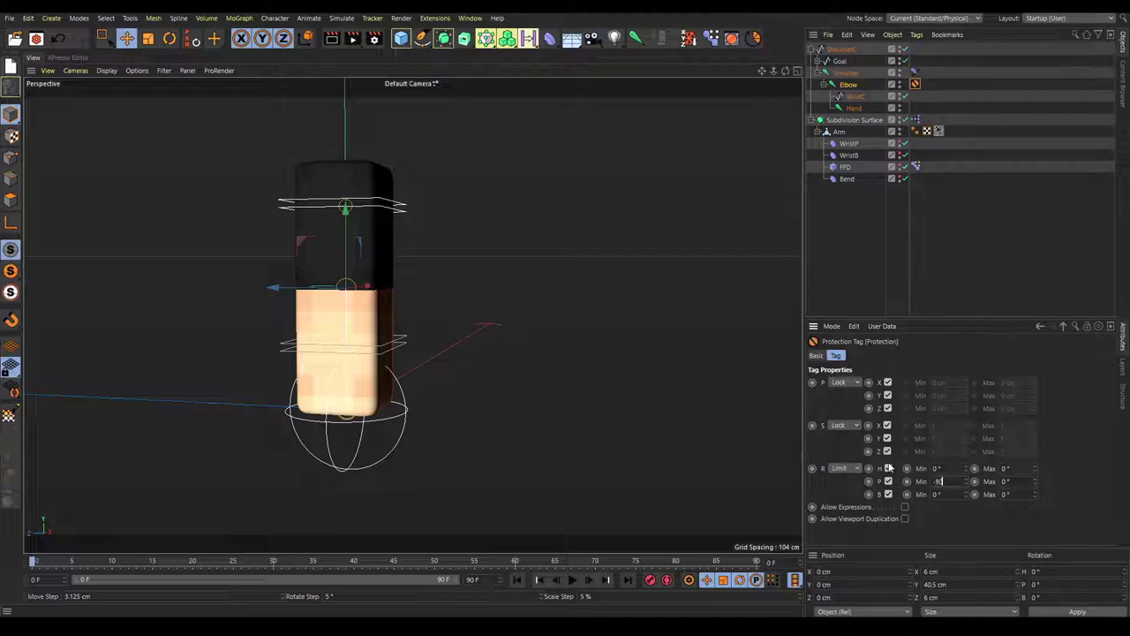
- Test the elbow's rotation limit by moving the Goal controller close to the shoulder, and return the arm to rest
{"action": "left_click", "coordinate": [383, 418]}
{"action": "left_click_drag", "start_coordinate": [383, 419], "coordinate": [469, 231]}
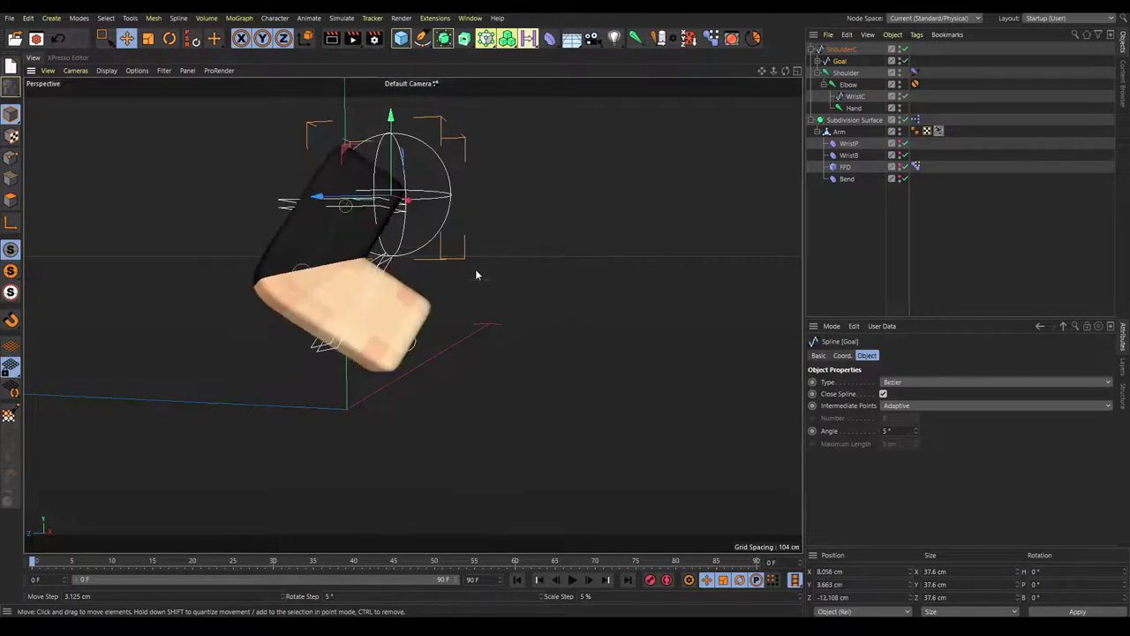
{"action": "right_click_drag", "start_coordinate": [323, 250], "coordinate": [439, 238], "text": "alt"}
{"action": "left_click_drag", "start_coordinate": [423, 241], "coordinate": [253, 493], "text": "alt"}
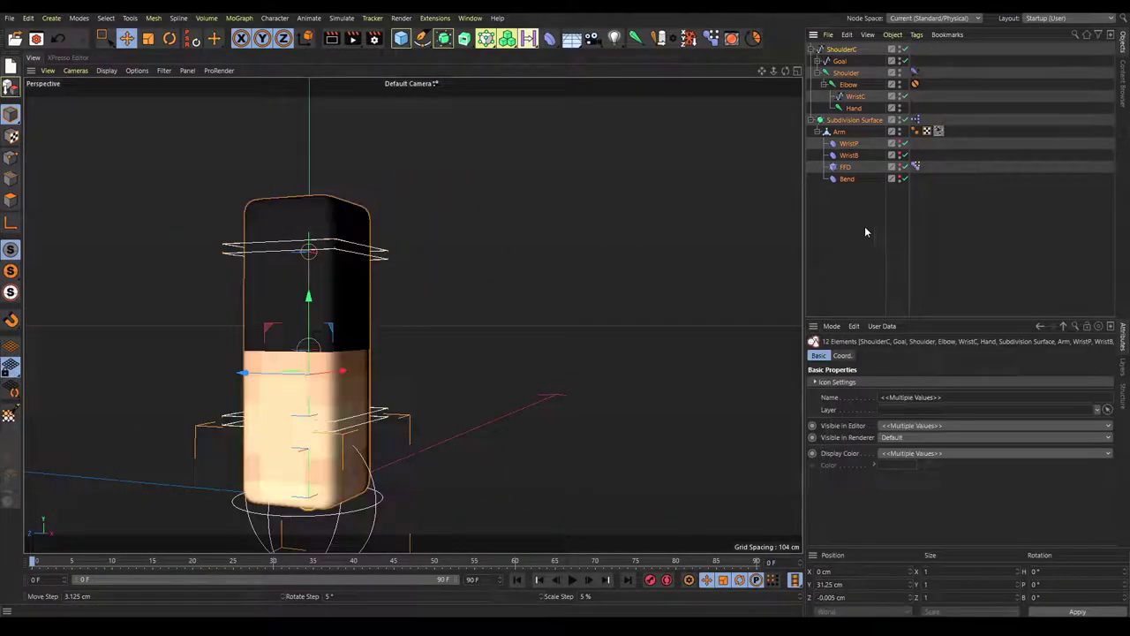
- Pose the arm raised and bent with the Goal controller, reset the controller's transform and deselect it
{"action": "left_click", "coordinate": [590, 237]}
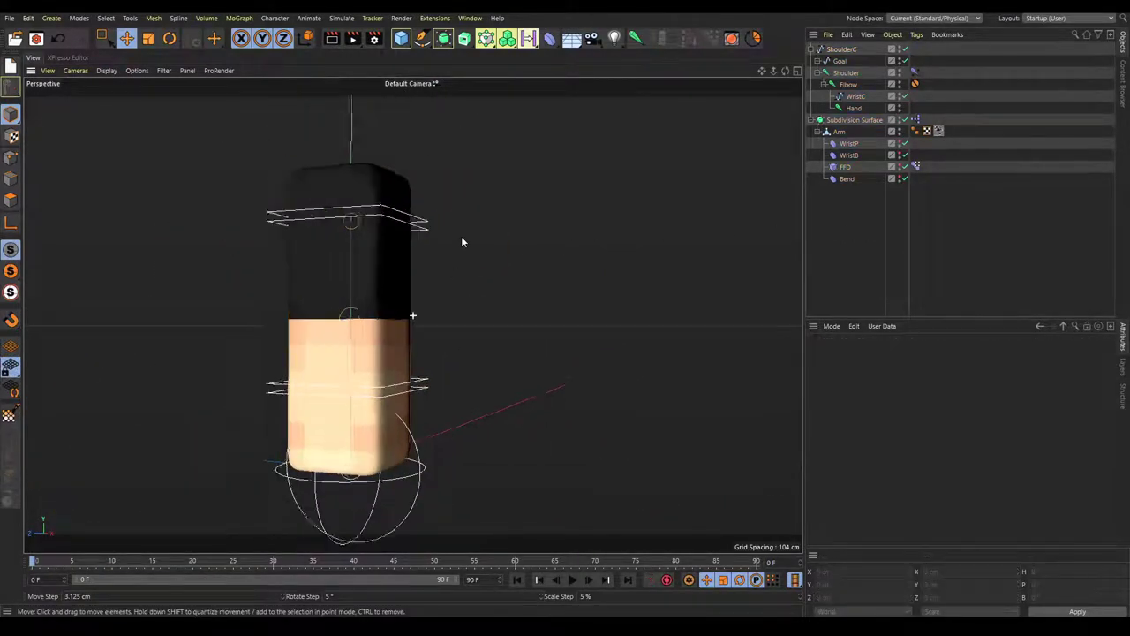
{"action": "left_click_drag", "start_coordinate": [461, 242], "coordinate": [547, 315], "text": "alt"}
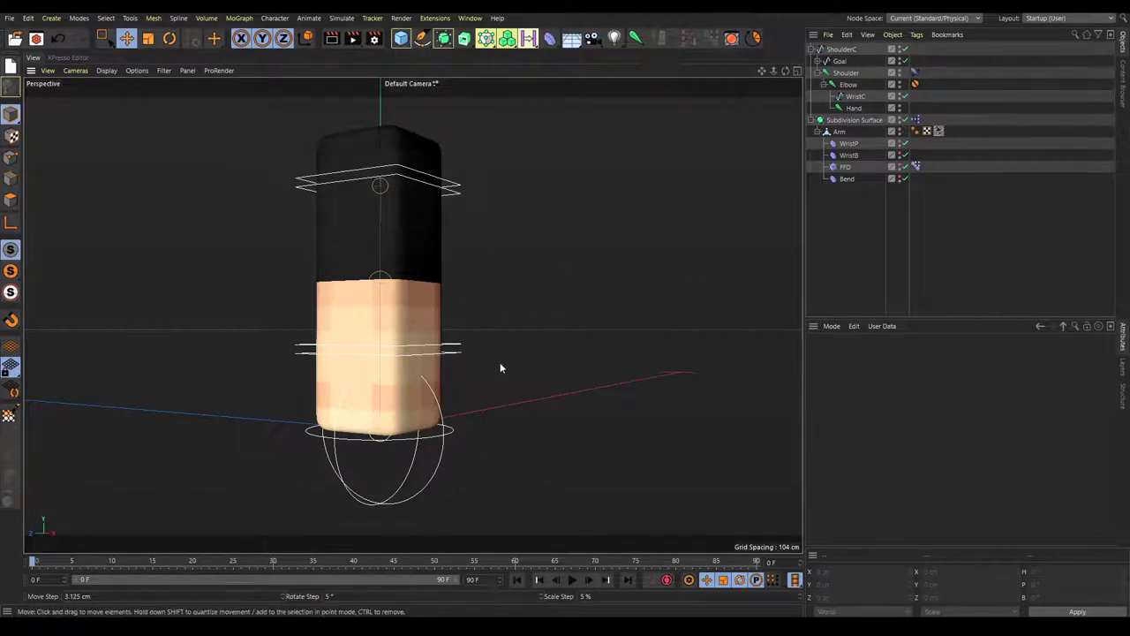
{"action": "left_click_drag", "start_coordinate": [452, 432], "coordinate": [701, 179]}
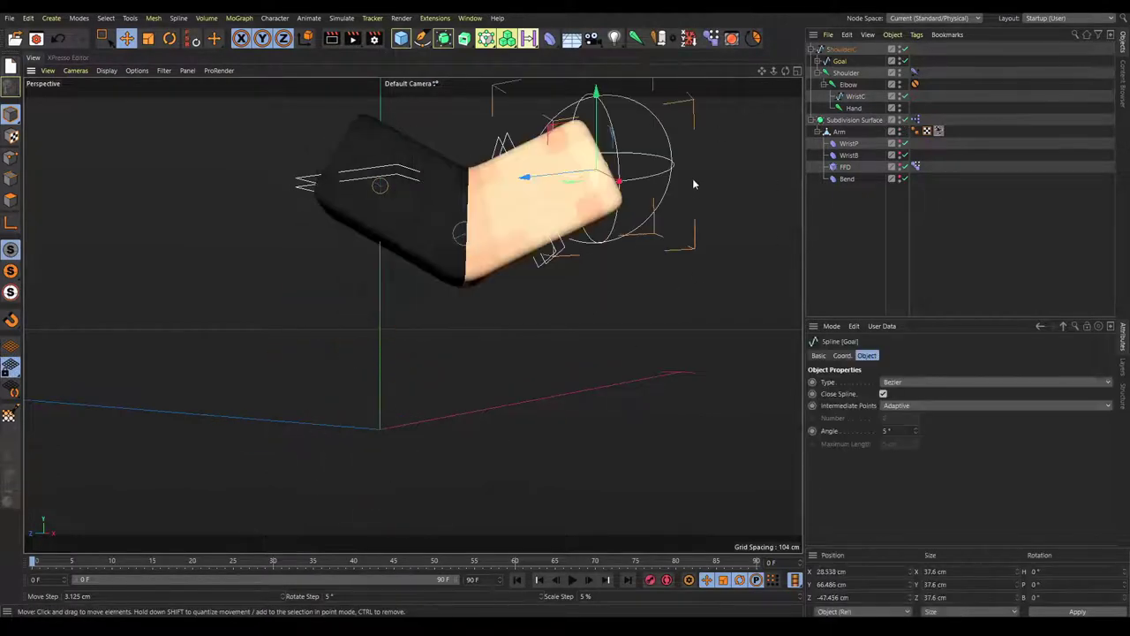
{"action": "left_click", "coordinate": [188, 40]}
{"action": "left_click", "coordinate": [263, 186]}
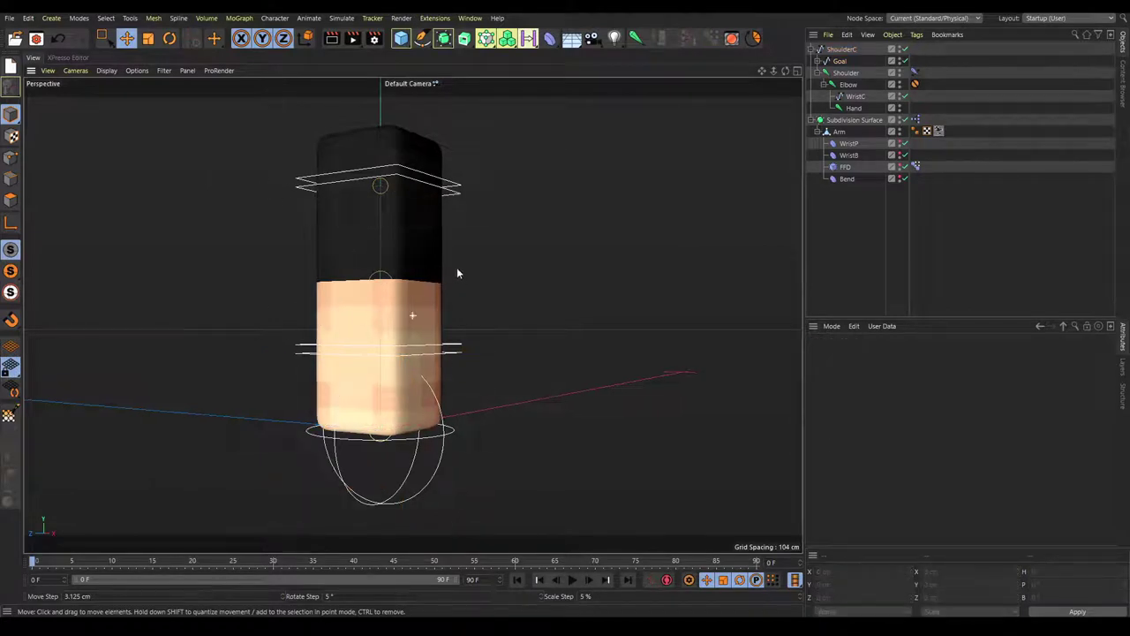
- In the Shoulder joint's IK tag, set Stretch to 100 % with type Volume Scale, enable its Clamp and adjust the stretch distance
{"action": "left_click_drag", "start_coordinate": [460, 272], "coordinate": [494, 265], "text": "alt"}
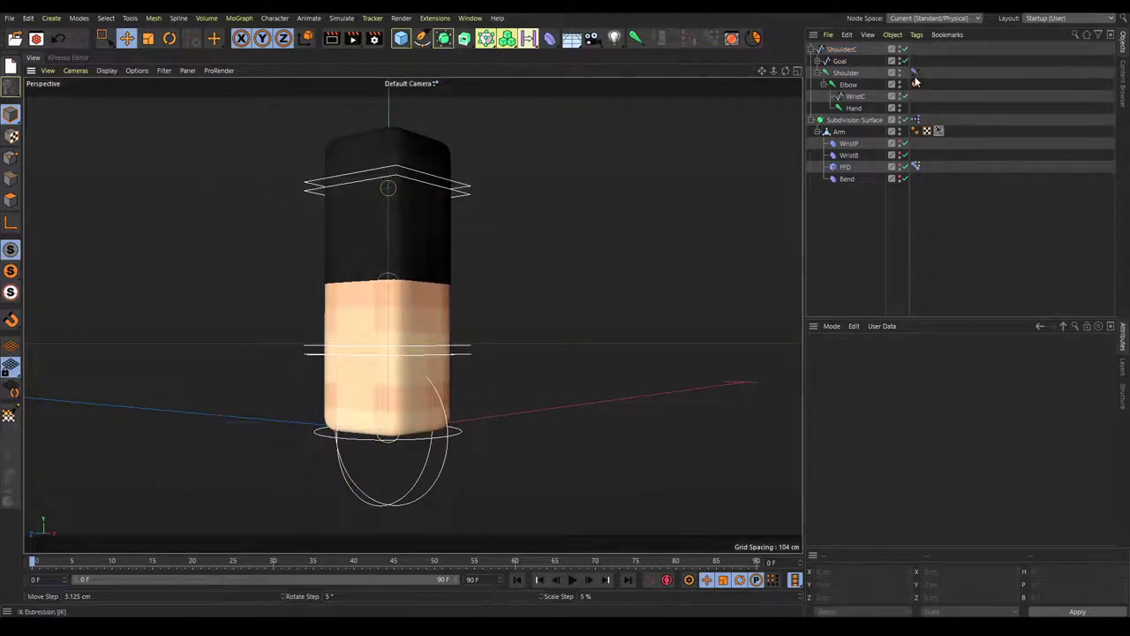
{"action": "left_click", "coordinate": [915, 73]}
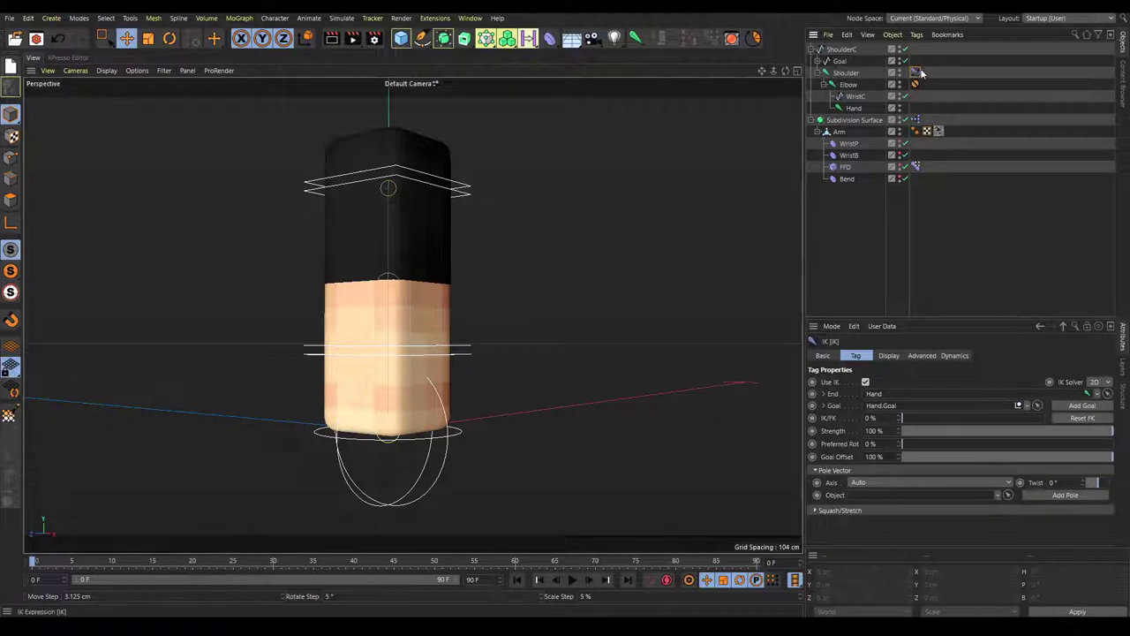
{"action": "left_click", "coordinate": [816, 510]}
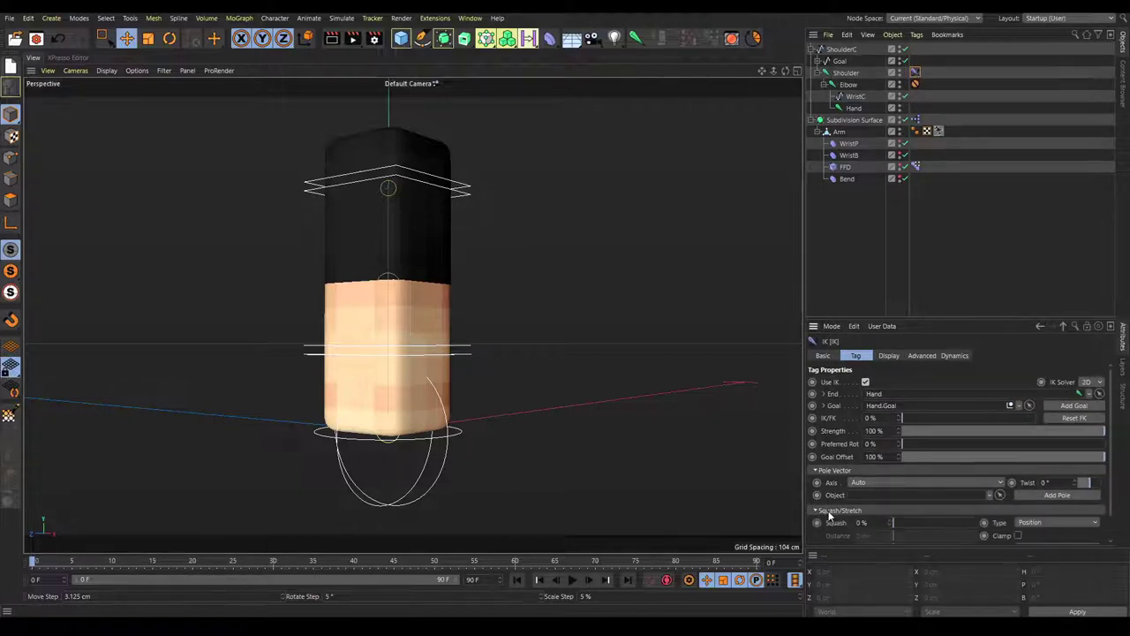
{"action": "scroll", "coordinate": [833, 503], "scroll_direction": "down", "scroll_amount": 1}
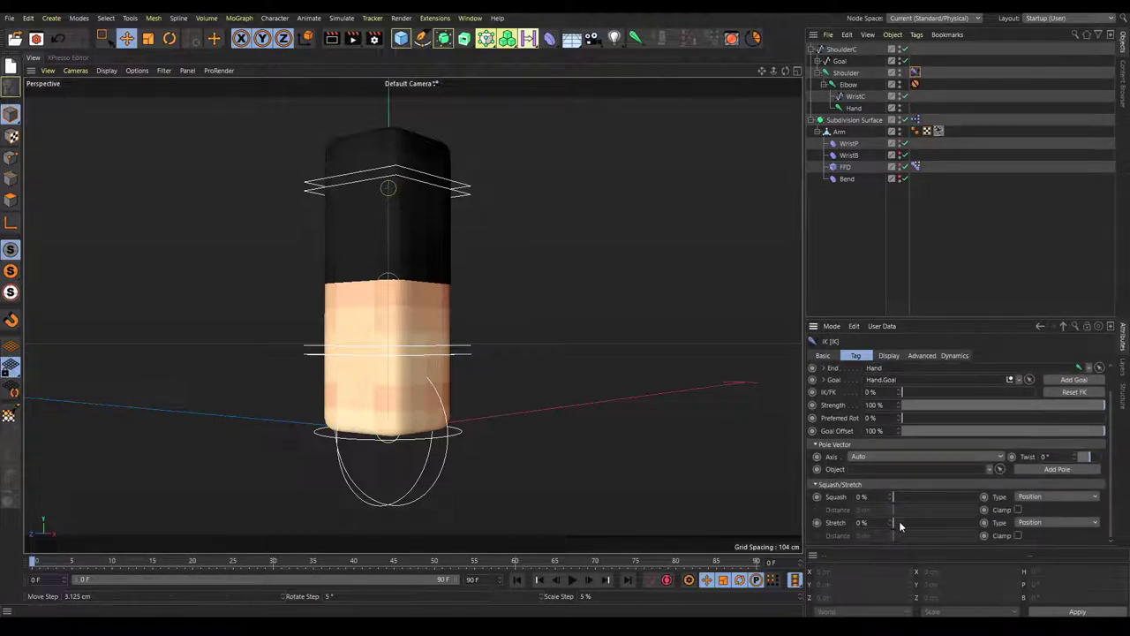
{"action": "left_click_drag", "start_coordinate": [899, 526], "coordinate": [1100, 531]}
{"action": "left_click", "coordinate": [1051, 522]}
{"action": "left_click", "coordinate": [1039, 575]}
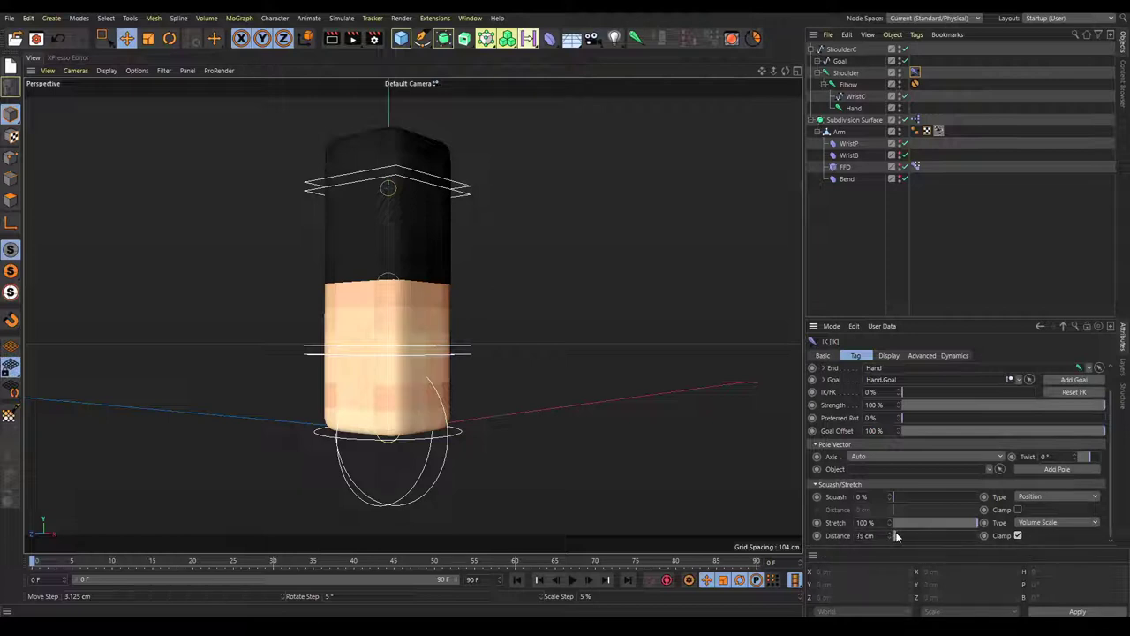
{"action": "left_click_drag", "start_coordinate": [895, 532], "coordinate": [893, 532]}
- Test the arm's stretching by moving the Goal controller, return the arm to rest and deselect it
{"action": "left_click", "coordinate": [370, 450]}
{"action": "left_click", "coordinate": [436, 437]}
{"action": "right_click_drag", "start_coordinate": [563, 428], "coordinate": [518, 442], "text": "alt"}
{"action": "left_click_drag", "start_coordinate": [517, 442], "coordinate": [513, 205]}
{"action": "left_click_drag", "start_coordinate": [475, 392], "coordinate": [543, 323]}
{"action": "left_click", "coordinate": [616, 307]}
{"action": "left_click_drag", "start_coordinate": [616, 311], "coordinate": [507, 329], "text": "alt"}
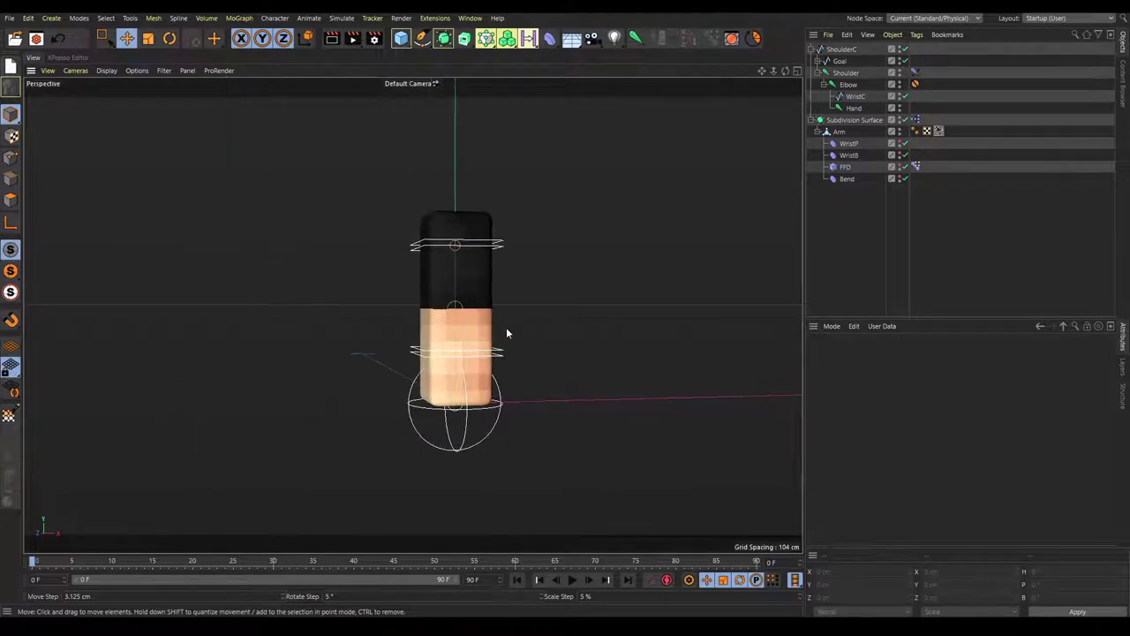
- Group all the arm's objects under a null named ArmR
{"action": "left_click_drag", "start_coordinate": [872, 203], "coordinate": [800, 42]}
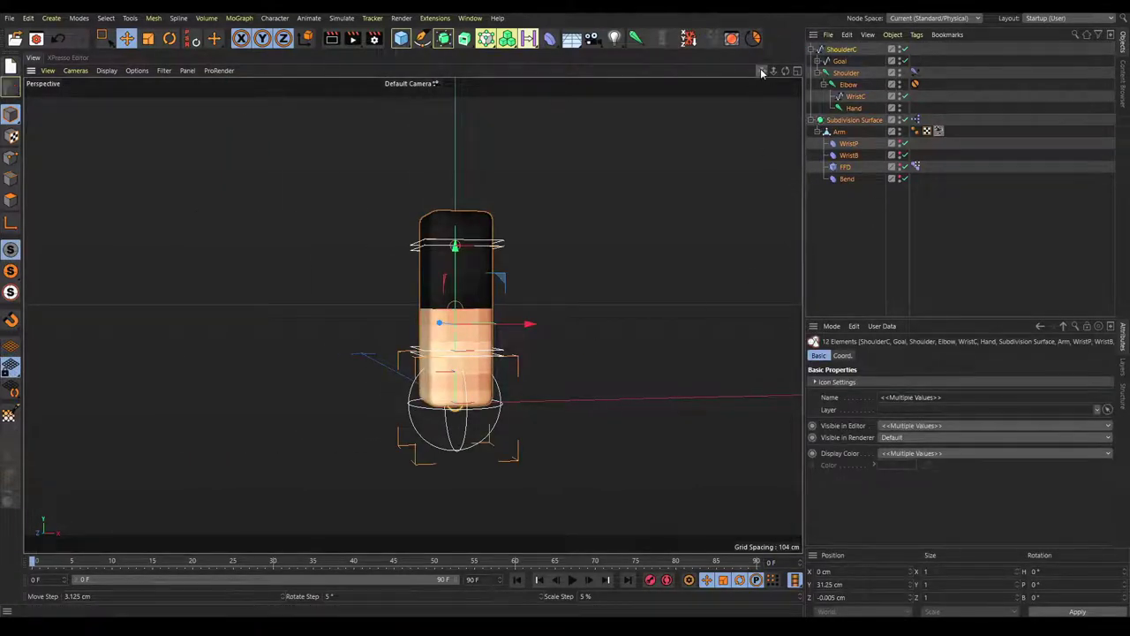
{"action": "key", "text": "alt+g"}
{"action": "type", "text": "ArmR"}
{"action": "key", "text": "Return"}
{"action": "left_click_drag", "start_coordinate": [509, 252], "coordinate": [458, 284], "text": "alt"}
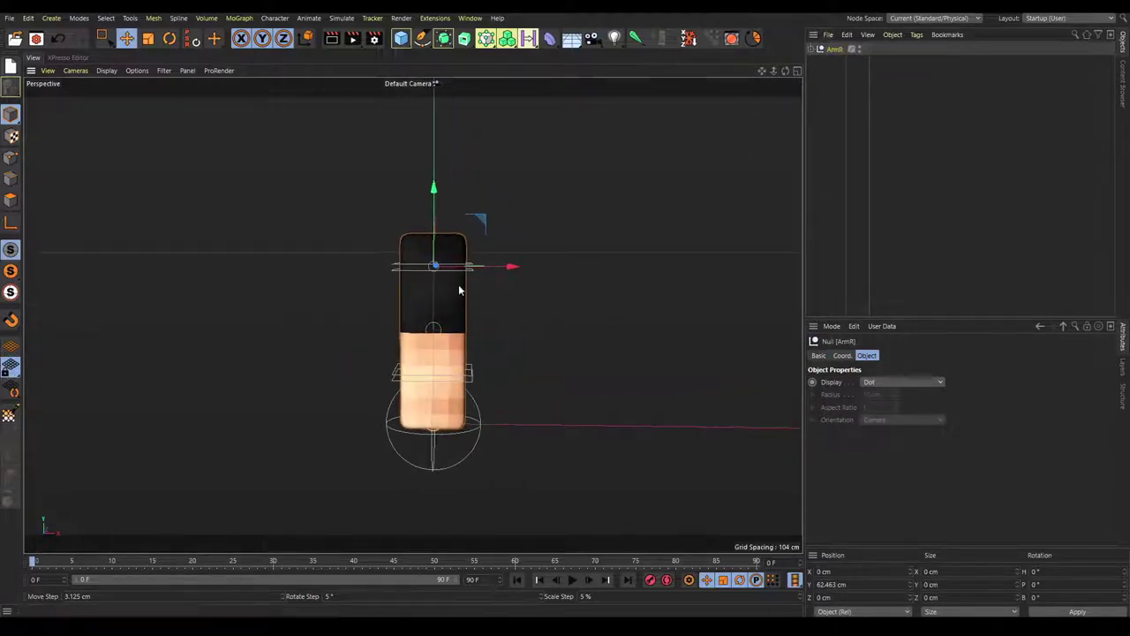
- Duplicate the ArmR null to X 37.5 cm and move the original out to the mirrored distance on the negative X side
{"action": "left_click", "coordinate": [752, 38]}
{"action": "left_click_drag", "start_coordinate": [512, 266], "coordinate": [444, 255]}
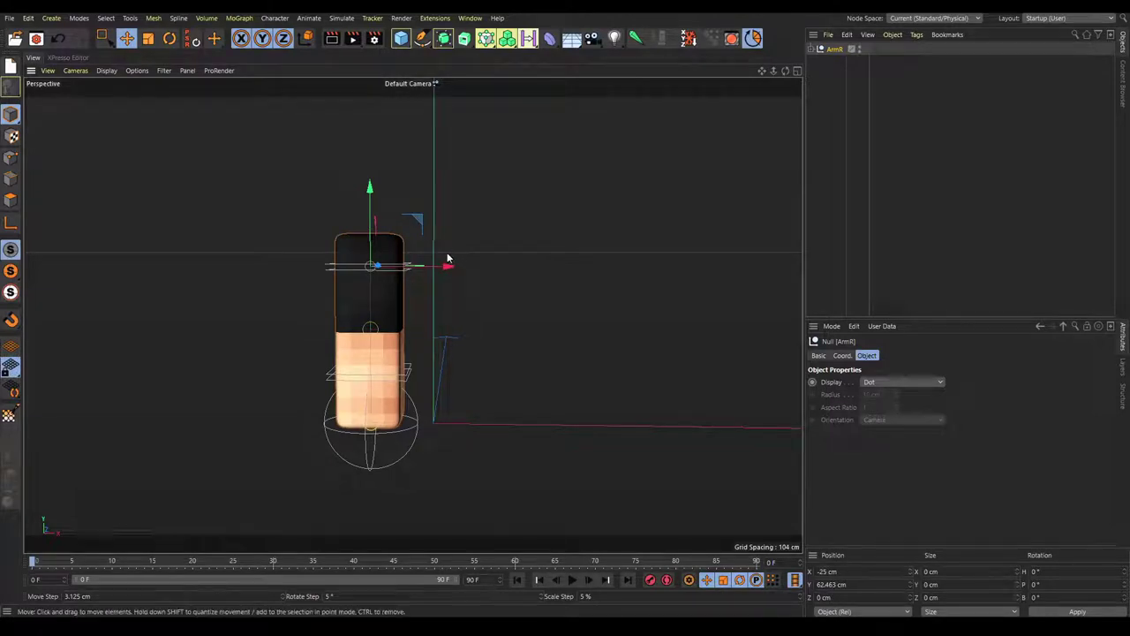
{"action": "left_click_drag", "start_coordinate": [446, 265], "coordinate": [605, 262], "text": "ctrl"}
{"action": "left_click", "coordinate": [829, 61]}
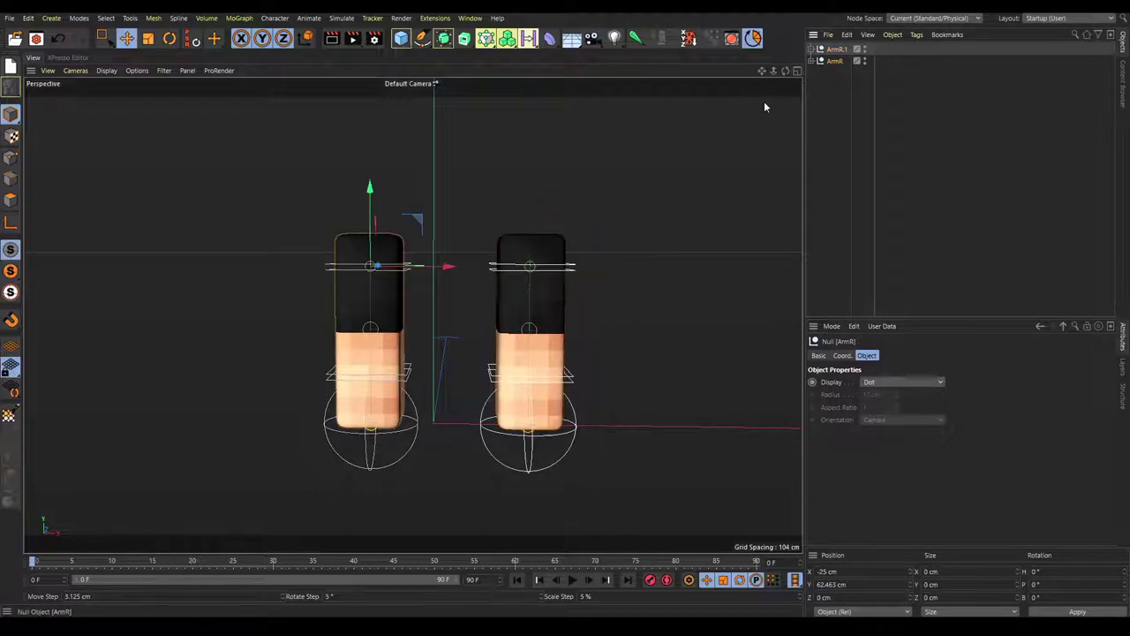
{"action": "left_click_drag", "start_coordinate": [455, 264], "coordinate": [411, 241]}
{"action": "left_click", "coordinate": [415, 255]}
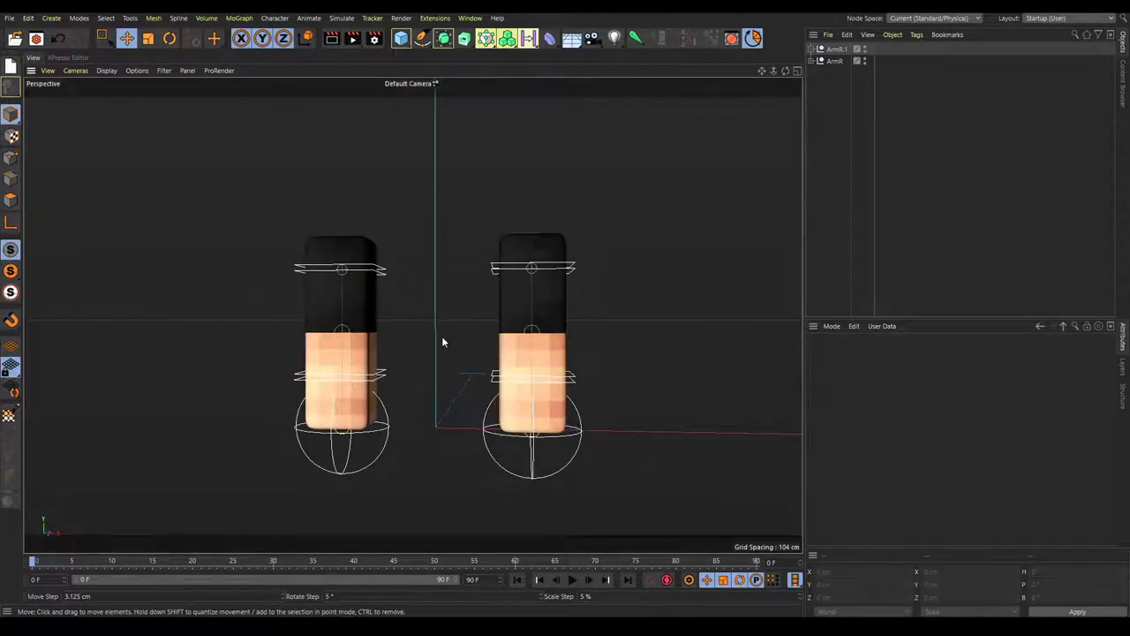
- Rename the duplicated arm null ArmL
{"action": "middle_click_drag", "start_coordinate": [470, 244], "coordinate": [424, 284], "text": "alt"}
{"action": "left_click_drag", "start_coordinate": [424, 284], "coordinate": [391, 307], "text": "alt"}
{"action": "middle_click_drag", "start_coordinate": [439, 360], "coordinate": [412, 249], "text": "alt"}
{"action": "left_click_drag", "start_coordinate": [411, 233], "coordinate": [481, 256], "text": "alt"}
{"action": "left_click_drag", "start_coordinate": [403, 201], "coordinate": [410, 236], "text": "alt"}
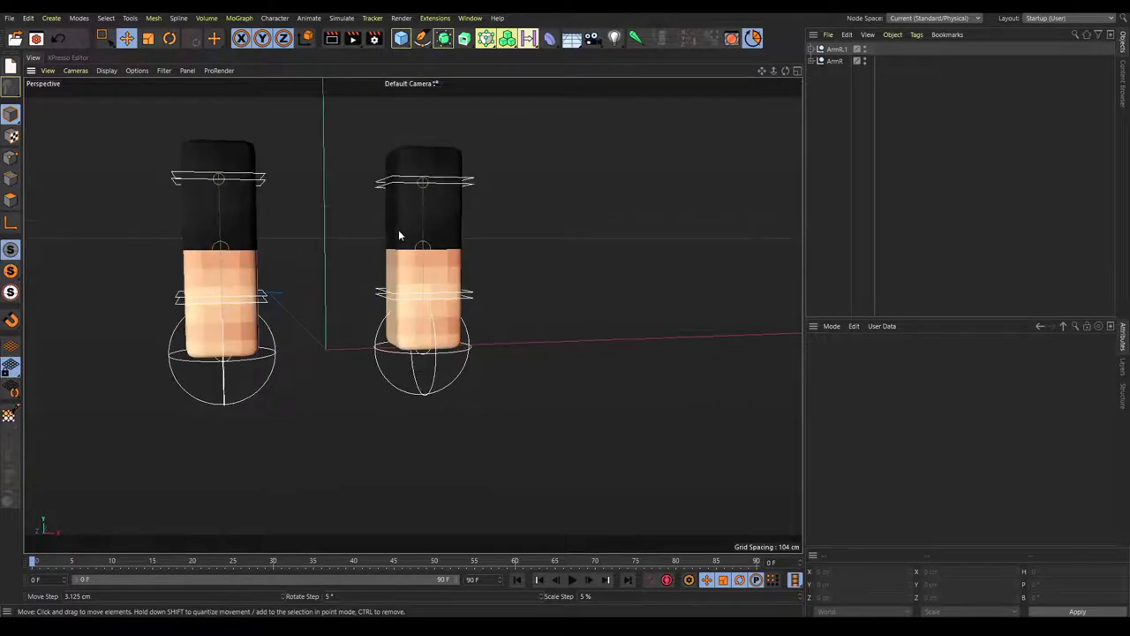
{"action": "right_click_drag", "start_coordinate": [376, 206], "coordinate": [429, 183], "text": "alt"}
{"action": "middle_click_drag", "start_coordinate": [429, 182], "coordinate": [378, 241], "text": "alt"}
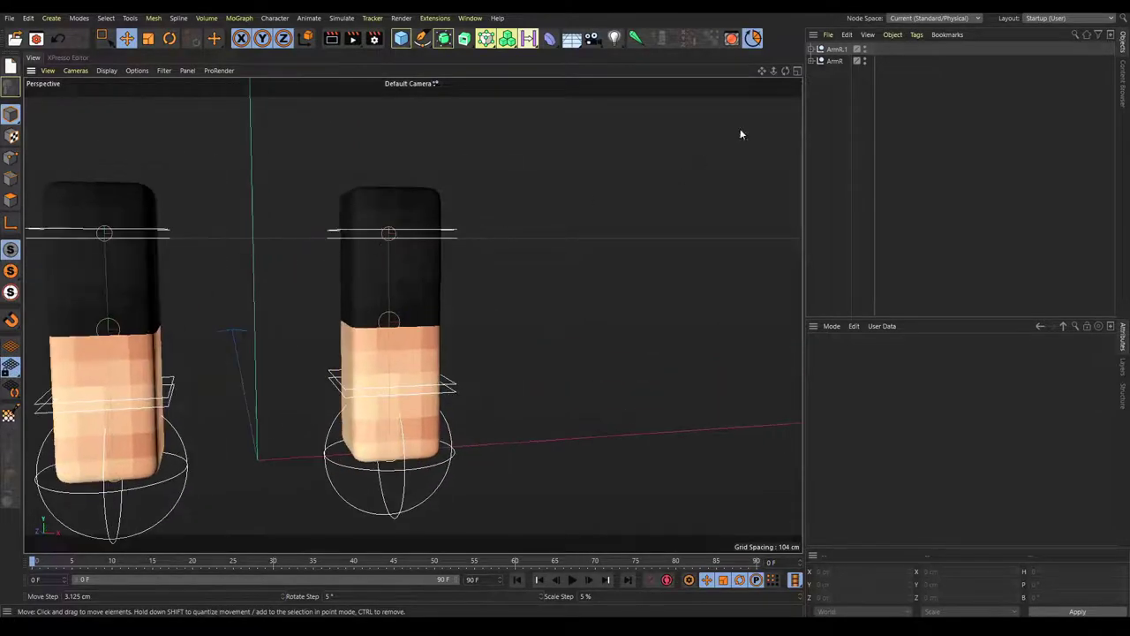
{"action": "double_click", "coordinate": [837, 50]}
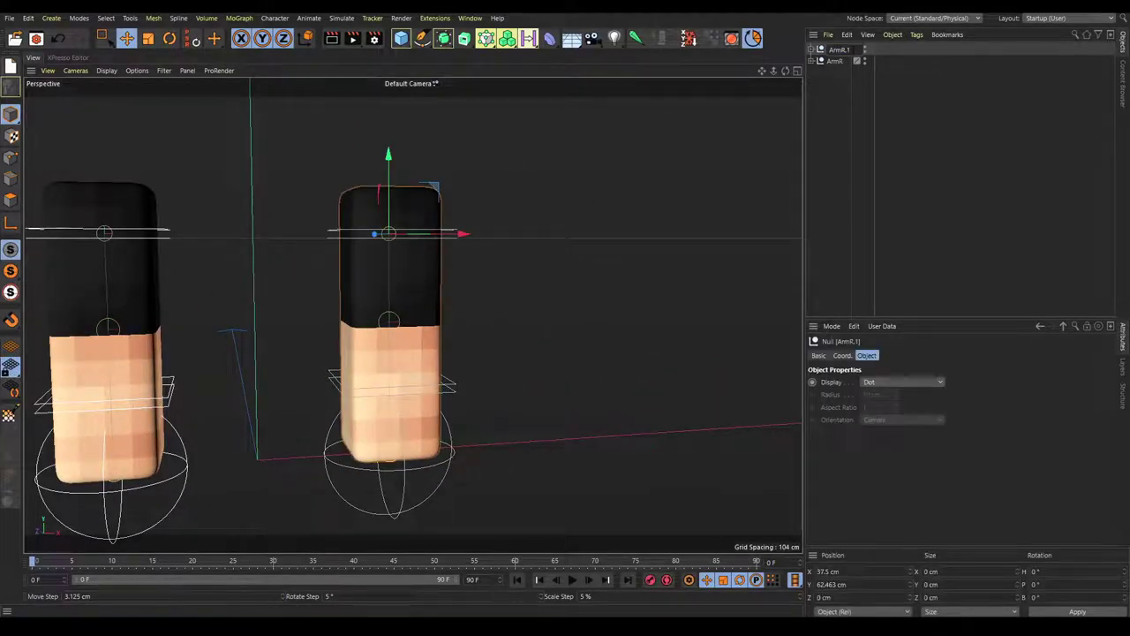
{"action": "type", "text": "ArmL"}
{"action": "key", "text": "Return"}
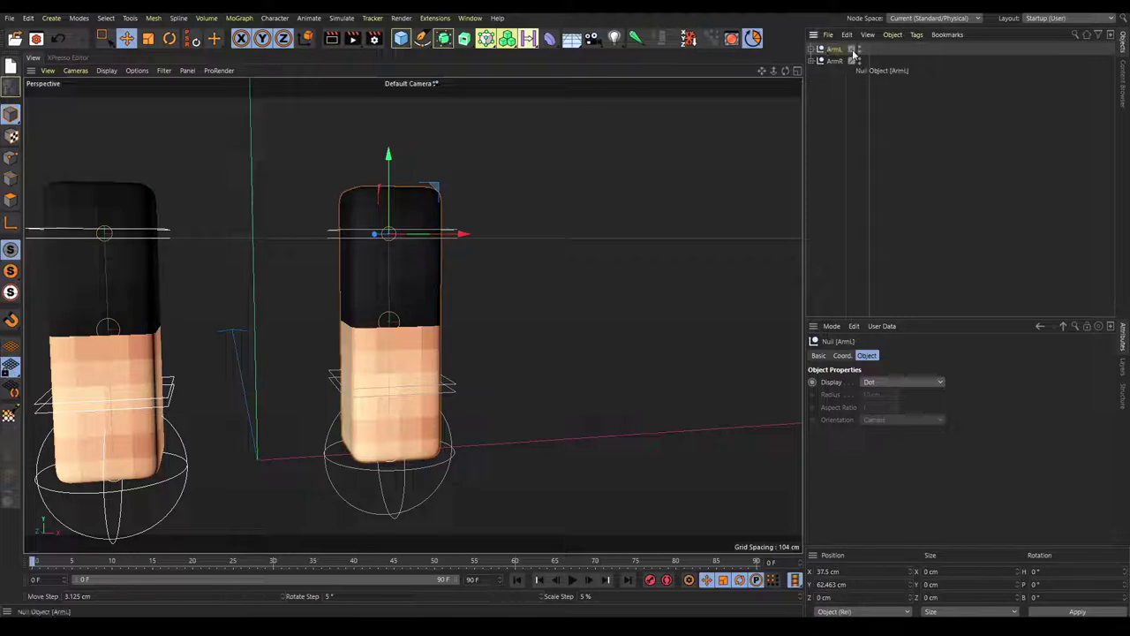
- Select all polygons of the Arm mesh inside ArmL and switch to the BP - UV Edit layout
{"action": "left_click", "coordinate": [810, 51]}
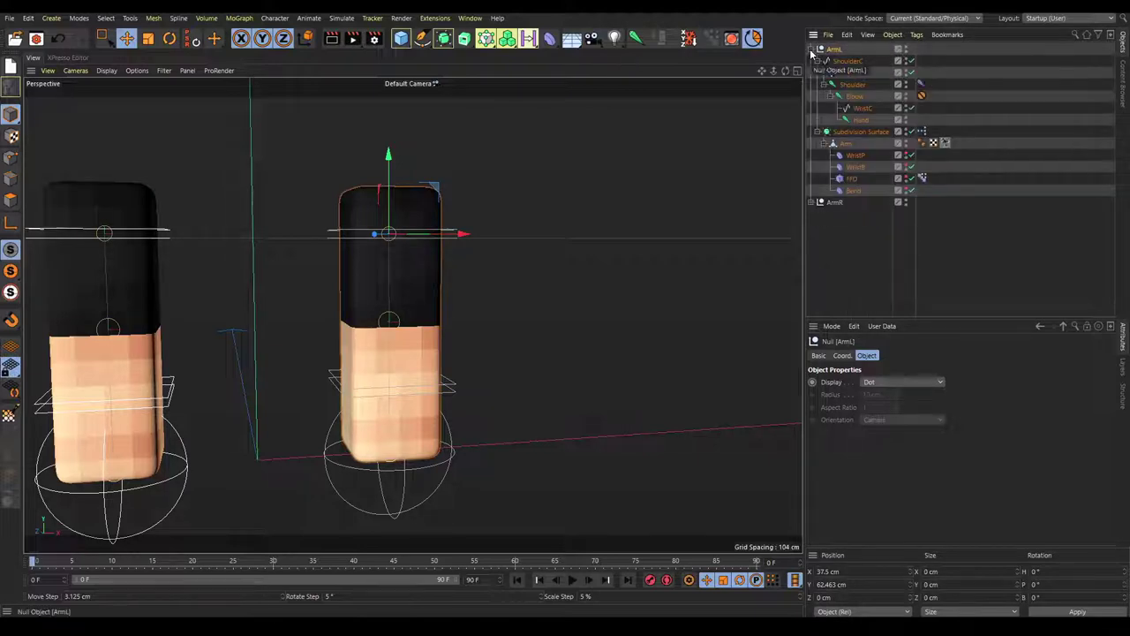
{"action": "left_click", "coordinate": [846, 143]}
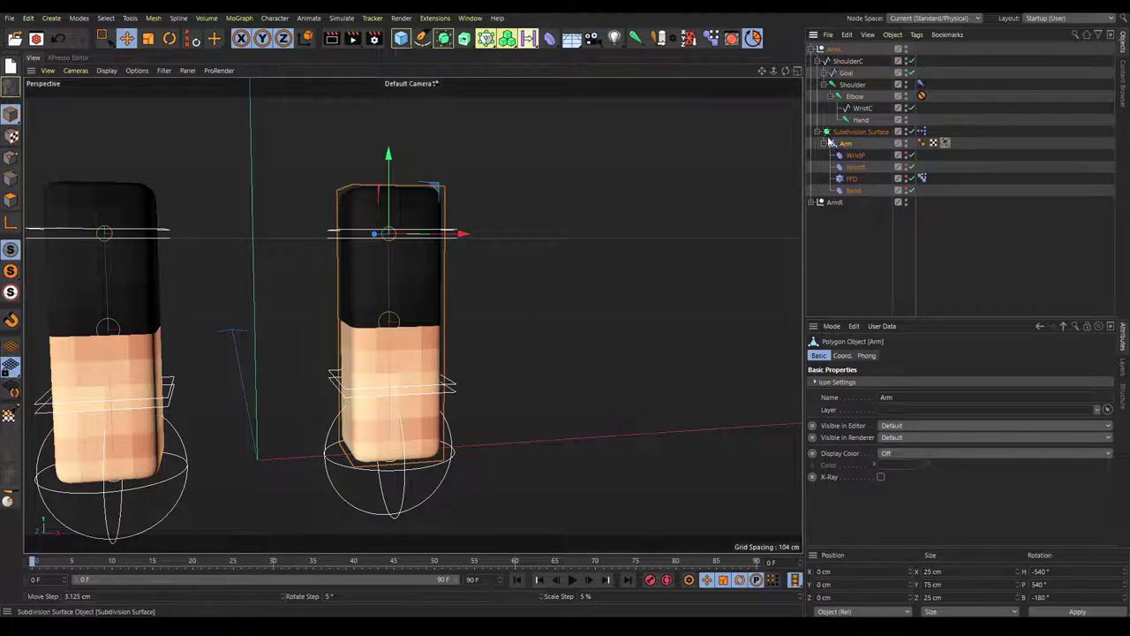
{"action": "left_click", "coordinate": [12, 201]}
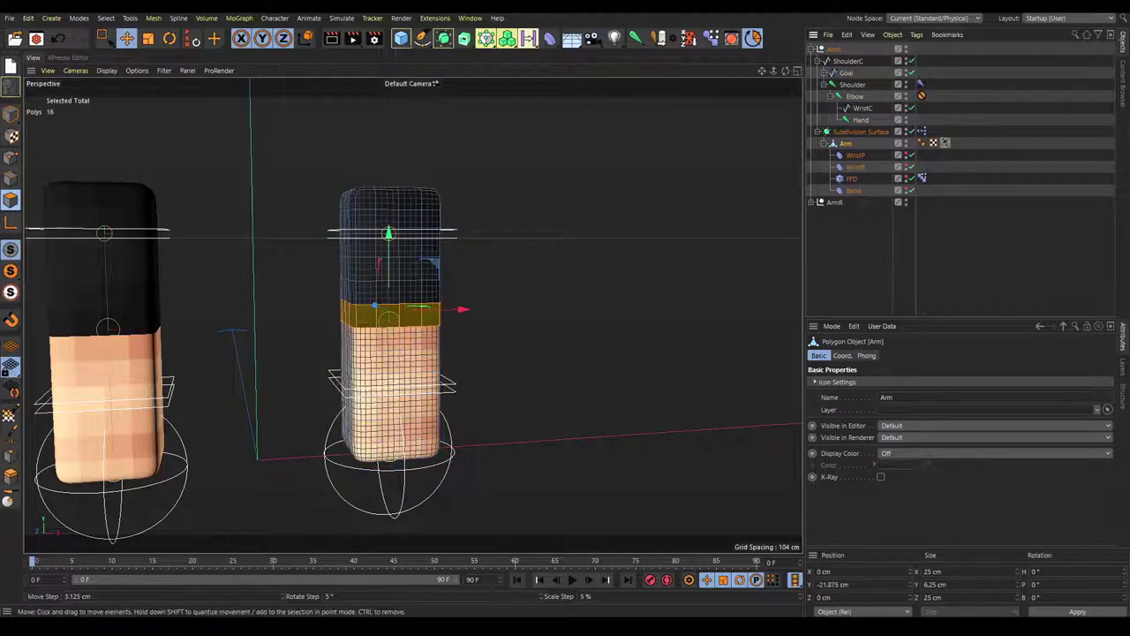
{"action": "key", "text": "ctrl+a"}
{"action": "left_click", "coordinate": [1046, 18]}
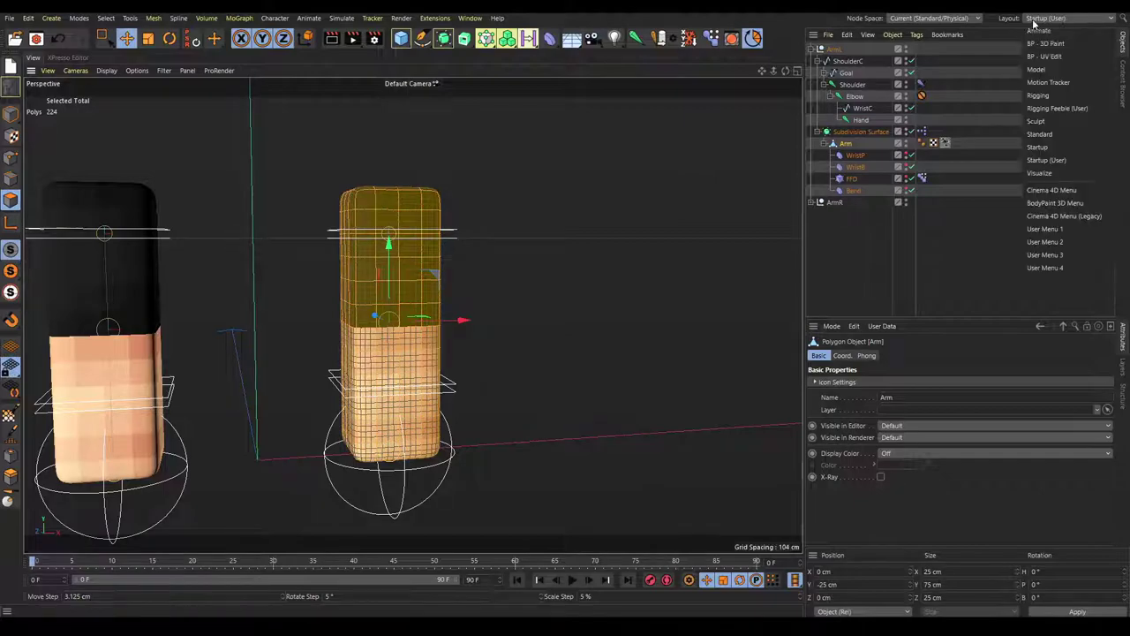
{"action": "left_click", "coordinate": [1034, 55]}
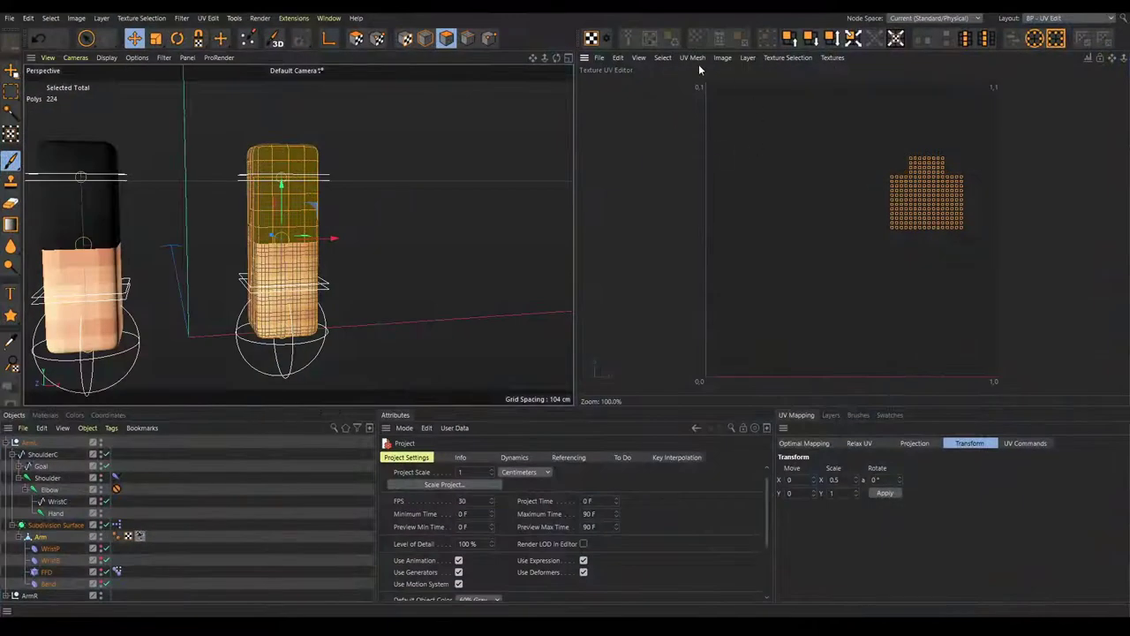
- Open the skin texture index.png in the UV editor
{"action": "left_click", "coordinate": [599, 59]}
{"action": "left_click", "coordinate": [616, 91]}
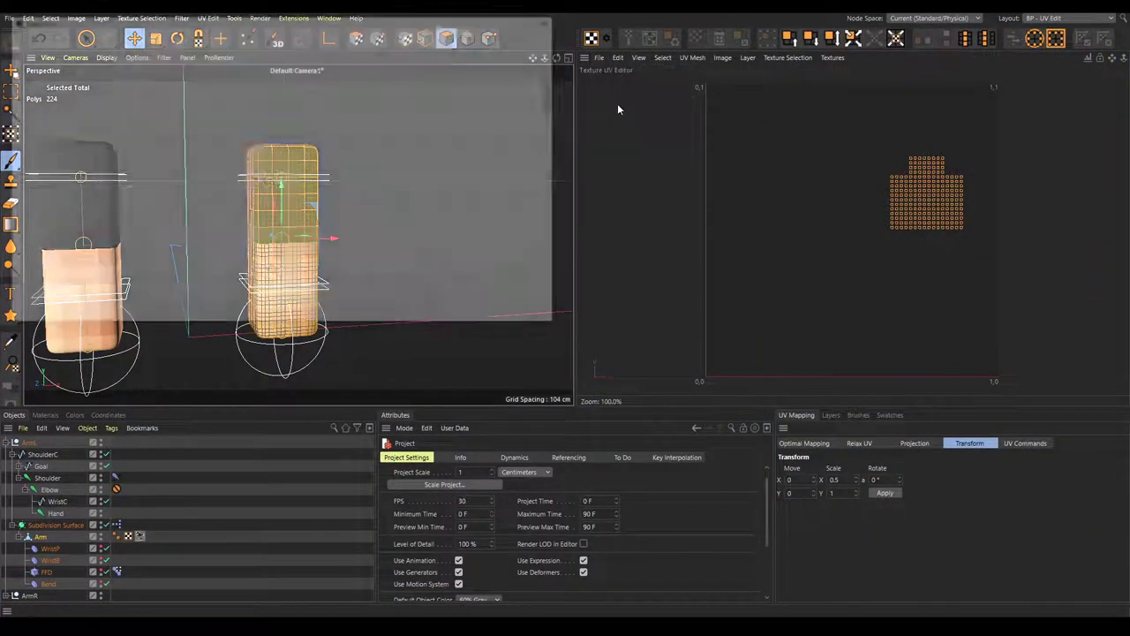
{"action": "scroll", "coordinate": [558, 103], "scroll_direction": "down", "scroll_amount": 5}
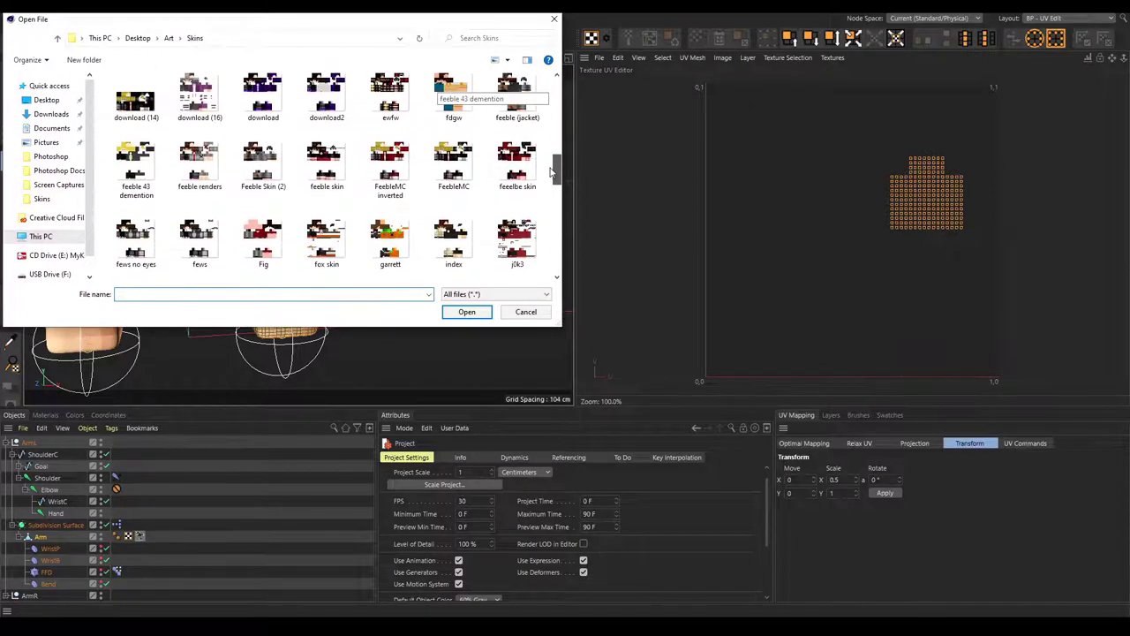
{"action": "double_click", "coordinate": [428, 244]}
{"action": "left_click_drag", "start_coordinate": [564, 290], "coordinate": [468, 230]}
{"action": "left_click", "coordinate": [518, 294]}
{"action": "scroll", "coordinate": [848, 231], "scroll_direction": "up", "scroll_amount": 8}
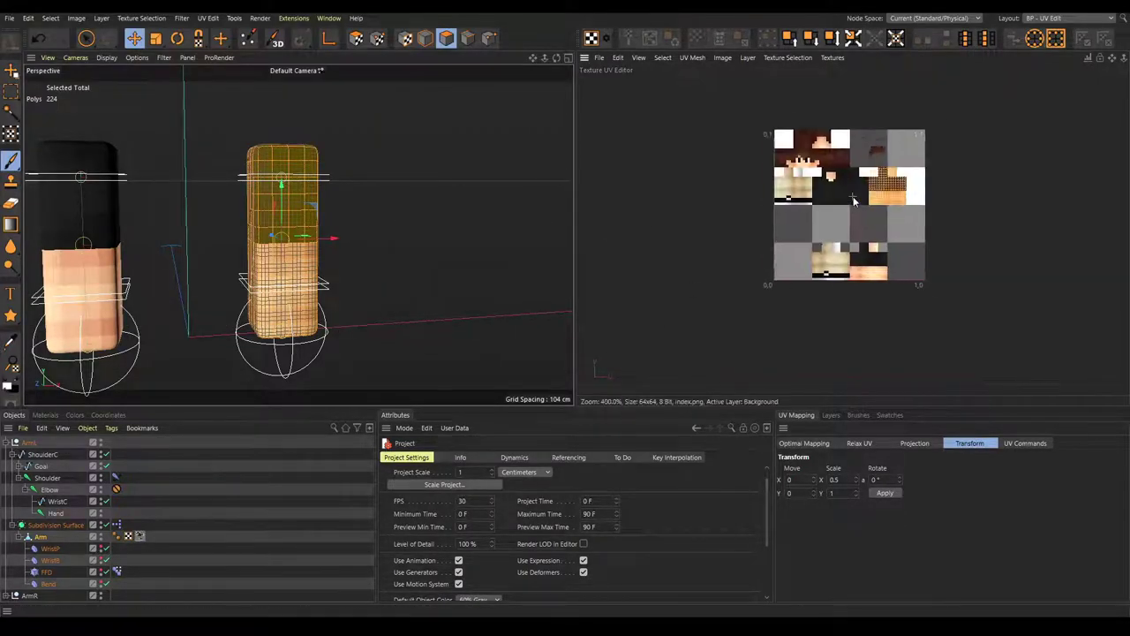
- Move the ArmL mesh's UVs onto the skin's lower arm section and return to object editing in the Startup (User) layout
{"action": "middle_click_drag", "start_coordinate": [851, 247], "coordinate": [802, 205], "text": "alt"}
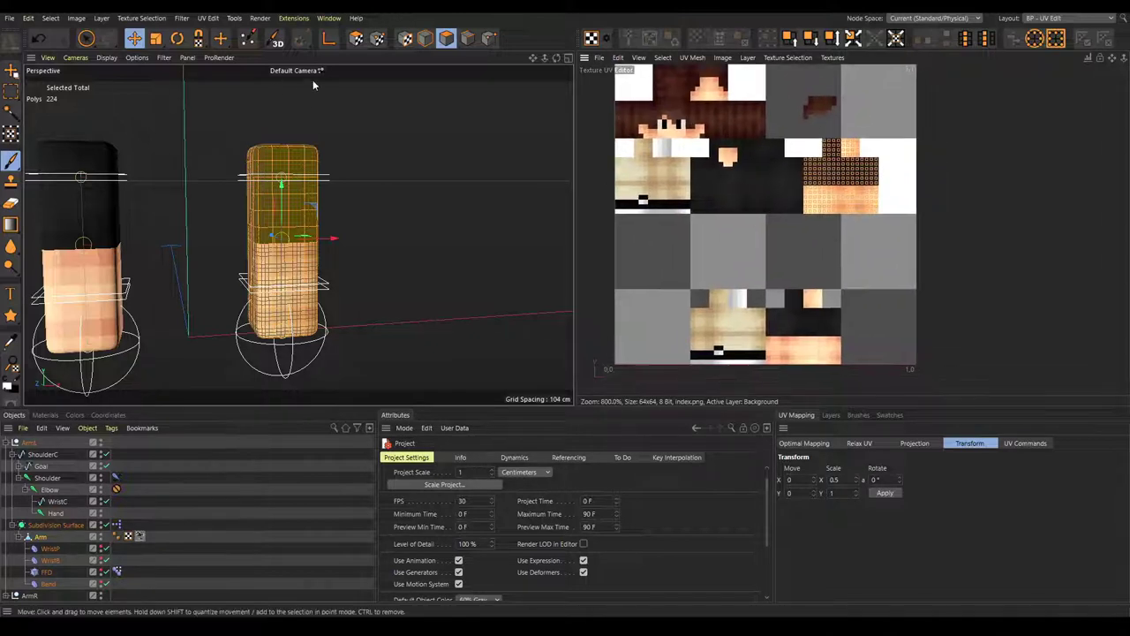
{"action": "left_click", "coordinate": [354, 41]}
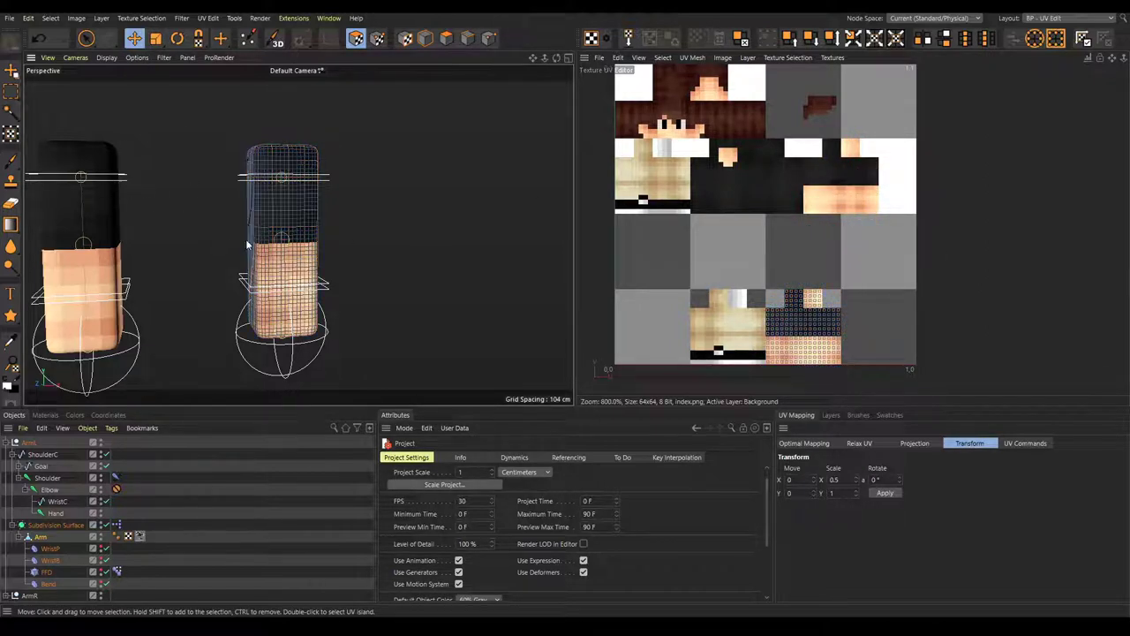
{"action": "left_click", "coordinate": [1072, 17]}
{"action": "left_click", "coordinate": [1053, 159]}
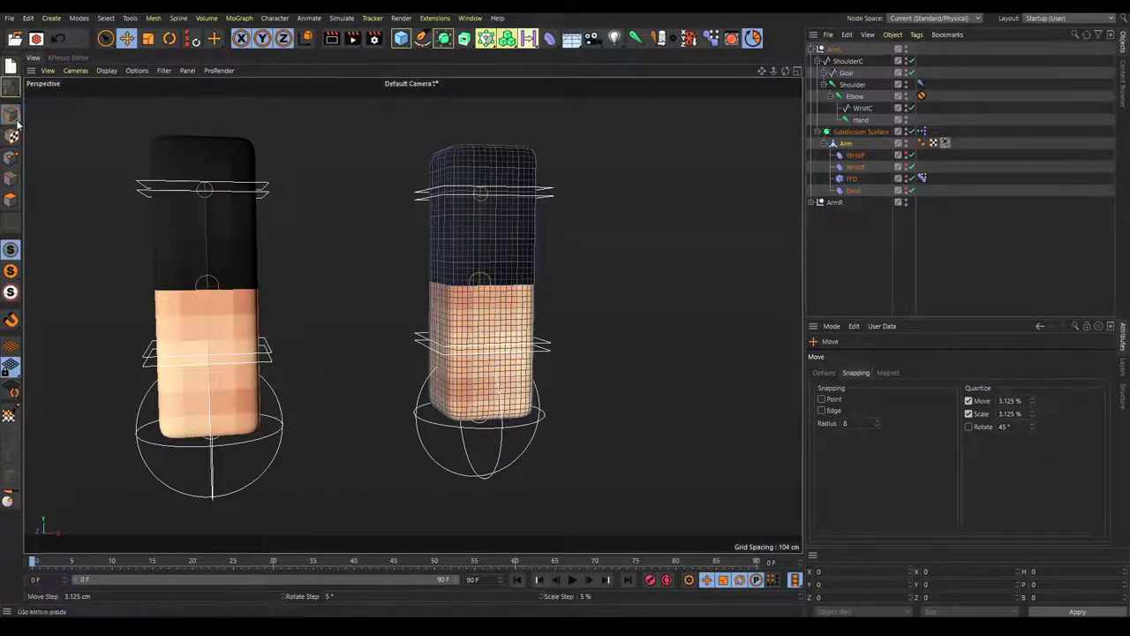
{"action": "left_click", "coordinate": [351, 105]}
{"action": "left_click_drag", "start_coordinate": [351, 105], "coordinate": [636, 203], "text": "alt"}
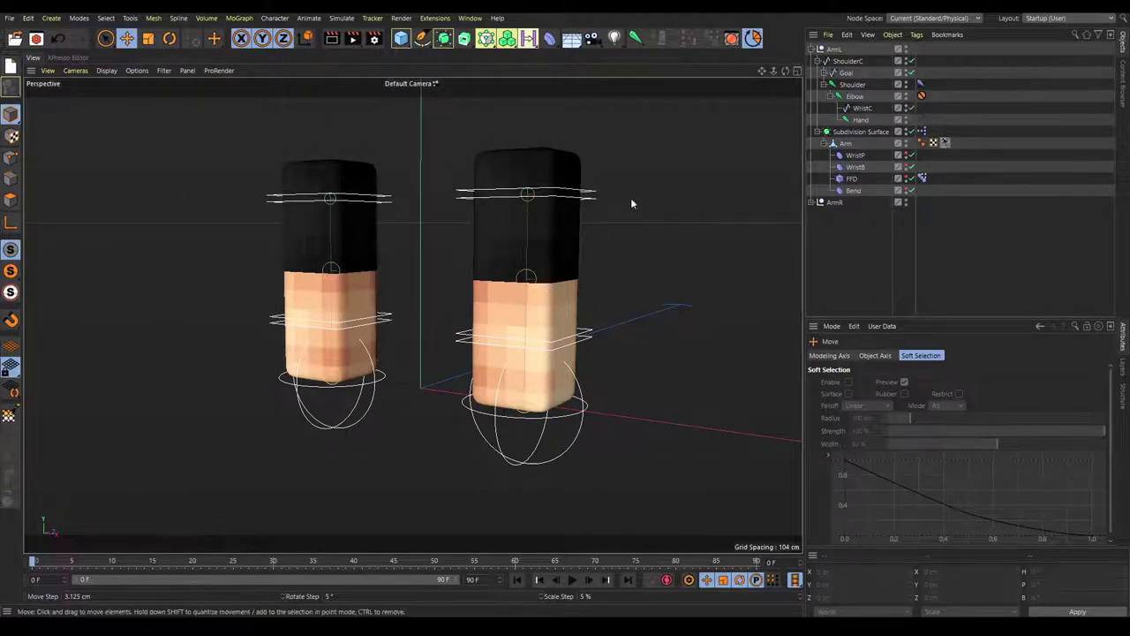
- Test how the arms bend by raising their Goal controllers
{"action": "left_click_drag", "start_coordinate": [626, 321], "coordinate": [463, 306], "text": "alt"}
{"action": "left_click", "coordinate": [494, 403]}
{"action": "left_click_drag", "start_coordinate": [552, 399], "coordinate": [450, 388], "text": "alt"}
{"action": "left_click_drag", "start_coordinate": [543, 353], "coordinate": [438, 262]}
{"action": "left_click", "coordinate": [441, 403]}
{"action": "left_click_drag", "start_coordinate": [583, 434], "coordinate": [613, 223]}
- Try rotating the controllers on the posed arms, and undo the test pose
{"action": "left_click", "coordinate": [415, 244]}
{"action": "key", "text": "r"}
{"action": "left_click_drag", "start_coordinate": [452, 261], "coordinate": [492, 297]}
{"action": "left_click", "coordinate": [590, 192]}
{"action": "left_click", "coordinate": [570, 190]}
{"action": "left_click_drag", "start_coordinate": [499, 167], "coordinate": [642, 178]}
{"action": "left_click", "coordinate": [602, 169]}
{"action": "key", "text": "ctrl+z"}
{"action": "key", "text": "ctrl+z"}
{"action": "key", "text": "ctrl+z"}
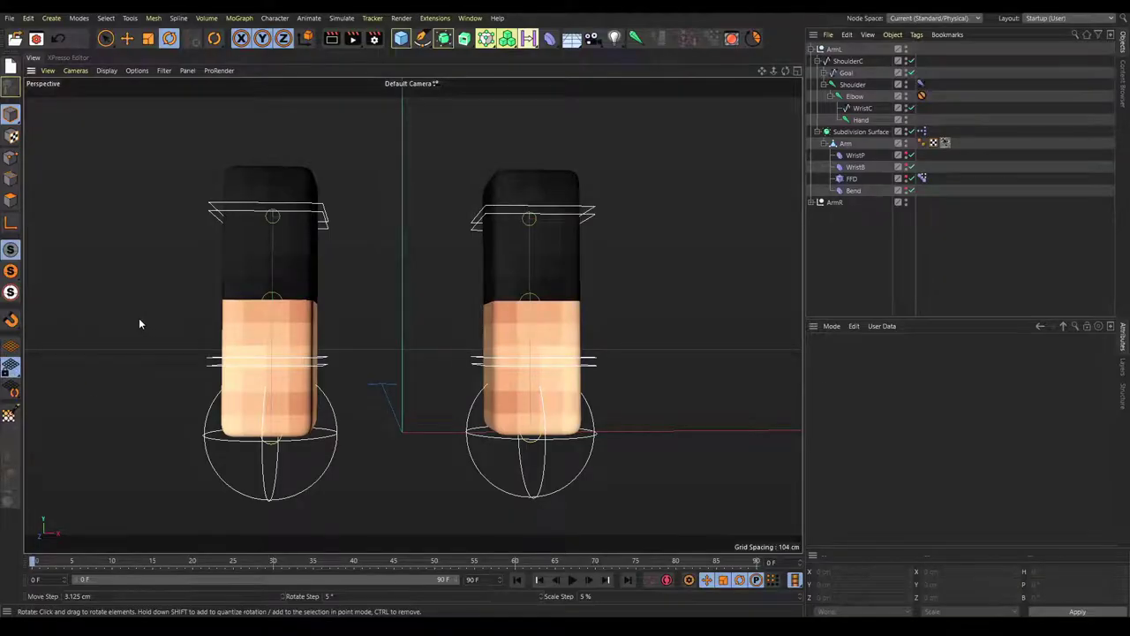
- Test ArmR by moving its Goal controller up toward the shoulder, and undo the move
{"action": "middle_click_drag", "start_coordinate": [144, 321], "coordinate": [139, 350], "text": "alt"}
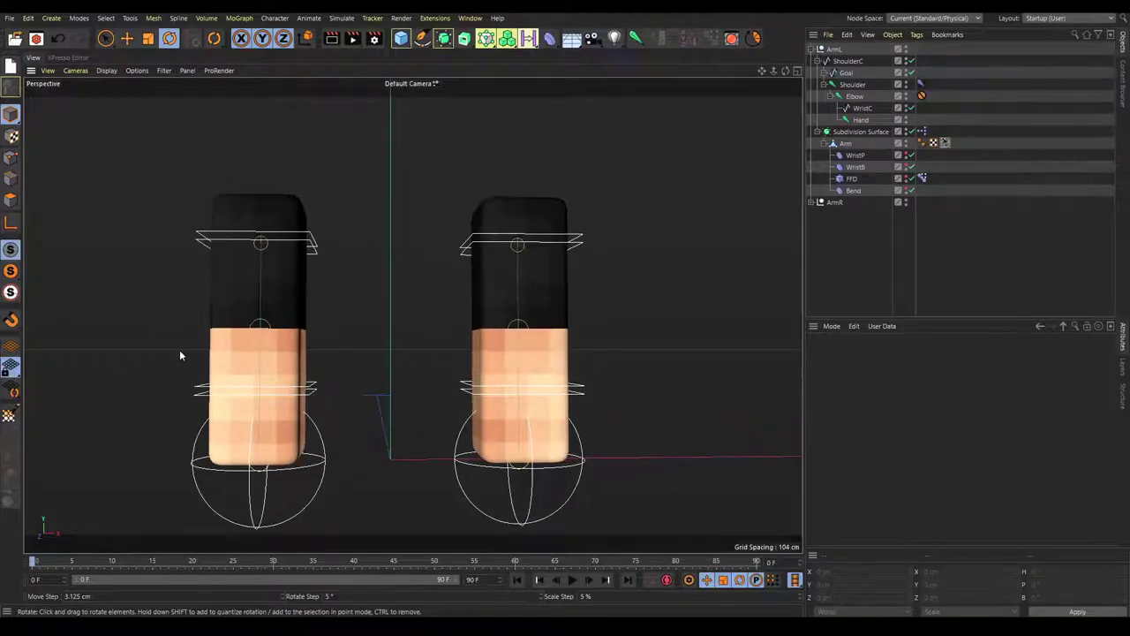
{"action": "left_click_drag", "start_coordinate": [178, 344], "coordinate": [210, 299], "text": "alt"}
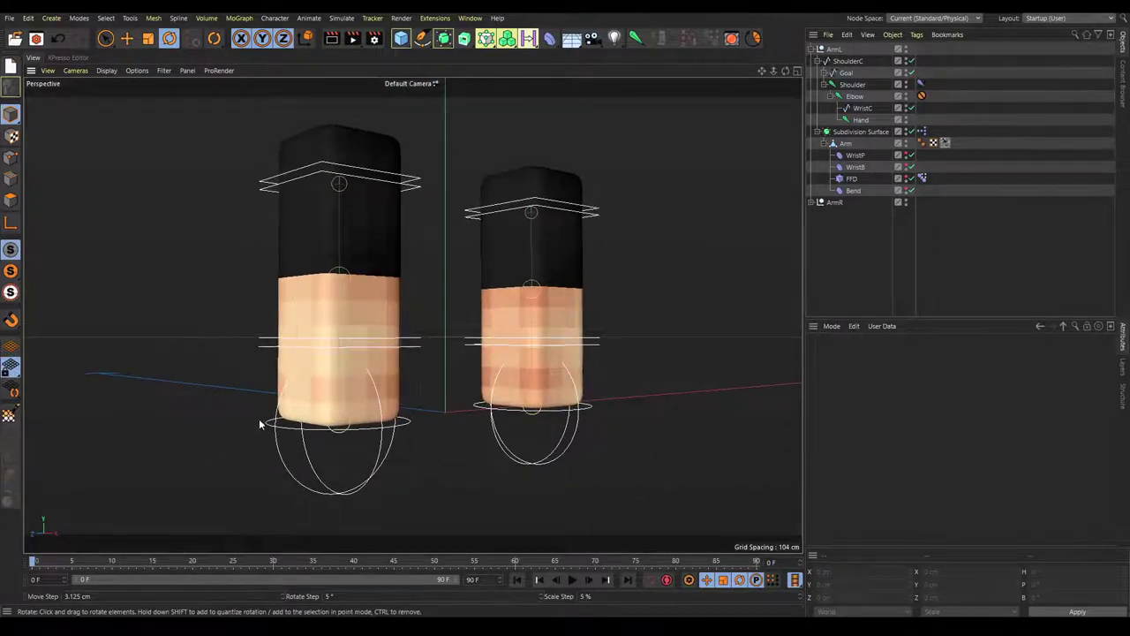
{"action": "left_click", "coordinate": [263, 420]}
{"action": "key", "text": "e"}
{"action": "left_click_drag", "start_coordinate": [302, 422], "coordinate": [191, 278]}
{"action": "left_click", "coordinate": [191, 279]}
{"action": "key", "text": "ctrl+z"}
{"action": "key", "text": "ctrl+z"}
{"action": "key", "text": "ctrl+z"}
- Add a pole object to the IK tag on ArmL's Shoulder joint and select the new pole
{"action": "left_click_drag", "start_coordinate": [450, 270], "coordinate": [422, 276], "text": "alt"}
{"action": "right_click_drag", "start_coordinate": [422, 275], "coordinate": [402, 282], "text": "alt"}
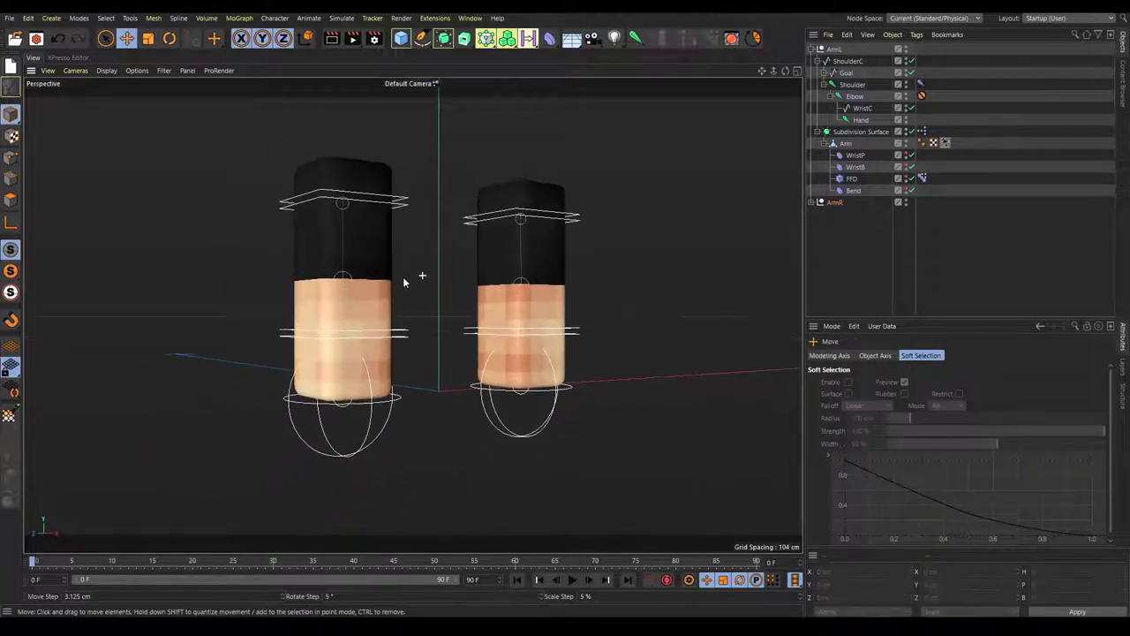
{"action": "left_click", "coordinate": [920, 85]}
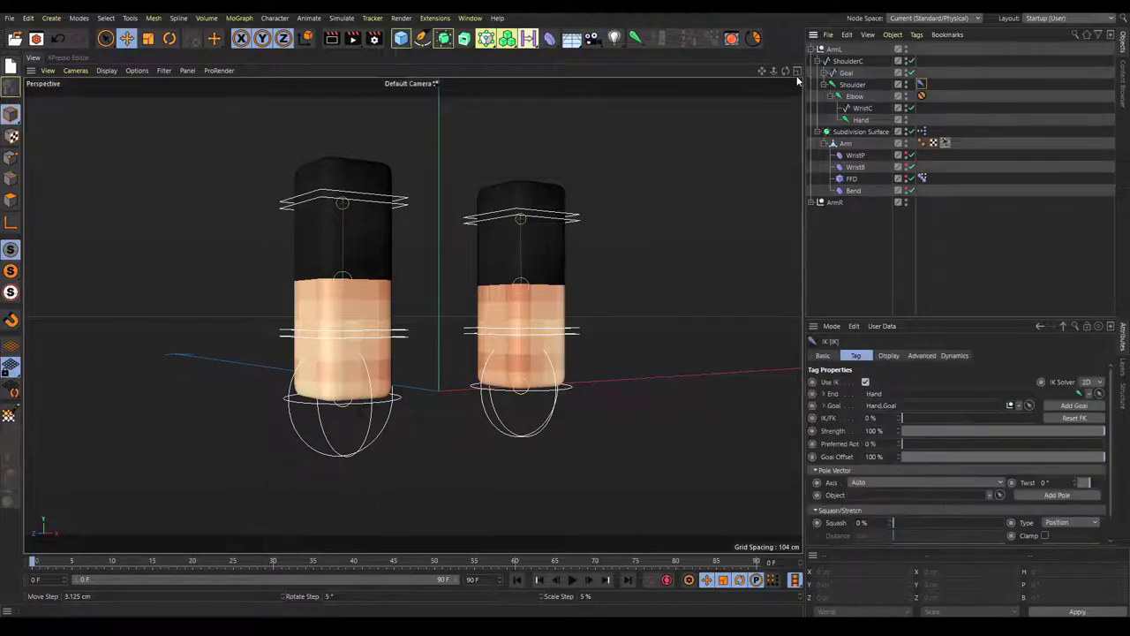
{"action": "left_click_drag", "start_coordinate": [554, 215], "coordinate": [369, 271], "text": "alt"}
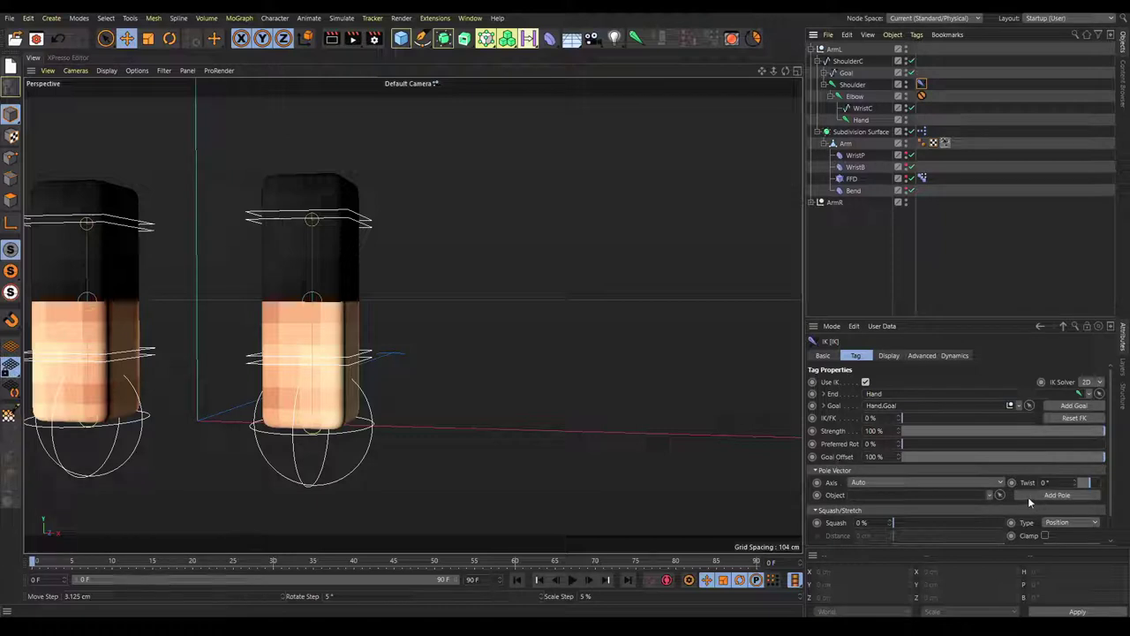
{"action": "left_click", "coordinate": [1059, 495]}
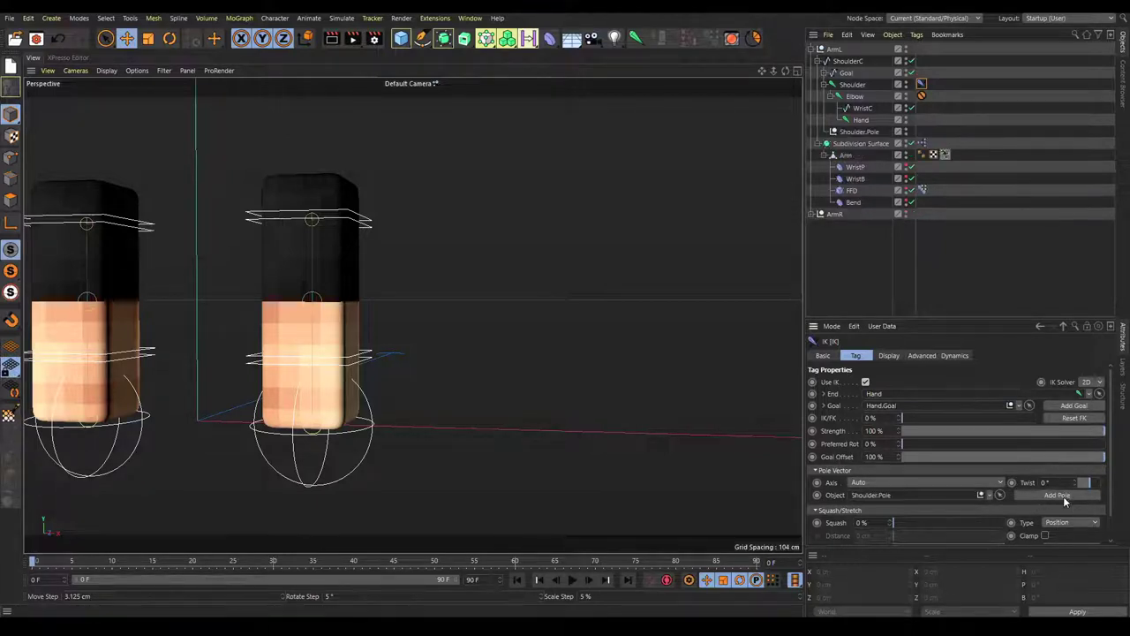
{"action": "left_click", "coordinate": [857, 132]}
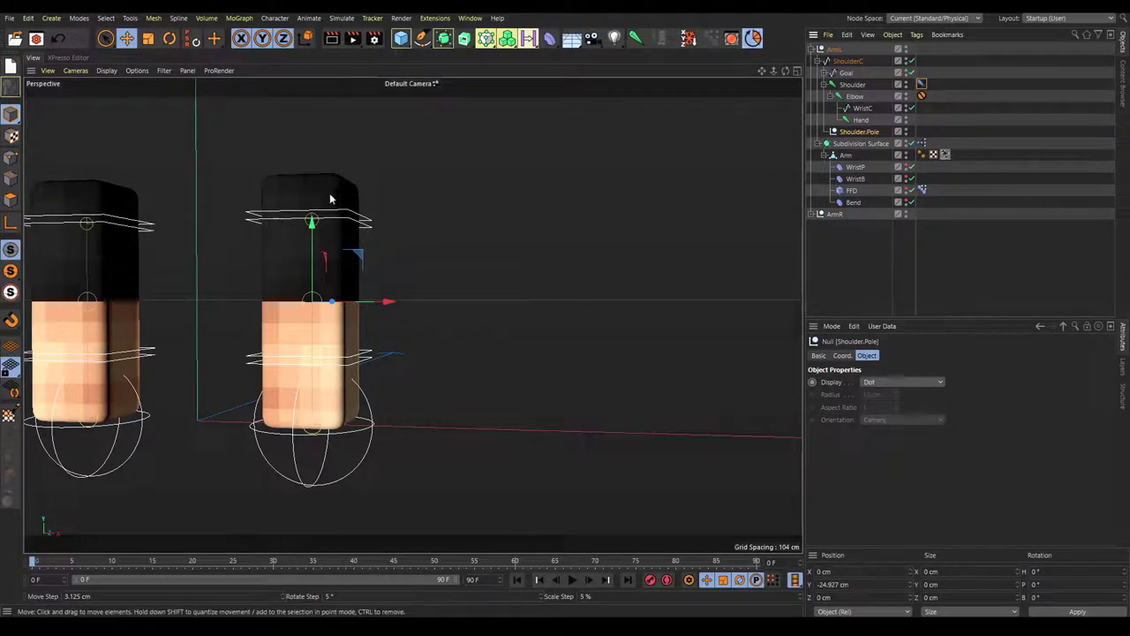
- Move ArmL's shoulder pole down to hand level and outward, to X 50 cm and Y -62.427 cm
{"action": "key", "text": "l"}
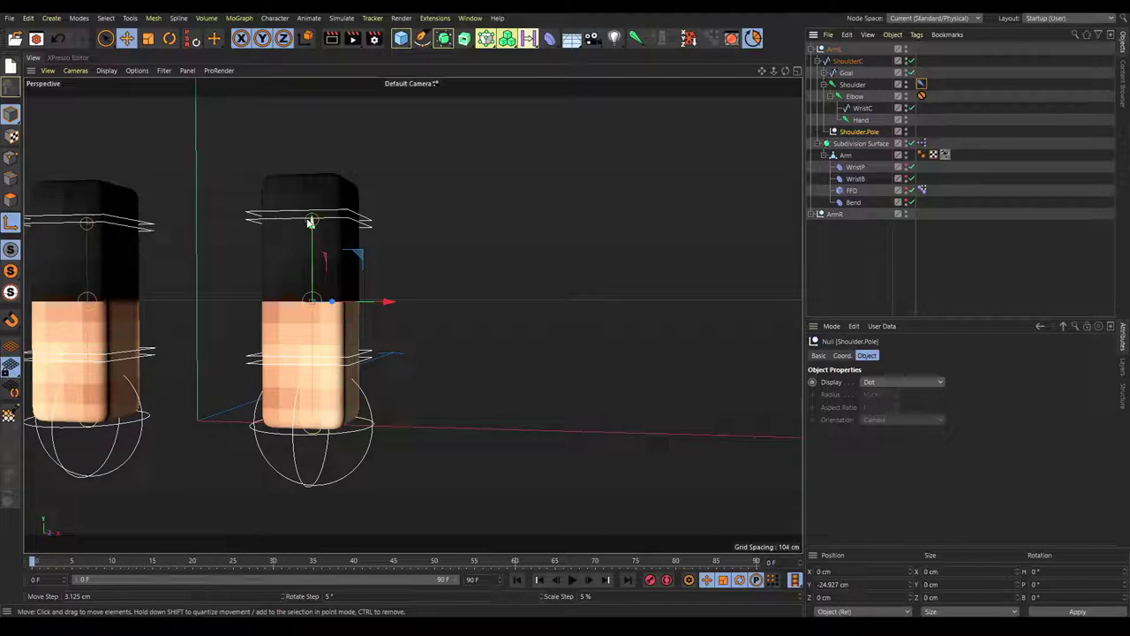
{"action": "left_click_drag", "start_coordinate": [309, 222], "coordinate": [316, 343]}
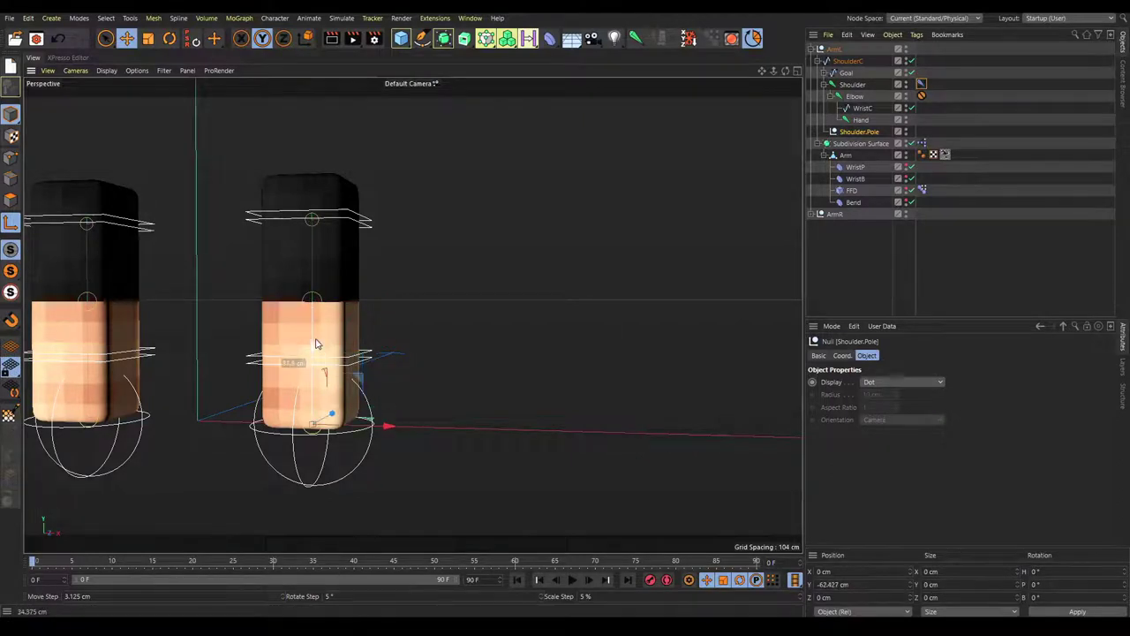
{"action": "left_click_drag", "start_coordinate": [389, 430], "coordinate": [546, 427]}
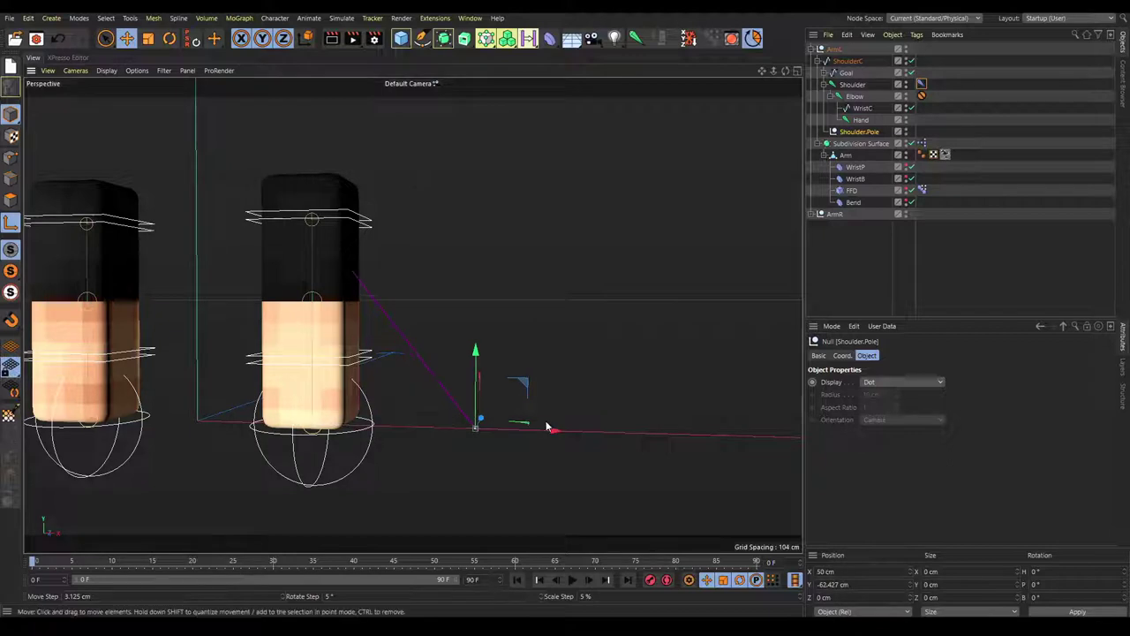
- Test ArmL's Goal controller, undo the move, and set the IK tag's pole vector twist to -90°
{"action": "left_click", "coordinate": [921, 84]}
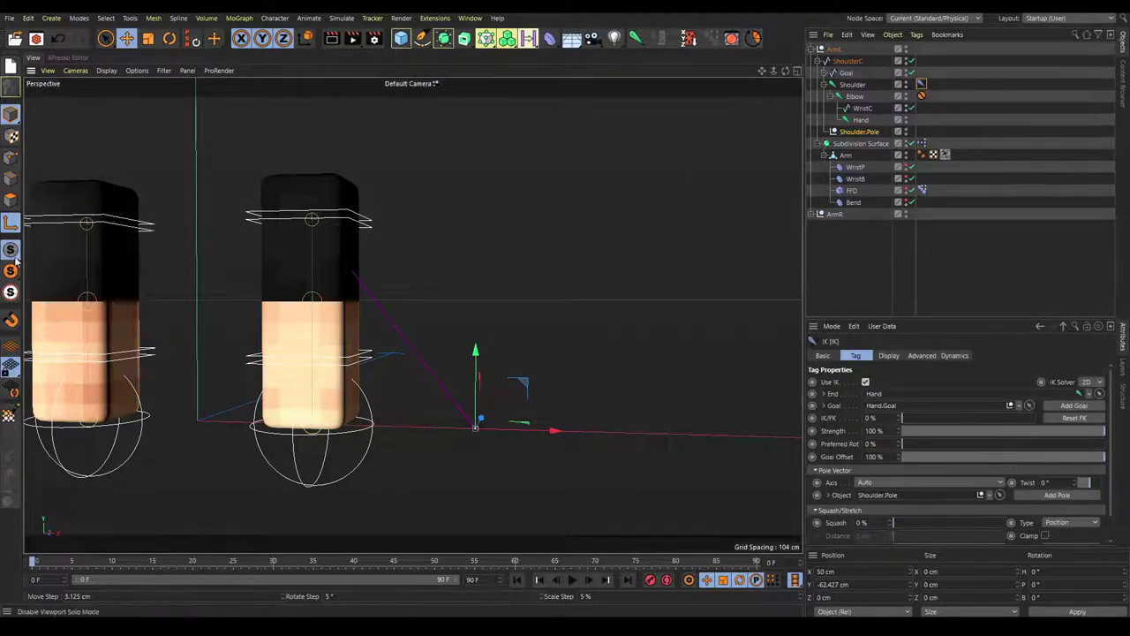
{"action": "left_click_drag", "start_coordinate": [381, 427], "coordinate": [386, 389]}
{"action": "key", "text": "ctrl+z"}
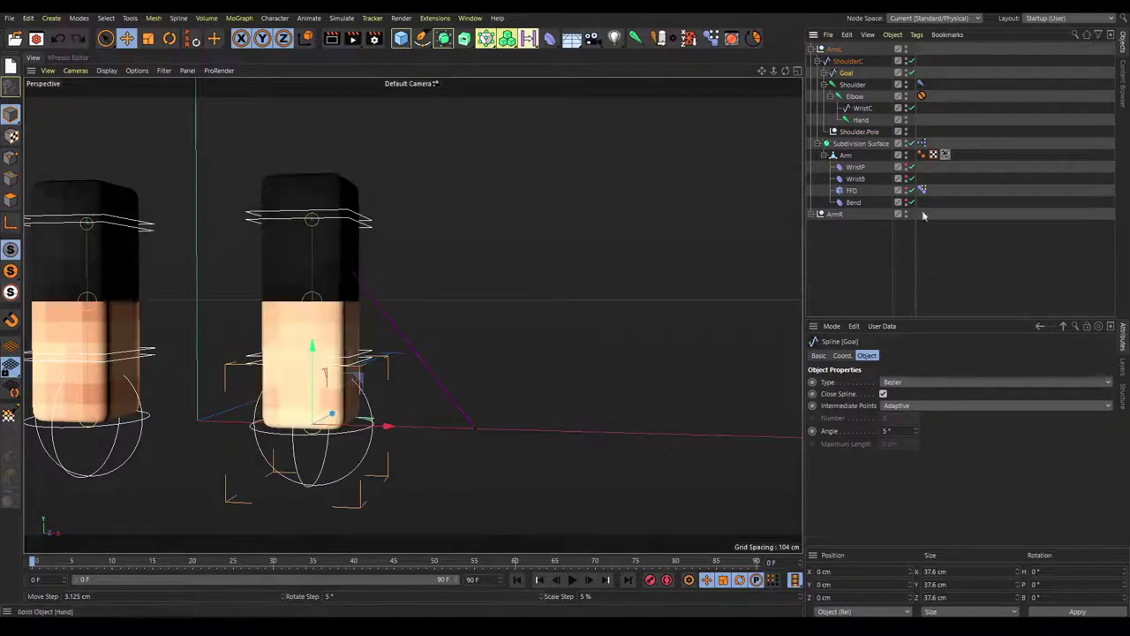
{"action": "left_click", "coordinate": [922, 84]}
{"action": "left_click_drag", "start_coordinate": [1074, 482], "coordinate": [1053, 482]}
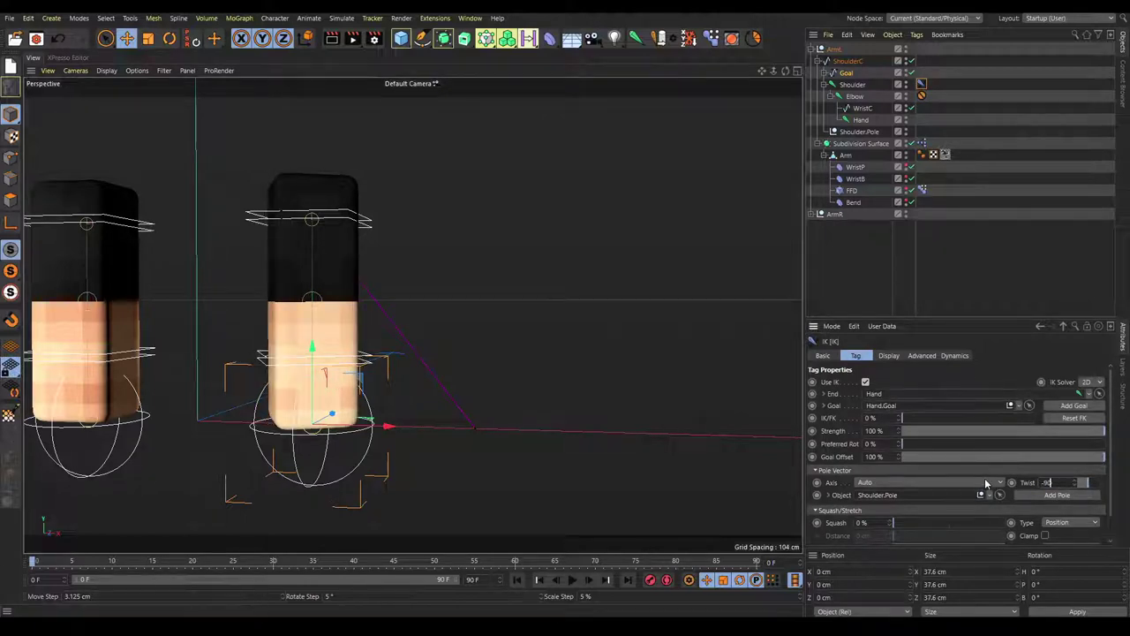
{"action": "key", "text": "Return"}
- Parent ArmL's Shoulder.Pole under its Goal controller
{"action": "left_click", "coordinate": [561, 347]}
{"action": "middle_click_drag", "start_coordinate": [434, 370], "coordinate": [470, 362], "text": "alt"}
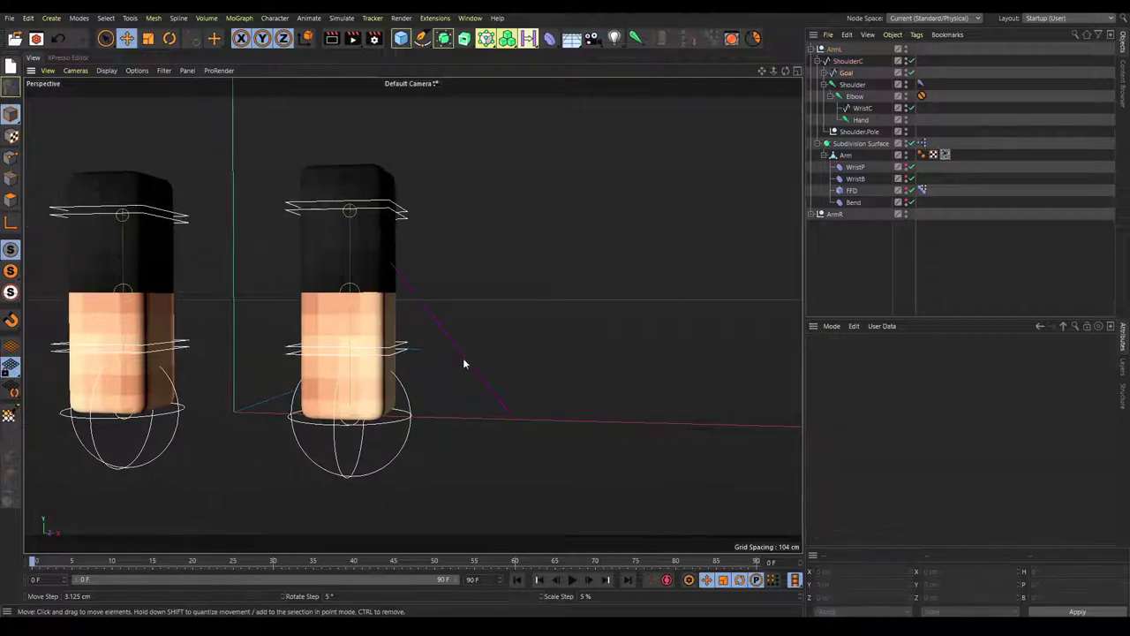
{"action": "left_click", "coordinate": [852, 132]}
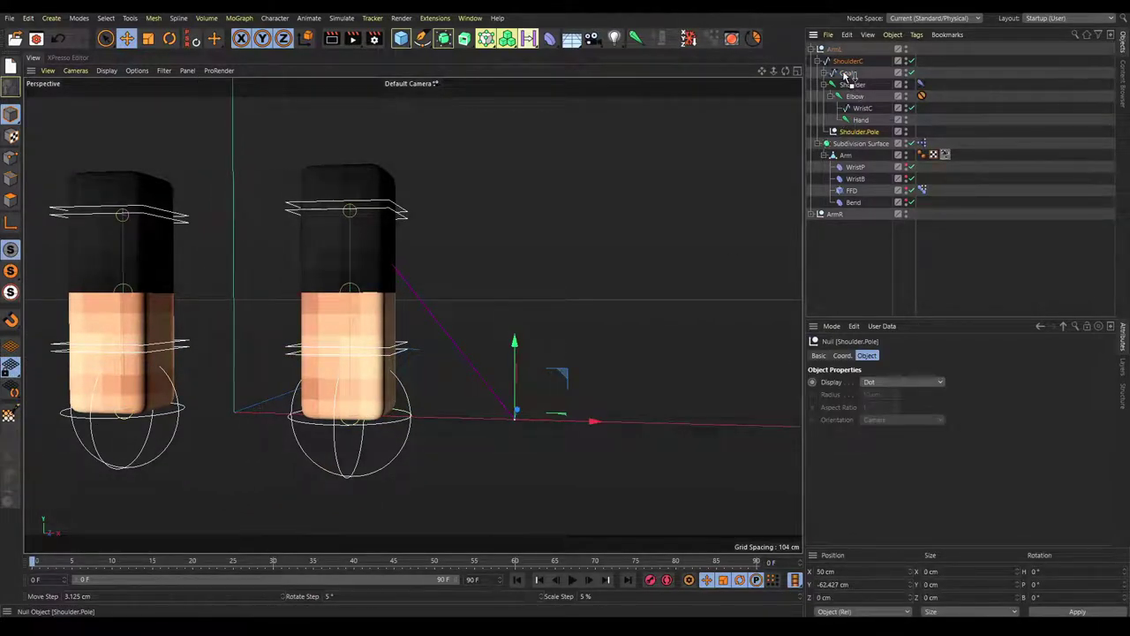
{"action": "left_click_drag", "start_coordinate": [848, 75], "coordinate": [846, 73]}
{"action": "left_click", "coordinate": [663, 245]}
{"action": "left_click_drag", "start_coordinate": [663, 245], "coordinate": [259, 208], "text": "alt"}
{"action": "left_click", "coordinate": [449, 362]}
{"action": "key", "text": "r"}
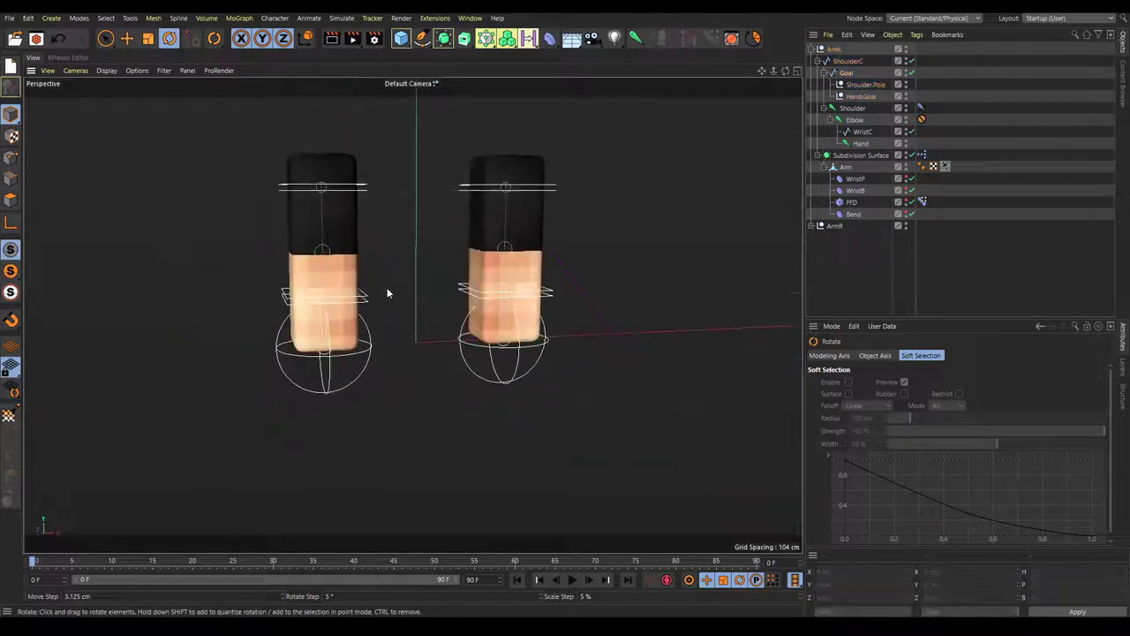
{"action": "middle_click_drag", "start_coordinate": [367, 293], "coordinate": [412, 315], "text": "alt"}
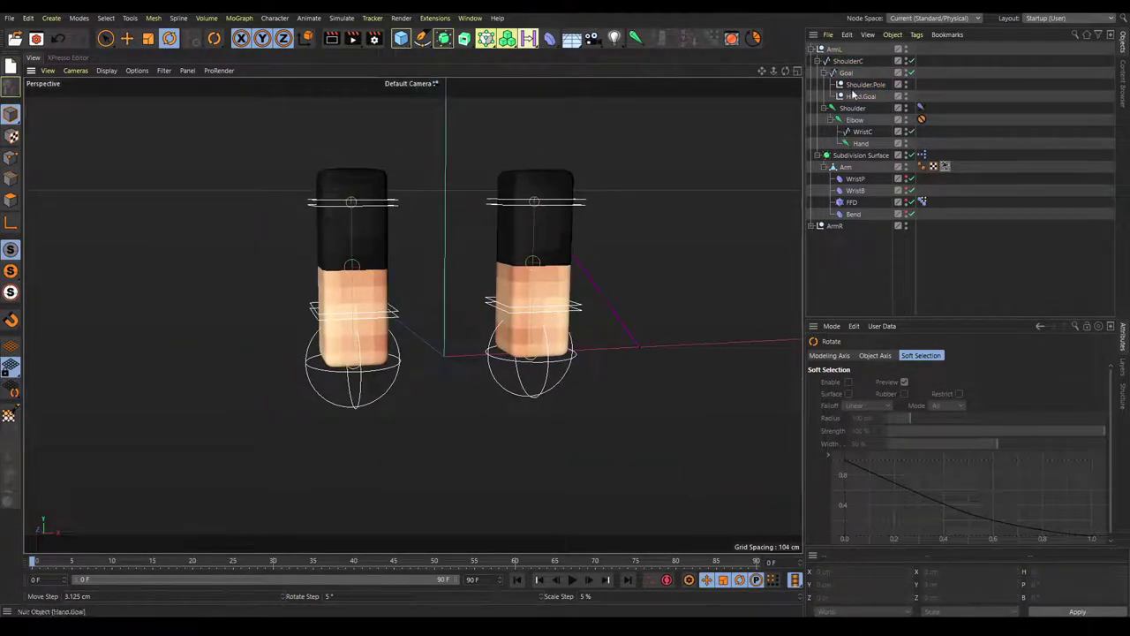
- Add a pole object to the IK tag on ArmR's Shoulder joint and select the new pole
{"action": "left_click", "coordinate": [812, 49]}
{"action": "left_click", "coordinate": [810, 61]}
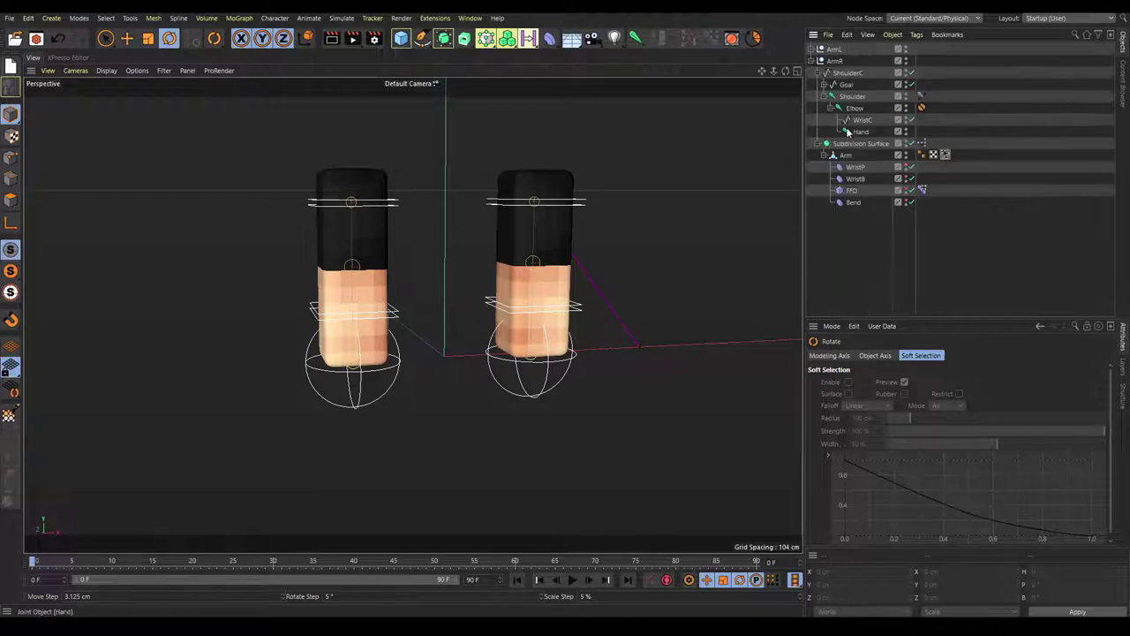
{"action": "left_click", "coordinate": [921, 96]}
{"action": "left_click", "coordinate": [1048, 496]}
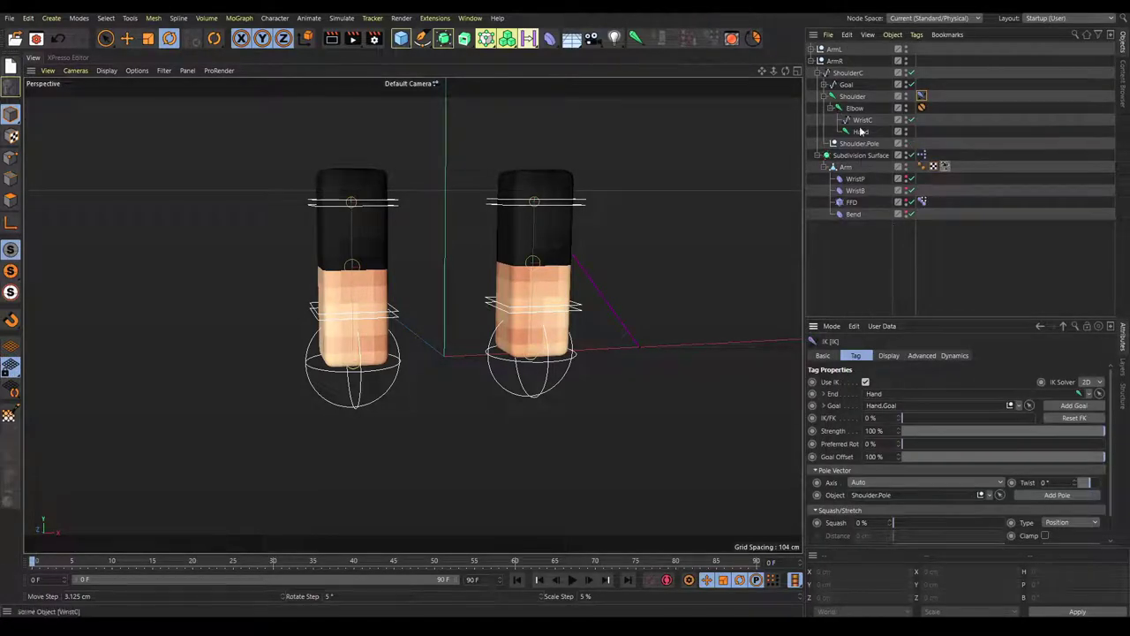
{"action": "left_click", "coordinate": [855, 144]}
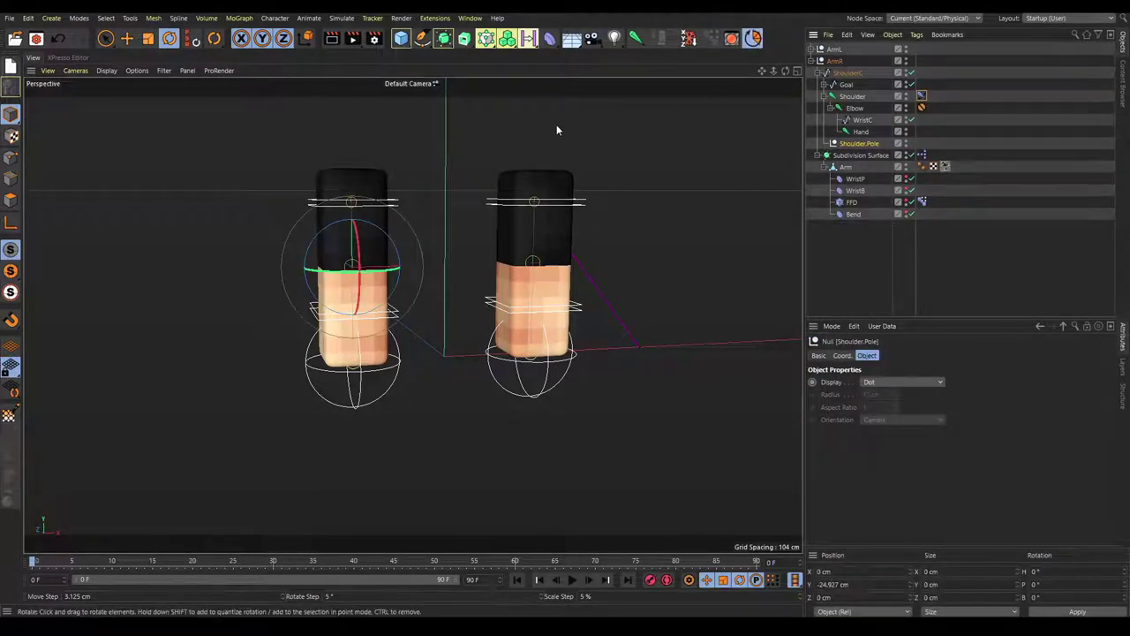
- Move ArmR's shoulder pole down to hand level and outward, to X -50 cm and Y -62.427 cm
{"action": "key", "text": "e"}
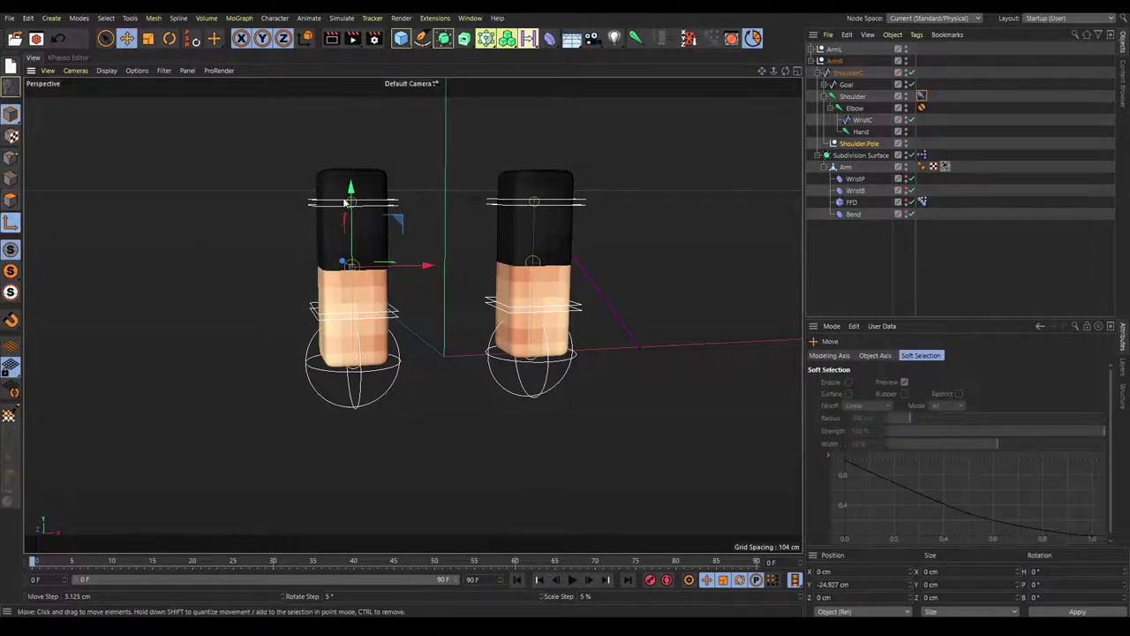
{"action": "left_click_drag", "start_coordinate": [353, 189], "coordinate": [355, 290]}
{"action": "left_click_drag", "start_coordinate": [435, 358], "coordinate": [298, 364]}
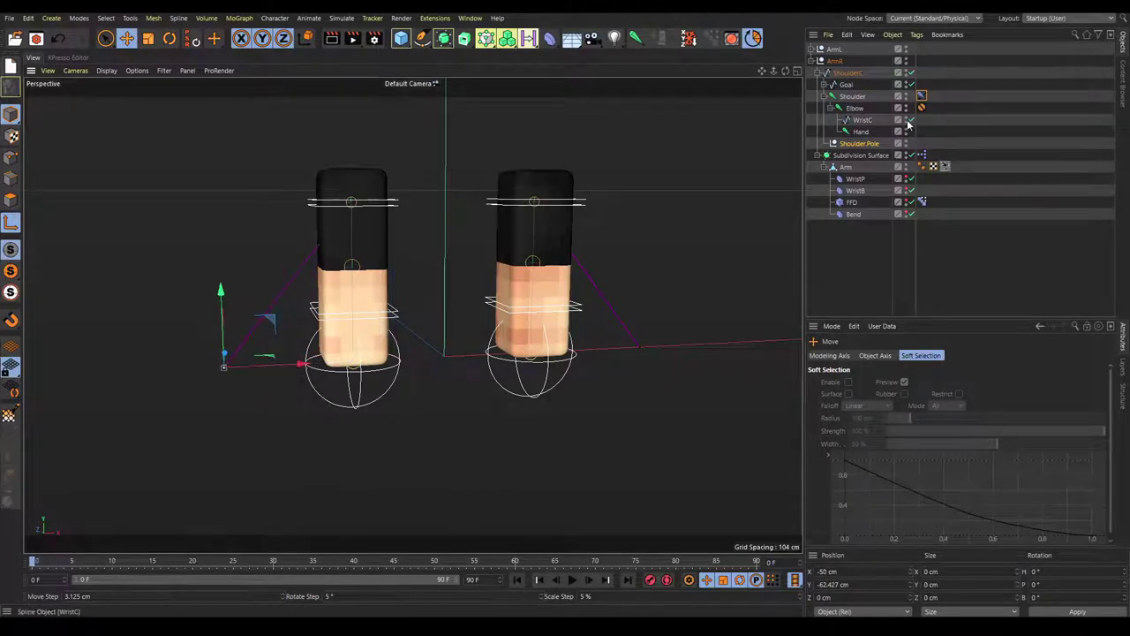
- Test ArmR's bend by raising its Goal controller, undo the move, and set the IK tag's pole vector twist to 90°
{"action": "left_click", "coordinate": [922, 94]}
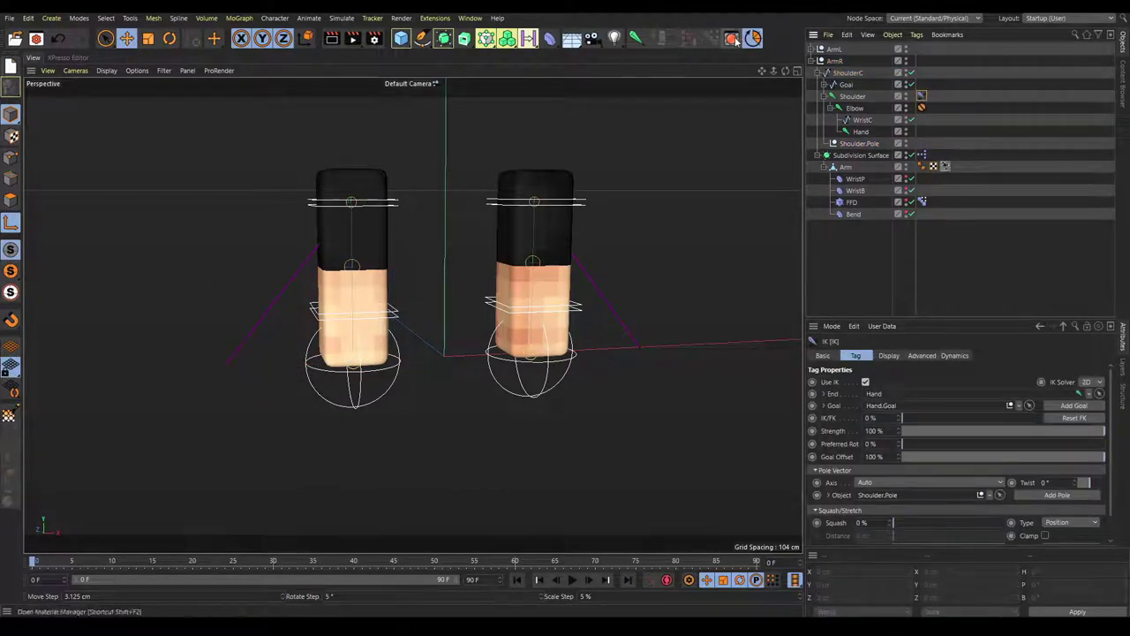
{"action": "left_click", "coordinate": [11, 222]}
{"action": "left_click", "coordinate": [360, 385]}
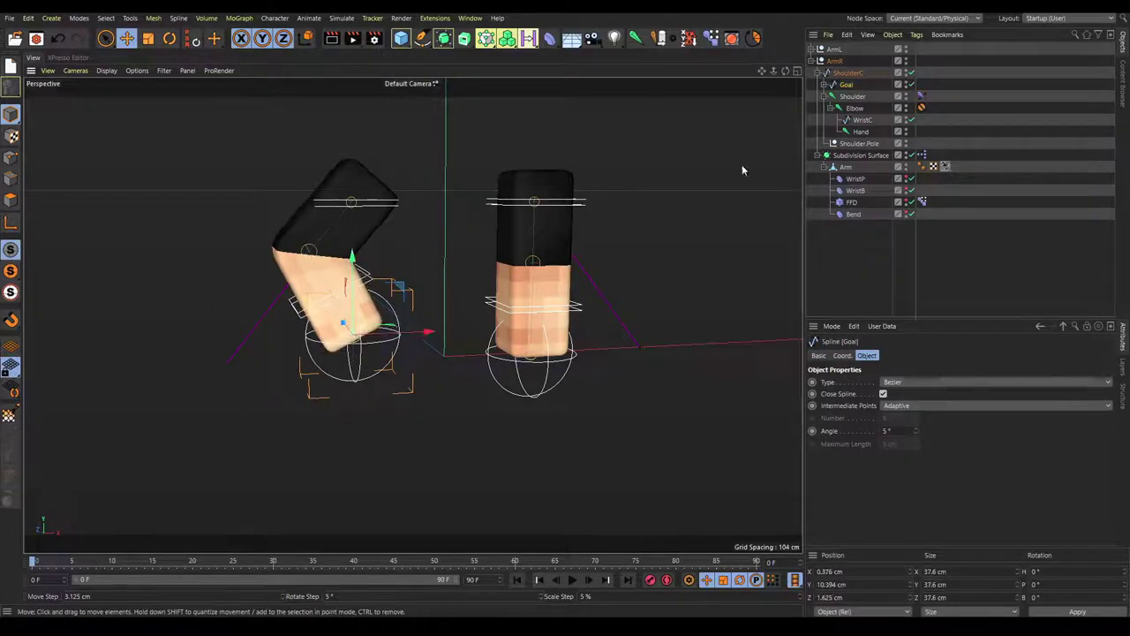
{"action": "key", "text": "ctrl+z"}
{"action": "left_click", "coordinate": [921, 97]}
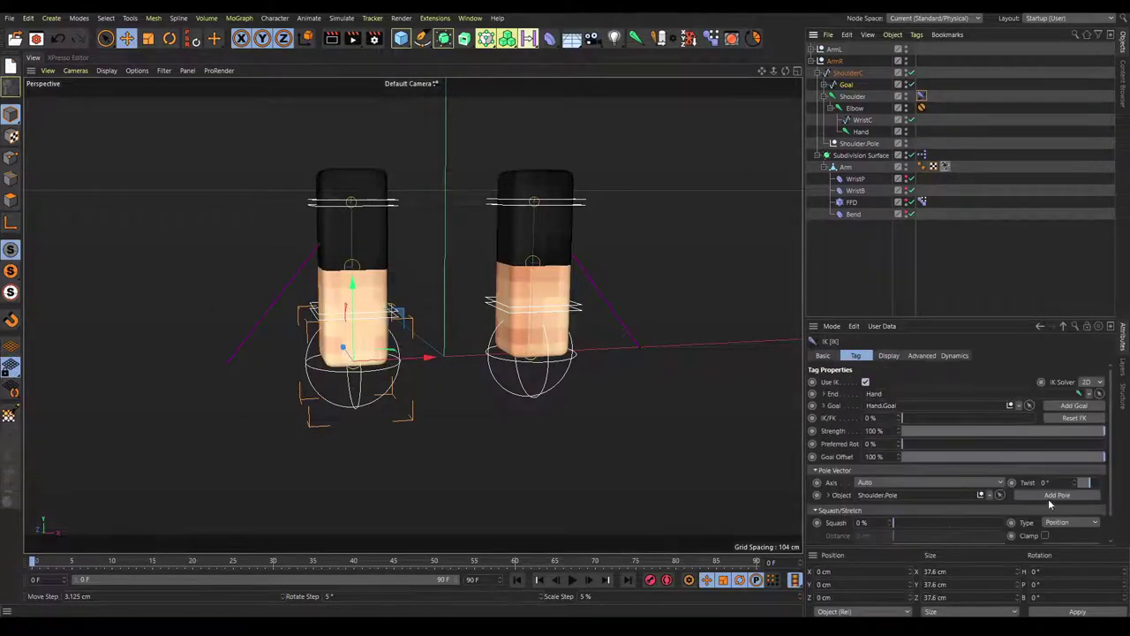
{"action": "scroll", "coordinate": [1051, 482], "scroll_direction": "up", "scroll_amount": 6}
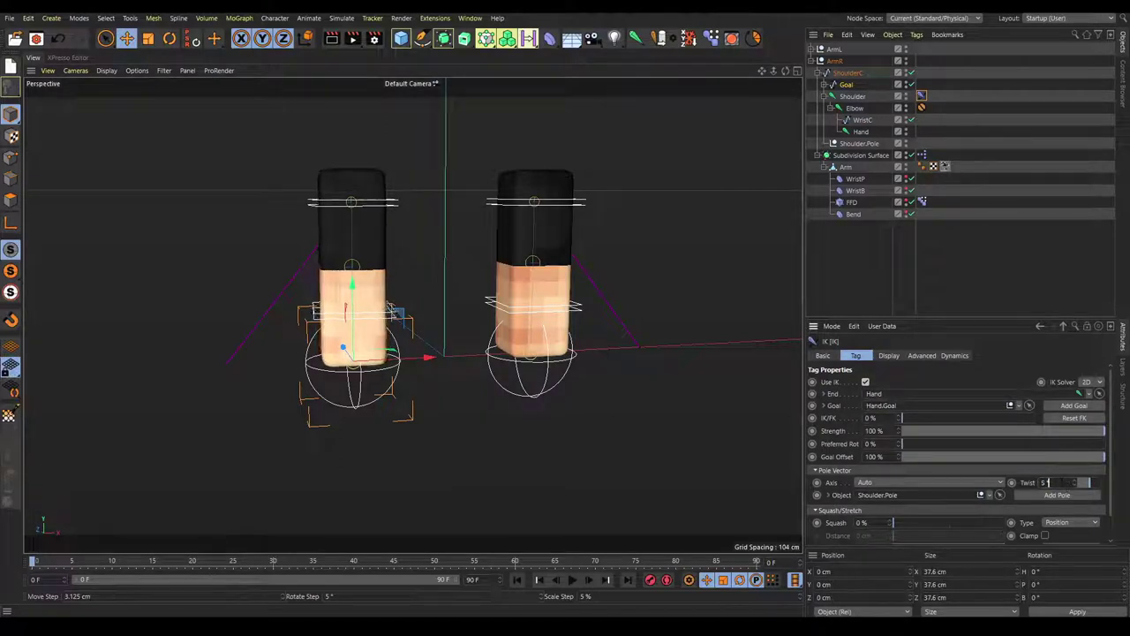
{"action": "key", "text": "Return"}
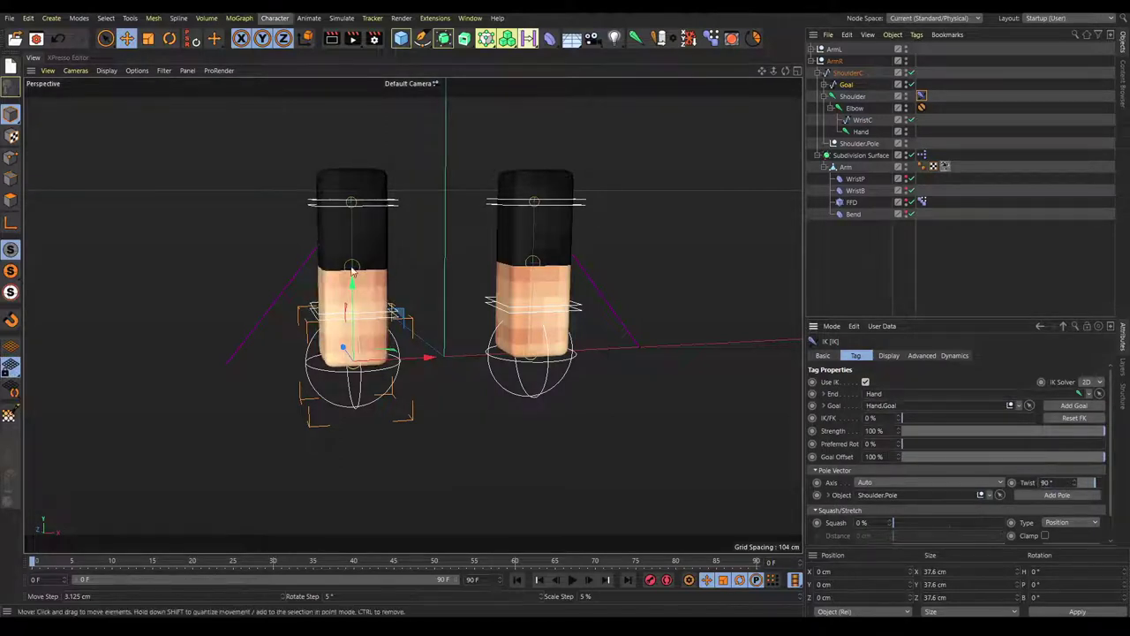
- Parent ArmR's Shoulder.Pole under its Goal controller and collapse the ArmR hierarchy
{"action": "left_click", "coordinate": [250, 228]}
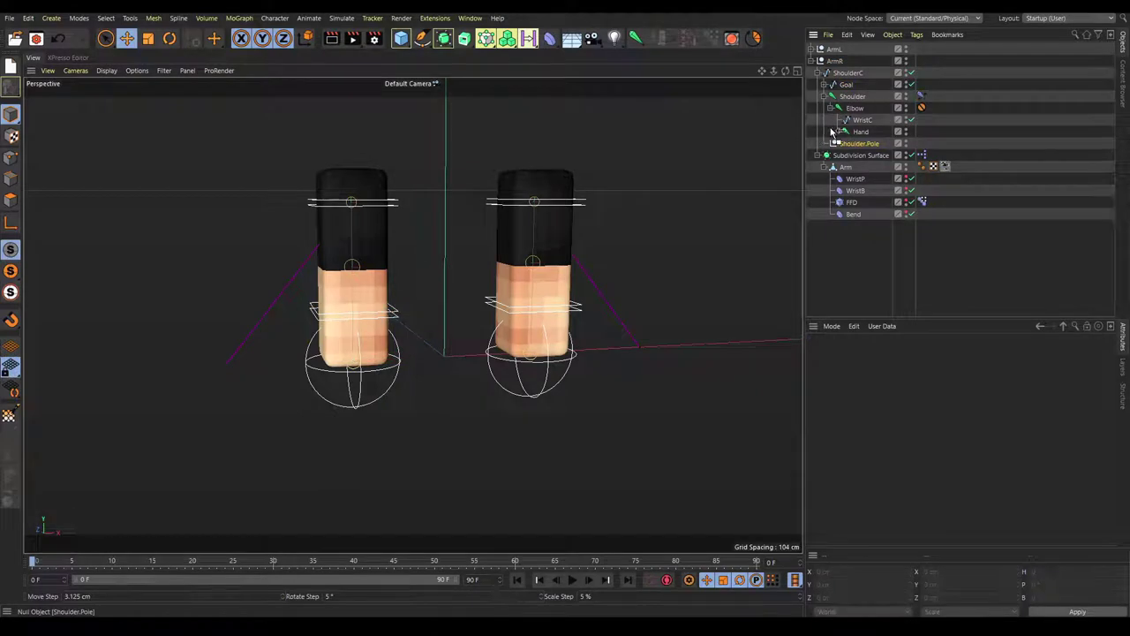
{"action": "left_click_drag", "start_coordinate": [846, 84], "coordinate": [845, 85]}
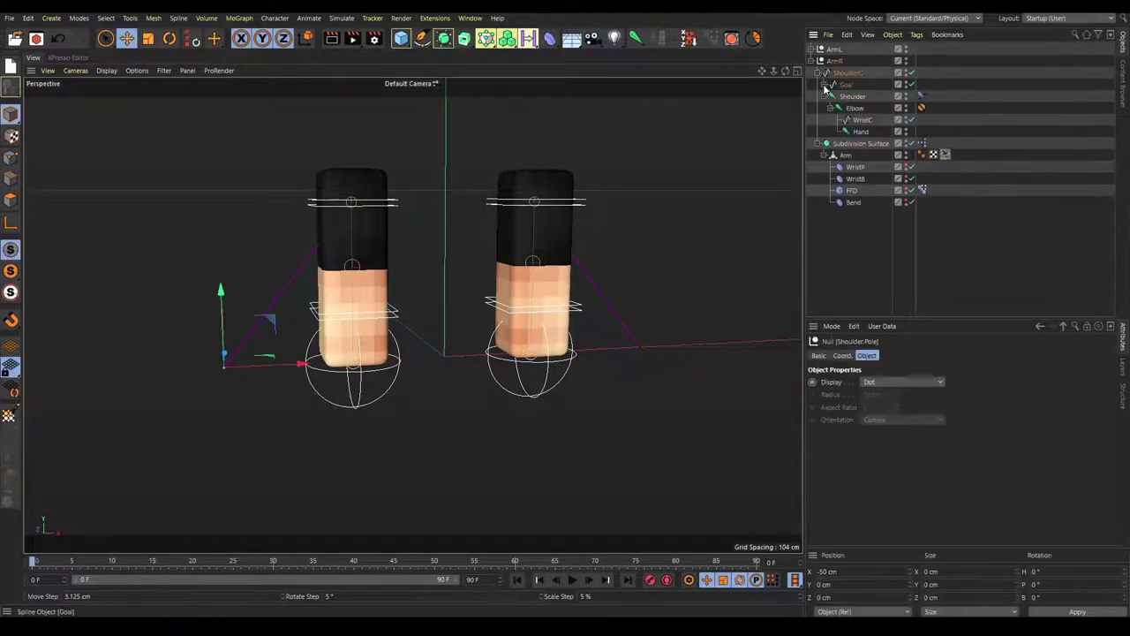
{"action": "left_click", "coordinate": [811, 61]}
- Try rotating ArmR's hand controller, and undo the test changes
{"action": "left_click", "coordinate": [247, 236]}
{"action": "left_click_drag", "start_coordinate": [247, 236], "coordinate": [353, 320], "text": "alt"}
{"action": "left_click", "coordinate": [323, 374]}
{"action": "key", "text": "r"}
{"action": "left_click_drag", "start_coordinate": [500, 233], "coordinate": [438, 246]}
{"action": "key", "text": "ctrl+z"}
{"action": "key", "text": "ctrl+z"}
{"action": "key", "text": "ctrl+z"}
{"action": "key", "text": "ctrl+z"}
{"action": "key", "text": "ctrl+z"}
{"action": "key", "text": "ctrl+z"}
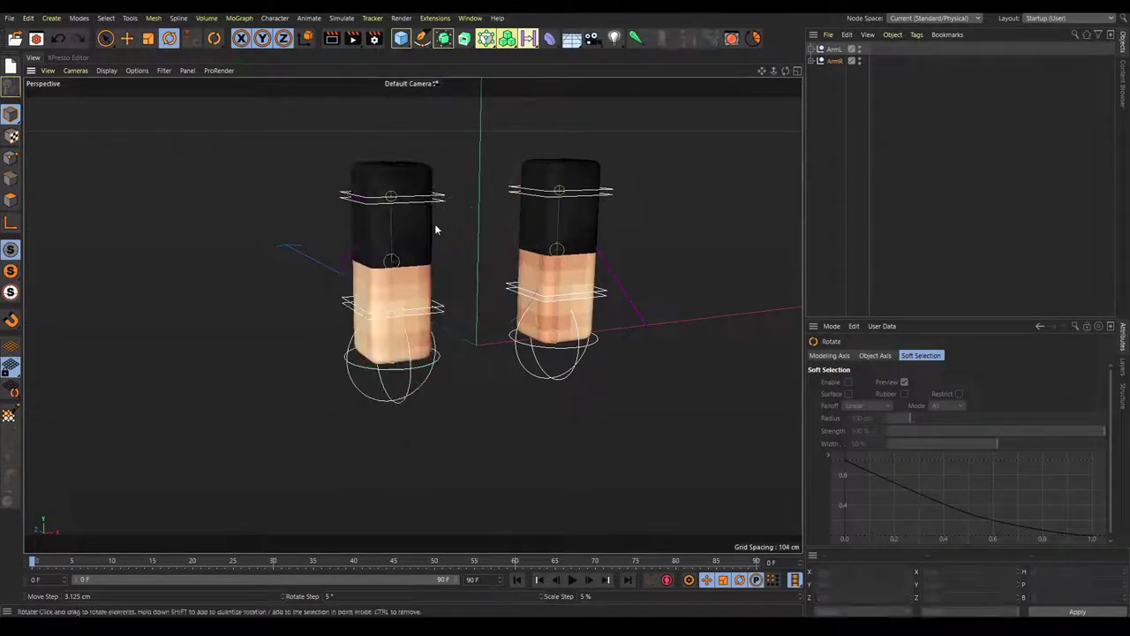
- Inspect both arms and their controllers from several viewing angles
{"action": "left_click_drag", "start_coordinate": [358, 188], "coordinate": [336, 231], "text": "alt"}
{"action": "left_click", "coordinate": [297, 203]}
{"action": "key", "text": "e"}
{"action": "left_click", "coordinate": [224, 226]}
{"action": "left_click_drag", "start_coordinate": [223, 226], "coordinate": [291, 299], "text": "alt"}
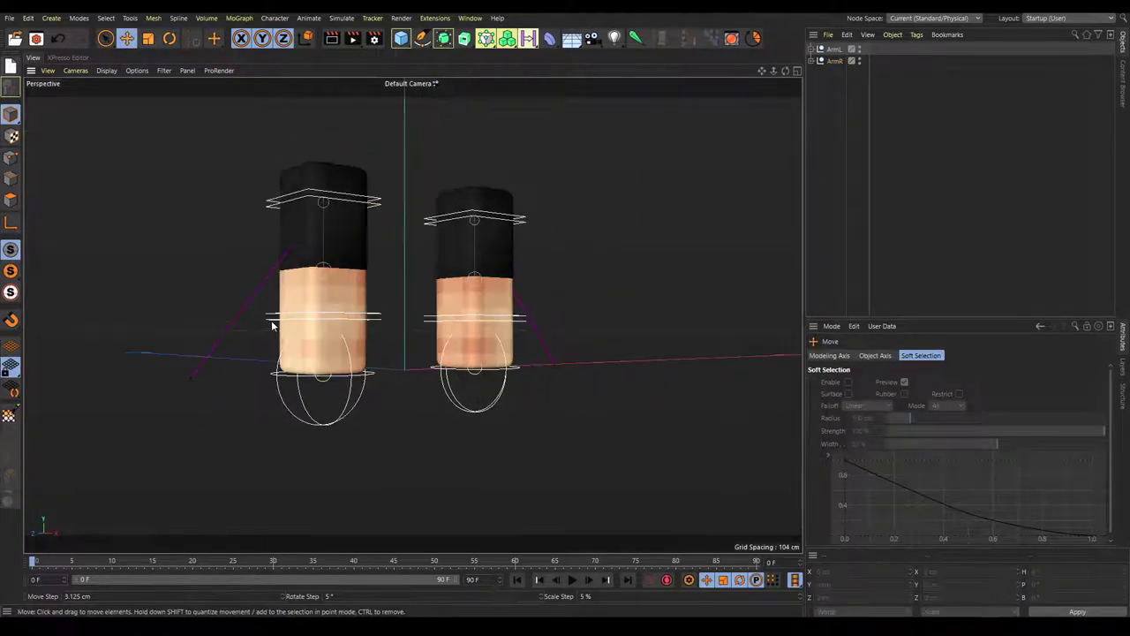
{"action": "middle_click_drag", "start_coordinate": [295, 260], "coordinate": [340, 293], "text": "alt"}
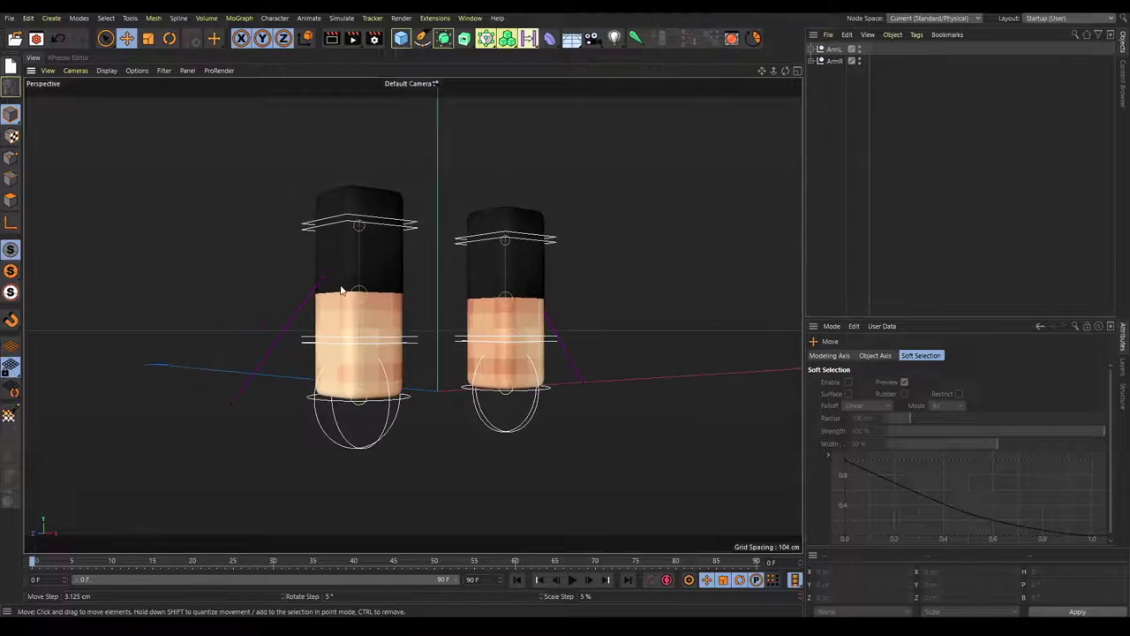
{"action": "left_click_drag", "start_coordinate": [411, 315], "coordinate": [293, 244], "text": "alt"}
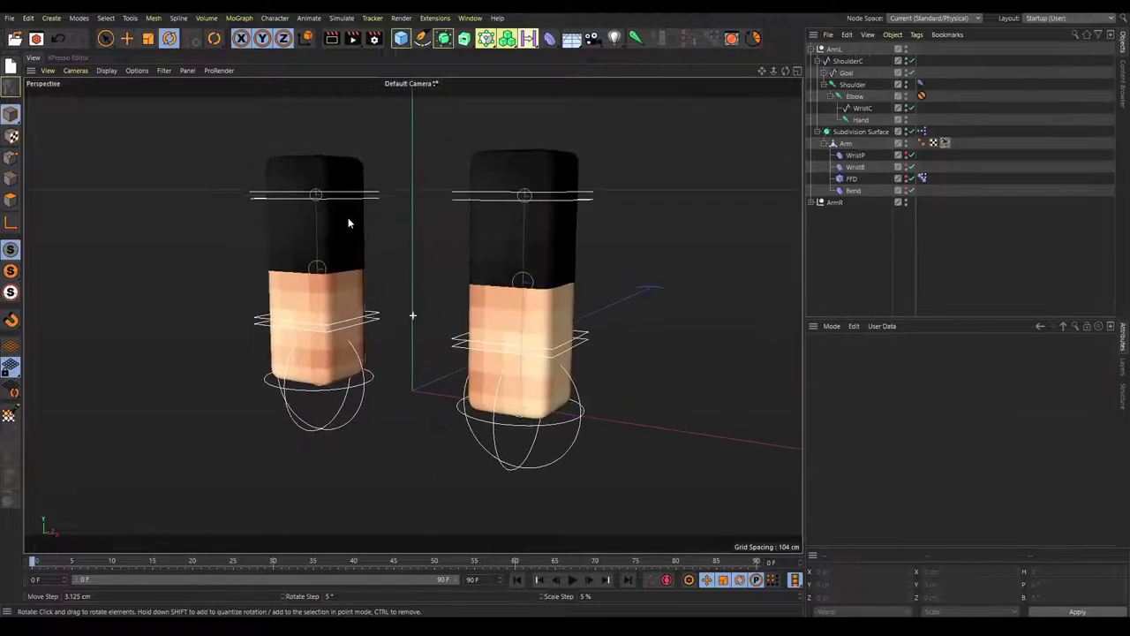
{"action": "left_click_drag", "start_coordinate": [293, 244], "coordinate": [403, 220], "text": "alt"}
{"action": "left_click_drag", "start_coordinate": [369, 257], "coordinate": [384, 287], "text": "alt"}
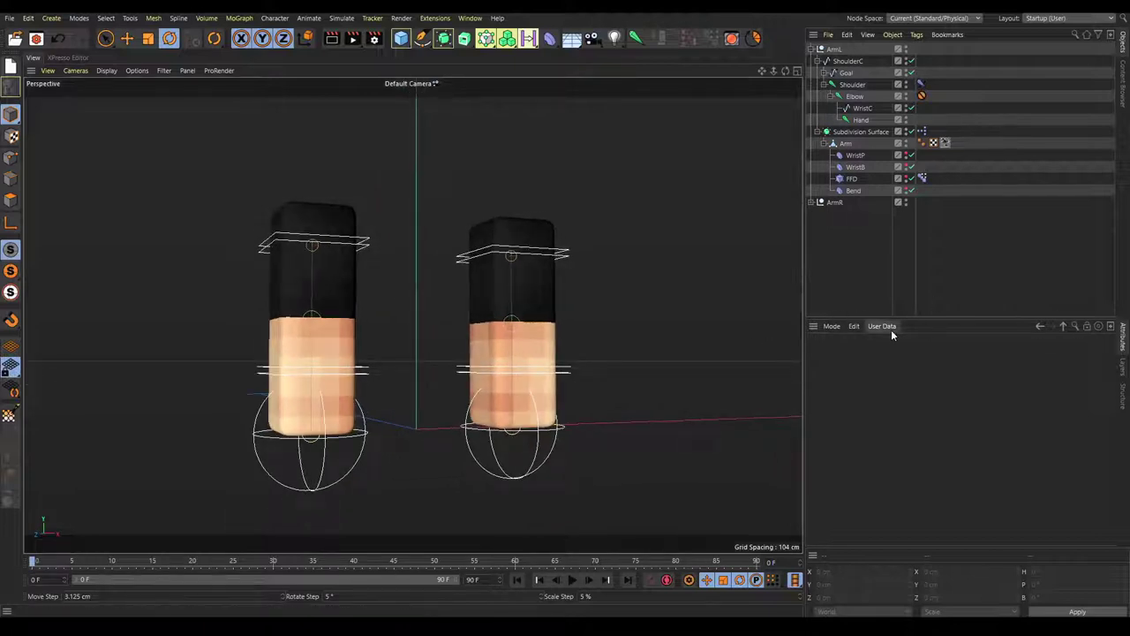
{"action": "mouse_move", "coordinate": [437, 270]}
{"action": "left_mouse_down", "text": "alt"}
{"action": "mouse_move", "coordinate": [406, 214]}
{"action": "mouse_move", "coordinate": [424, 210]}
{"action": "mouse_move", "coordinate": [416, 230]}
{"action": "mouse_move", "coordinate": [376, 224]}
{"action": "left_mouse_up", "text": "alt"}
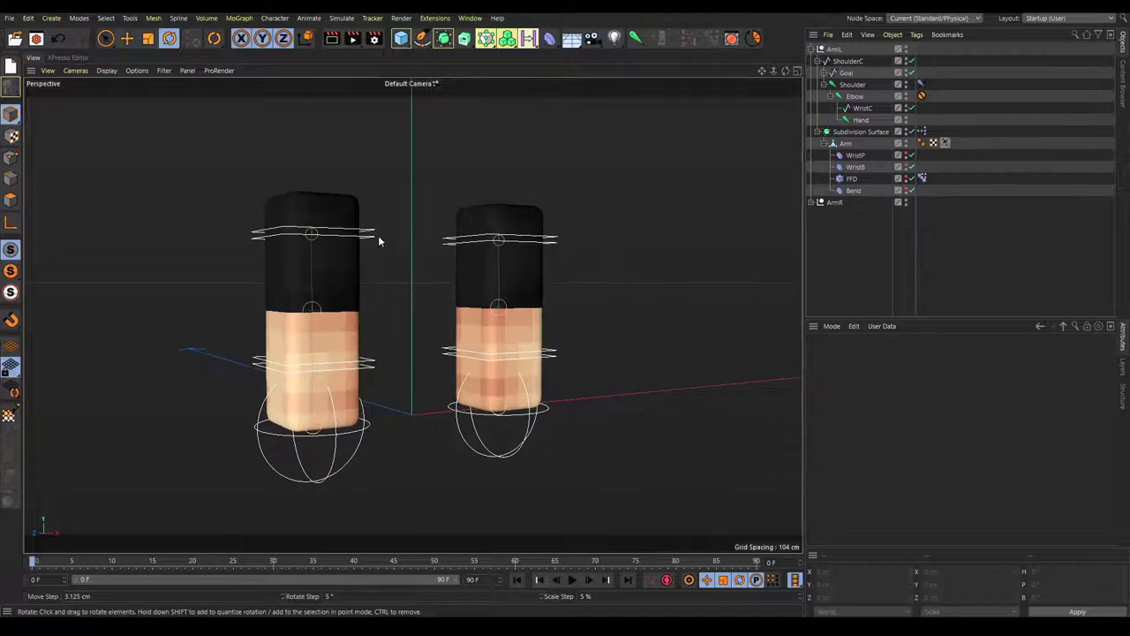
- Try rotating ArmR's ShoulderC controller, and undo the rotation
{"action": "left_click", "coordinate": [293, 231]}
{"action": "left_click_drag", "start_coordinate": [297, 212], "coordinate": [429, 206]}
{"action": "key", "text": "ctrl+z"}
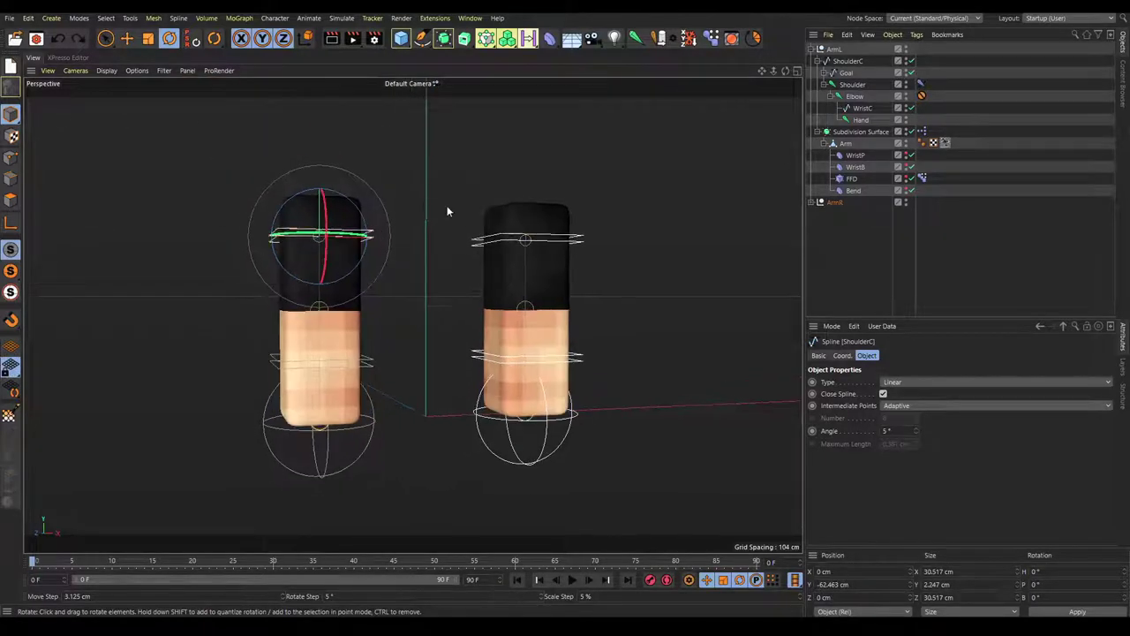
{"action": "scroll", "coordinate": [429, 206], "scroll_direction": "down", "scroll_amount": 2}
{"action": "middle_click_drag", "start_coordinate": [447, 235], "coordinate": [418, 275], "text": "alt"}
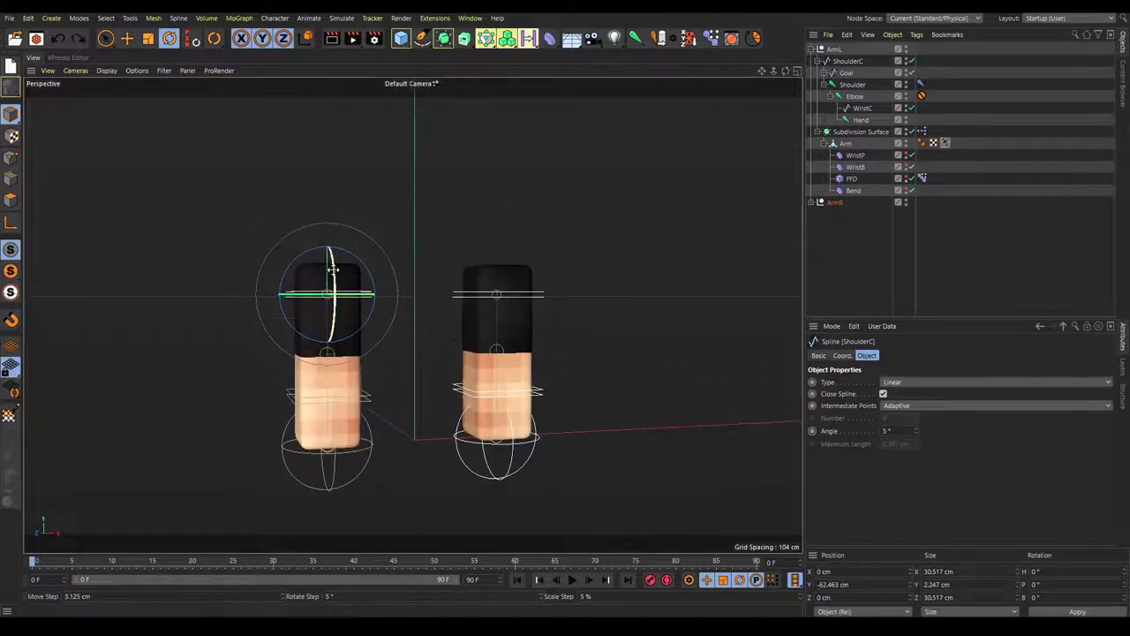